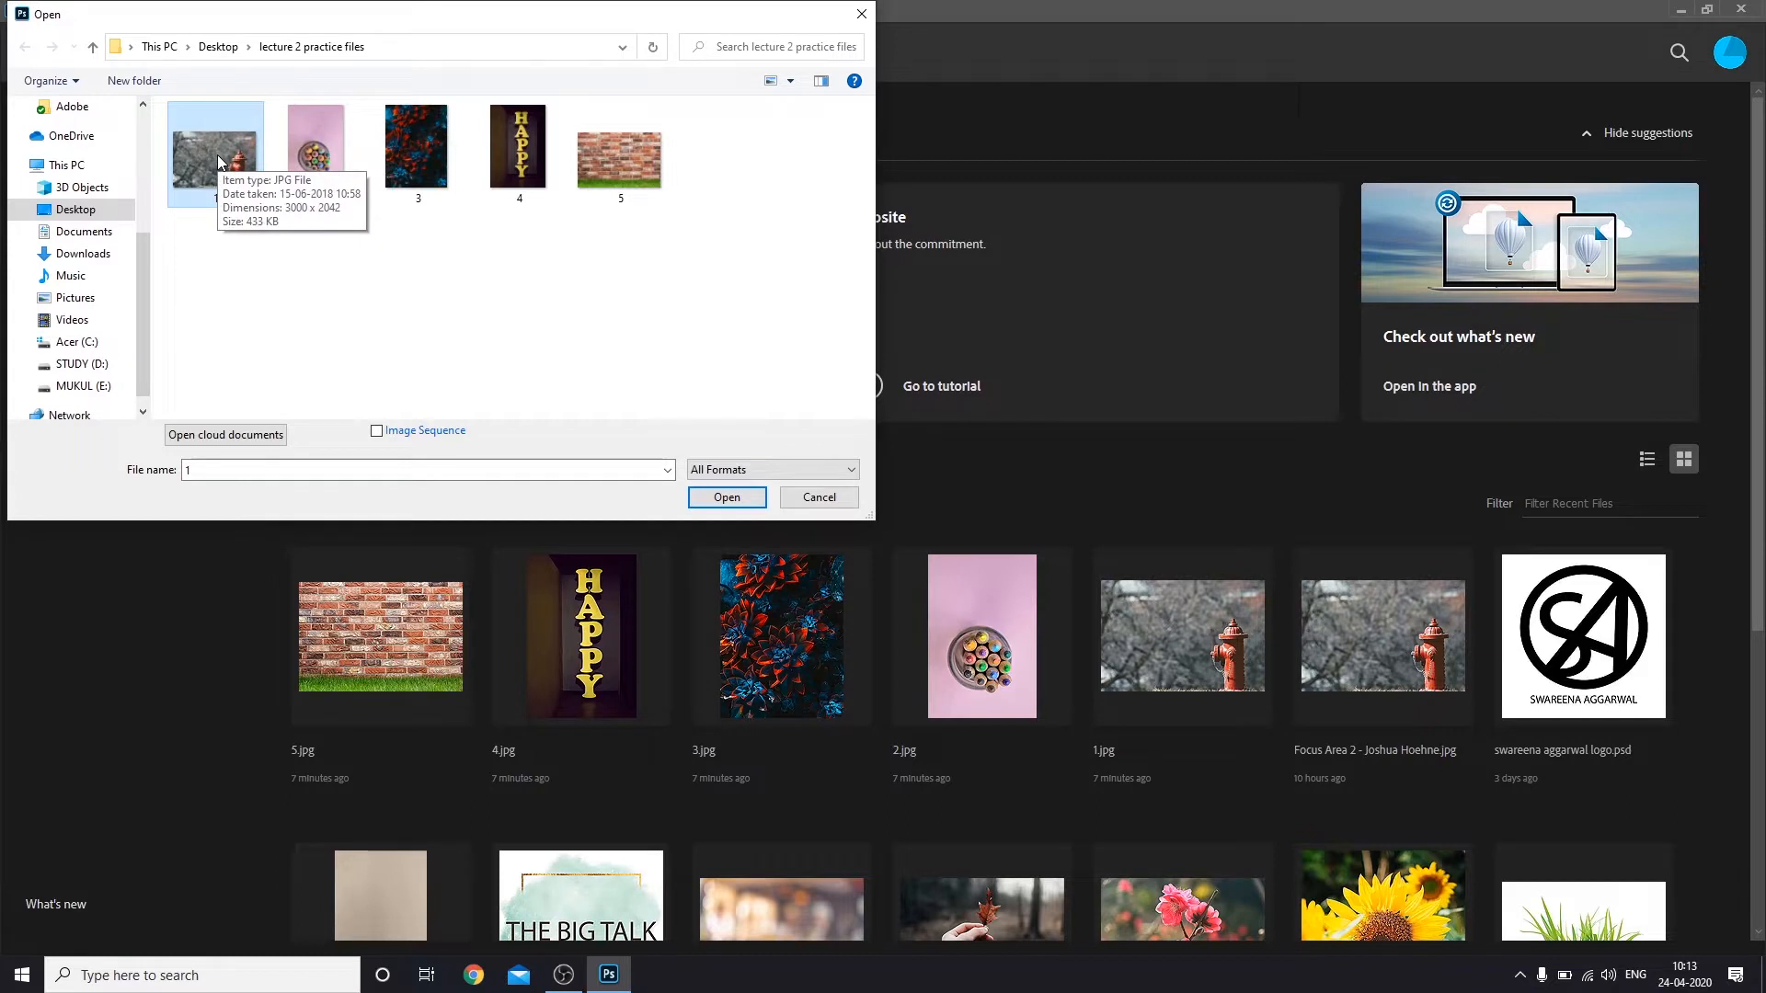
# Step: Open images 1 to 5 together from the lecture 2 practice files folder
pyautogui.moveTo(310, 235); pyautogui.dragTo(535, 175)
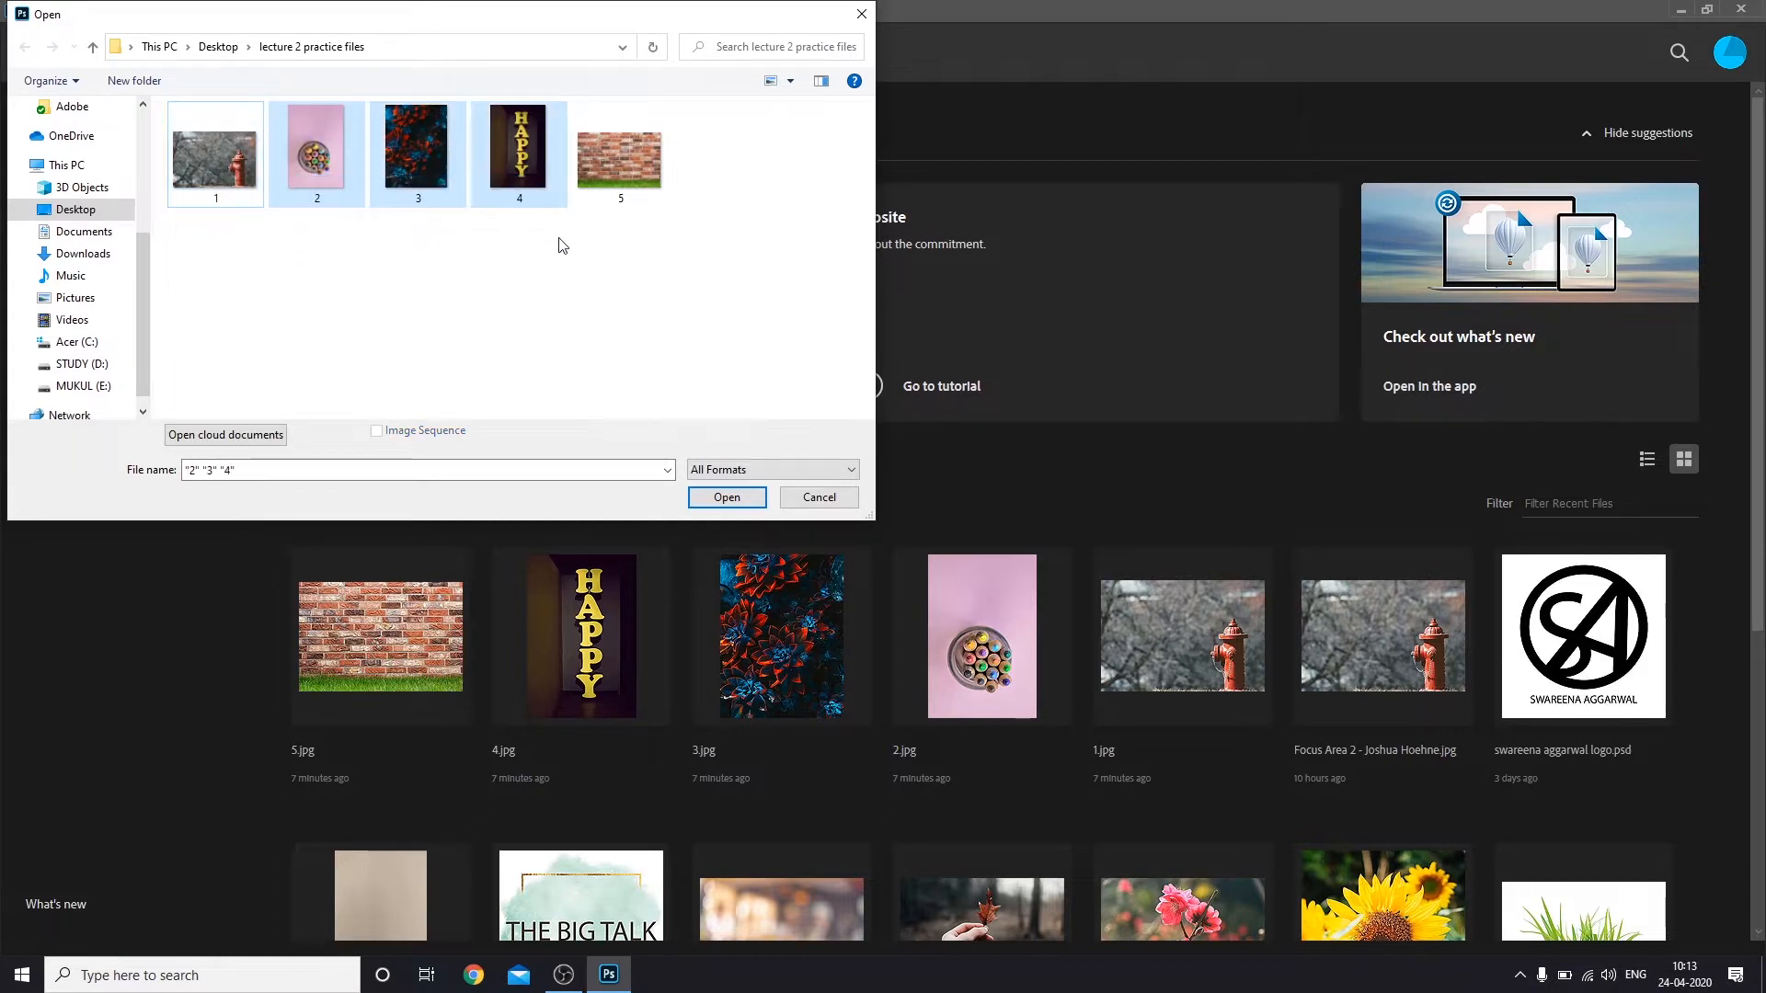
pyautogui.click(609, 180)
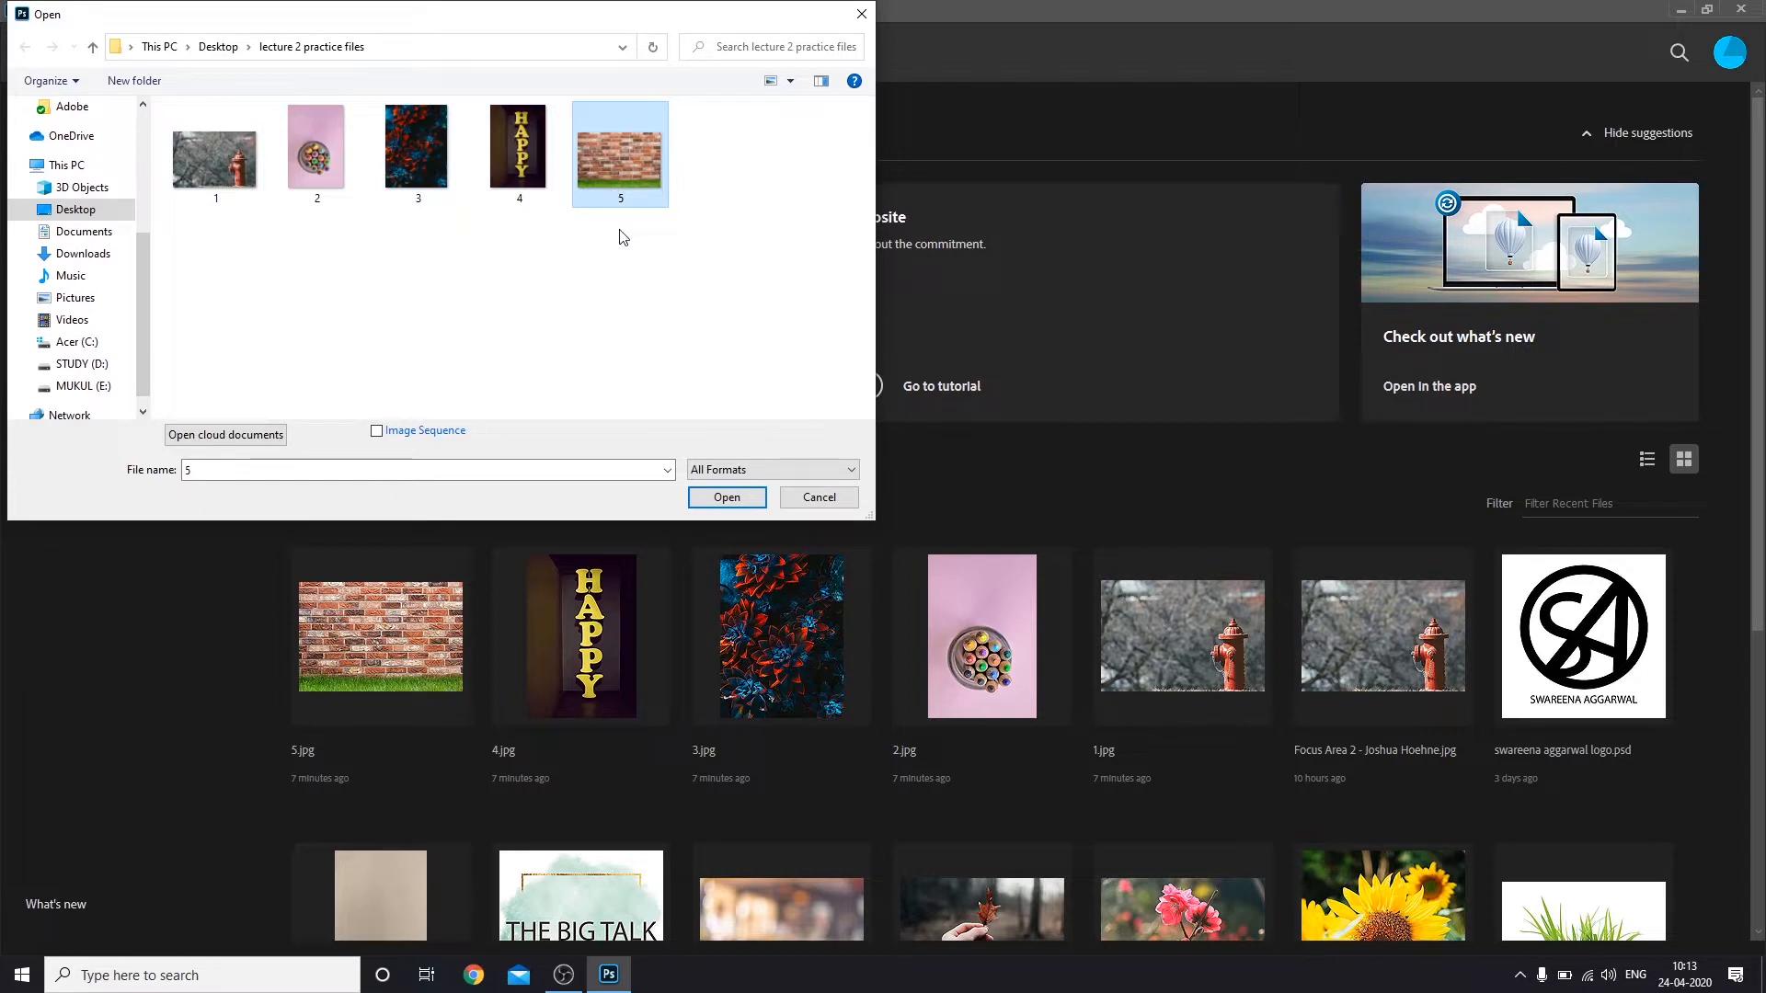
pyautogui.click(423, 280)
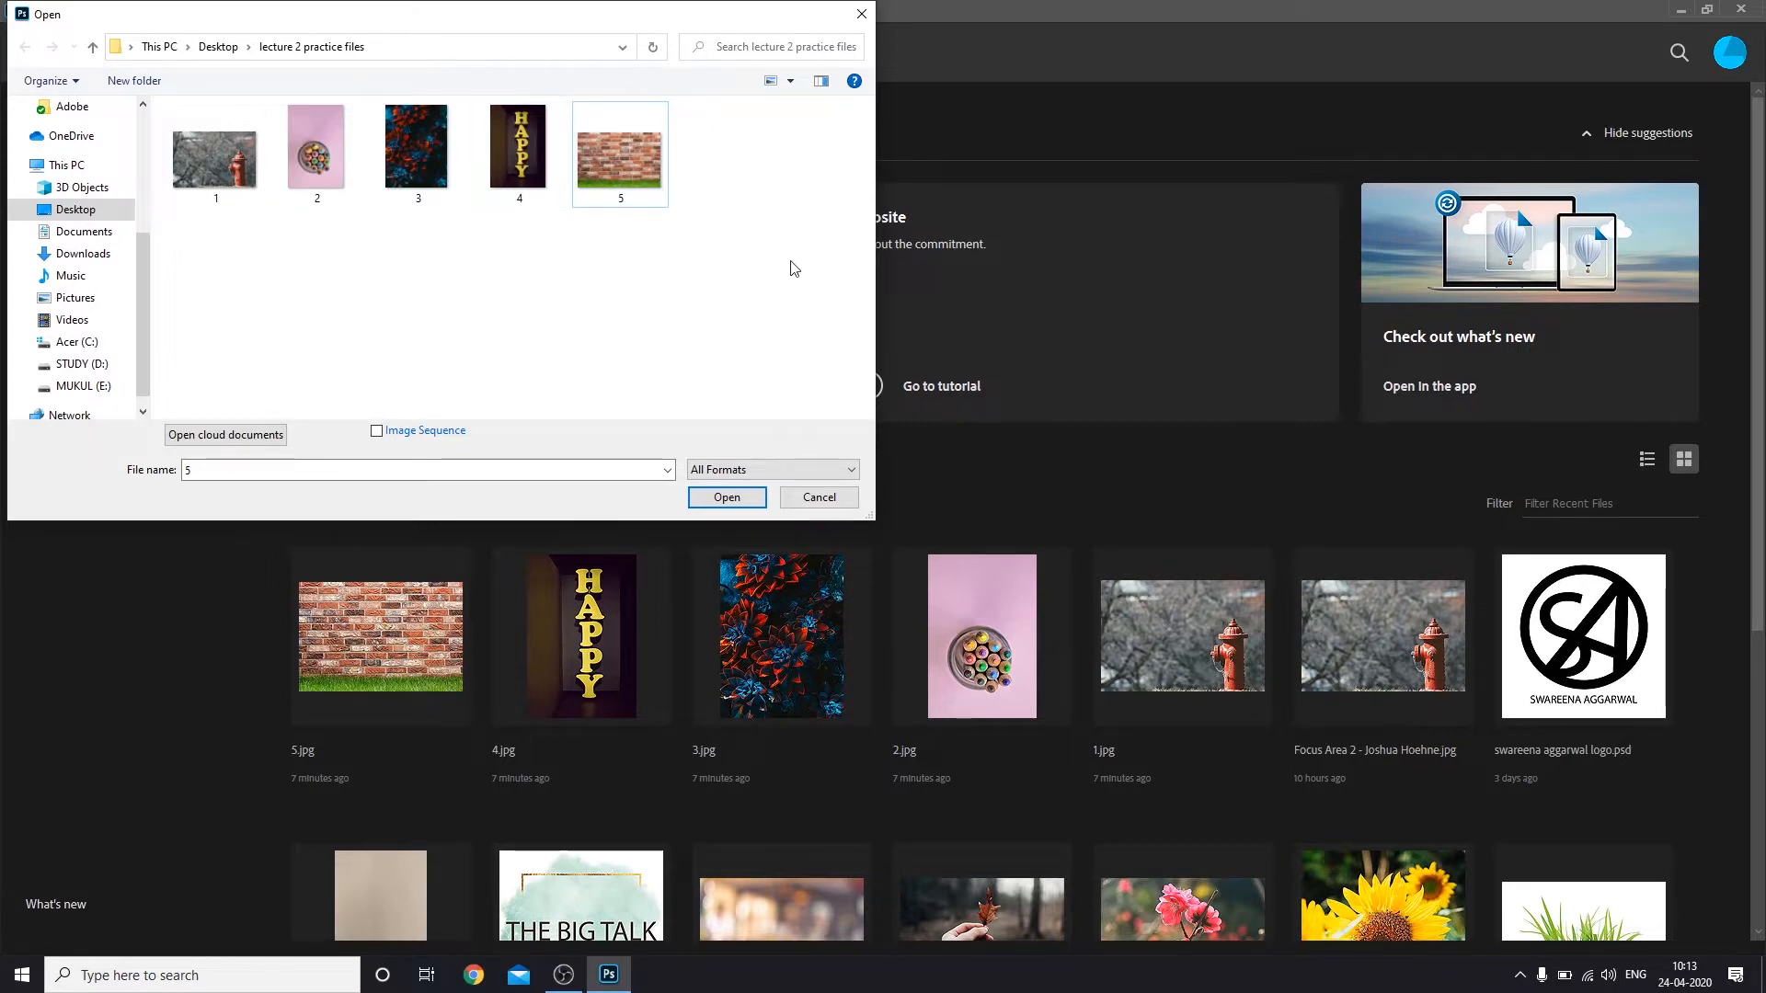
pyautogui.moveTo(210, 247); pyautogui.dragTo(691, 143)
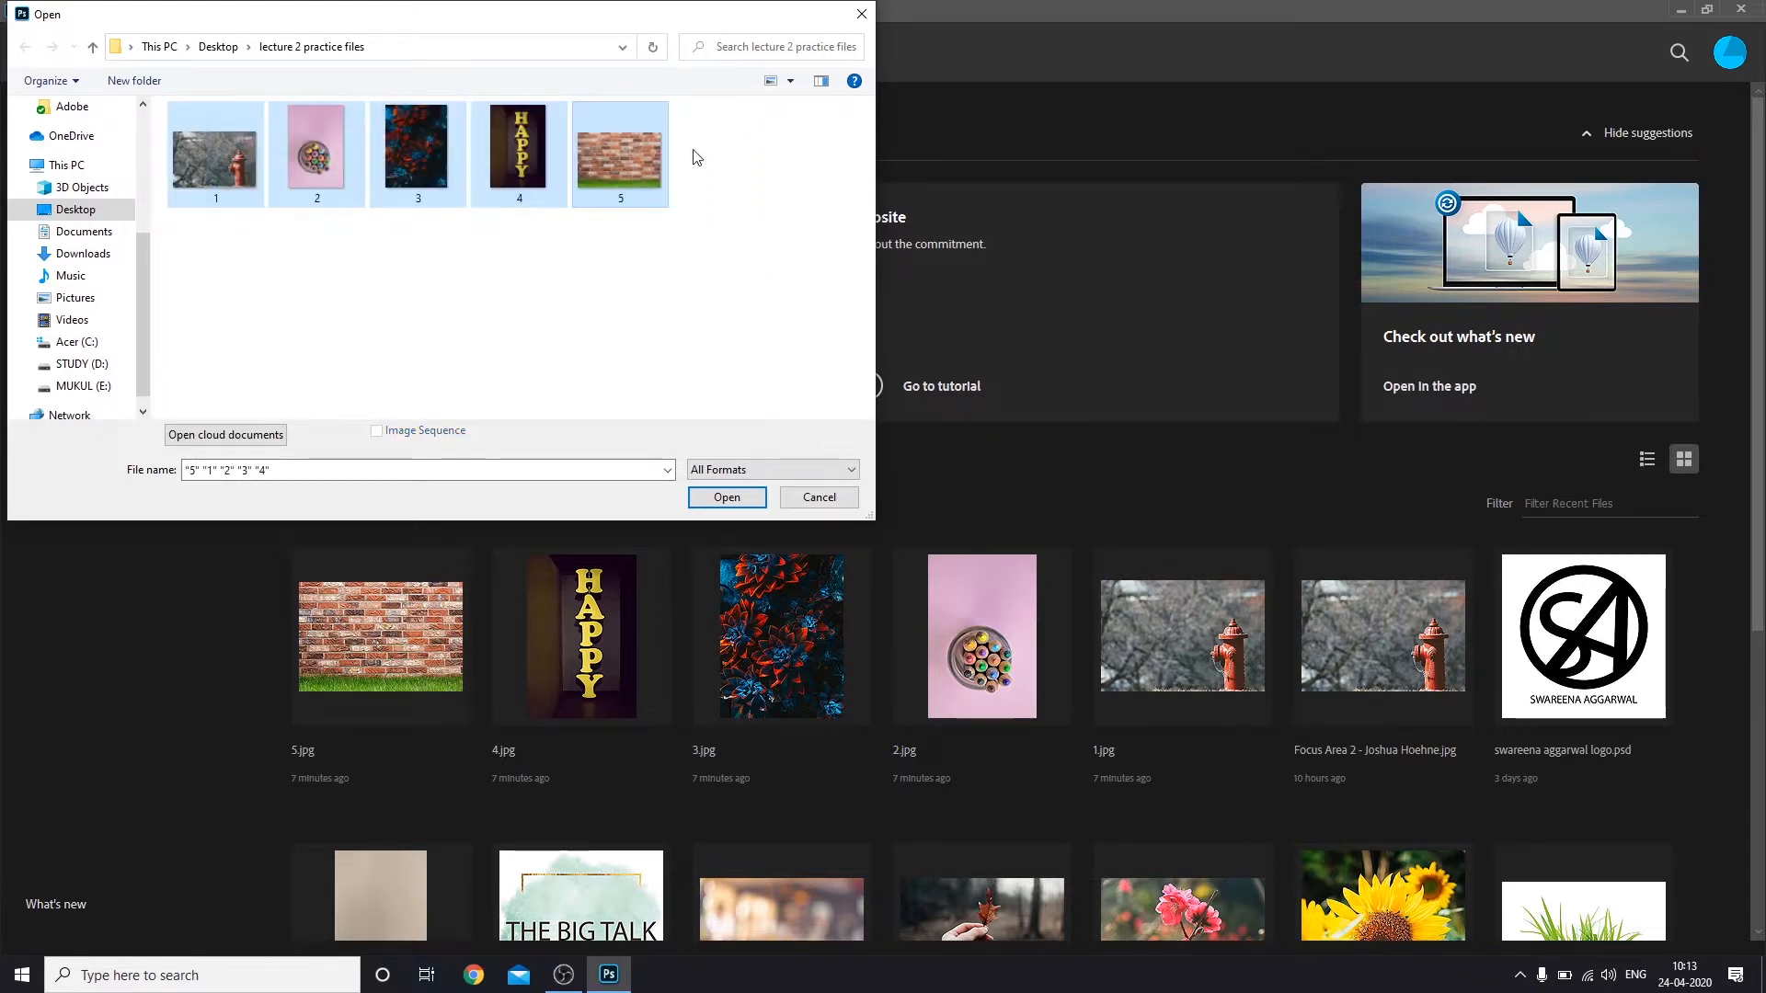
pyautogui.click(623, 308)
pyautogui.click(262, 155)
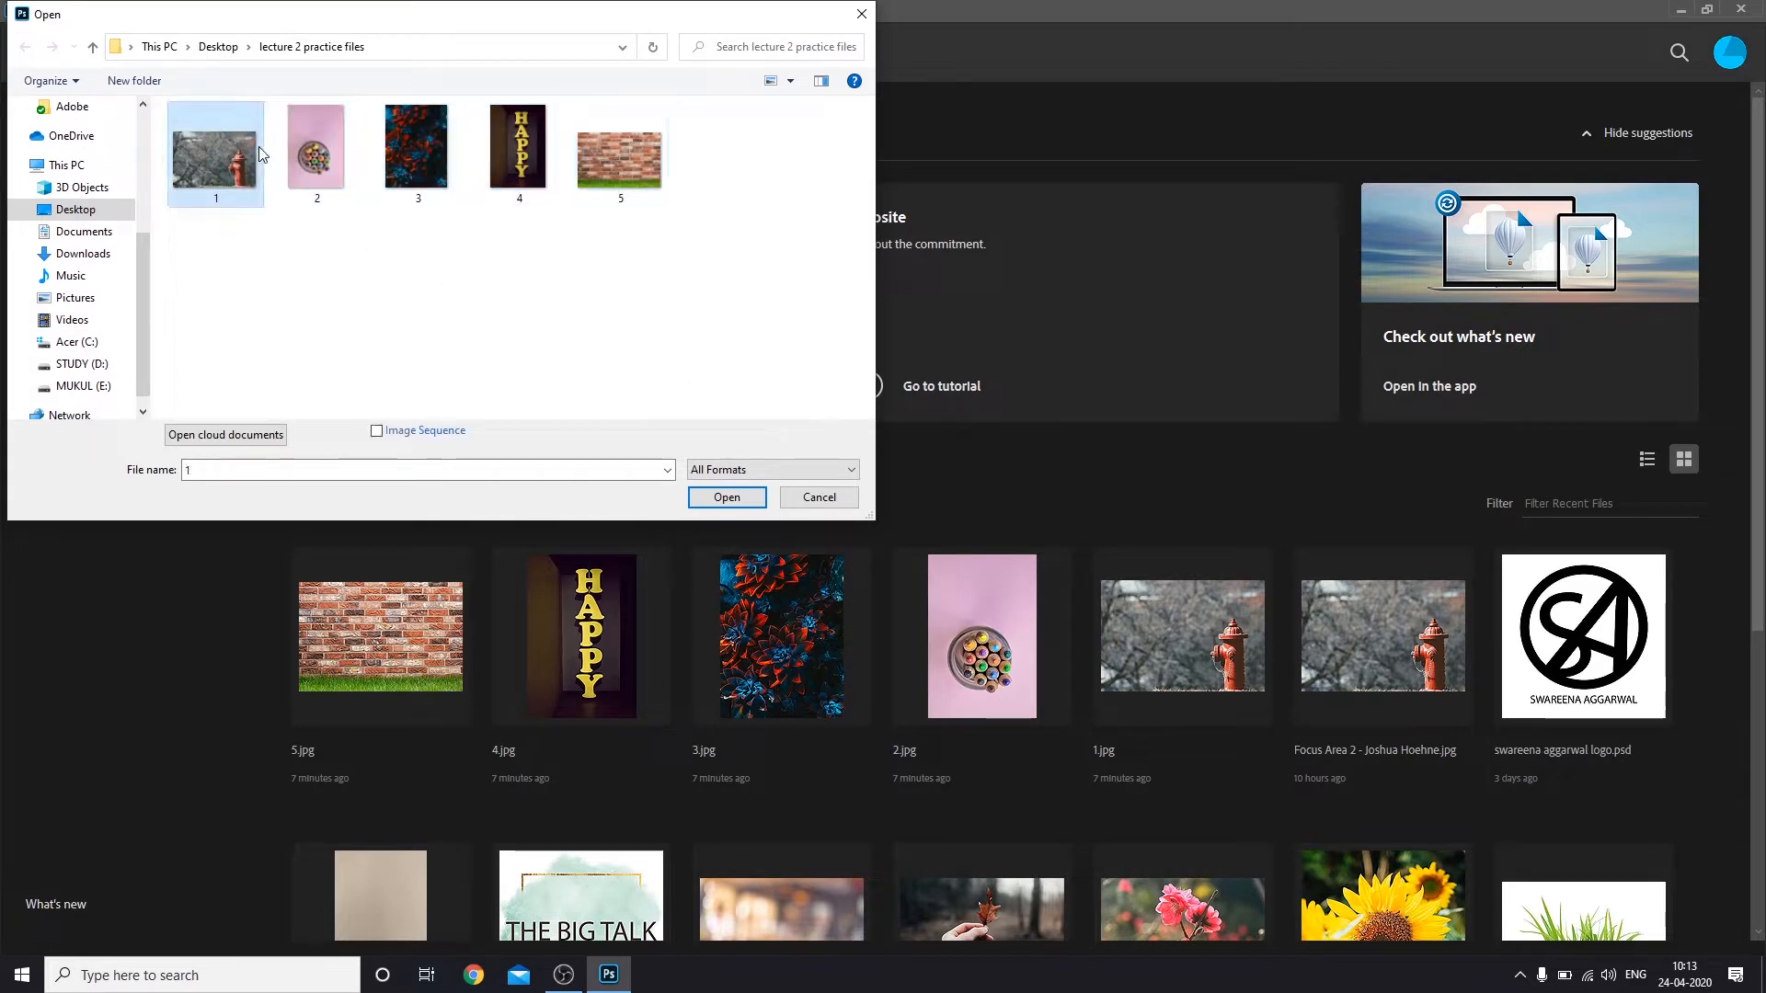
pyautogui.keyDown('shift'); pyautogui.click(598, 147); pyautogui.keyUp('shift')
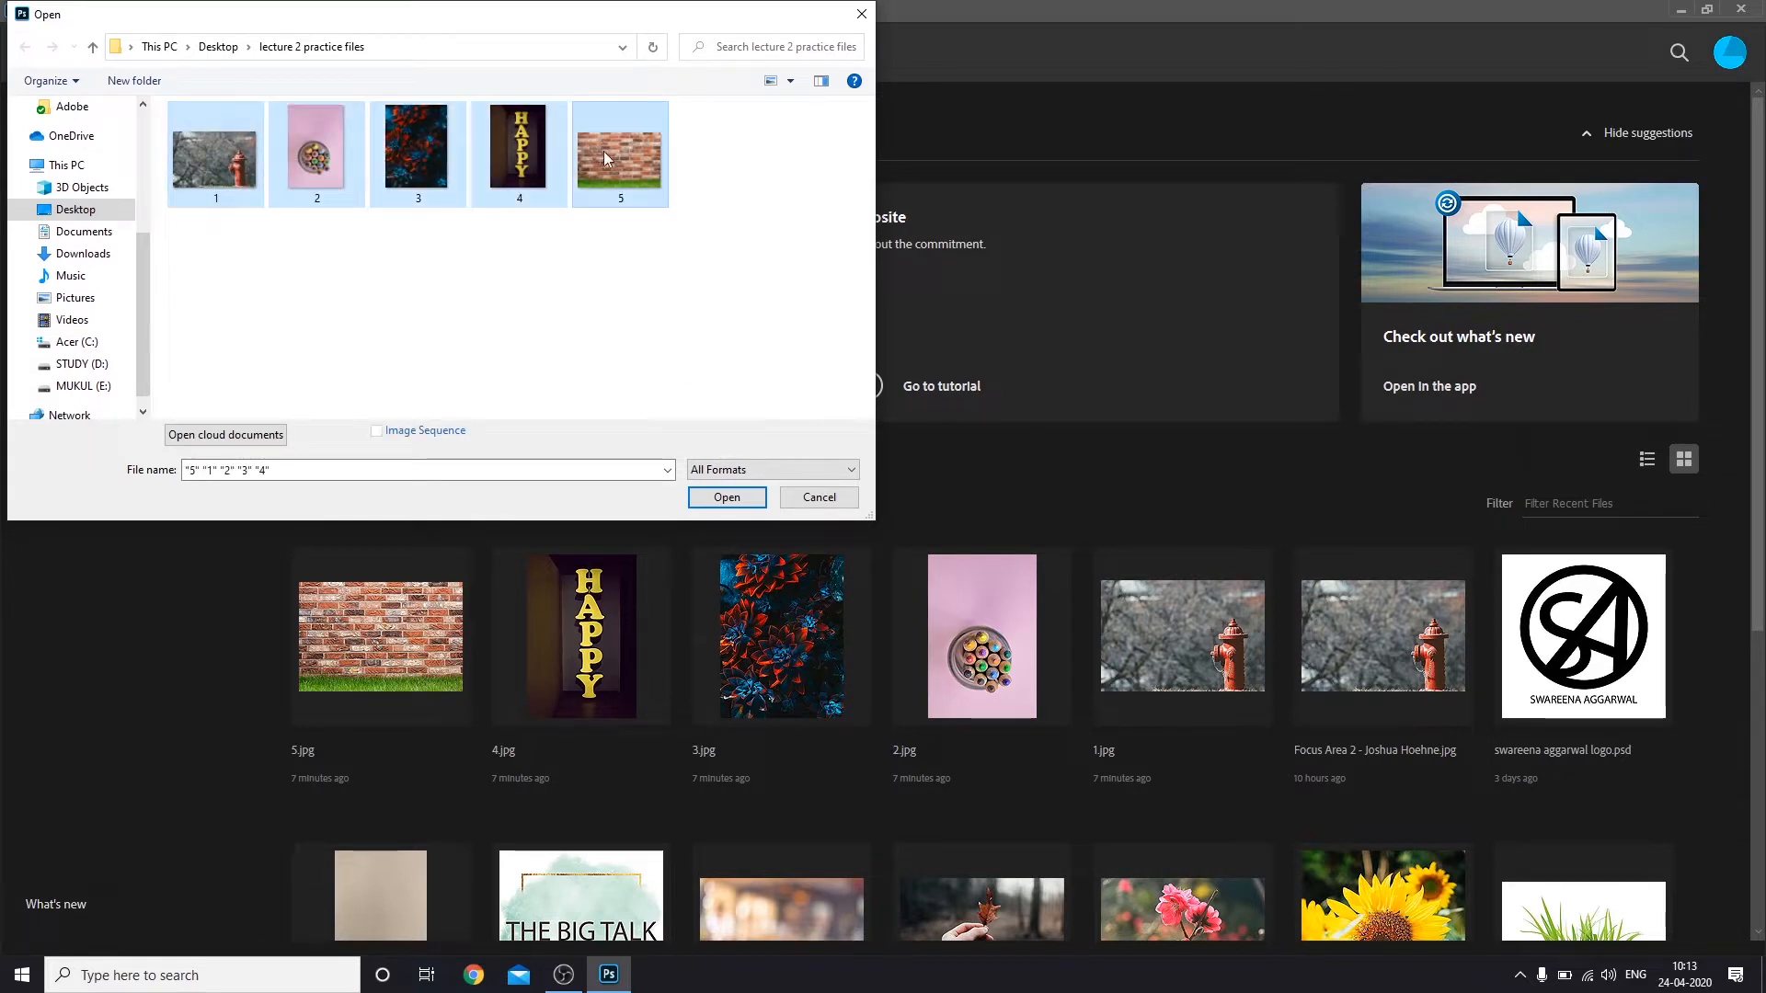
pyautogui.click(729, 497)
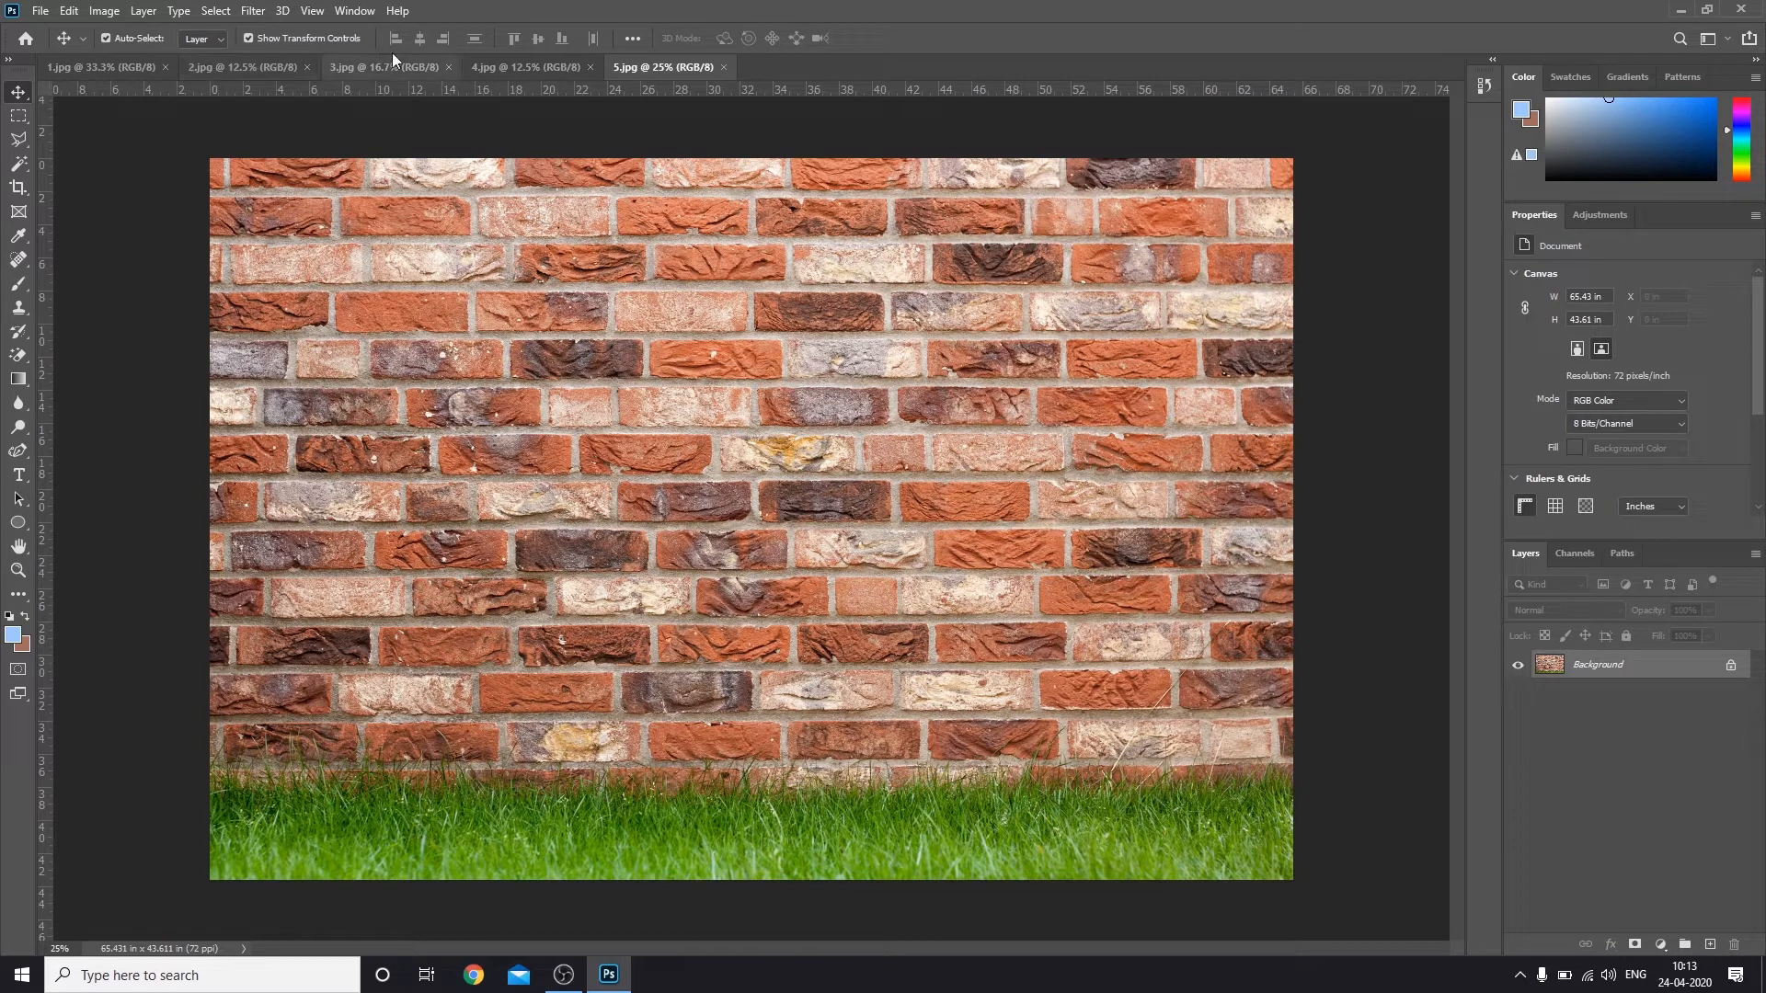
# Step: Look through the opened practice images and return to 1.jpg
pyautogui.click(124, 63)
pyautogui.click(252, 65)
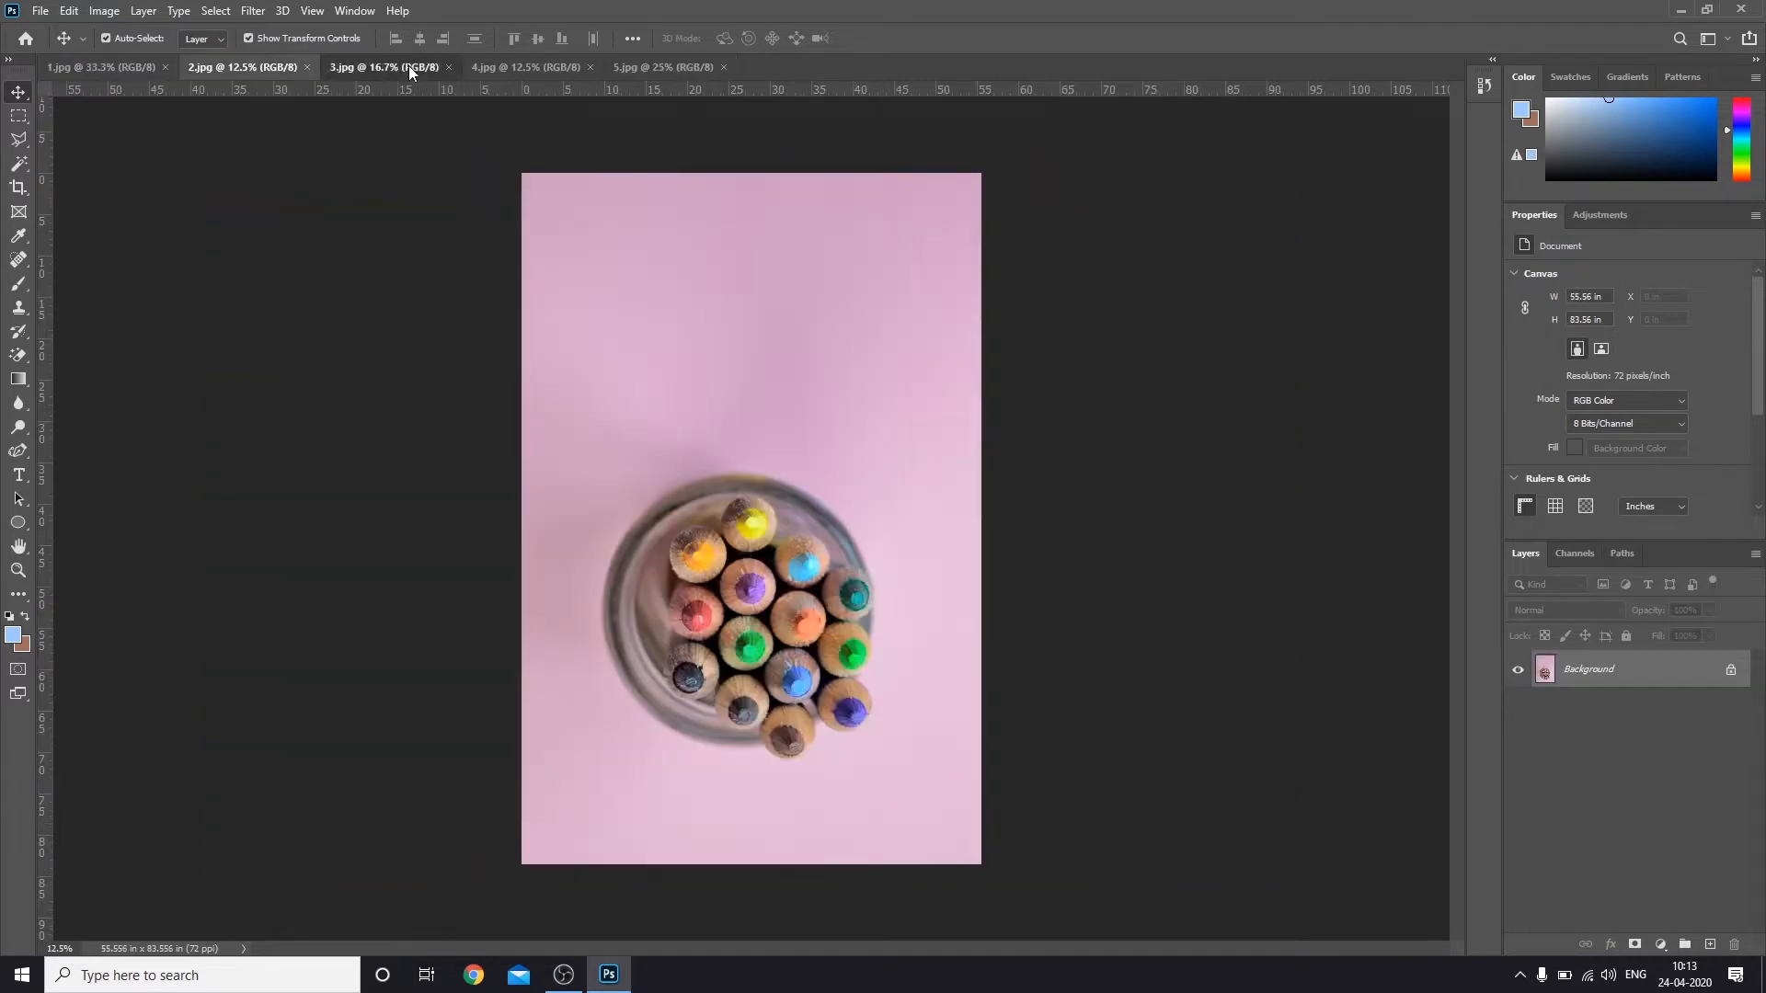
pyautogui.click(408, 64)
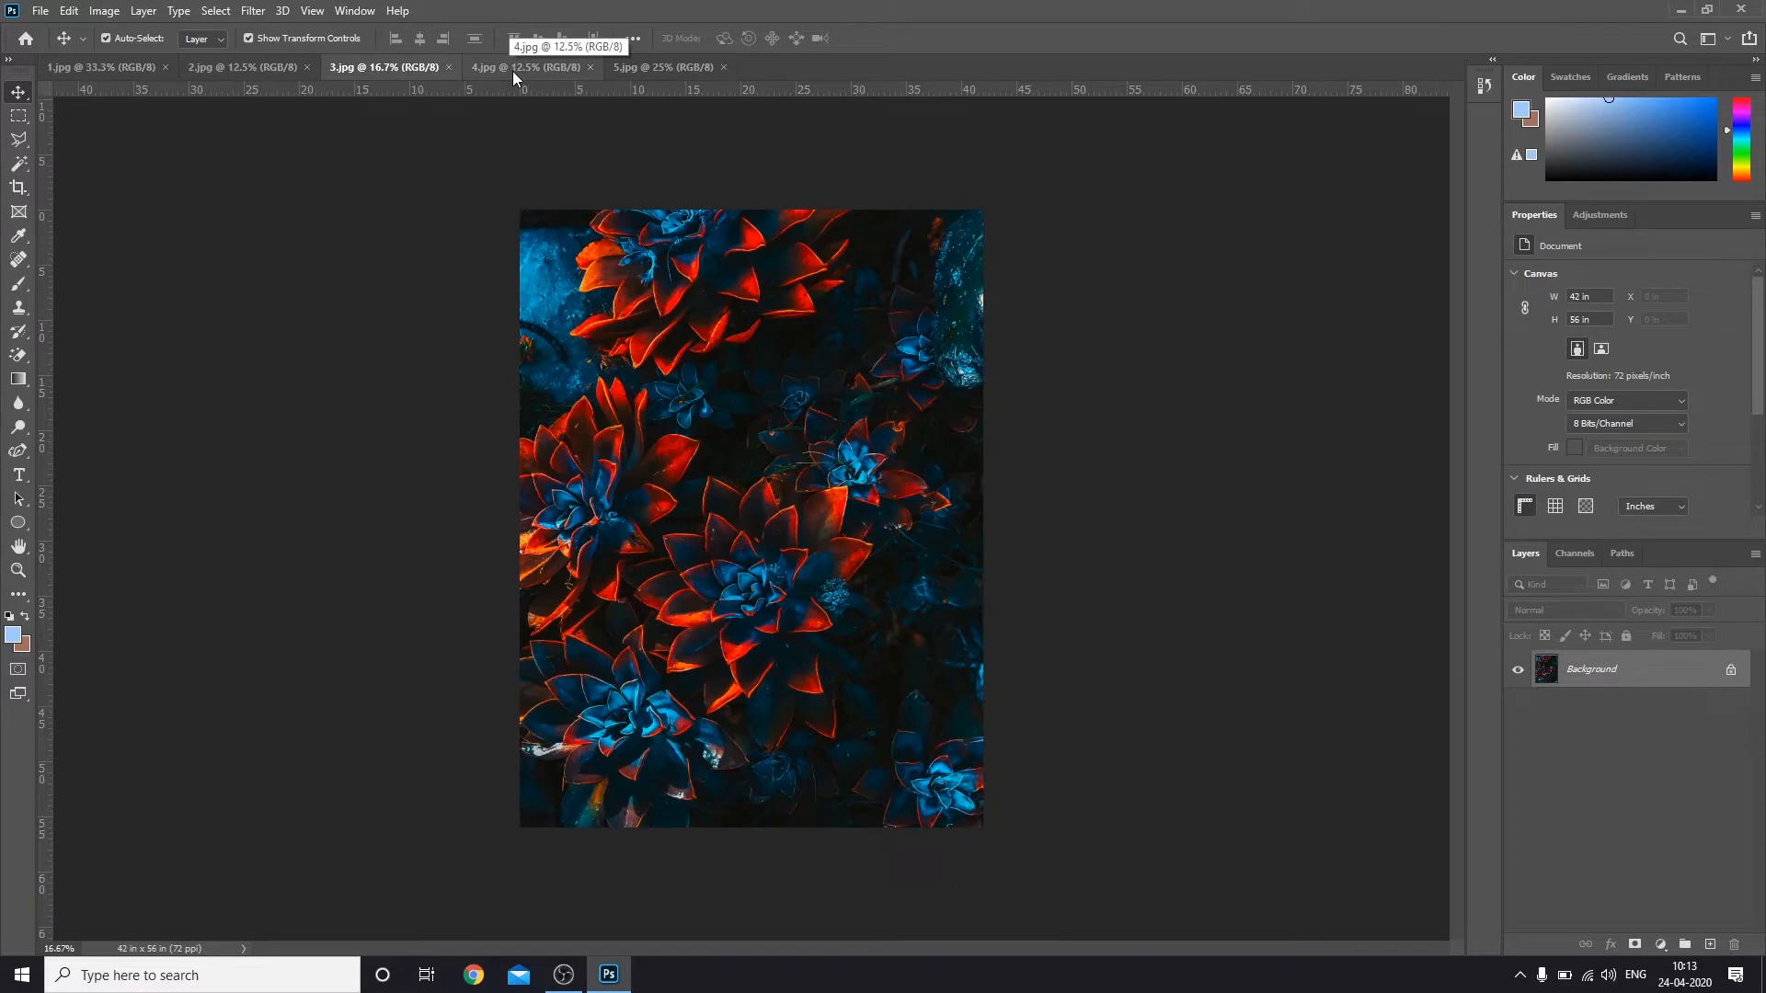
pyautogui.click(618, 70)
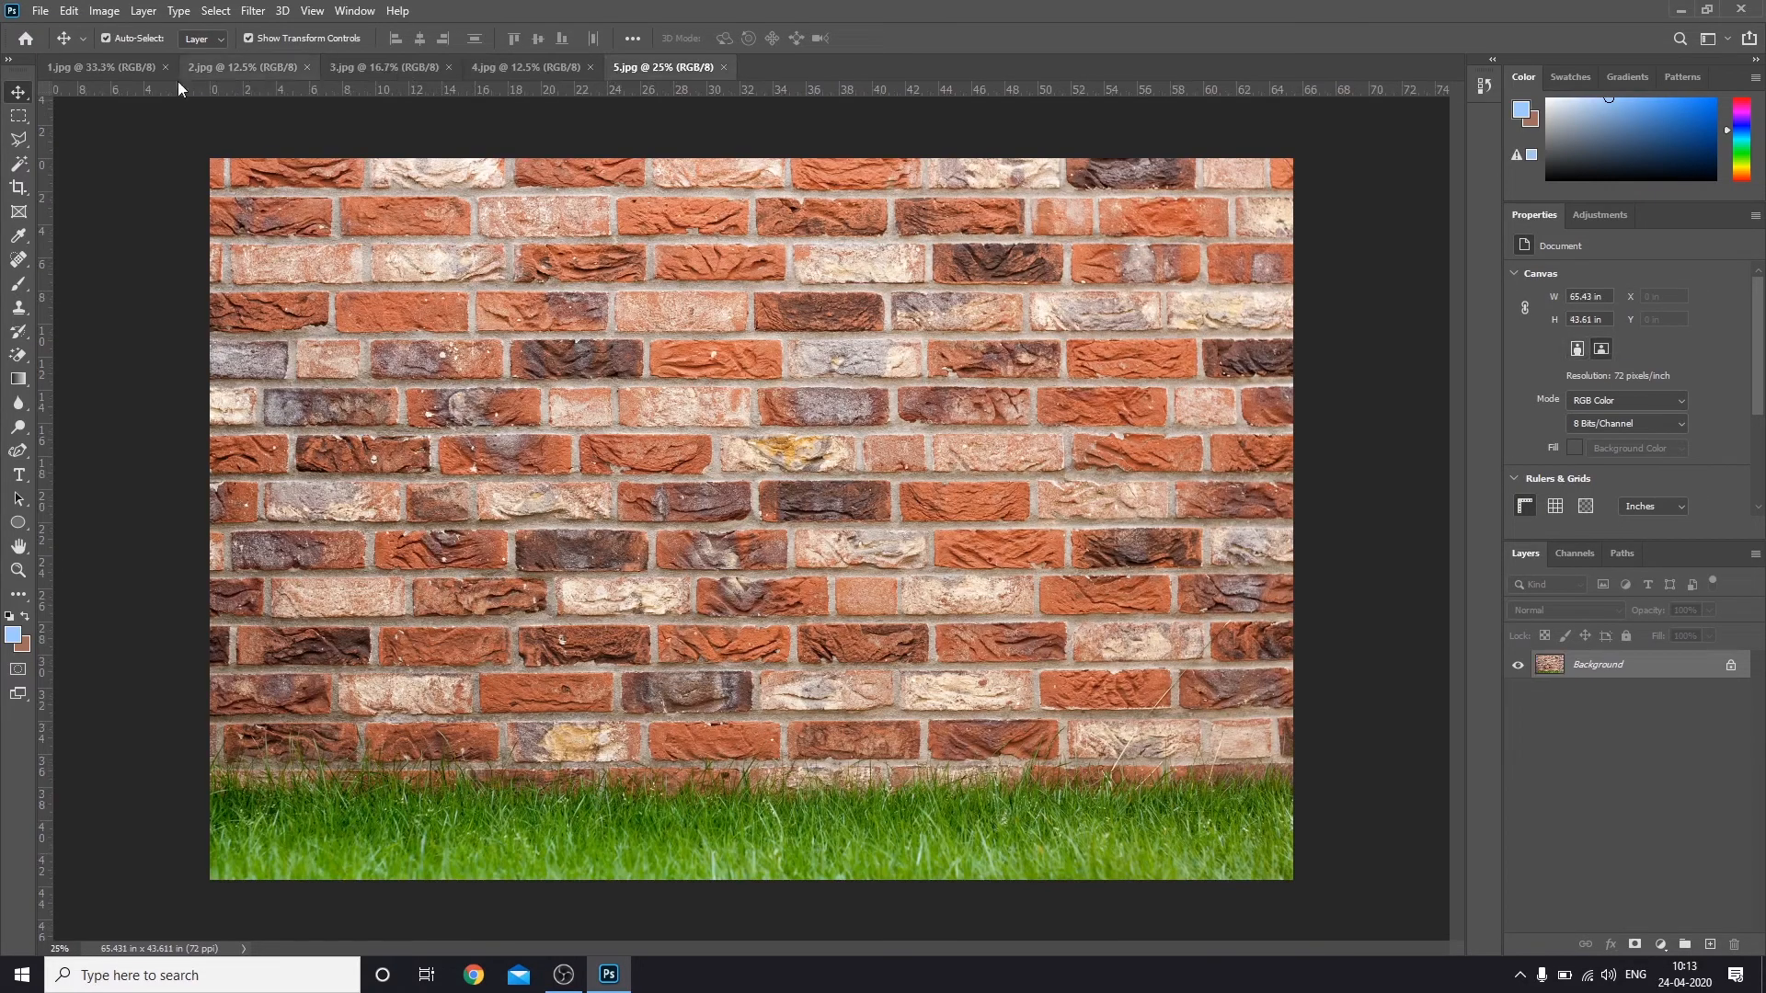
pyautogui.click(113, 67)
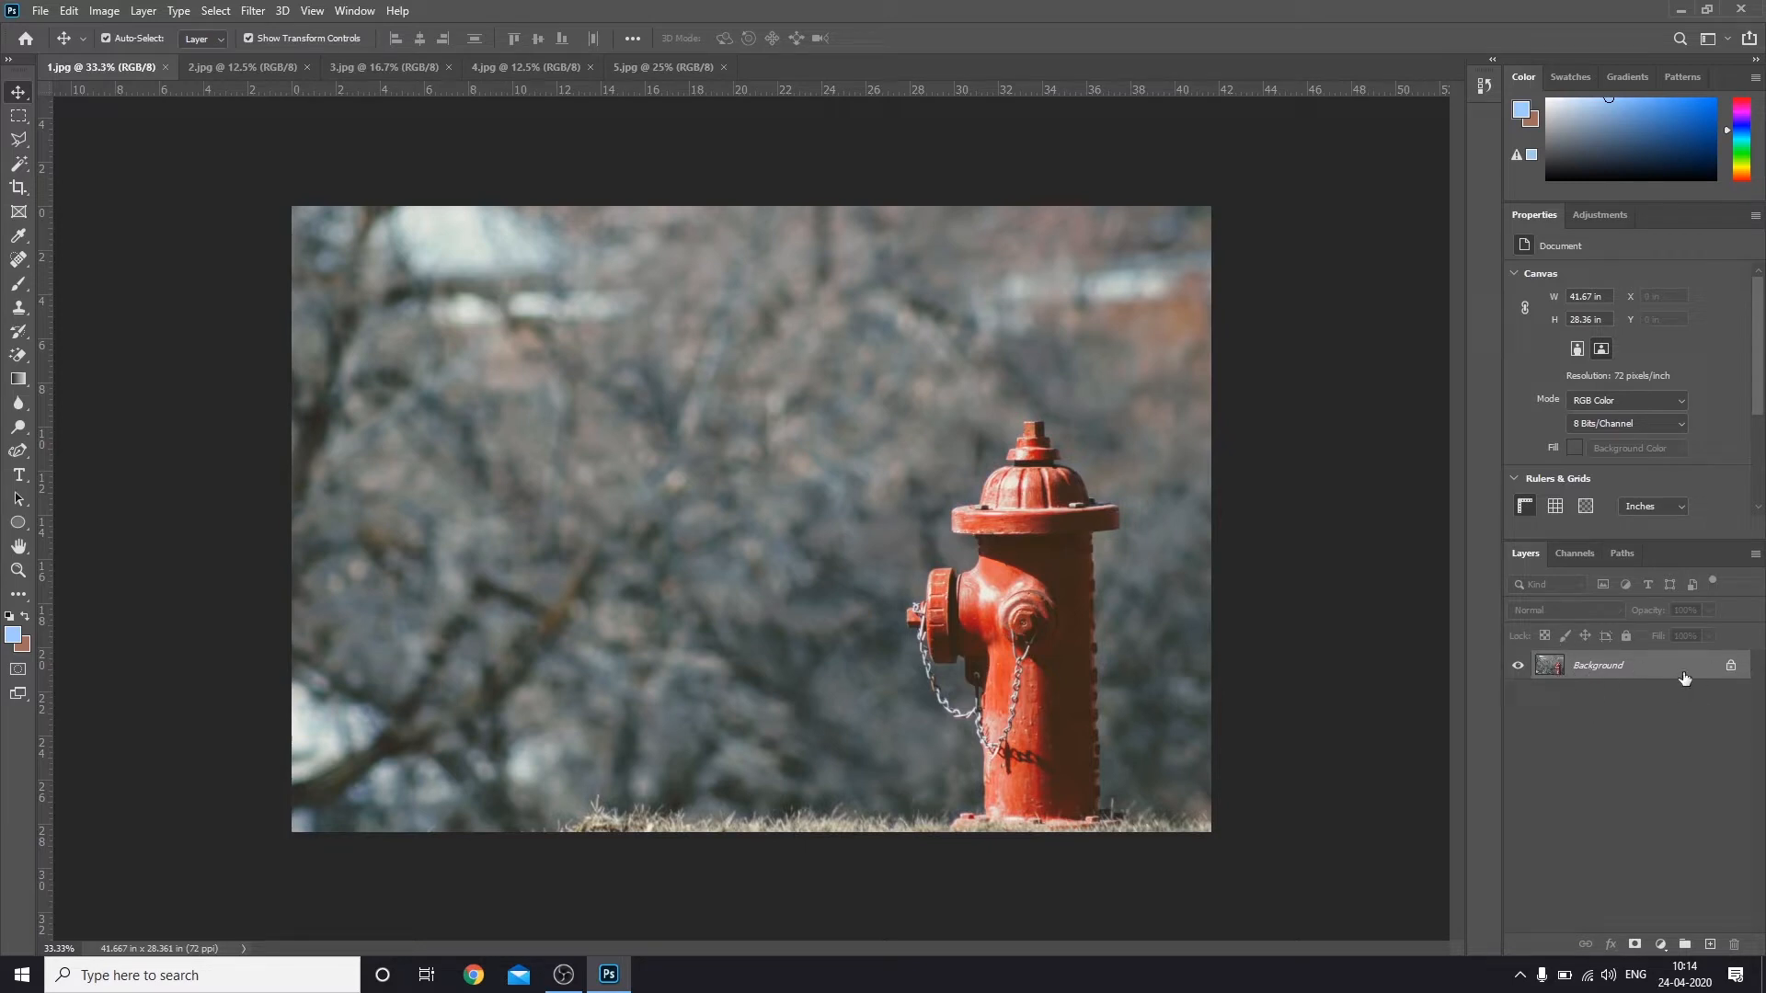
# Step: Try unlocking the Background layer of 1.jpg and scaling it down to about 87%
pyautogui.click(1733, 667)
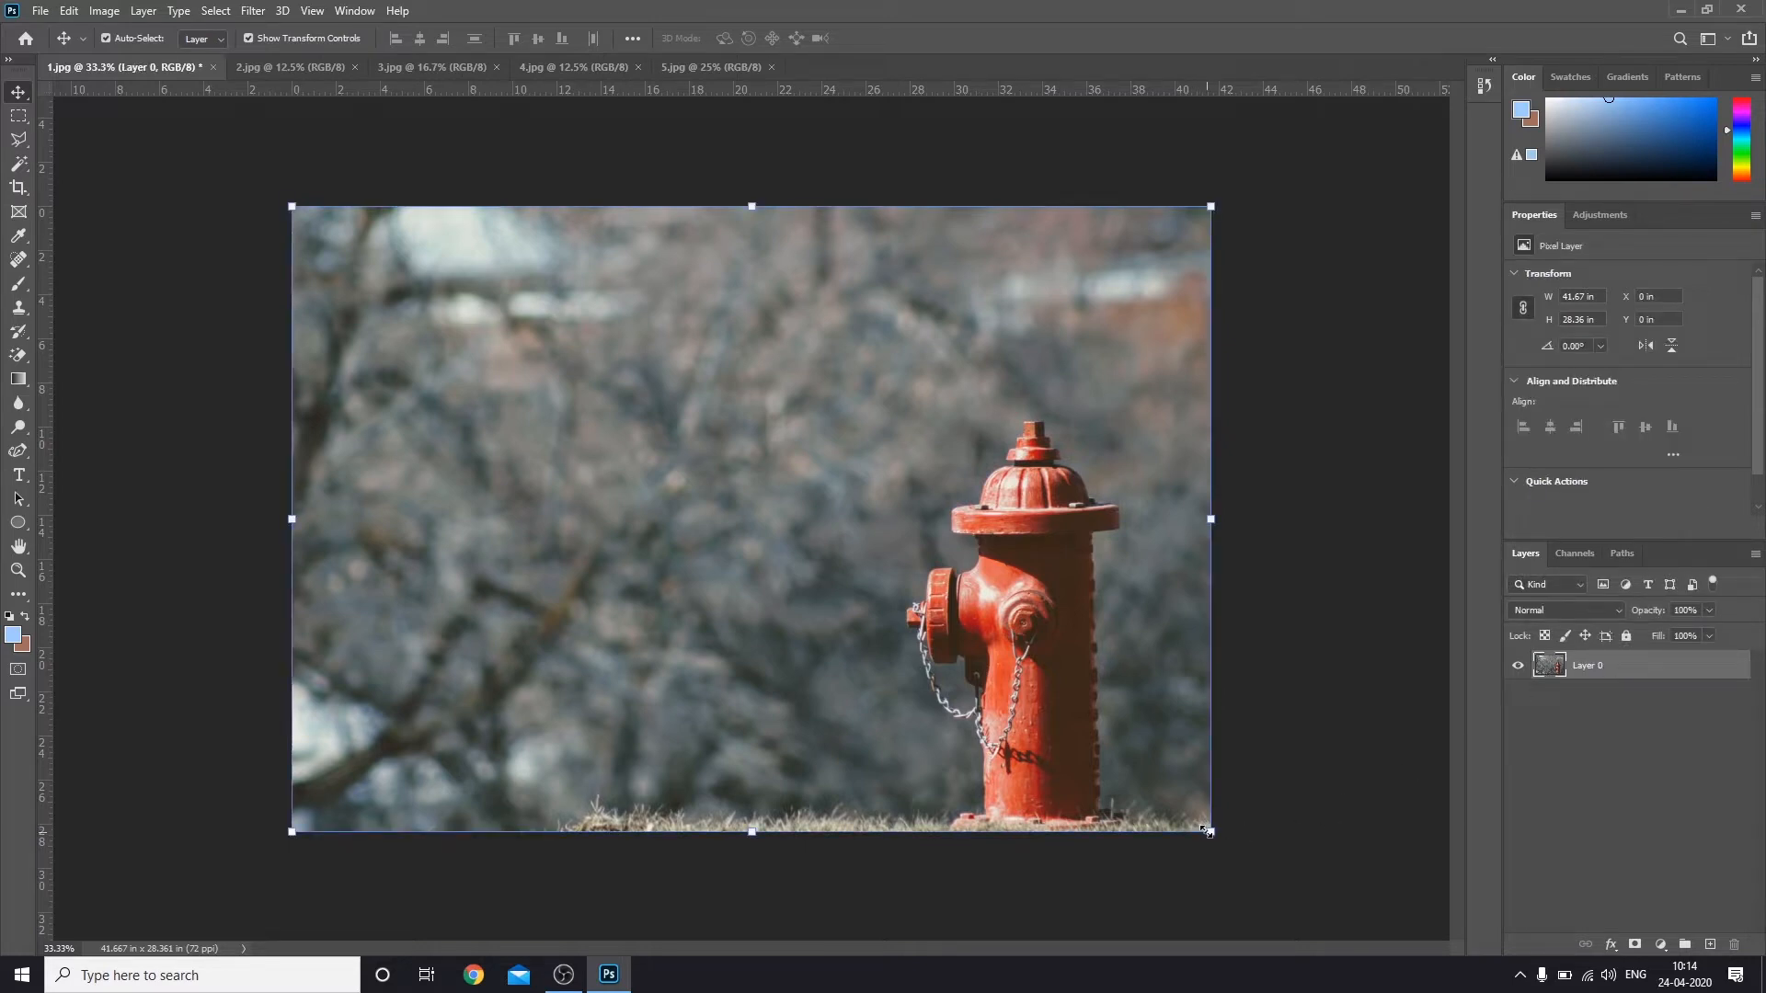
pyautogui.moveTo(1207, 832); pyautogui.dragTo(1087, 747)
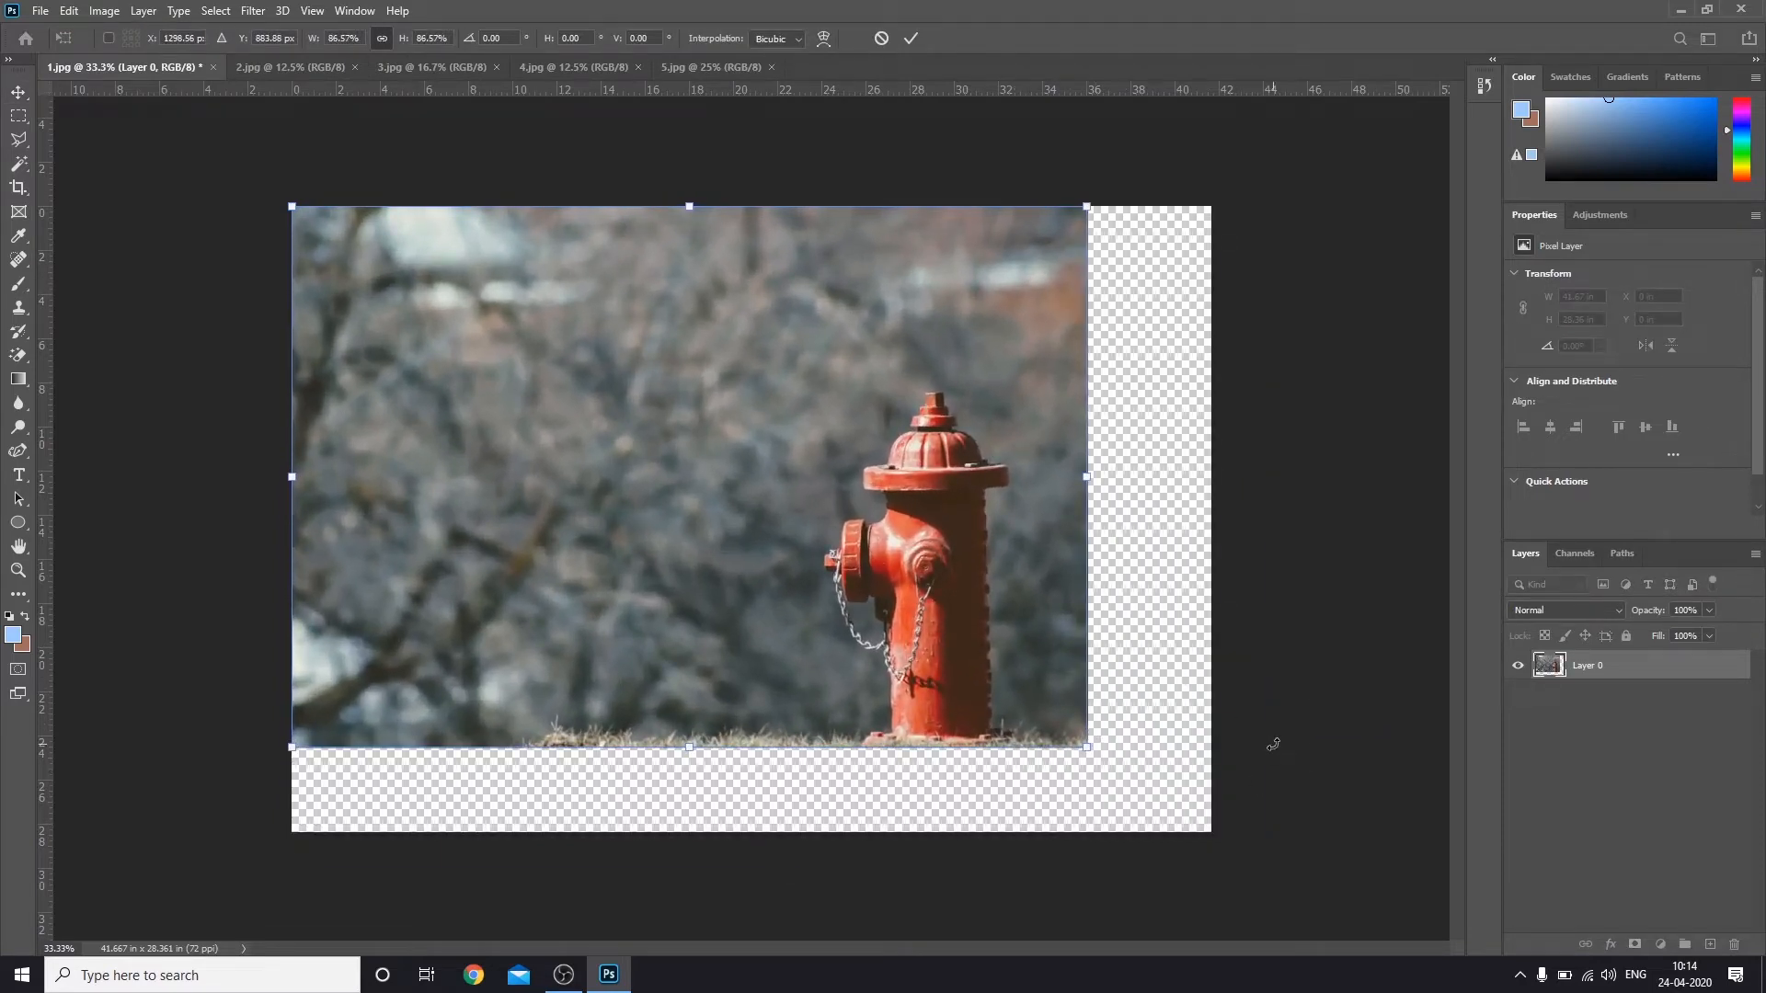
pyautogui.hotkey('ctrl', 'z')
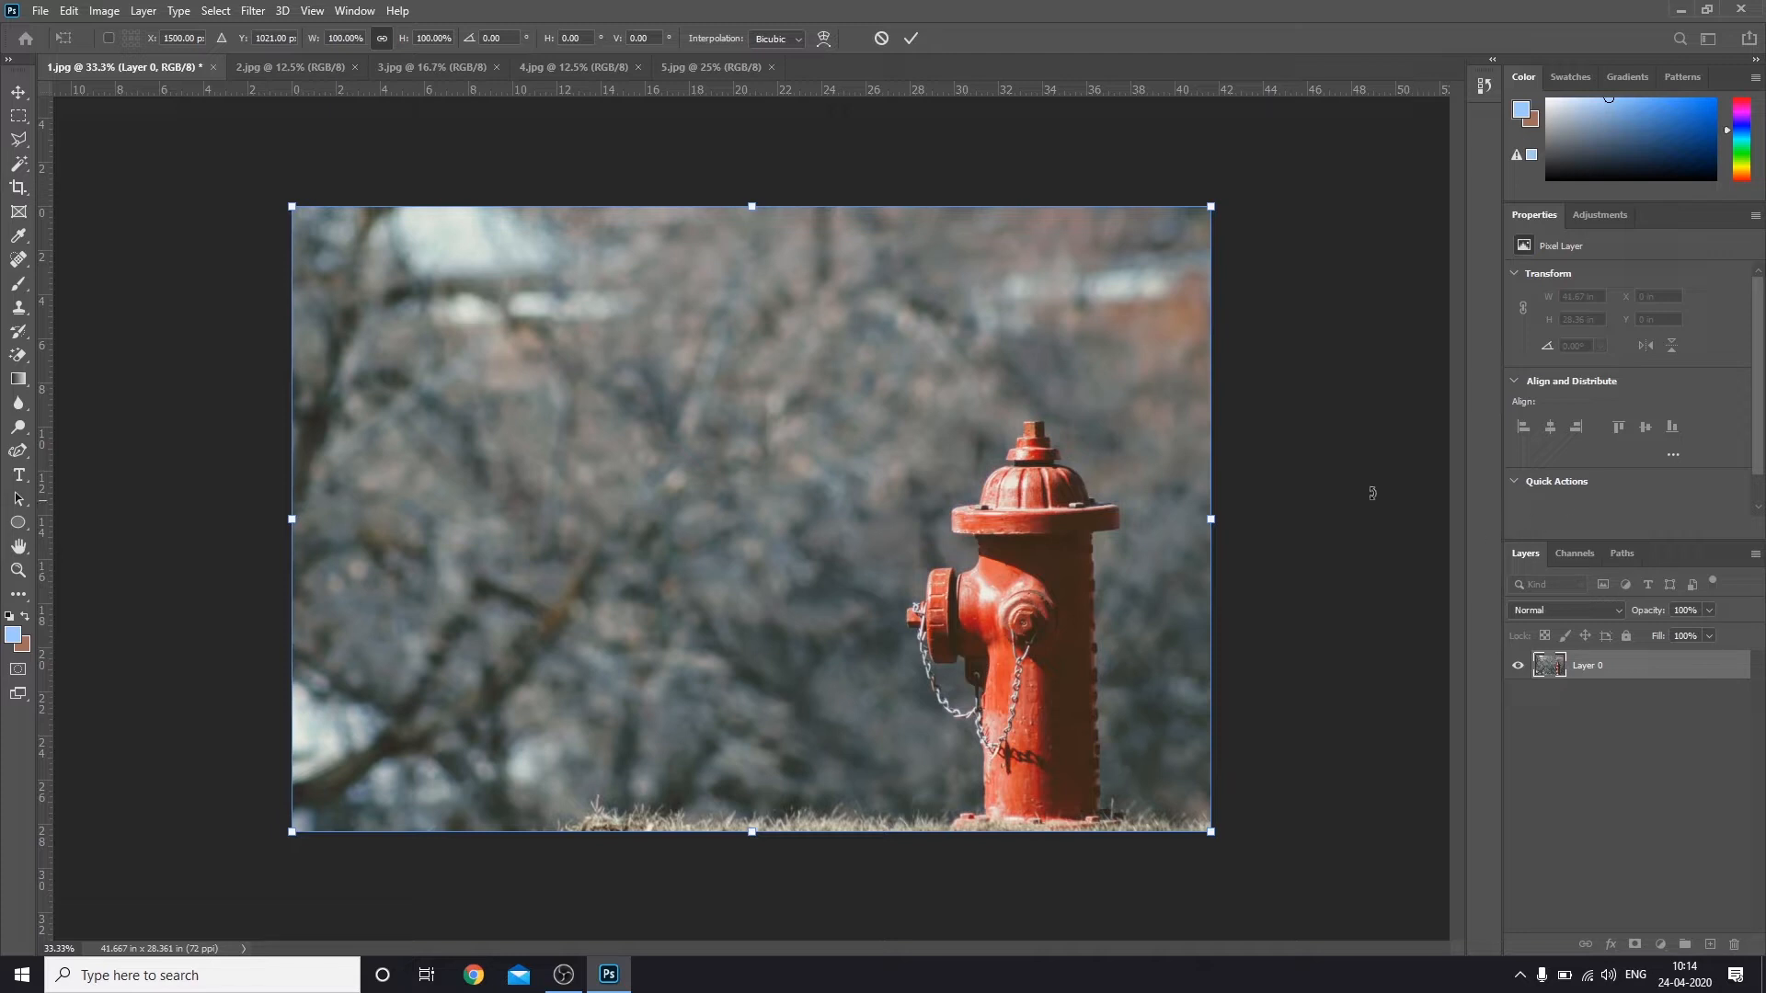
pyautogui.click(881, 38)
pyautogui.hotkey('ctrl', 'z')
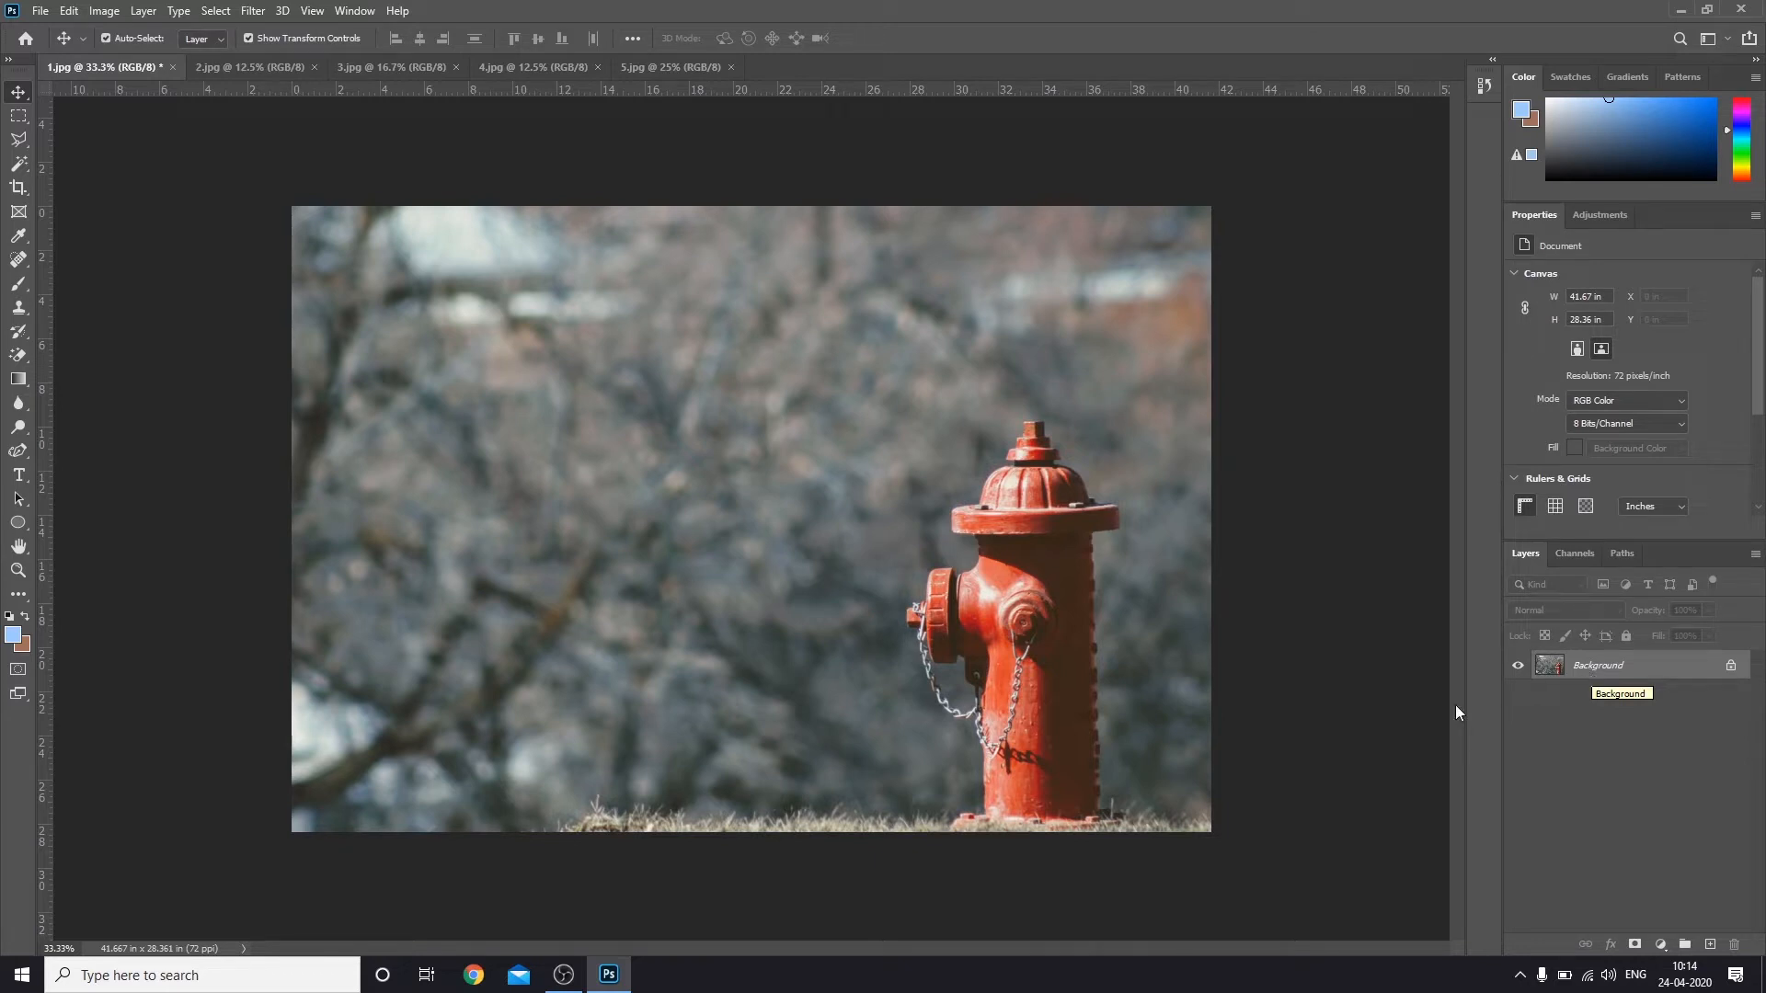
# Step: Duplicate the Background layer of 1.jpg under the name "Auto tone"
pyautogui.rightClick(1563, 672)
pyautogui.click(1594, 708)
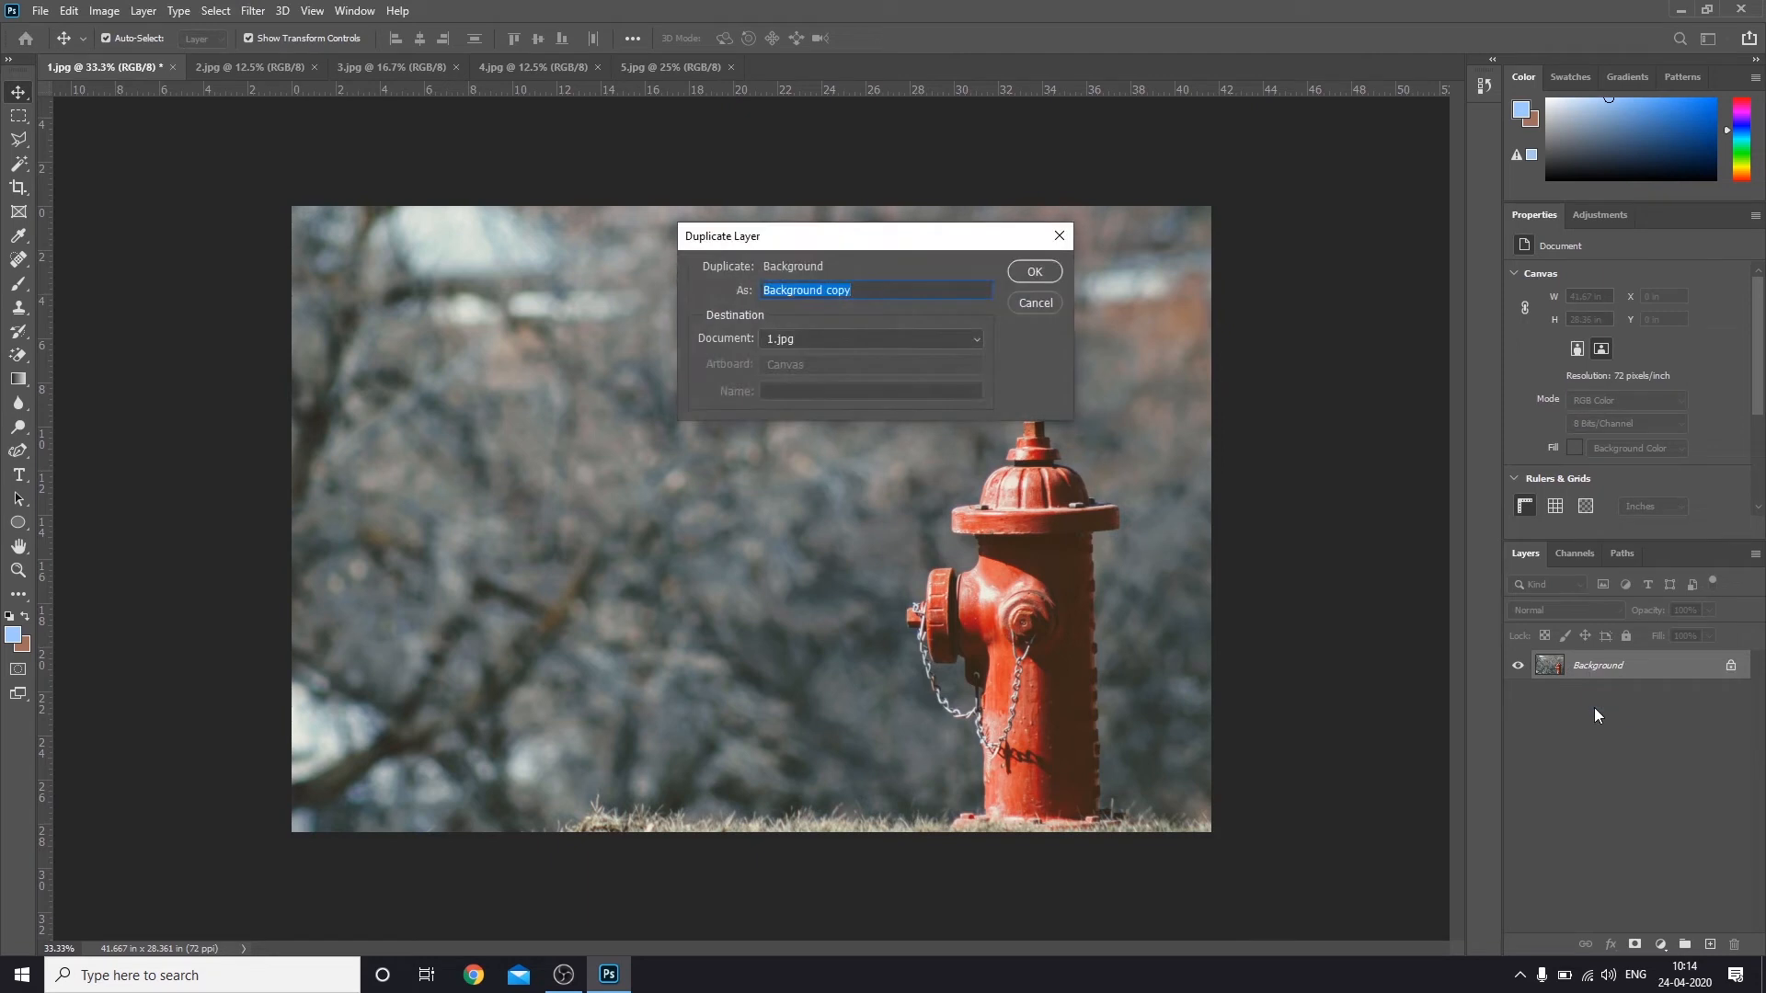
pyautogui.write('Auto tone')
pyautogui.press('Return')
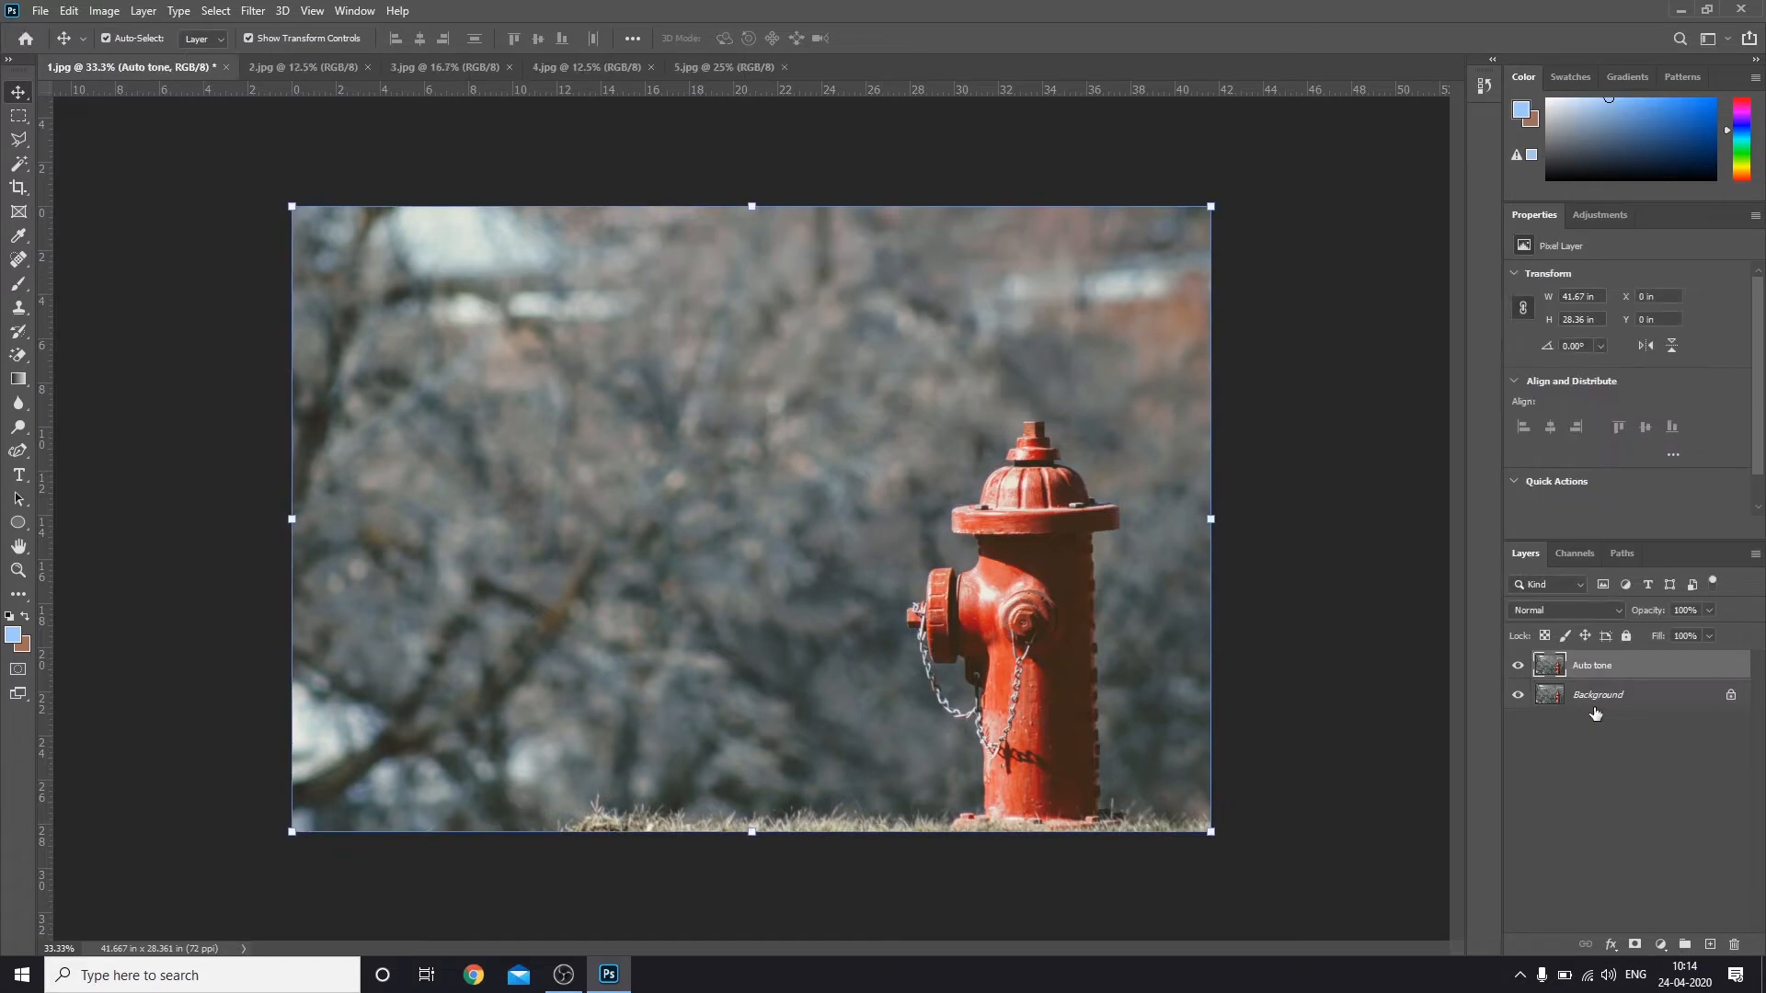
# Step: Apply the Auto Tone adjustment to the Auto tone layer and compare it with the original by toggling its visibility
pyautogui.rightClick(1591, 692)
pyautogui.click(1596, 677)
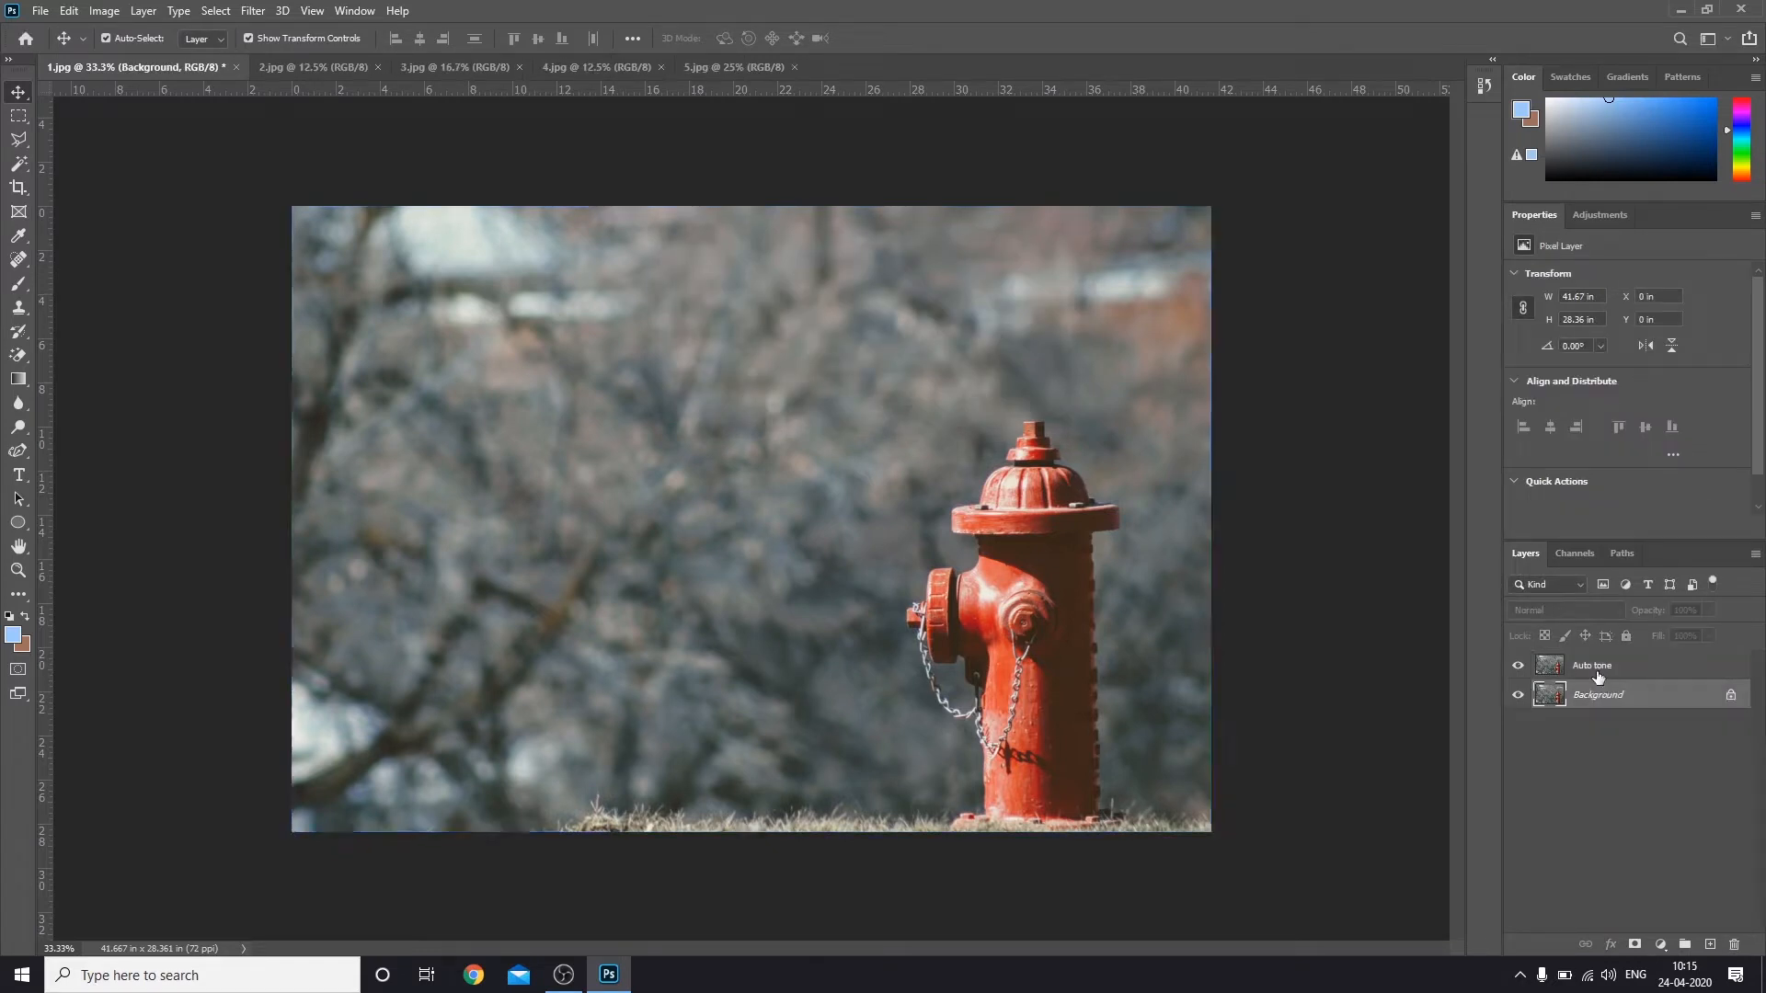
pyautogui.click(1595, 670)
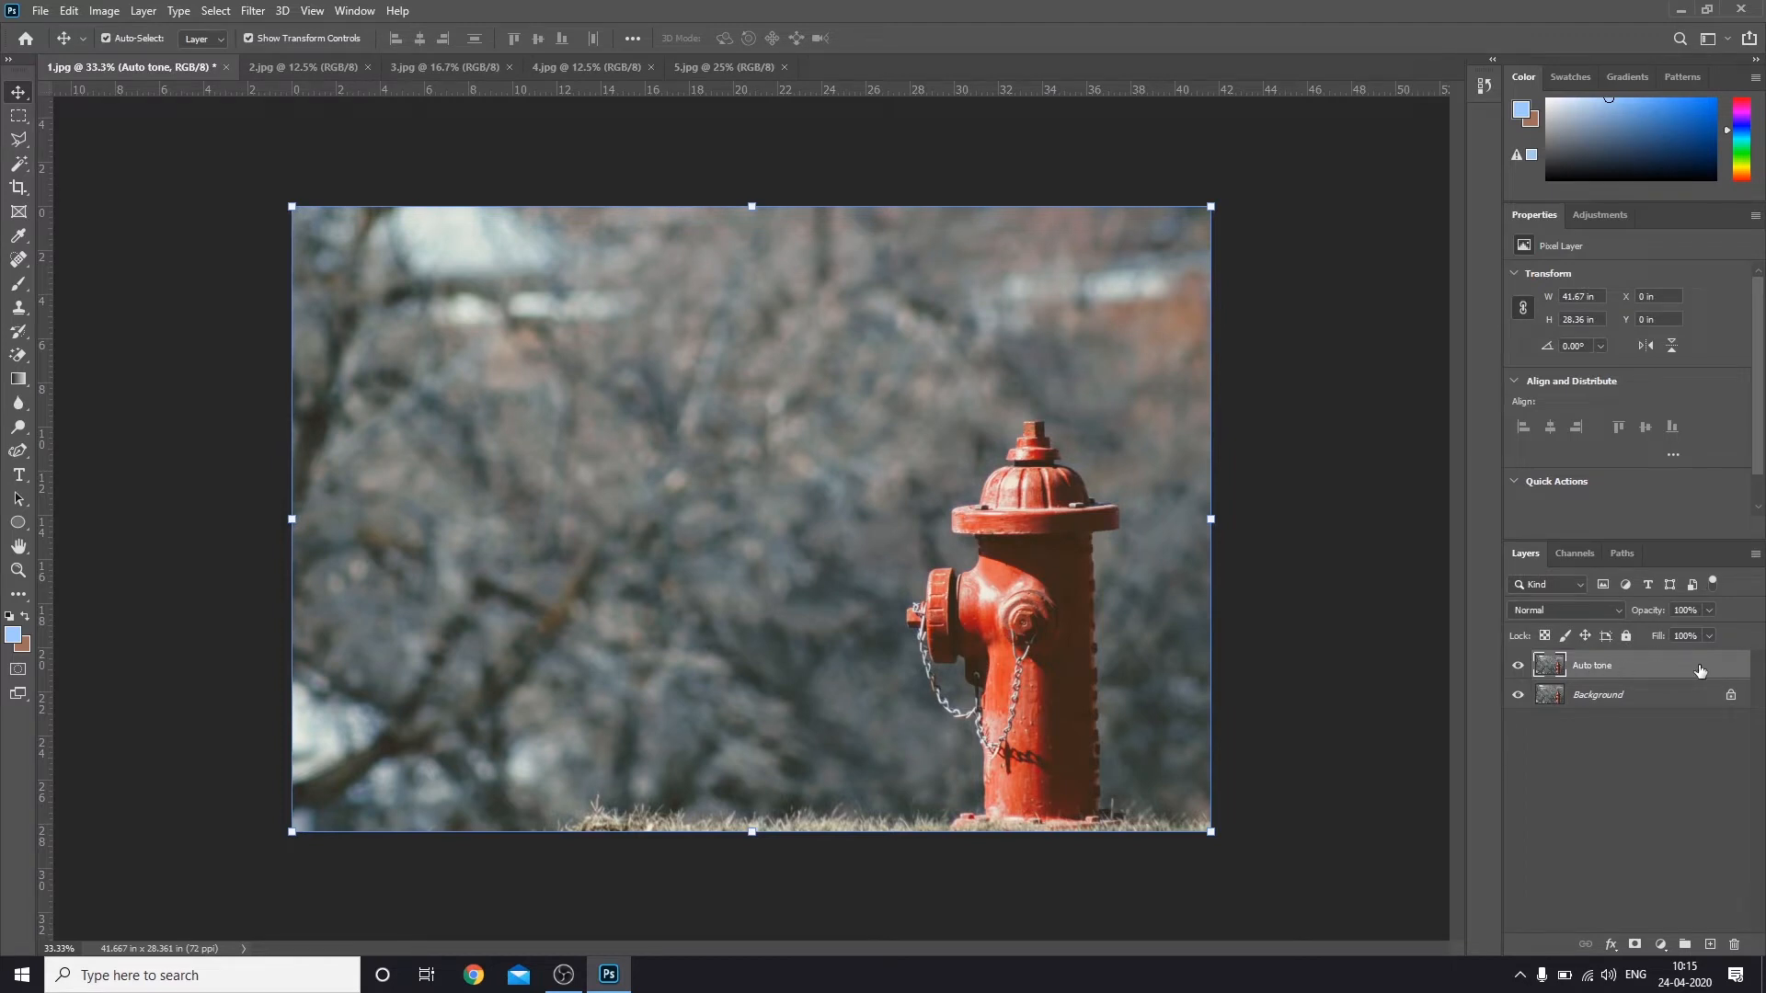
pyautogui.click(101, 12)
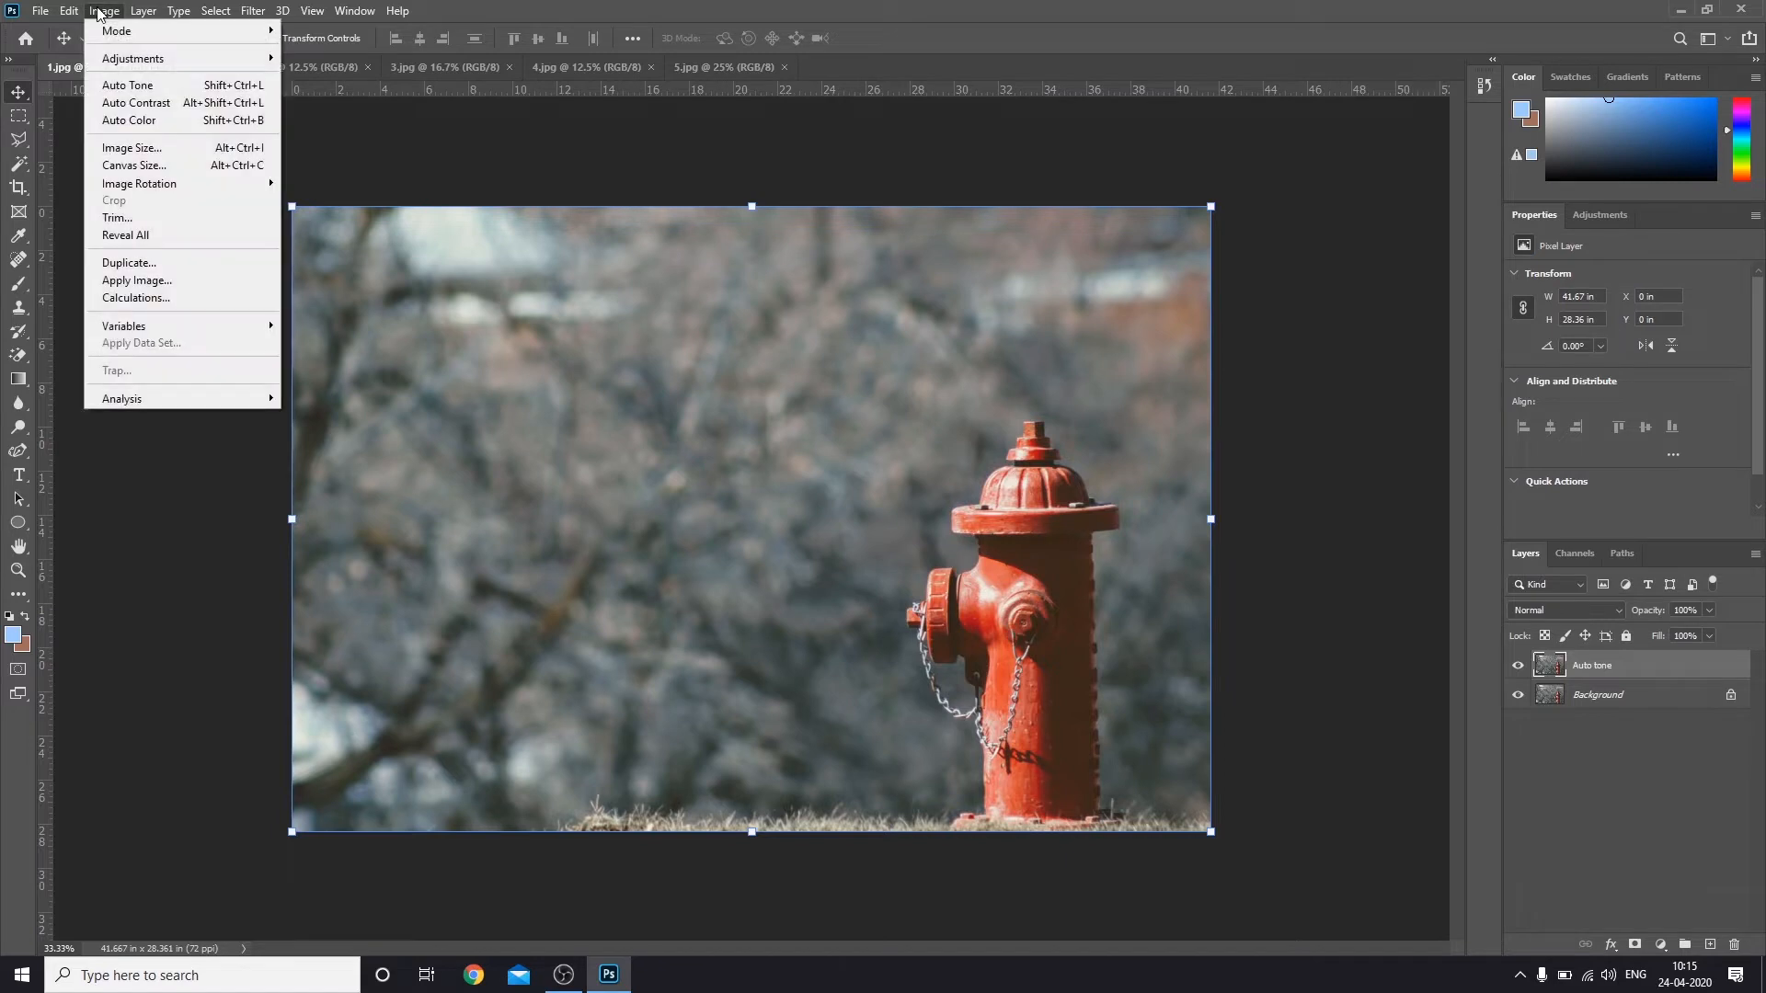
pyautogui.click(125, 86)
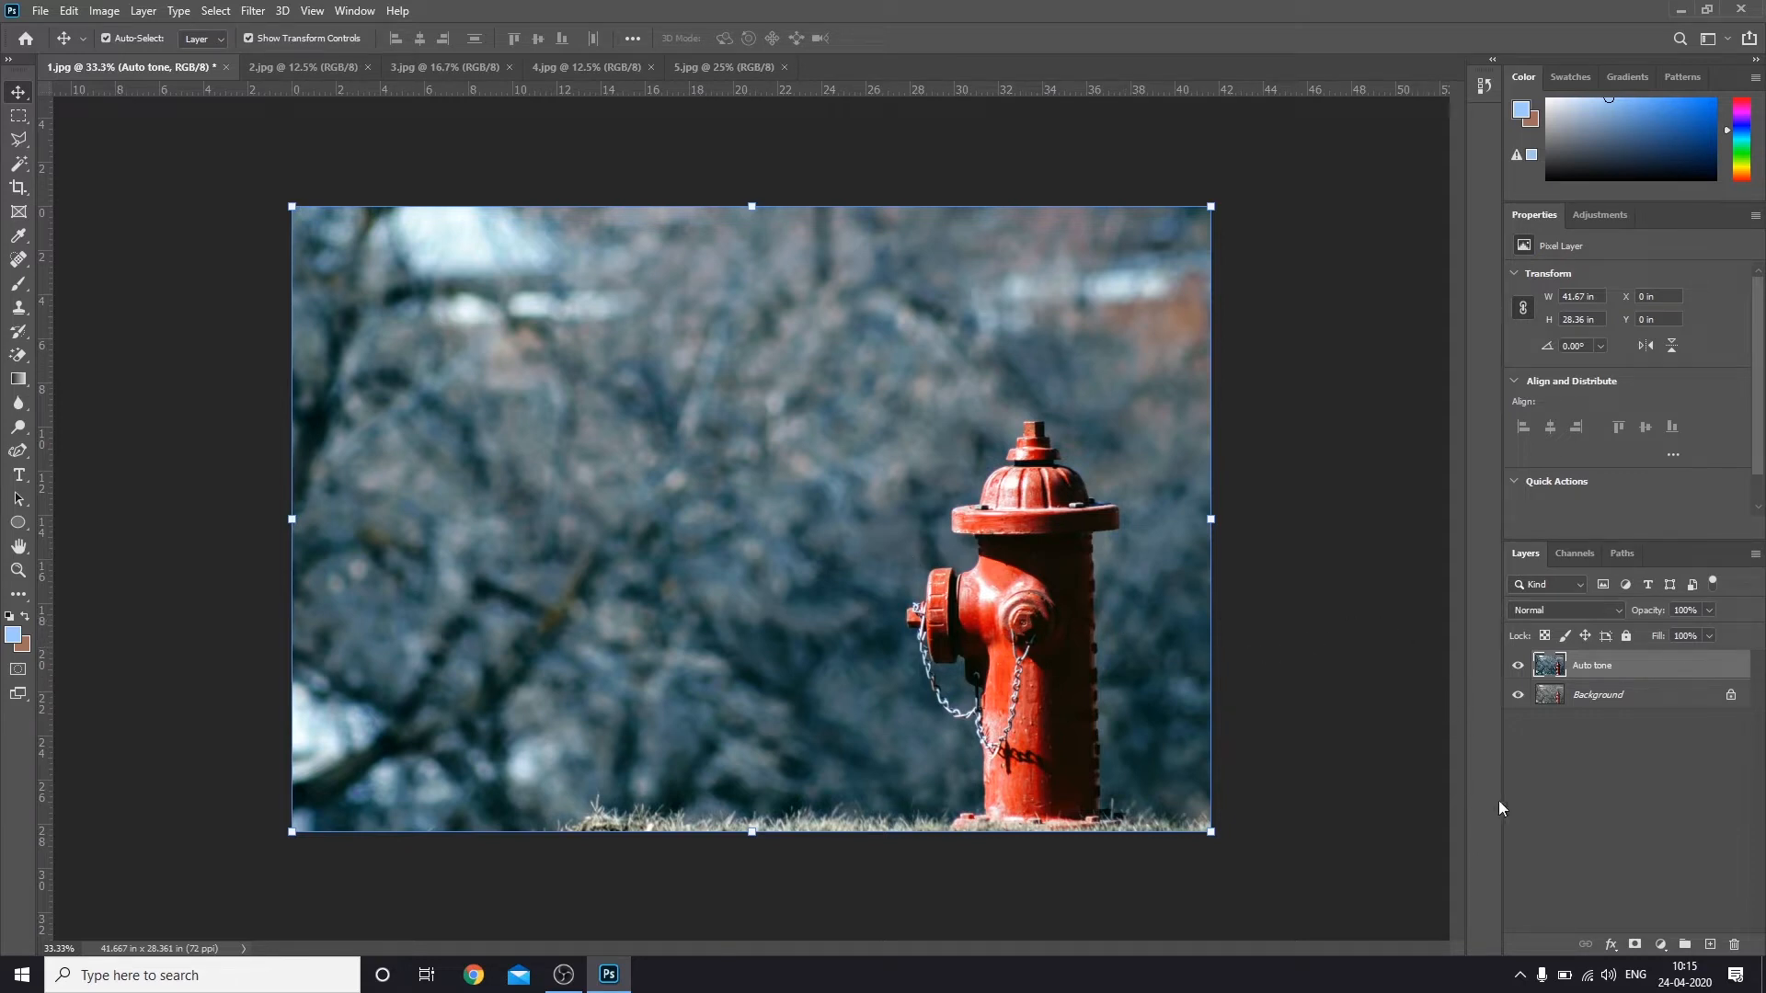
pyautogui.click(1517, 666)
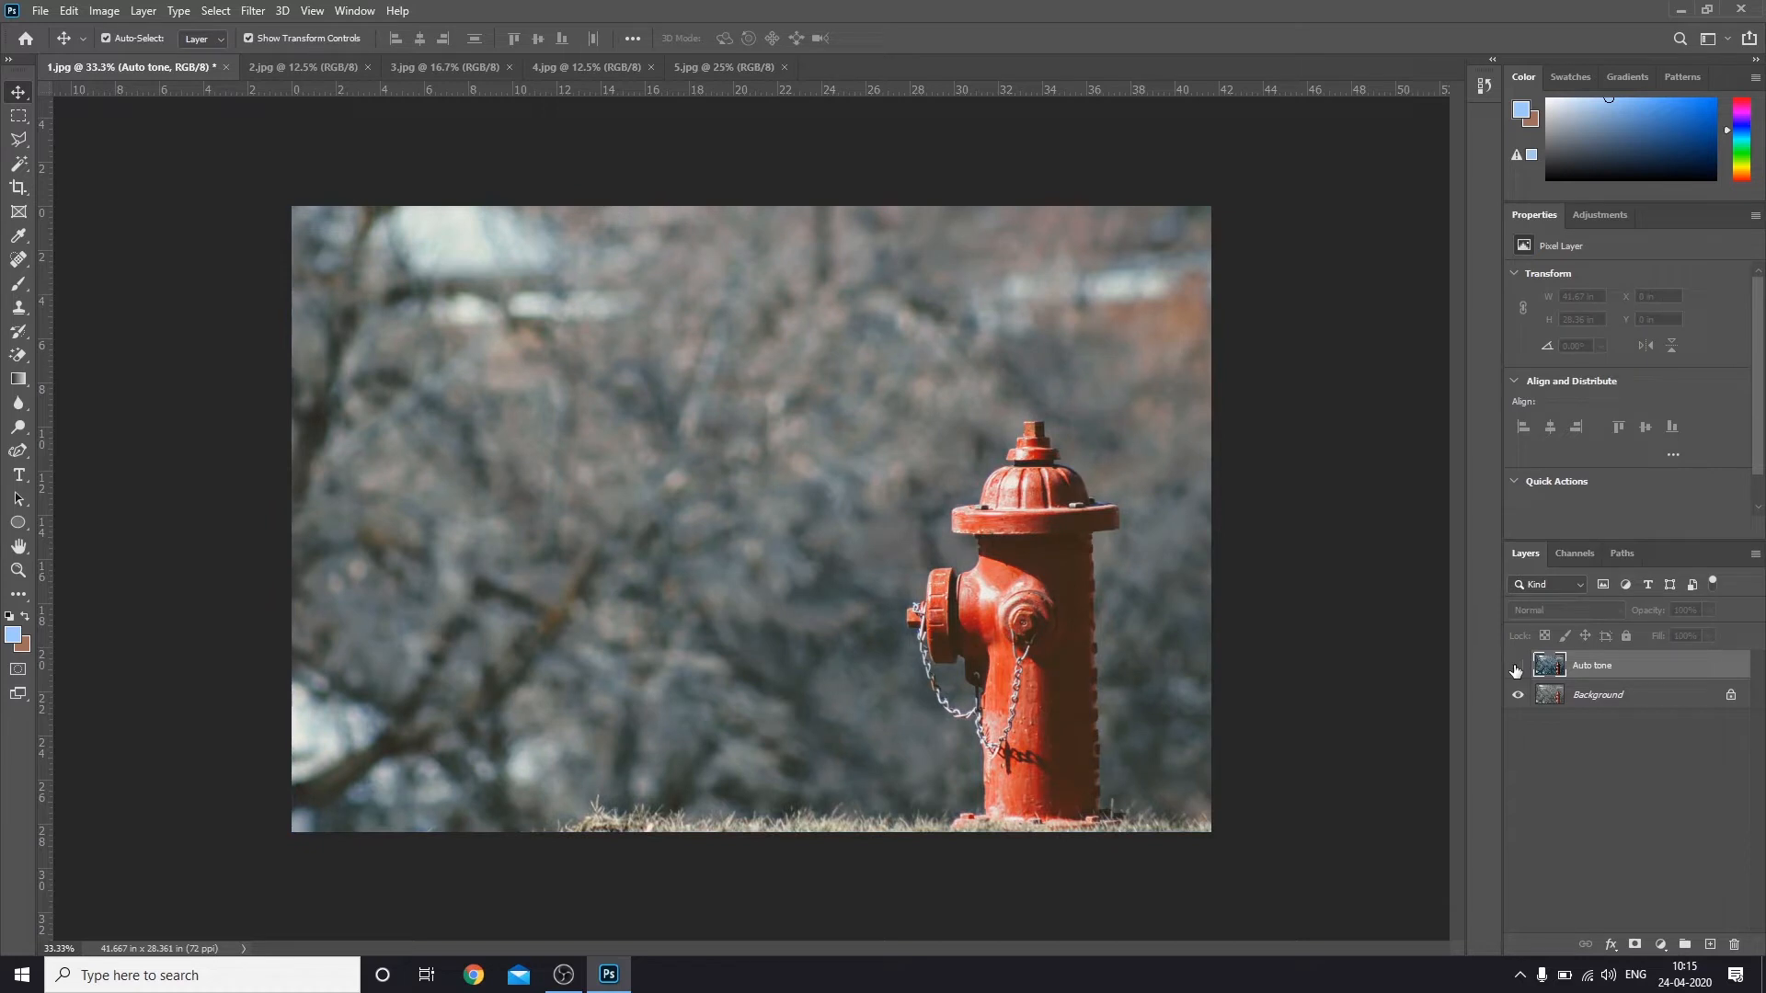
pyautogui.click(1516, 666)
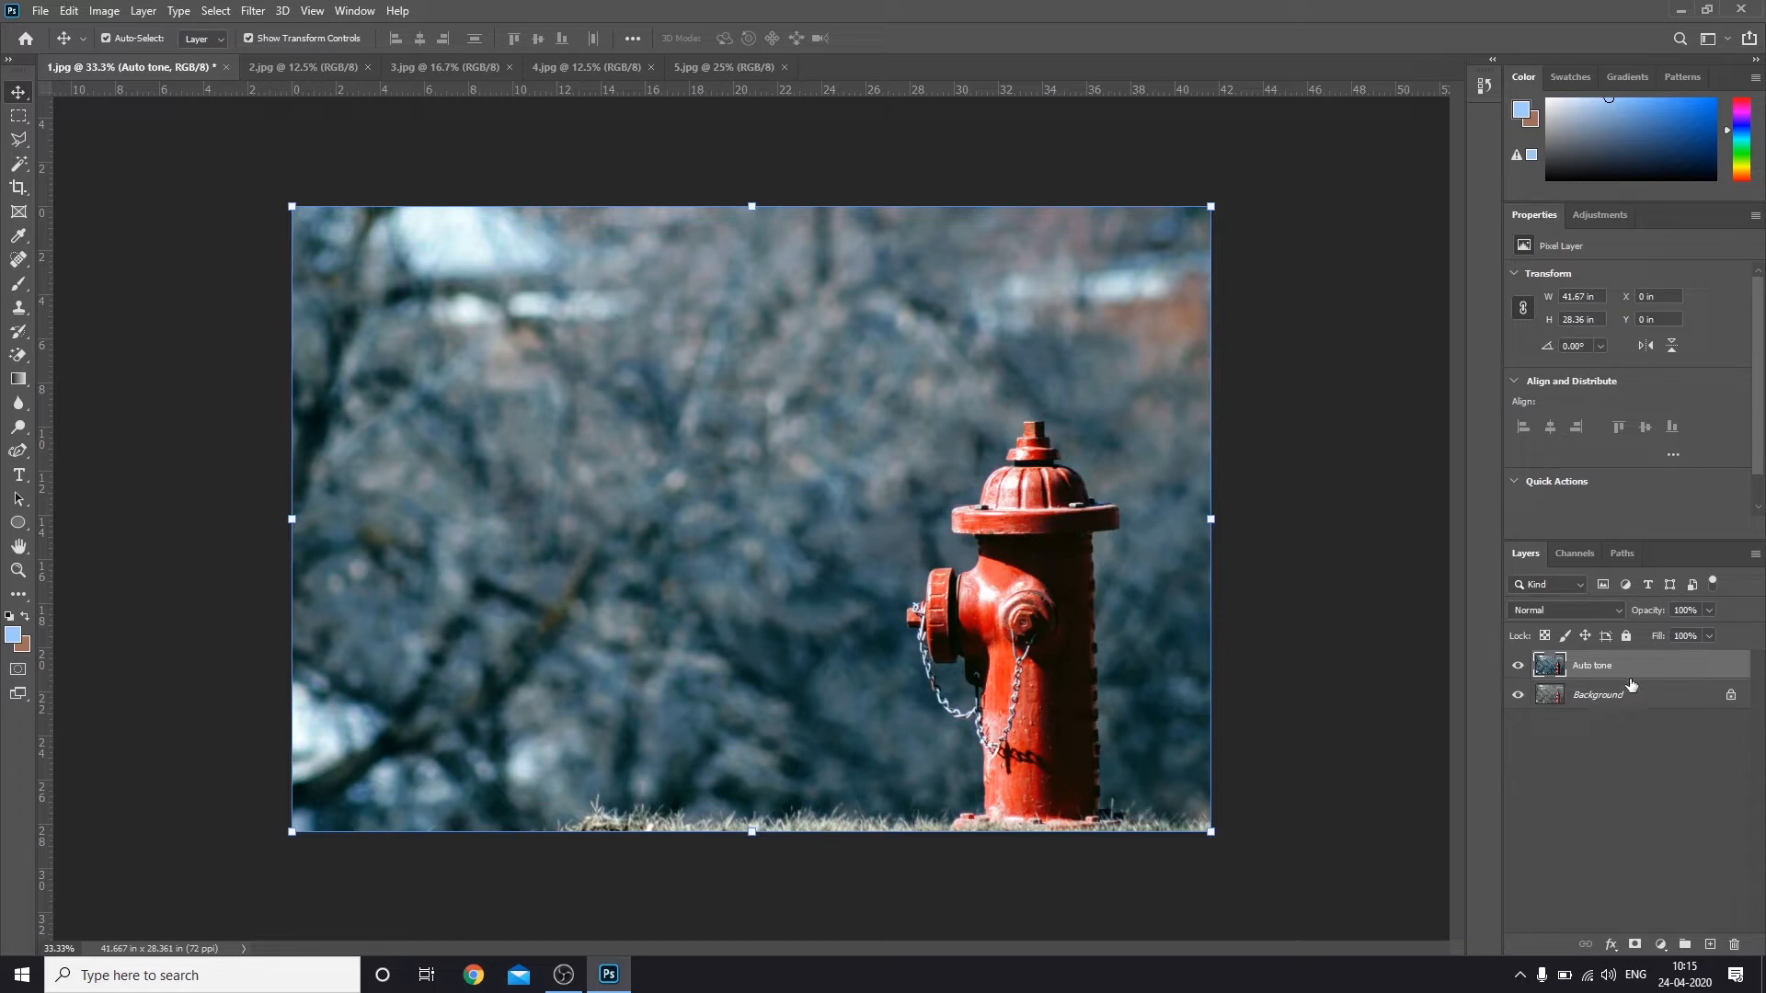
# Step: Duplicate the Background layer under the name "Auto contrast"
pyautogui.click(1610, 699)
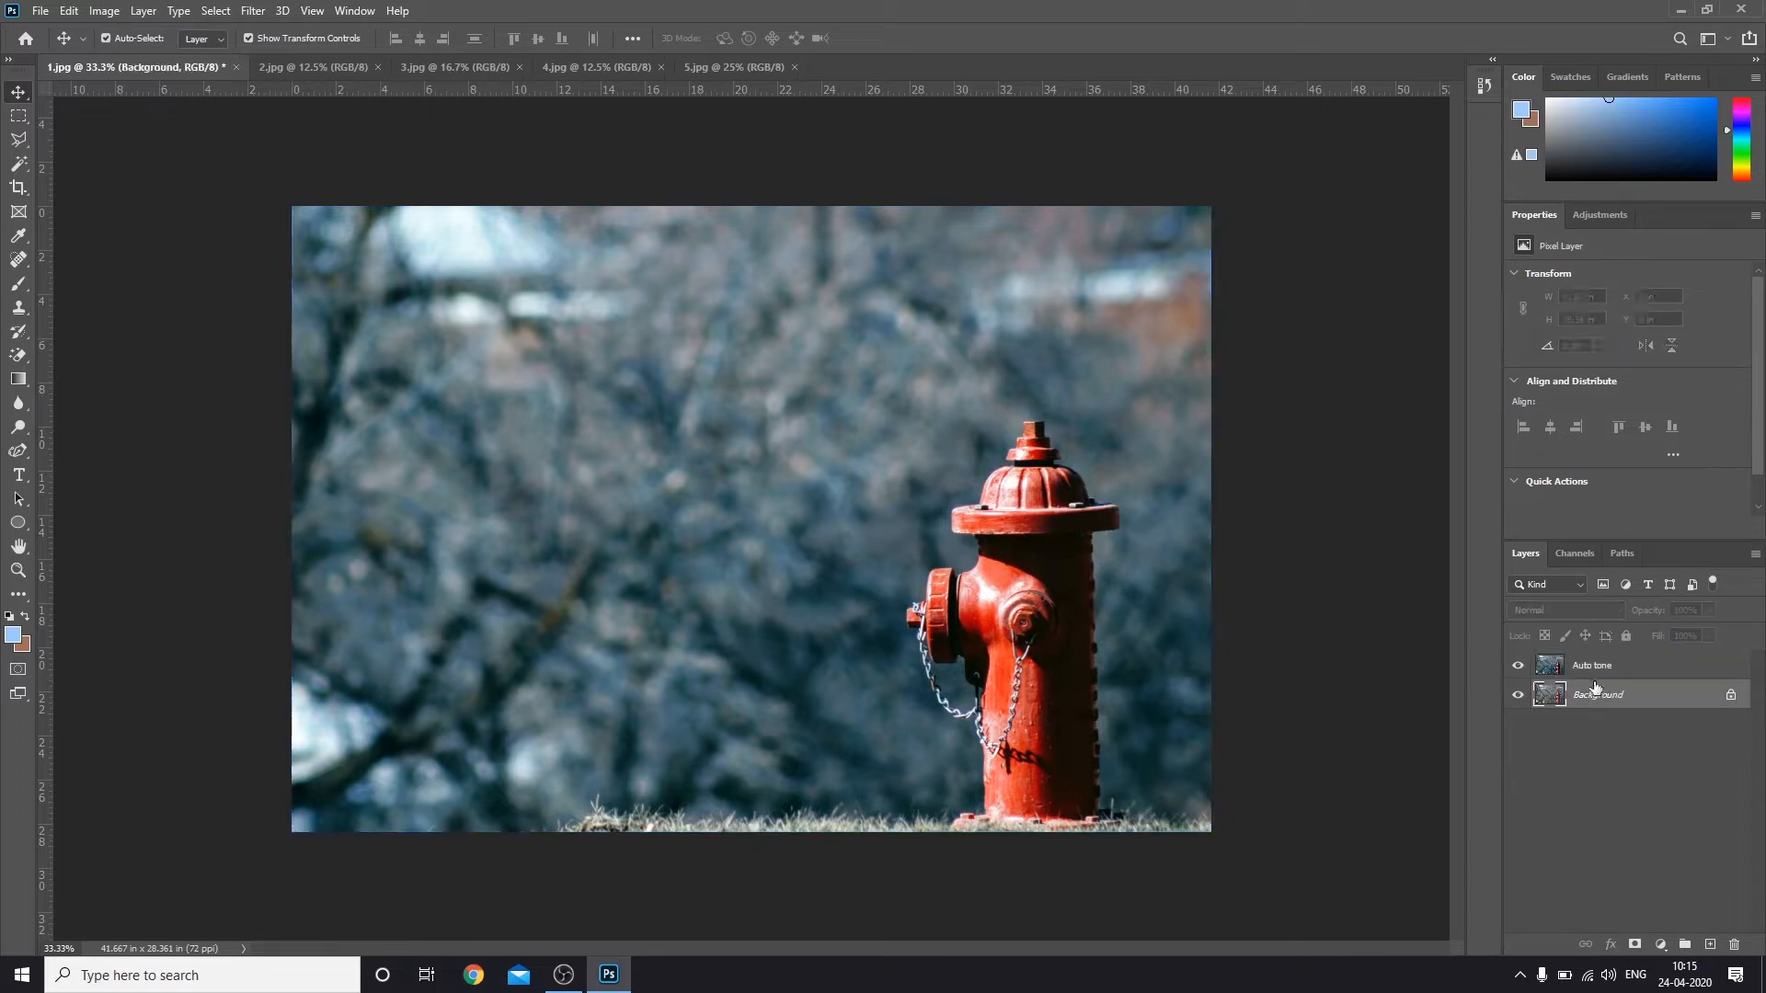
pyautogui.rightClick(1583, 699)
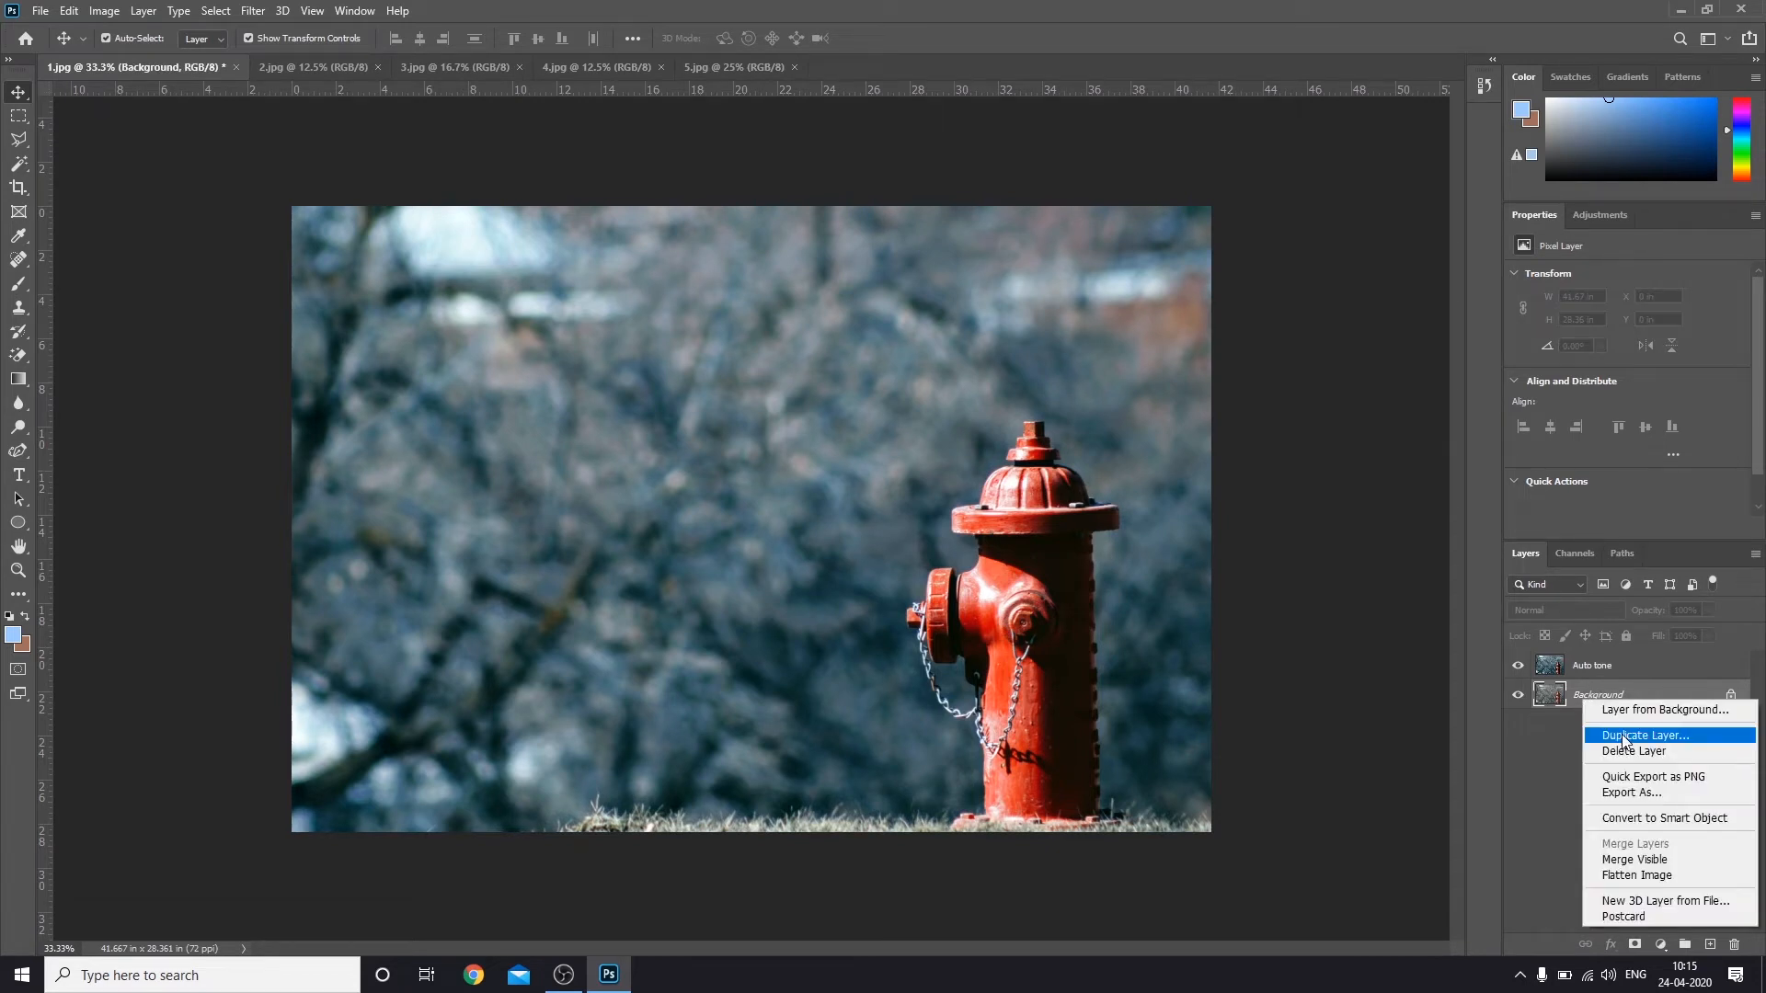
pyautogui.click(1624, 736)
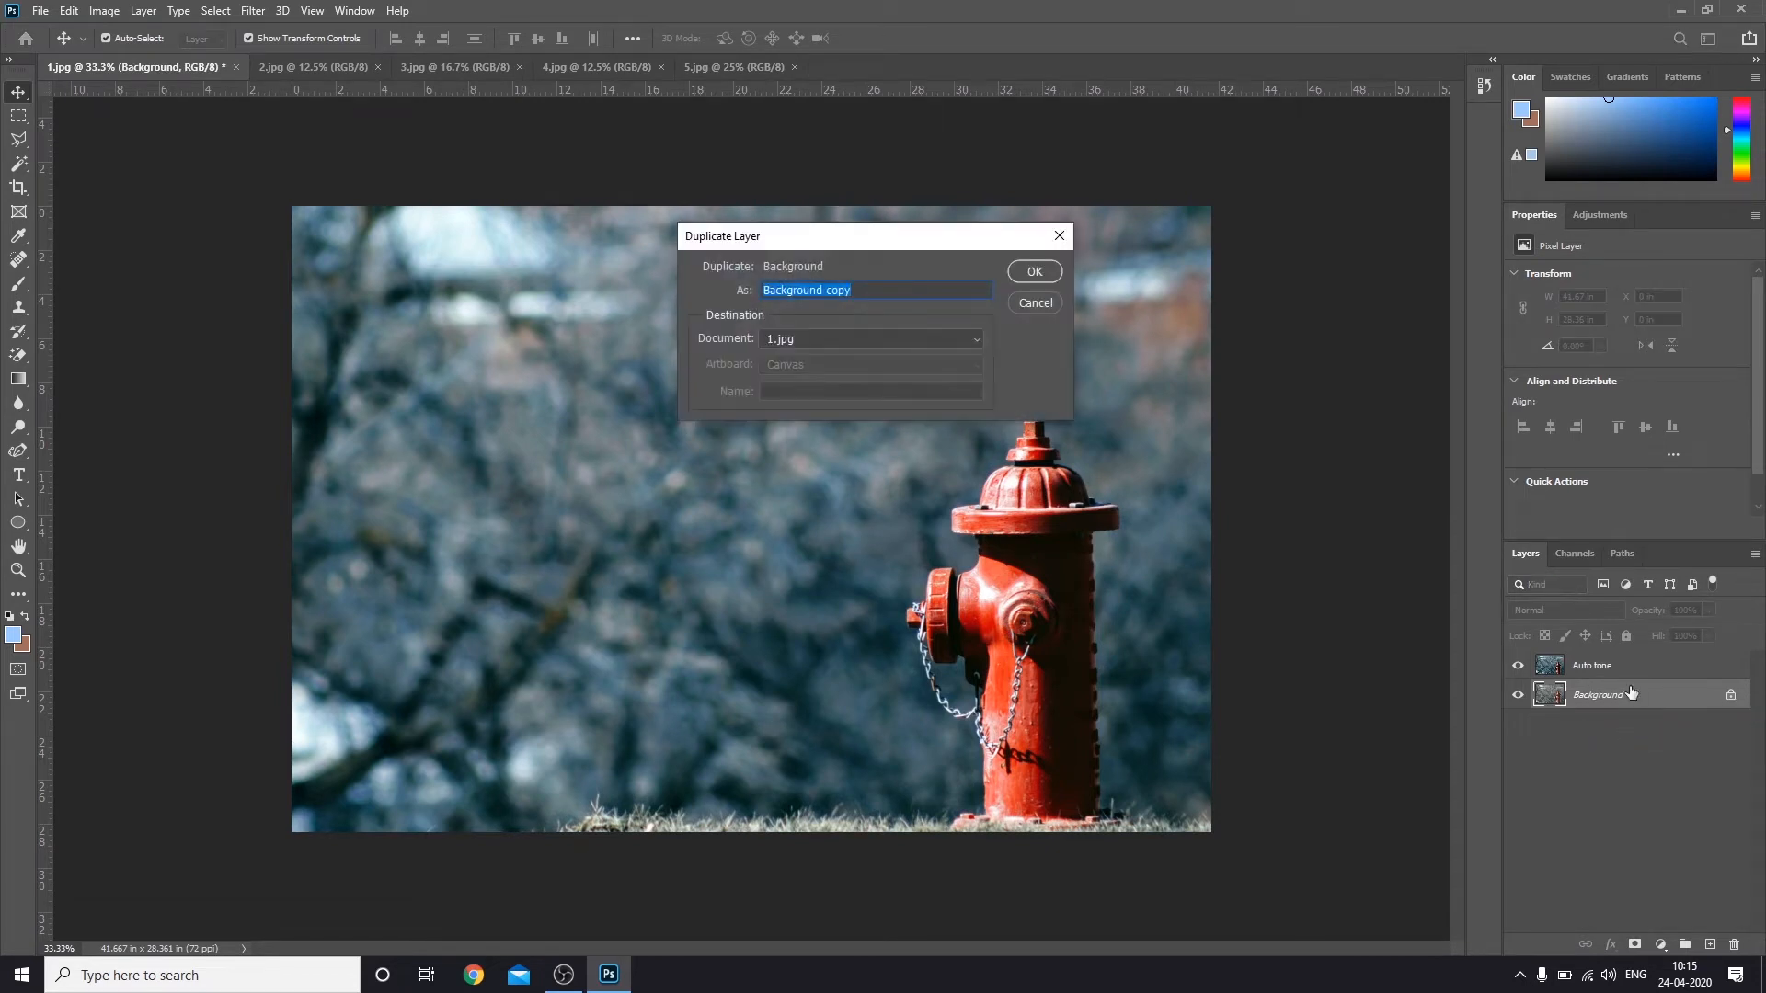
pyautogui.write('Atu')
pyautogui.write('o ontrast')
pyautogui.click(794, 290)
pyautogui.write('c')
pyautogui.press('Return')
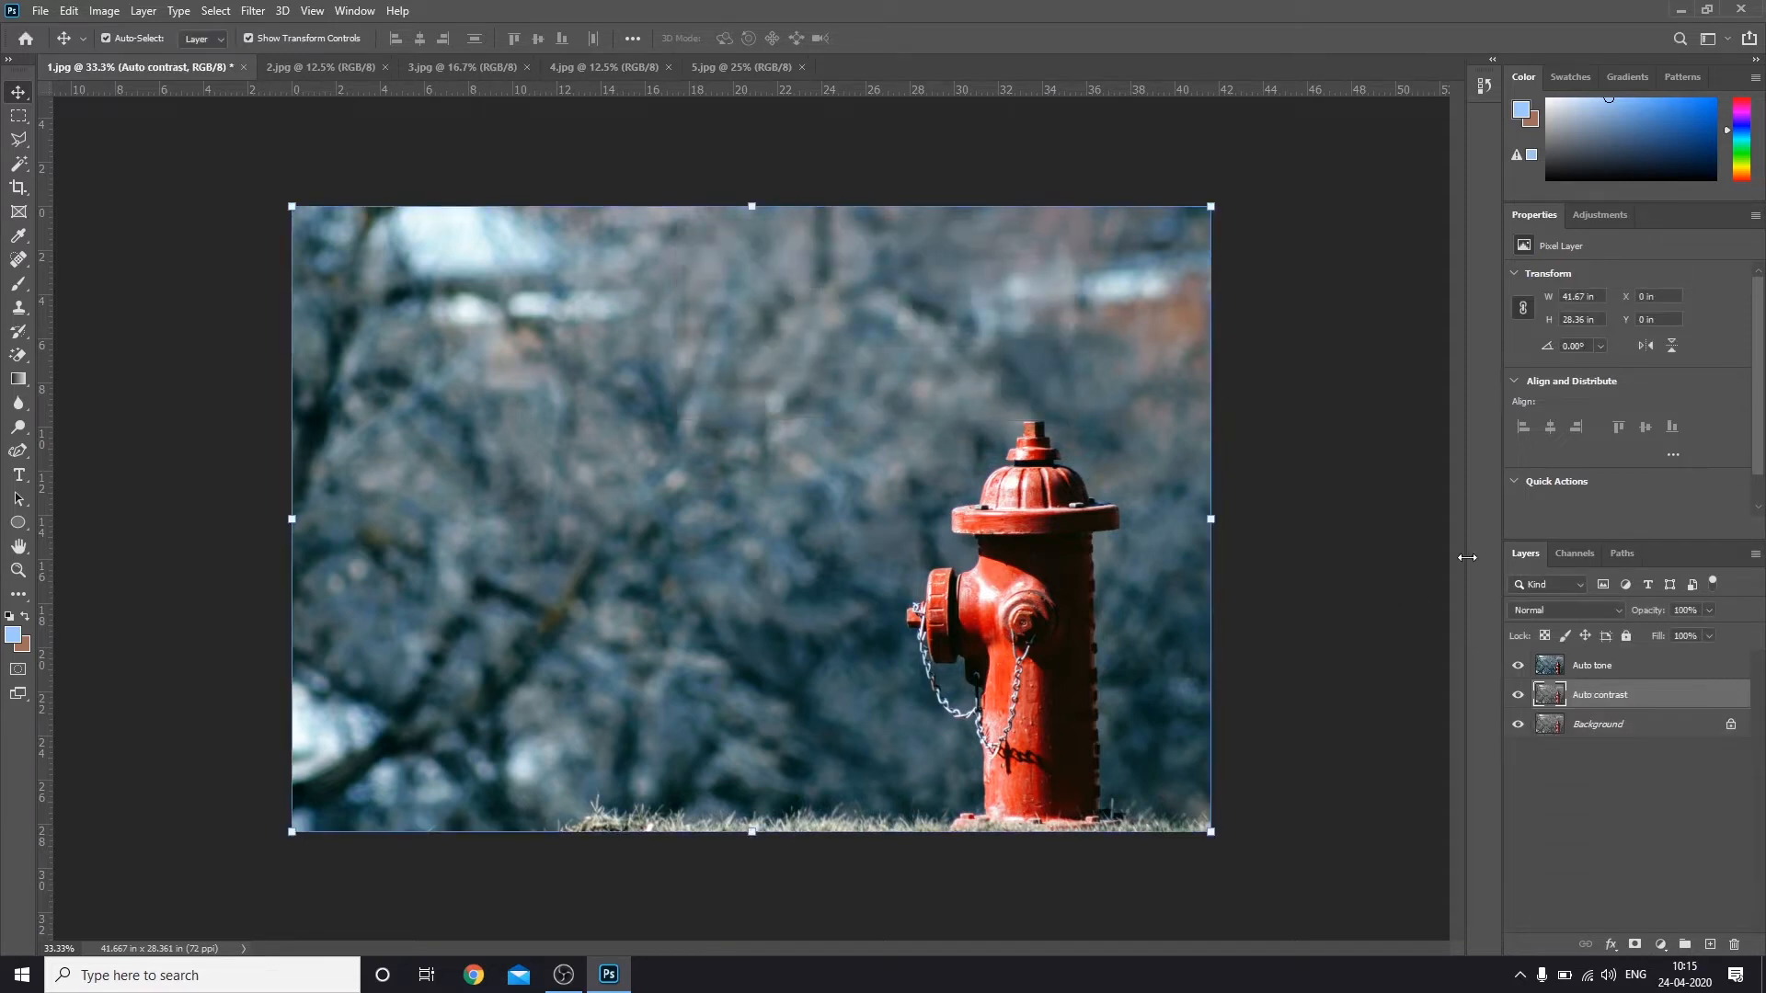
# Step: Duplicate the Background layer under the name "Auto Color" and hide the Auto tone layer
pyautogui.rightClick(1657, 734)
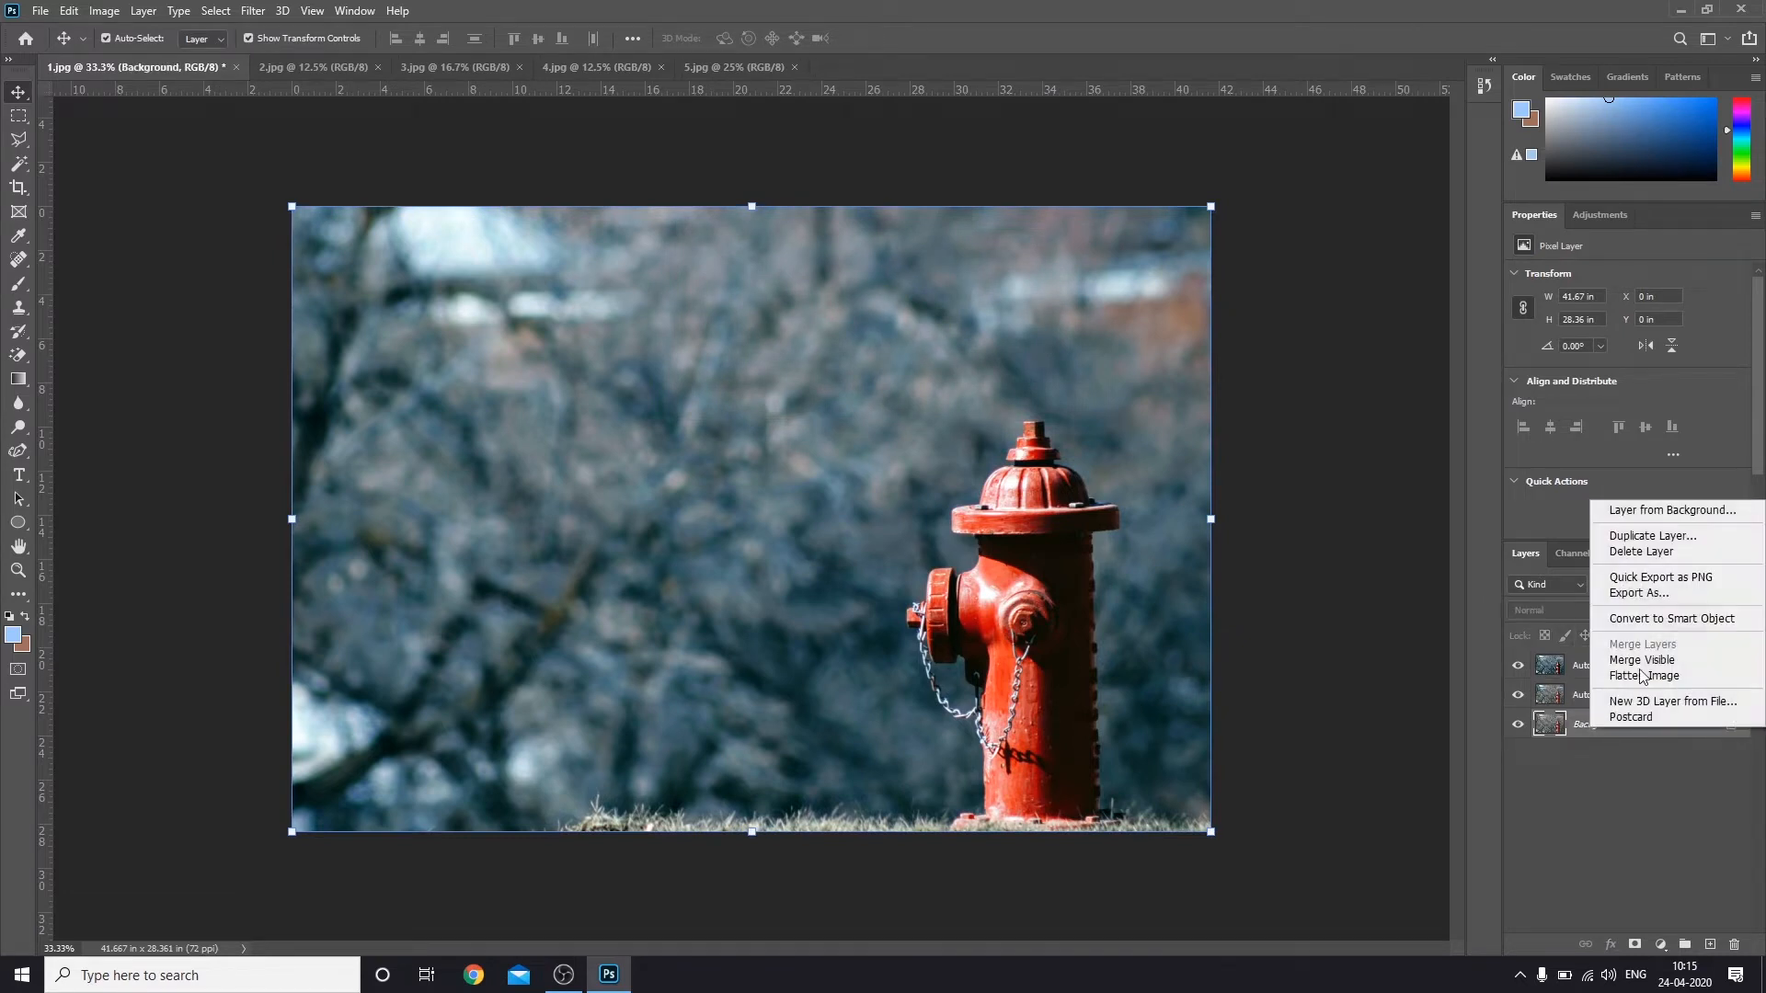
pyautogui.click(1642, 536)
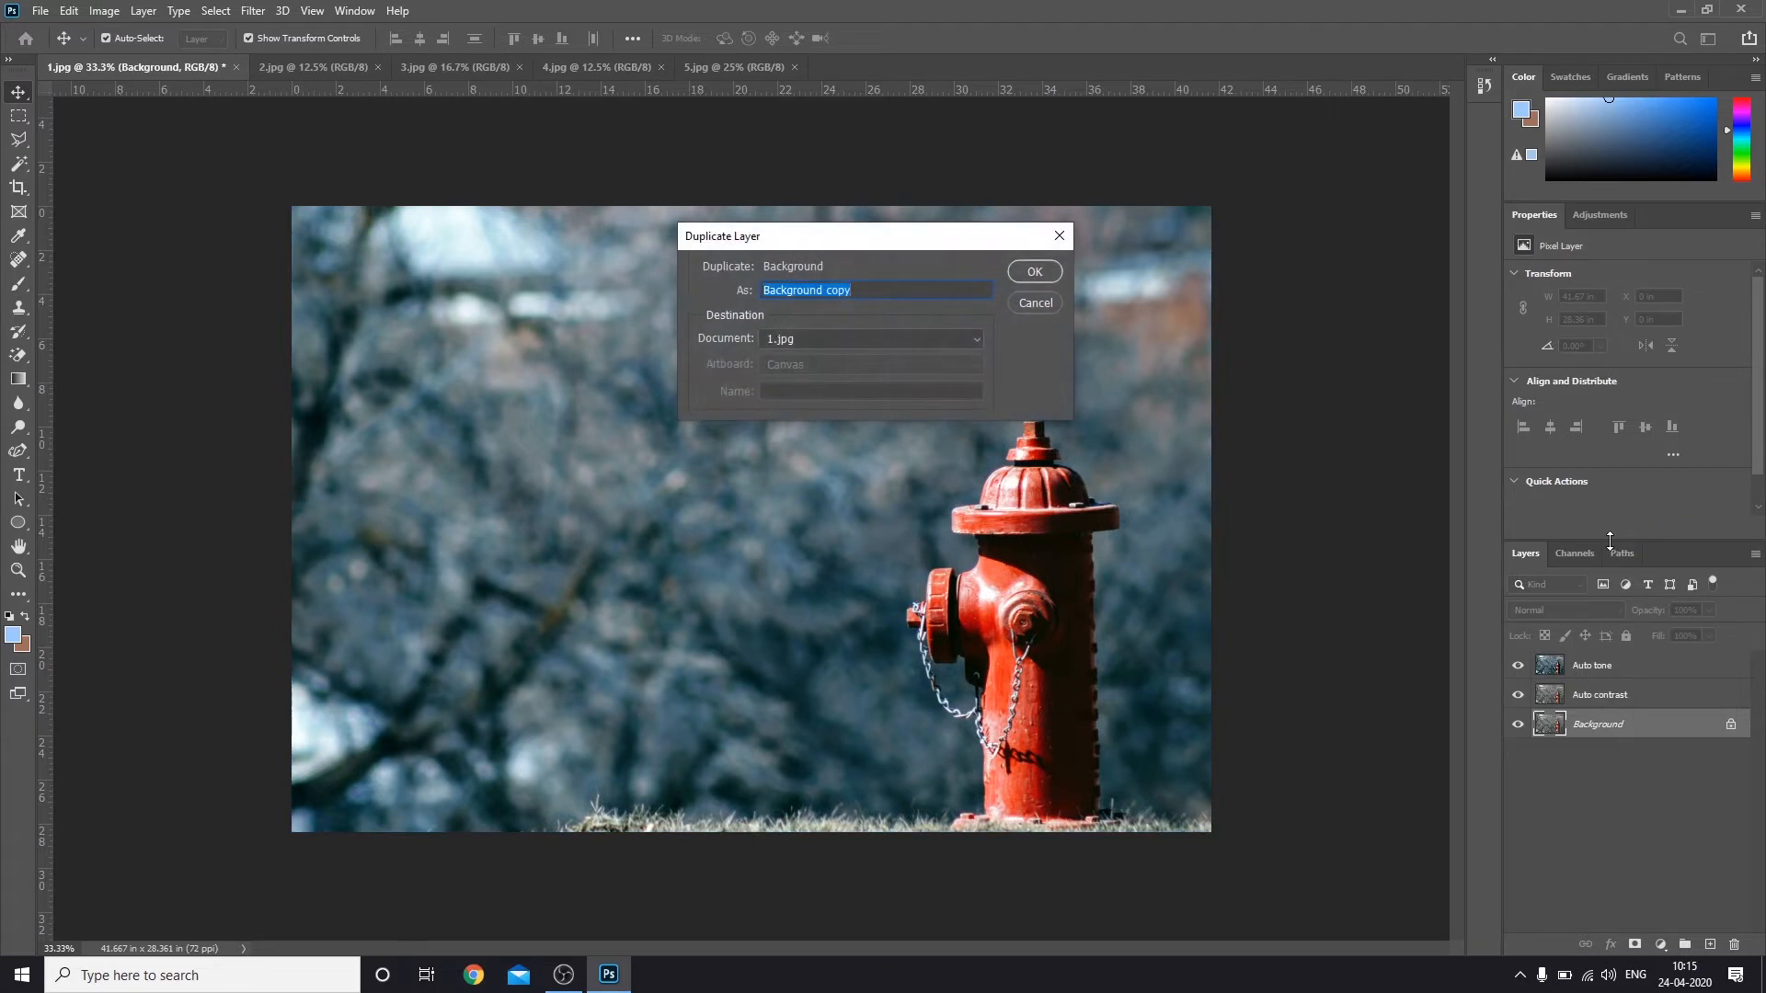
pyautogui.write('Auto Color')
pyautogui.press('Return')
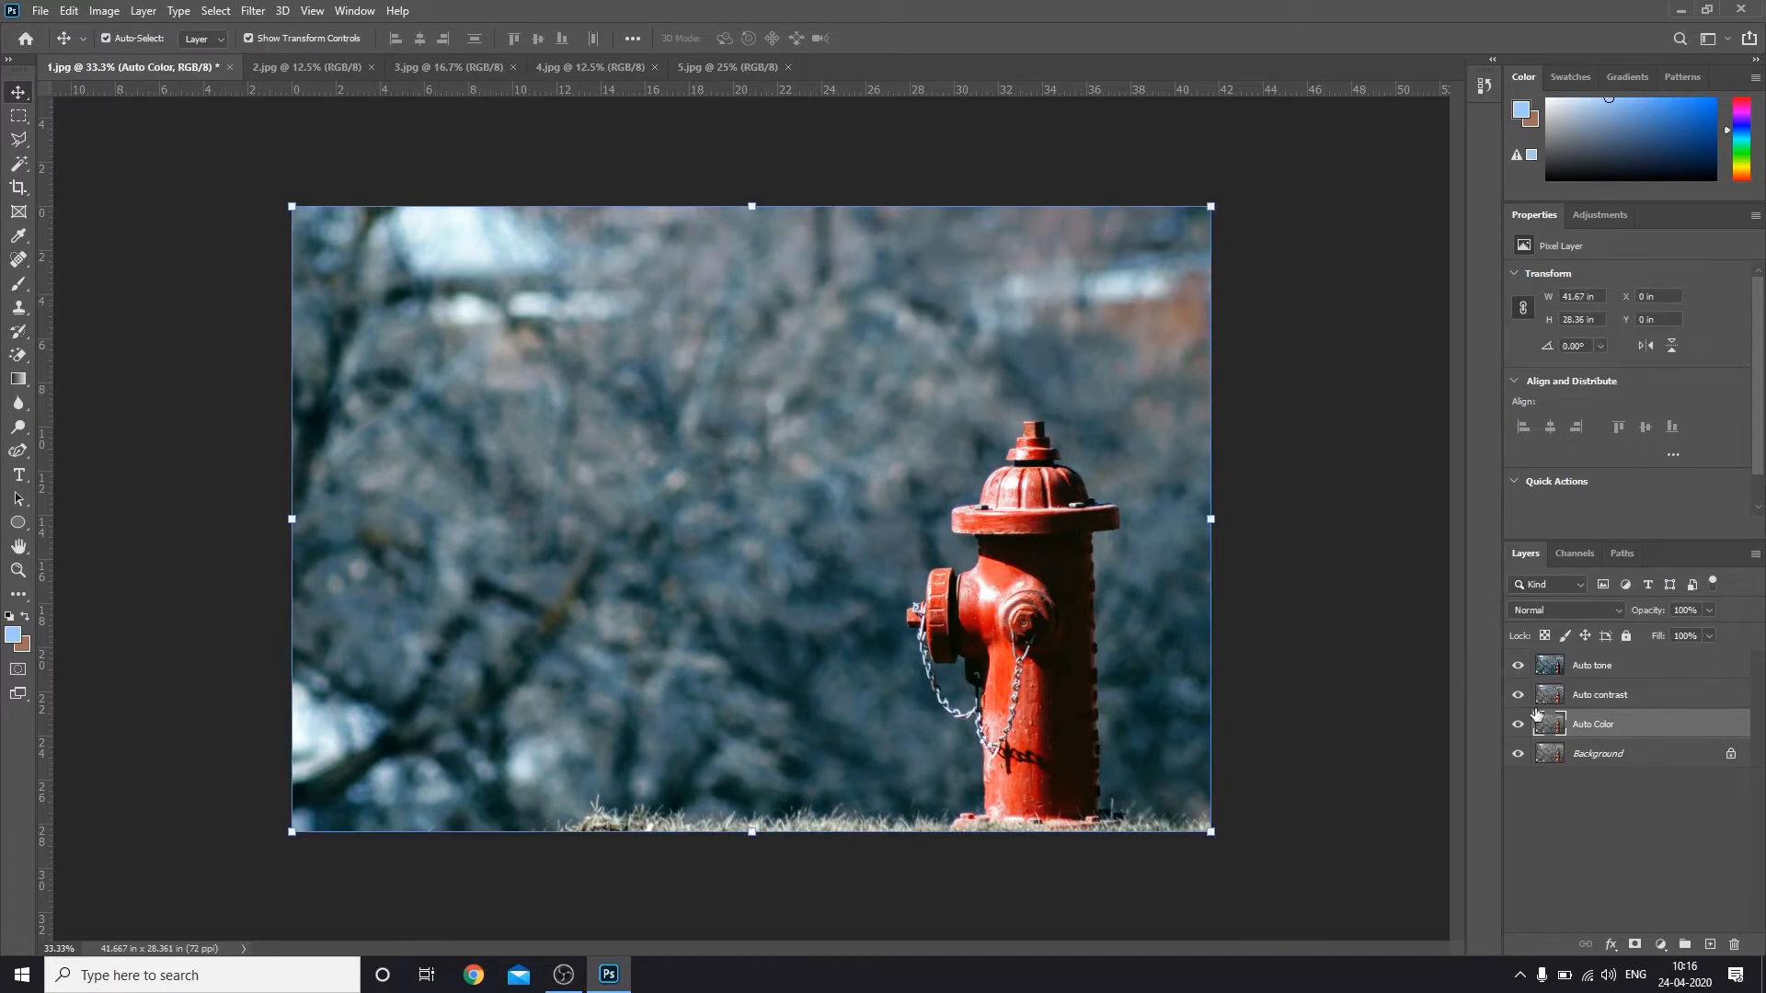
pyautogui.click(1517, 666)
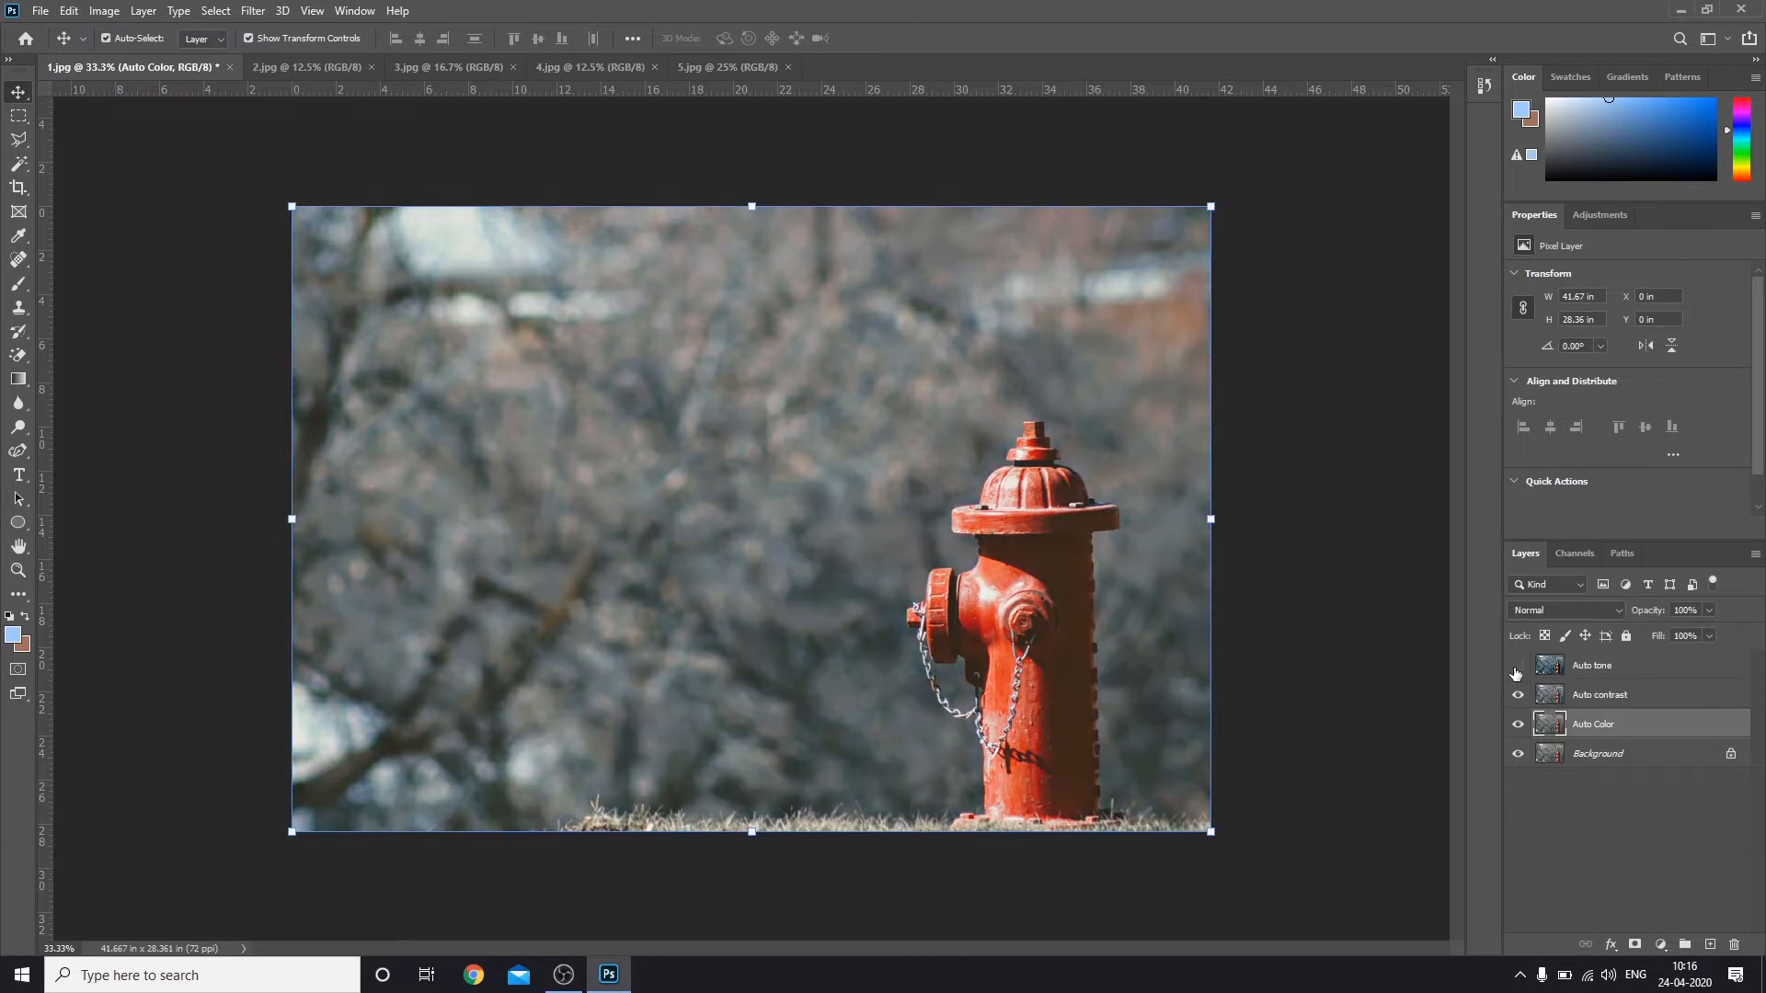
pyautogui.click(1615, 698)
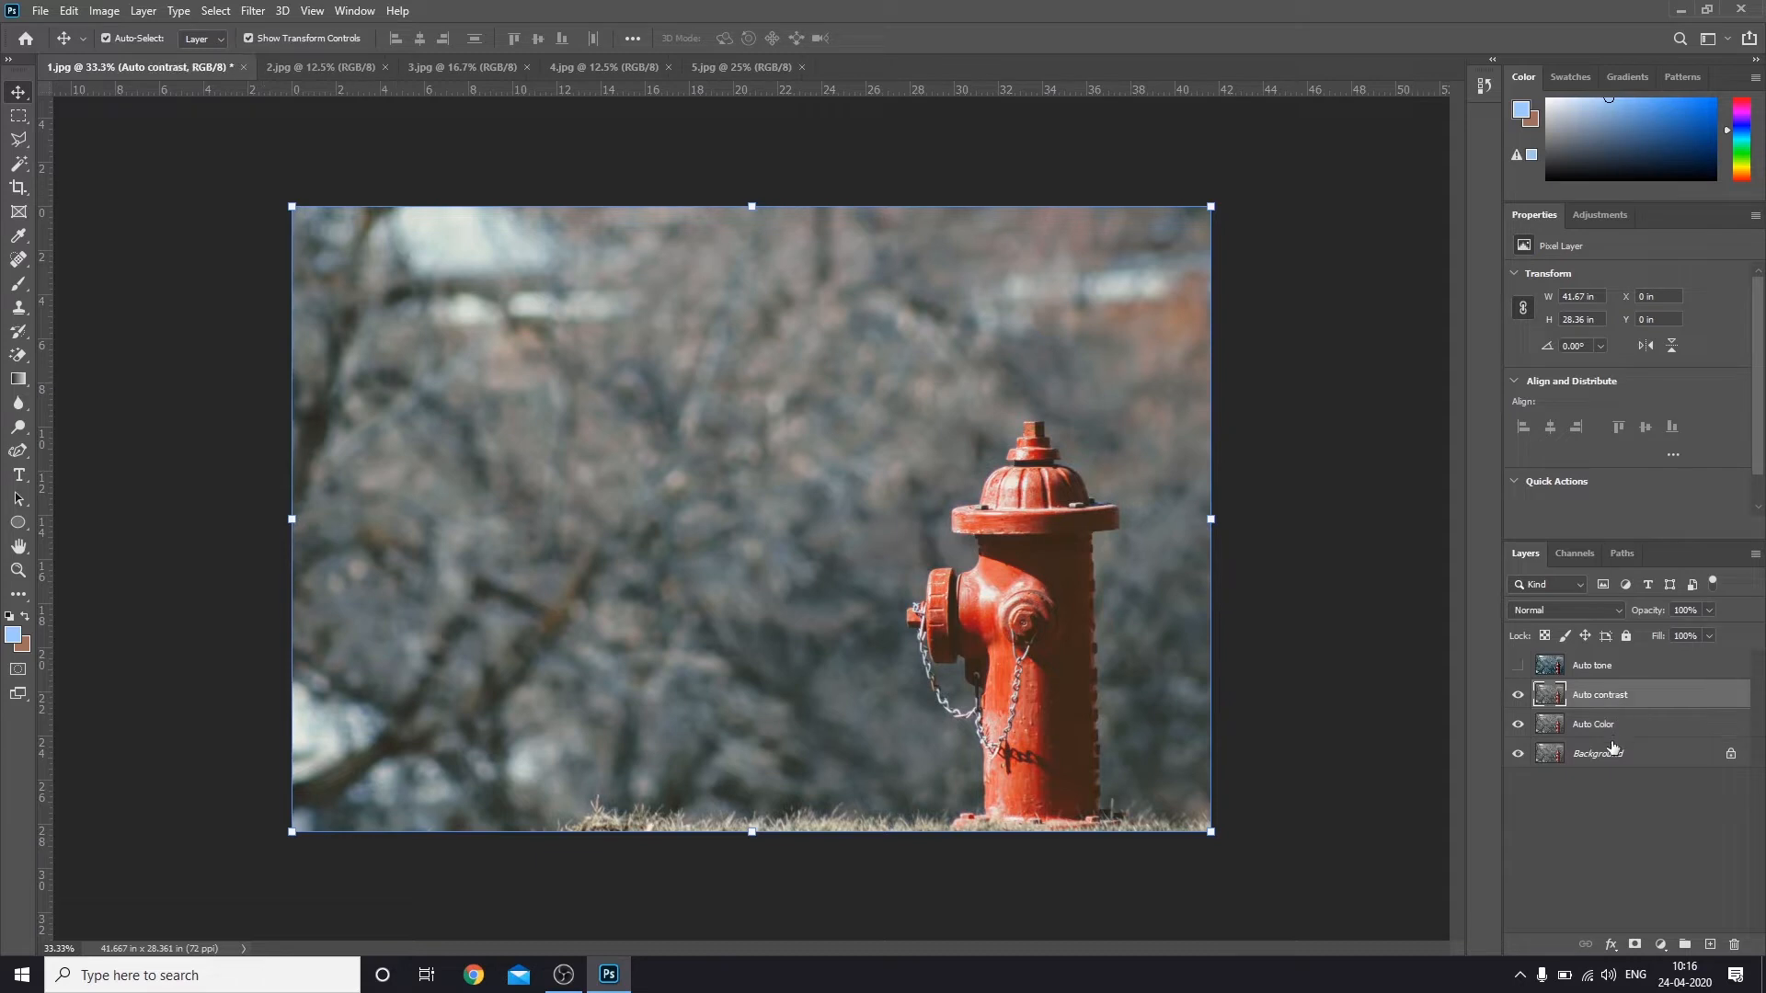
pyautogui.click(1605, 731)
pyautogui.click(1605, 749)
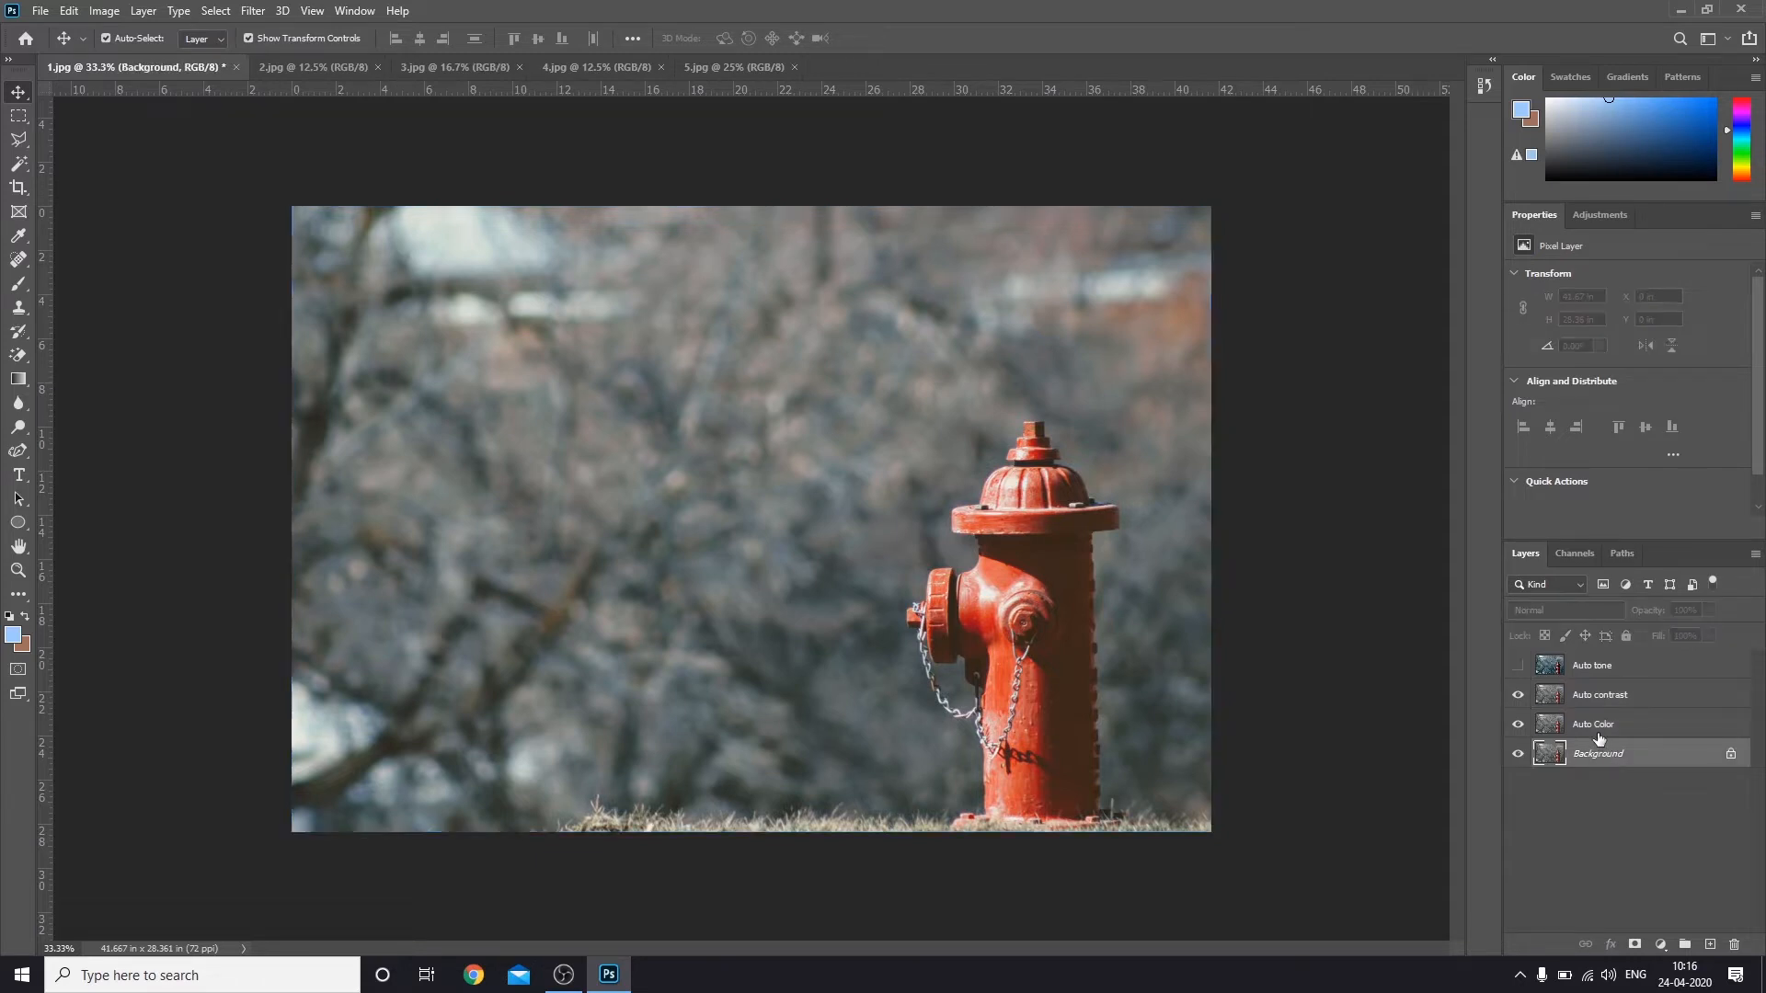
pyautogui.click(1598, 725)
pyautogui.click(1596, 697)
pyautogui.click(1592, 668)
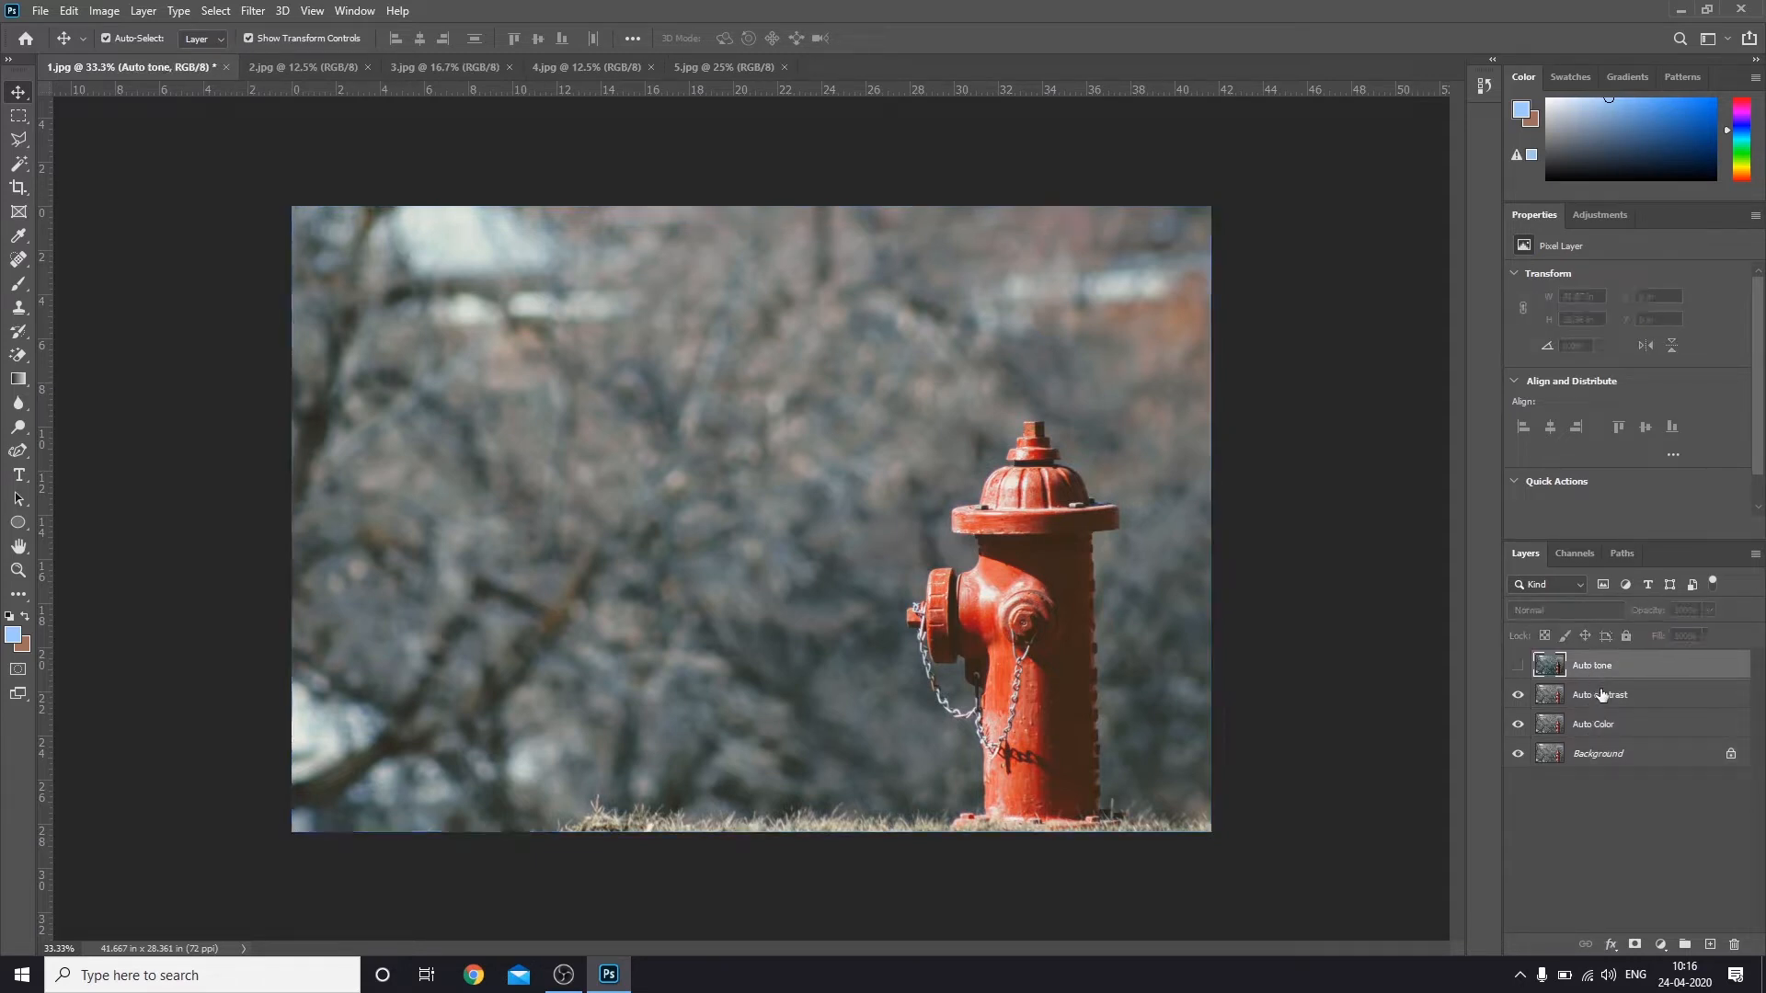
pyautogui.click(1602, 696)
pyautogui.click(1605, 726)
pyautogui.click(1603, 757)
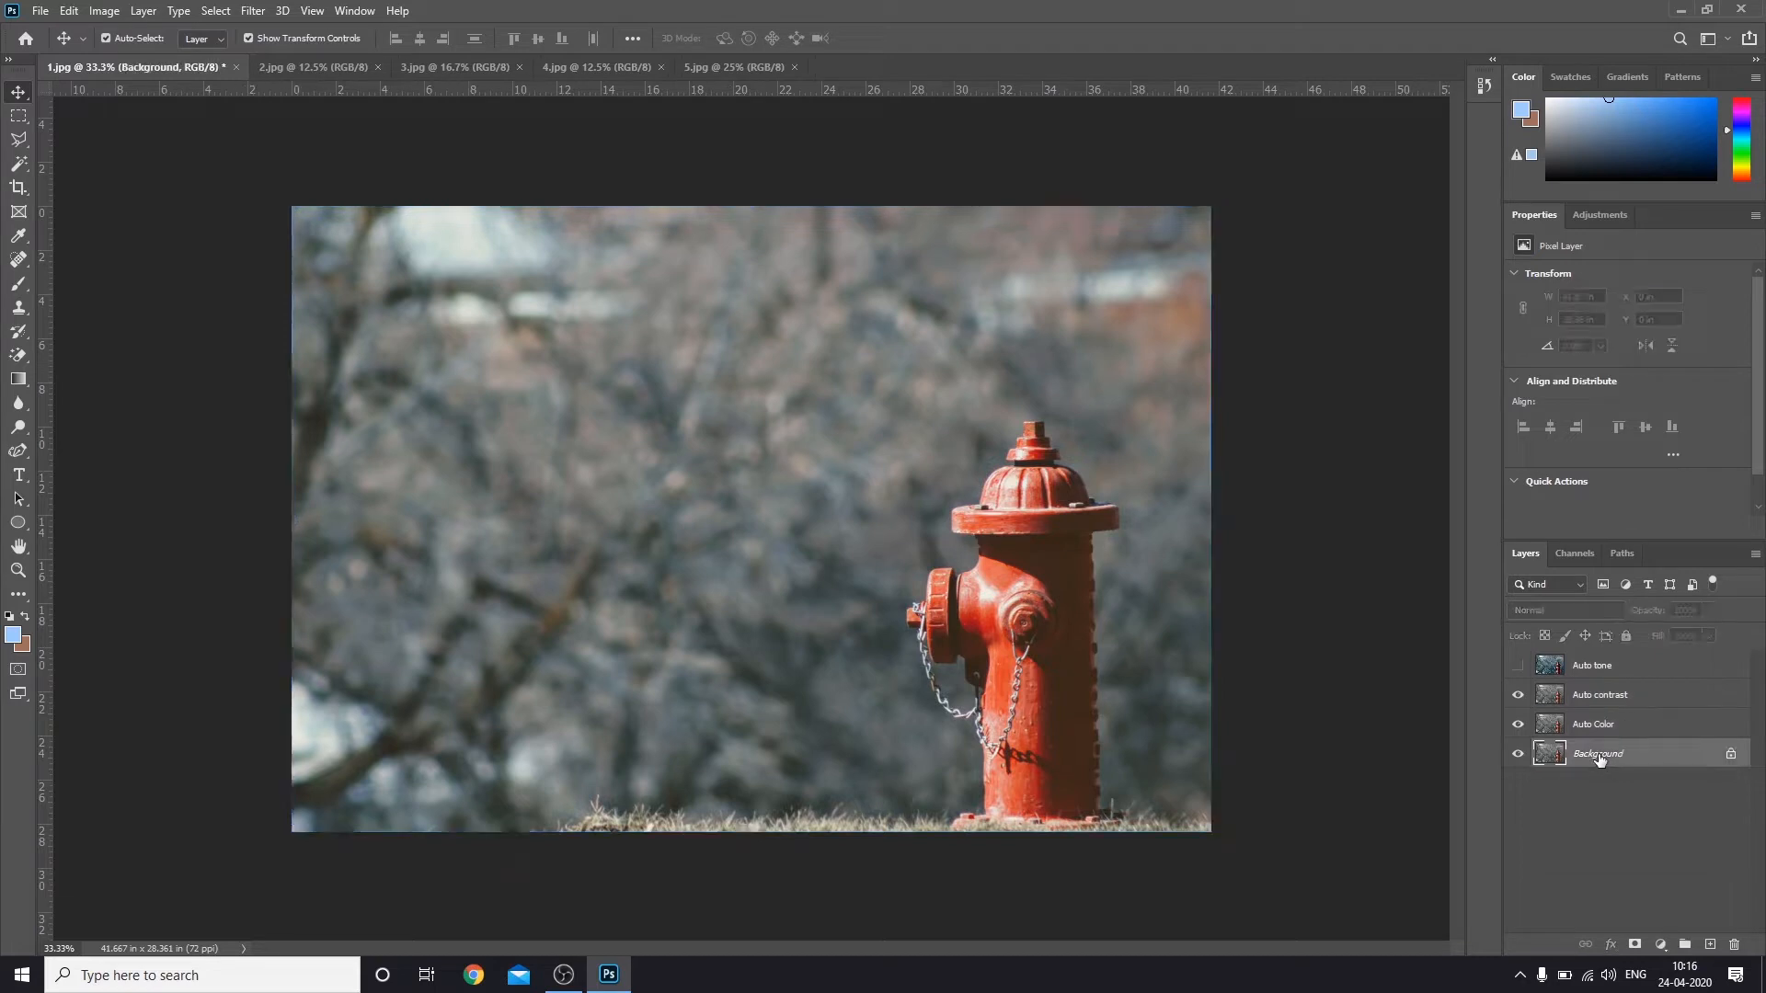
# Step: Apply Auto Contrast to the Auto contrast layer and compare it with the original and the Auto tone layer by toggling visibility
pyautogui.click(1583, 702)
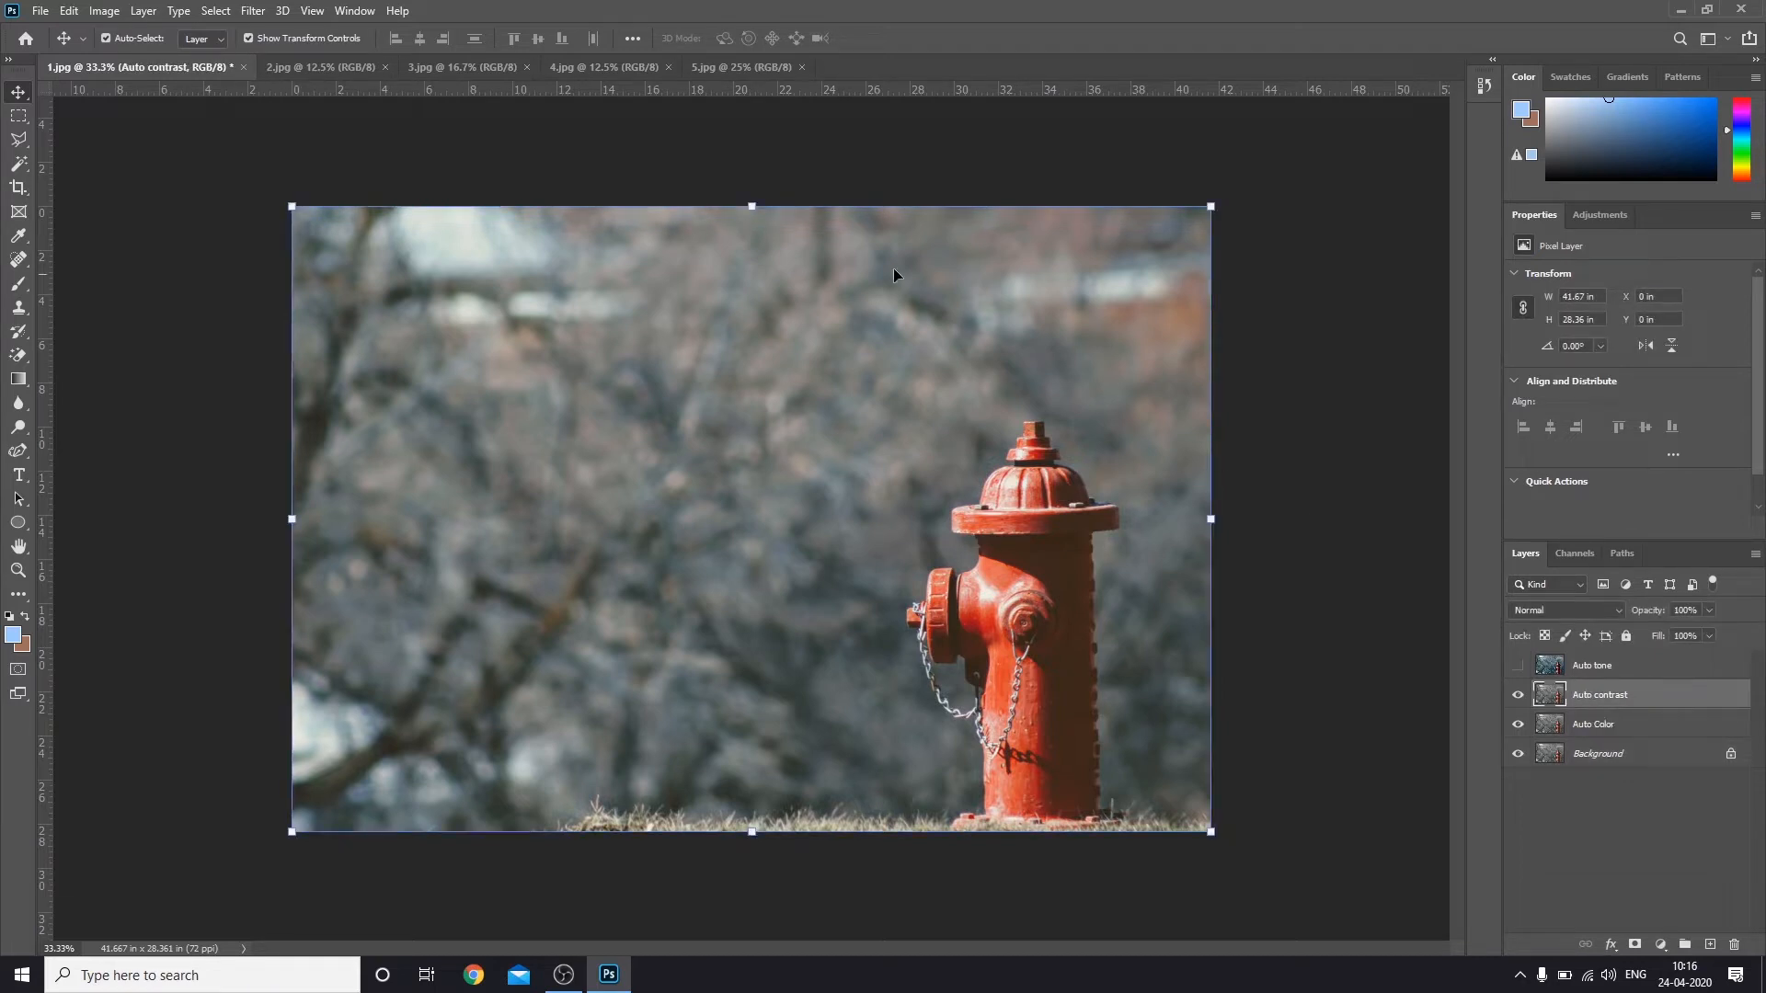
pyautogui.click(104, 11)
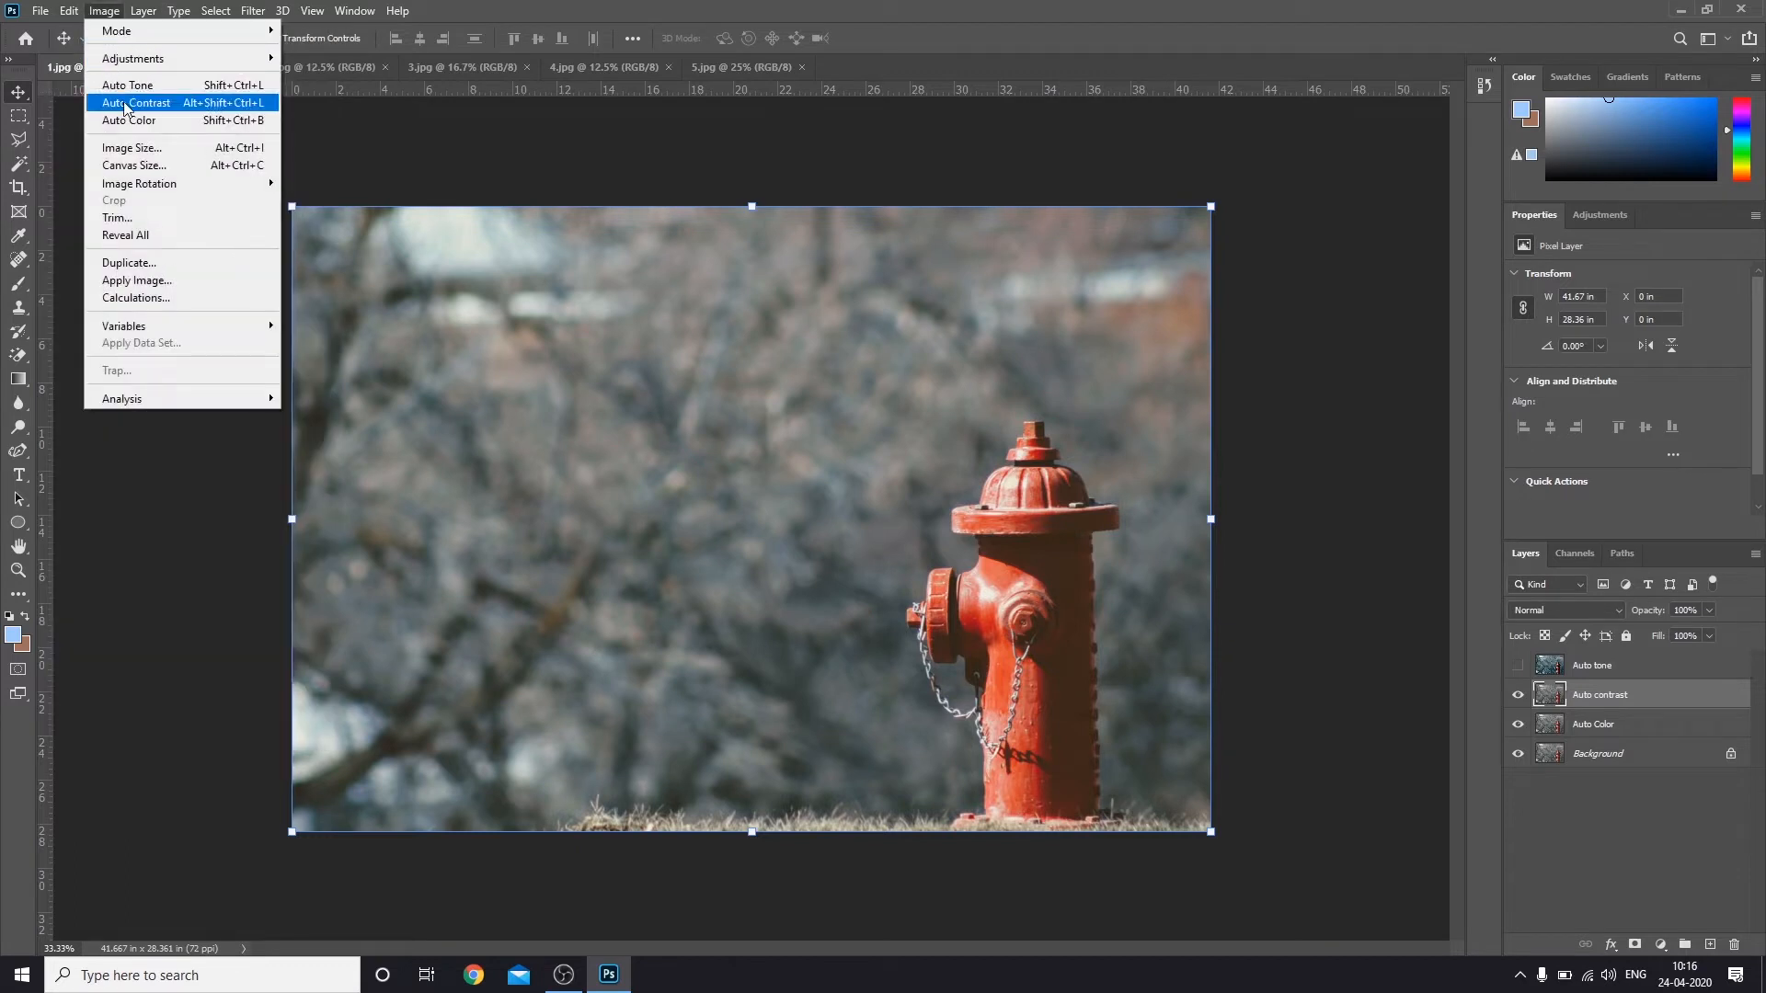
pyautogui.click(126, 103)
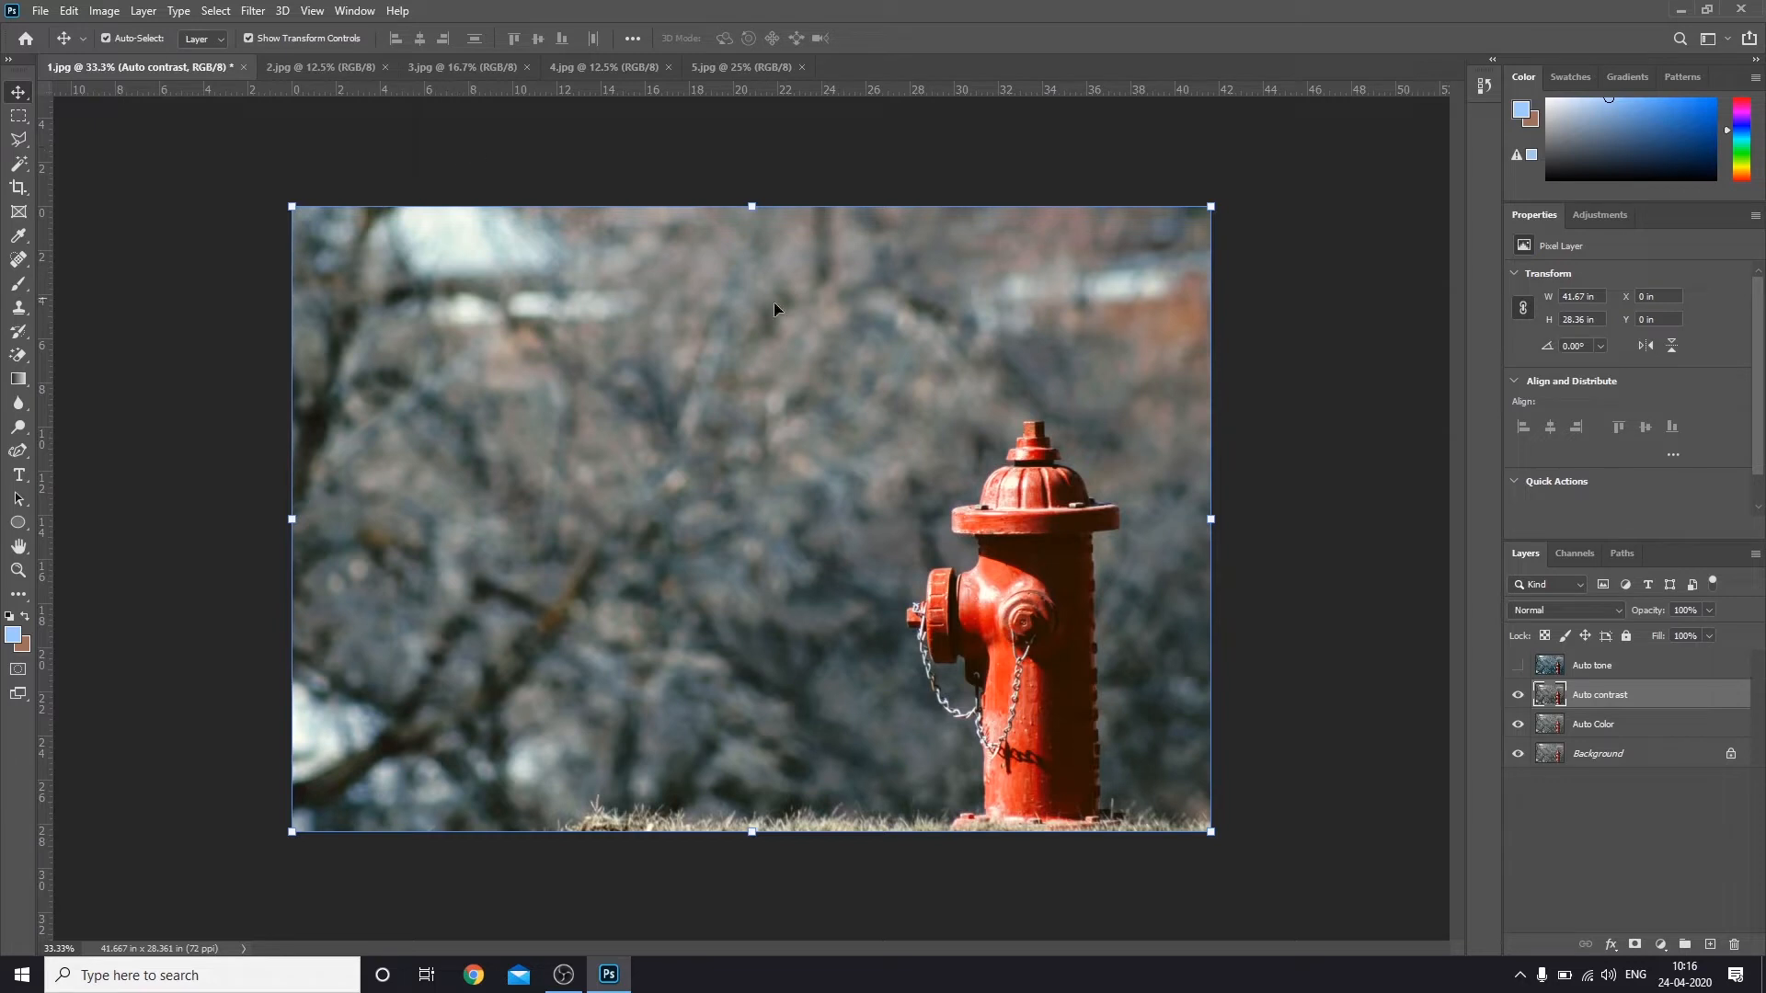
pyautogui.rightClick(1519, 699)
pyautogui.click(1520, 701)
pyautogui.click(1519, 699)
pyautogui.click(1519, 697)
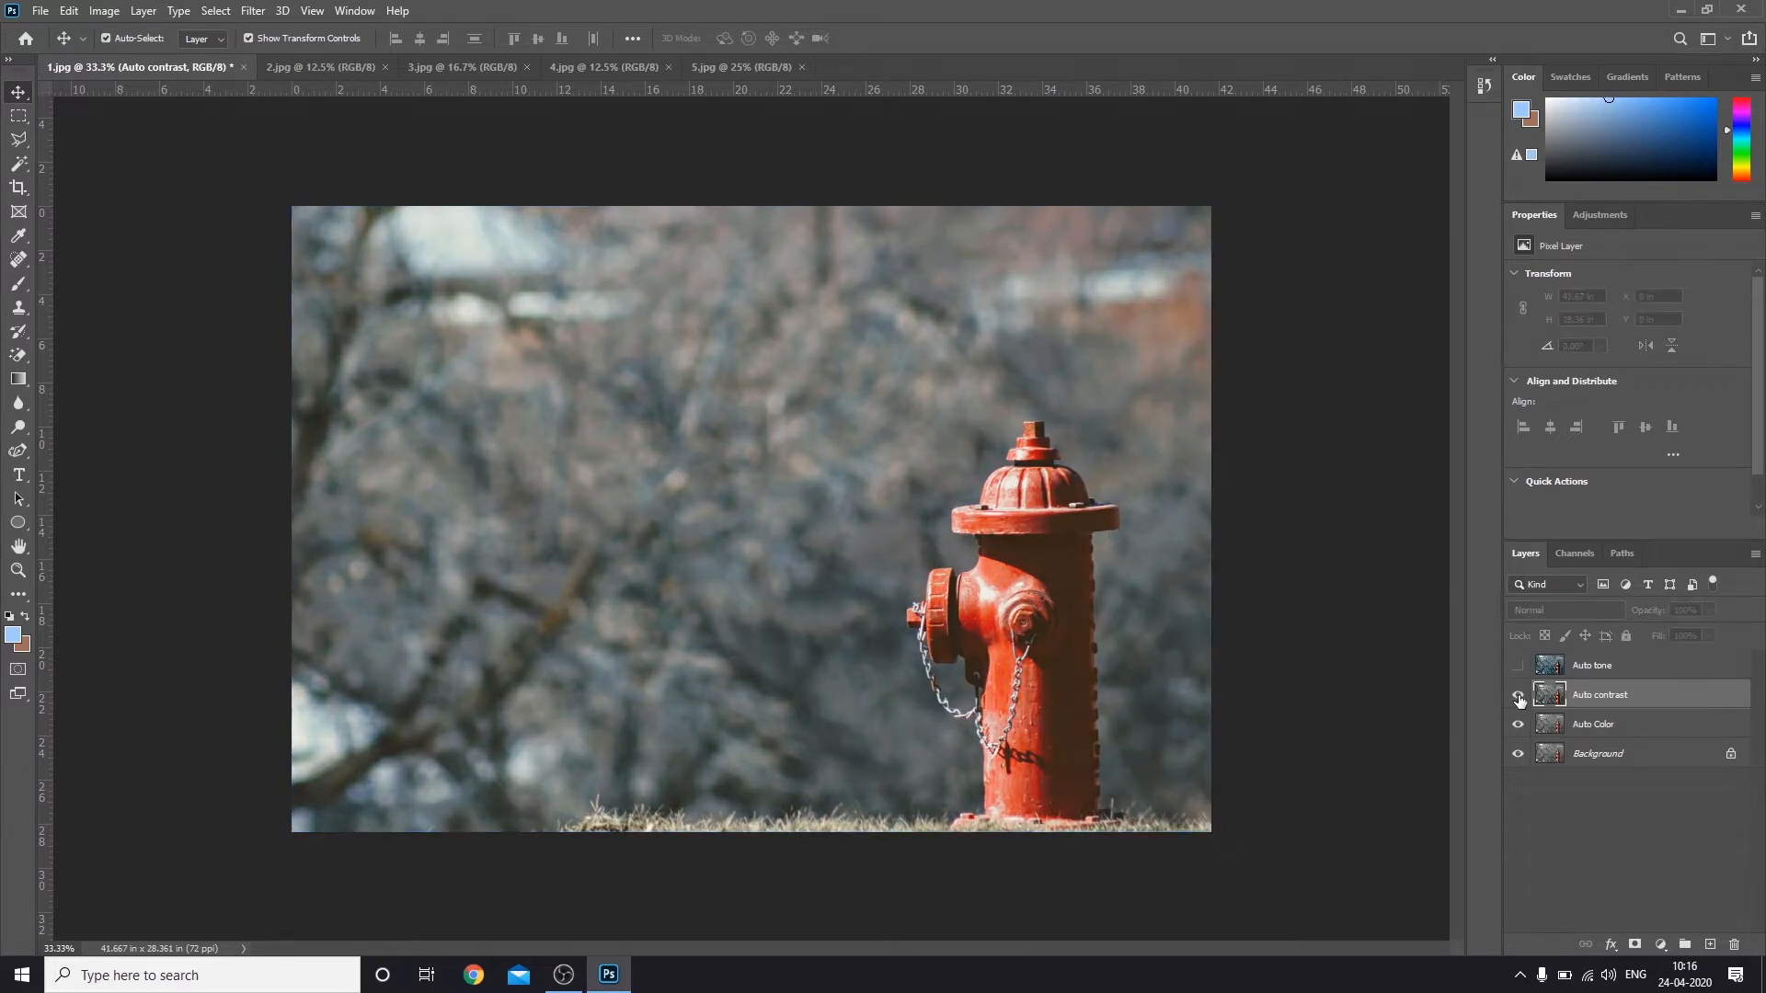
pyautogui.click(1519, 697)
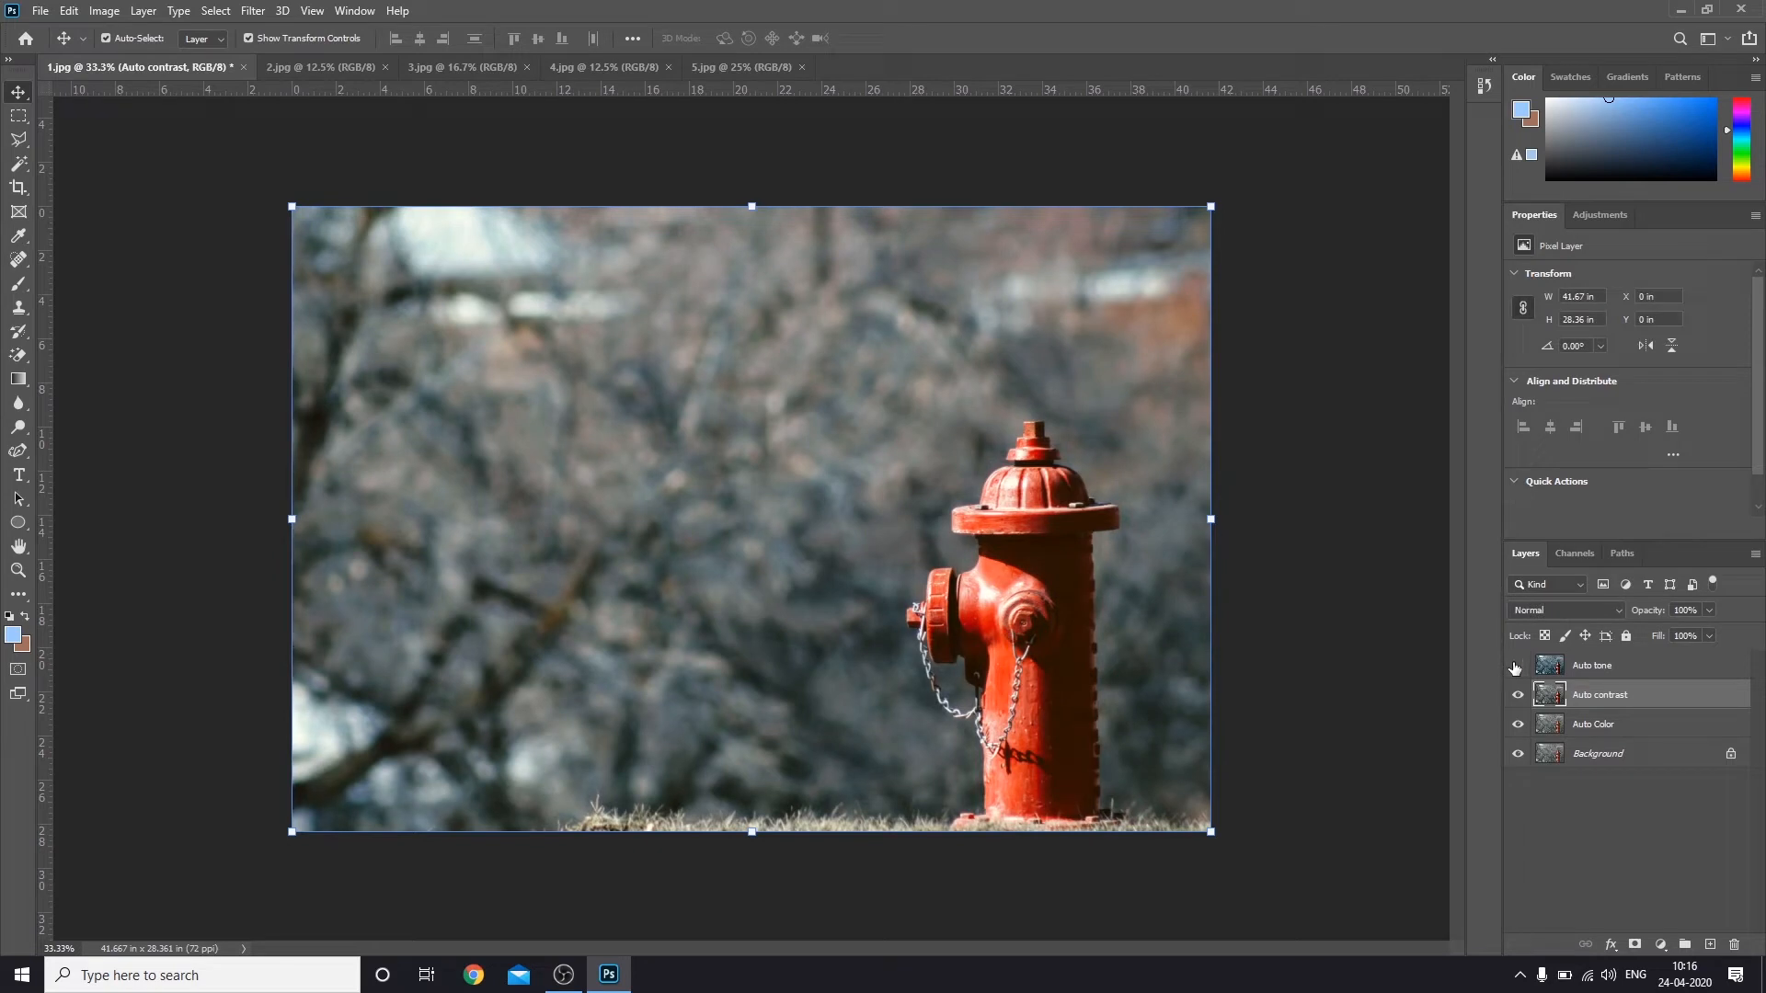
pyautogui.click(1517, 667)
pyautogui.click(1517, 667)
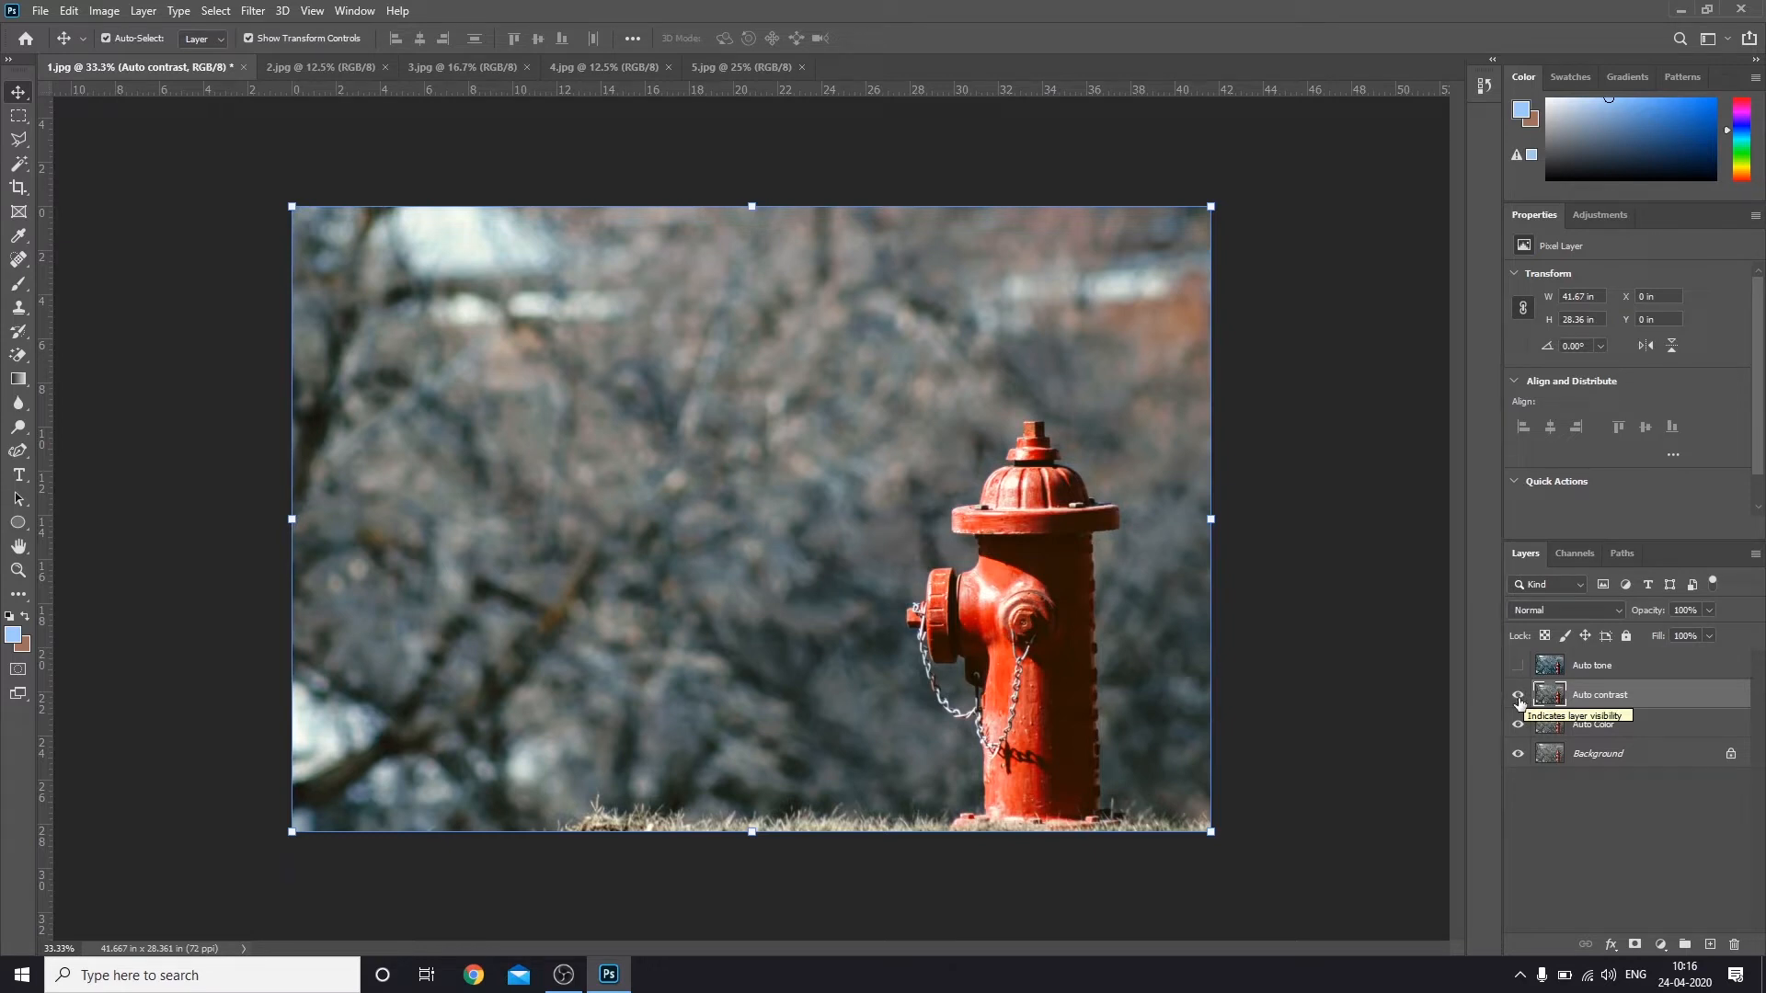
# Step: Hide the Auto contrast layer, apply Auto Color to the Auto Color layer and compare it with the original by toggling its visibility
pyautogui.click(1518, 697)
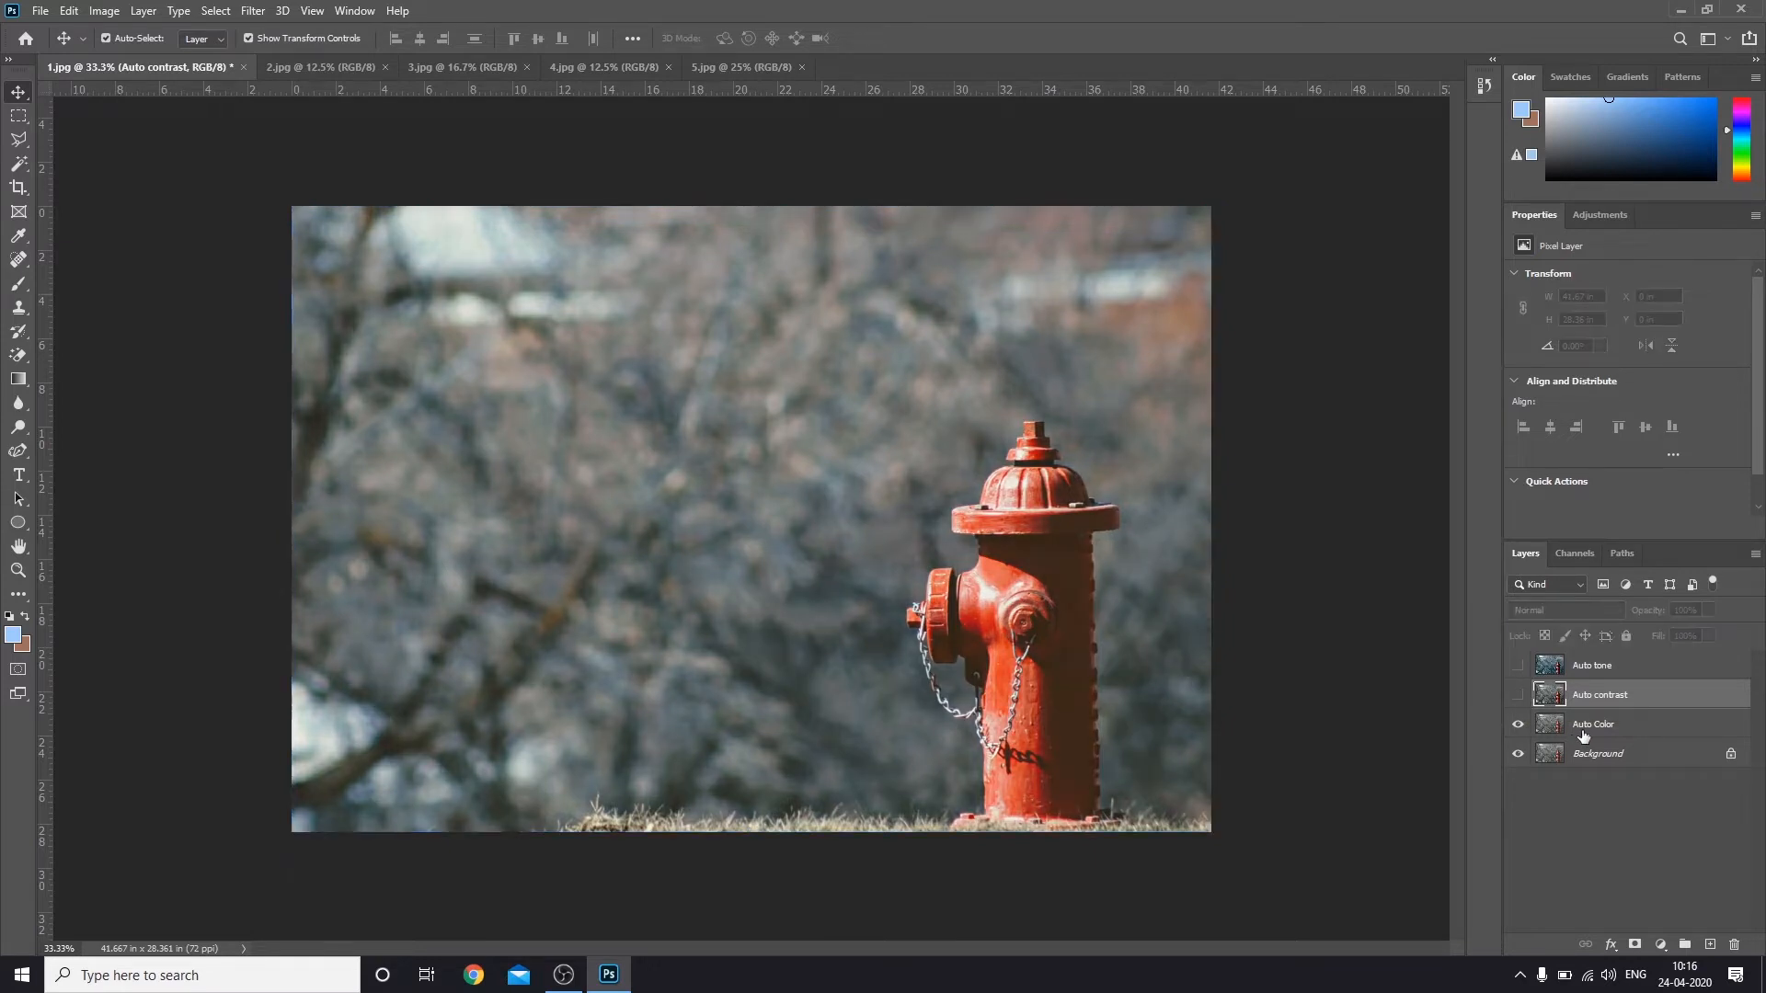
pyautogui.click(1583, 732)
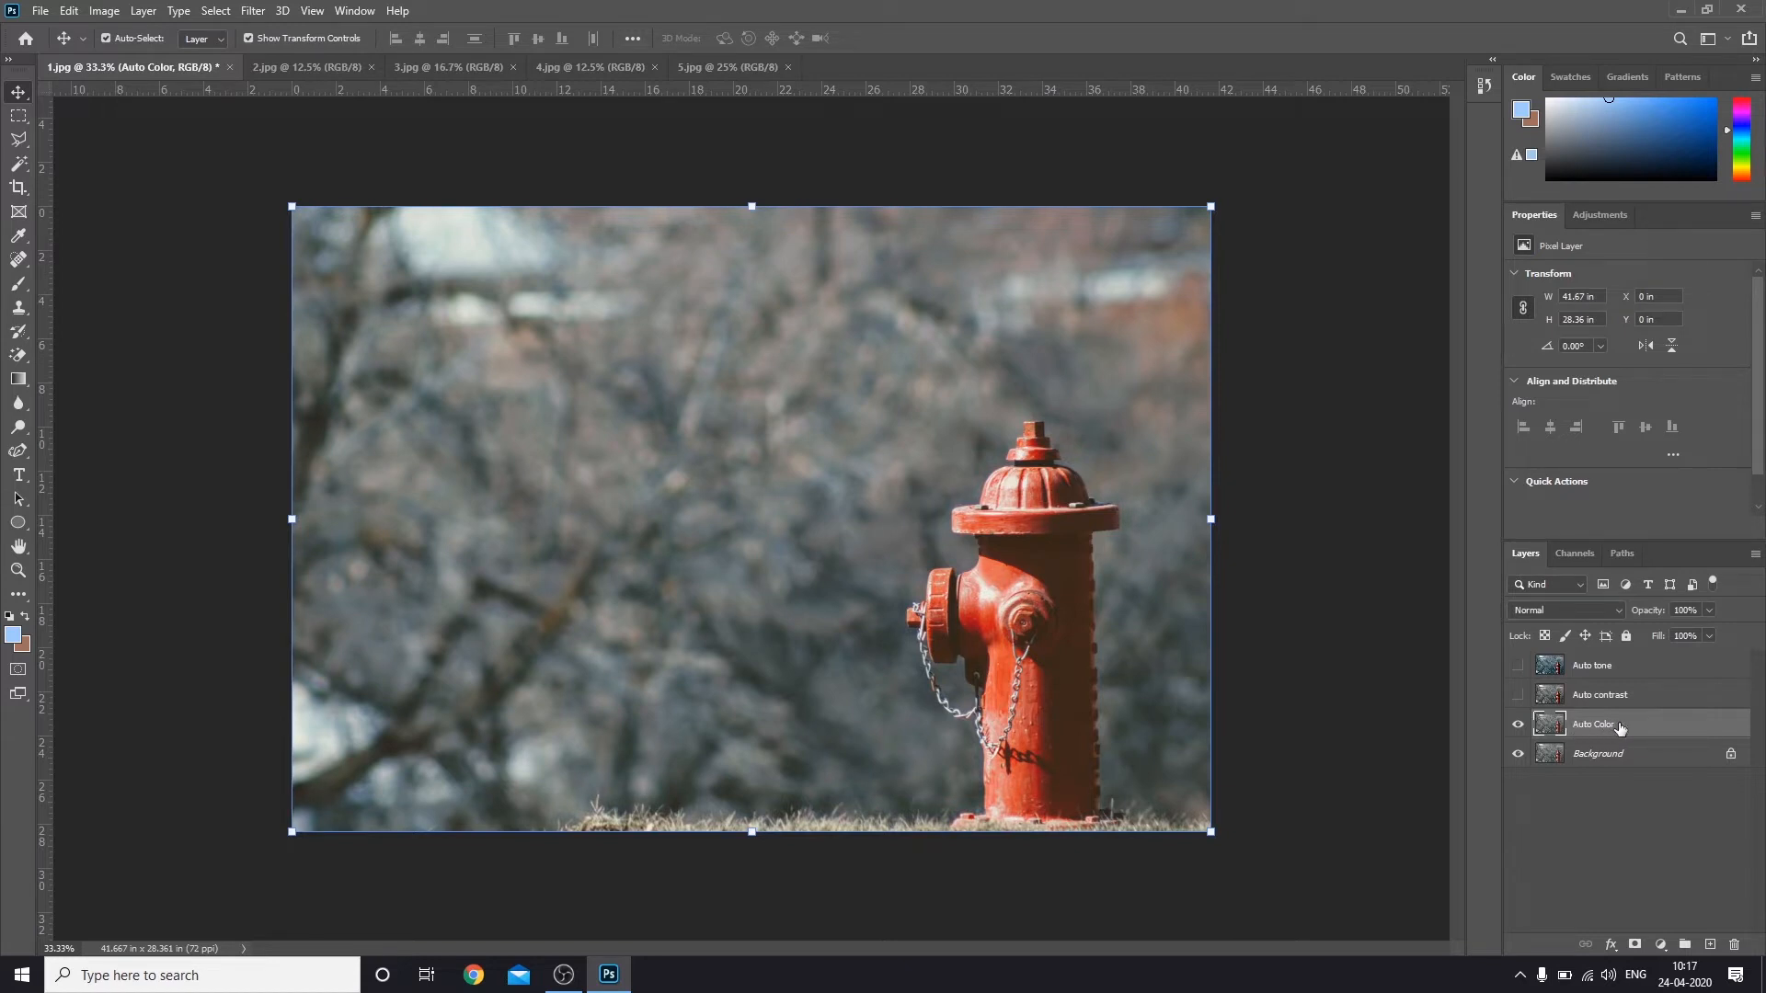
pyautogui.click(96, 11)
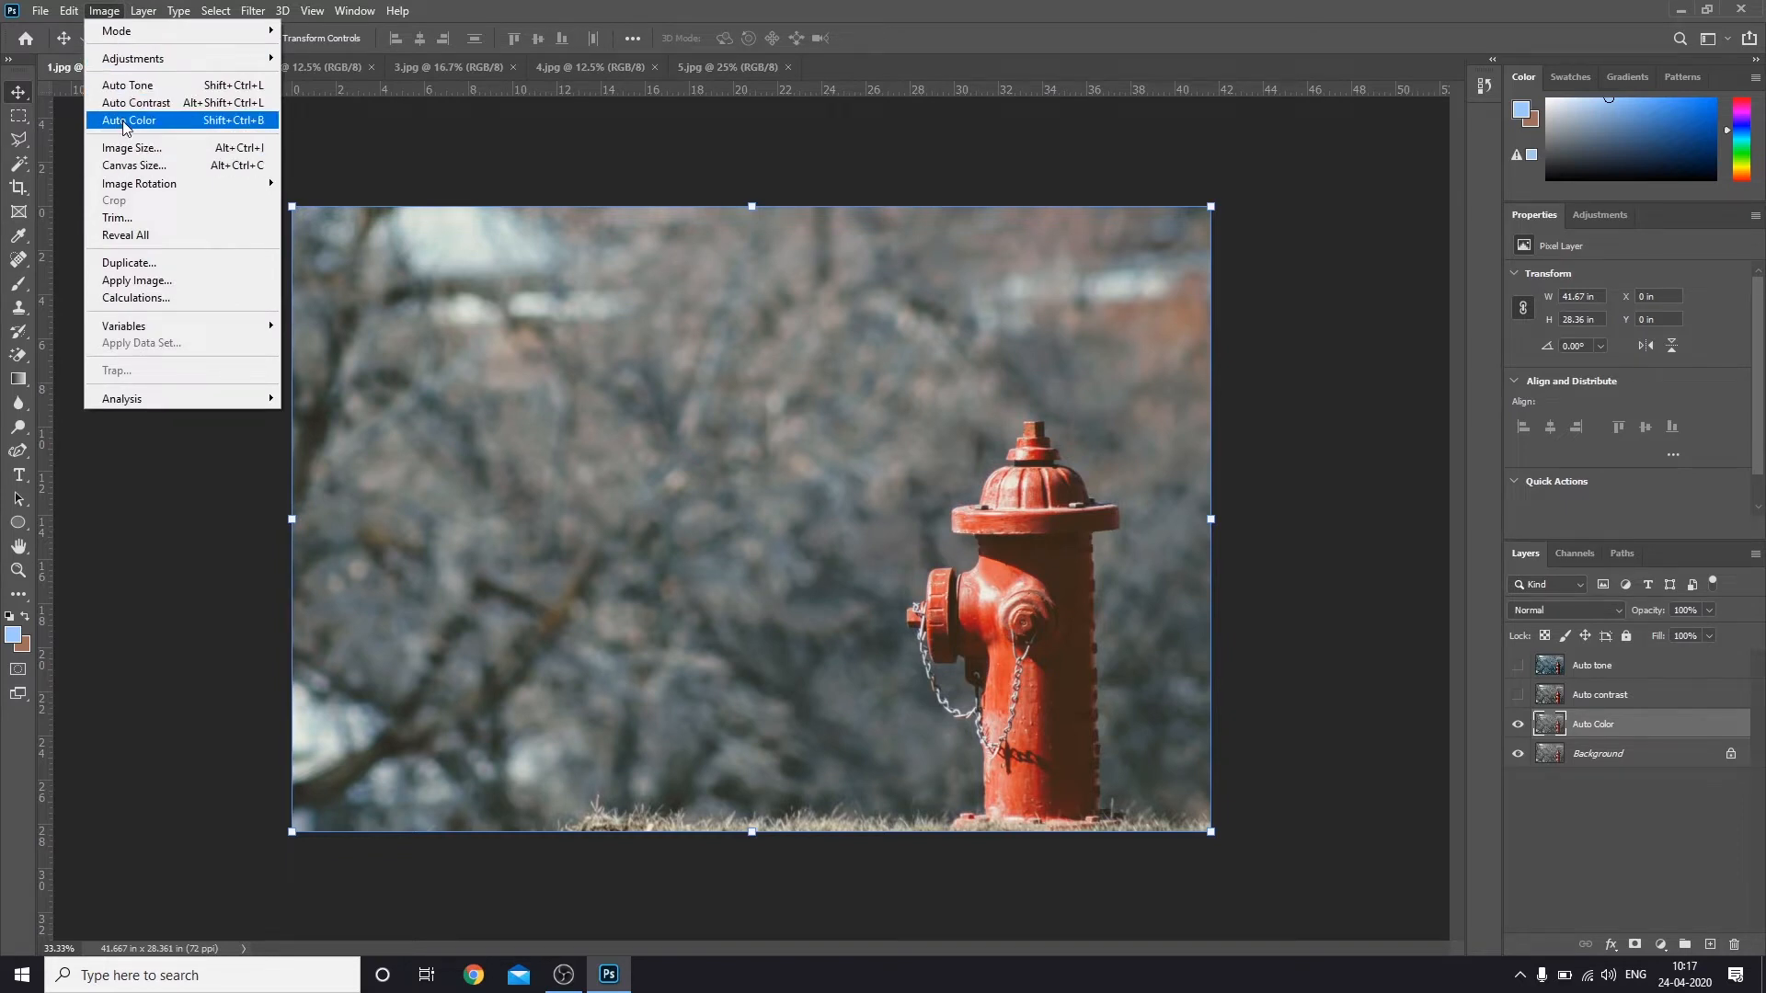
pyautogui.click(126, 121)
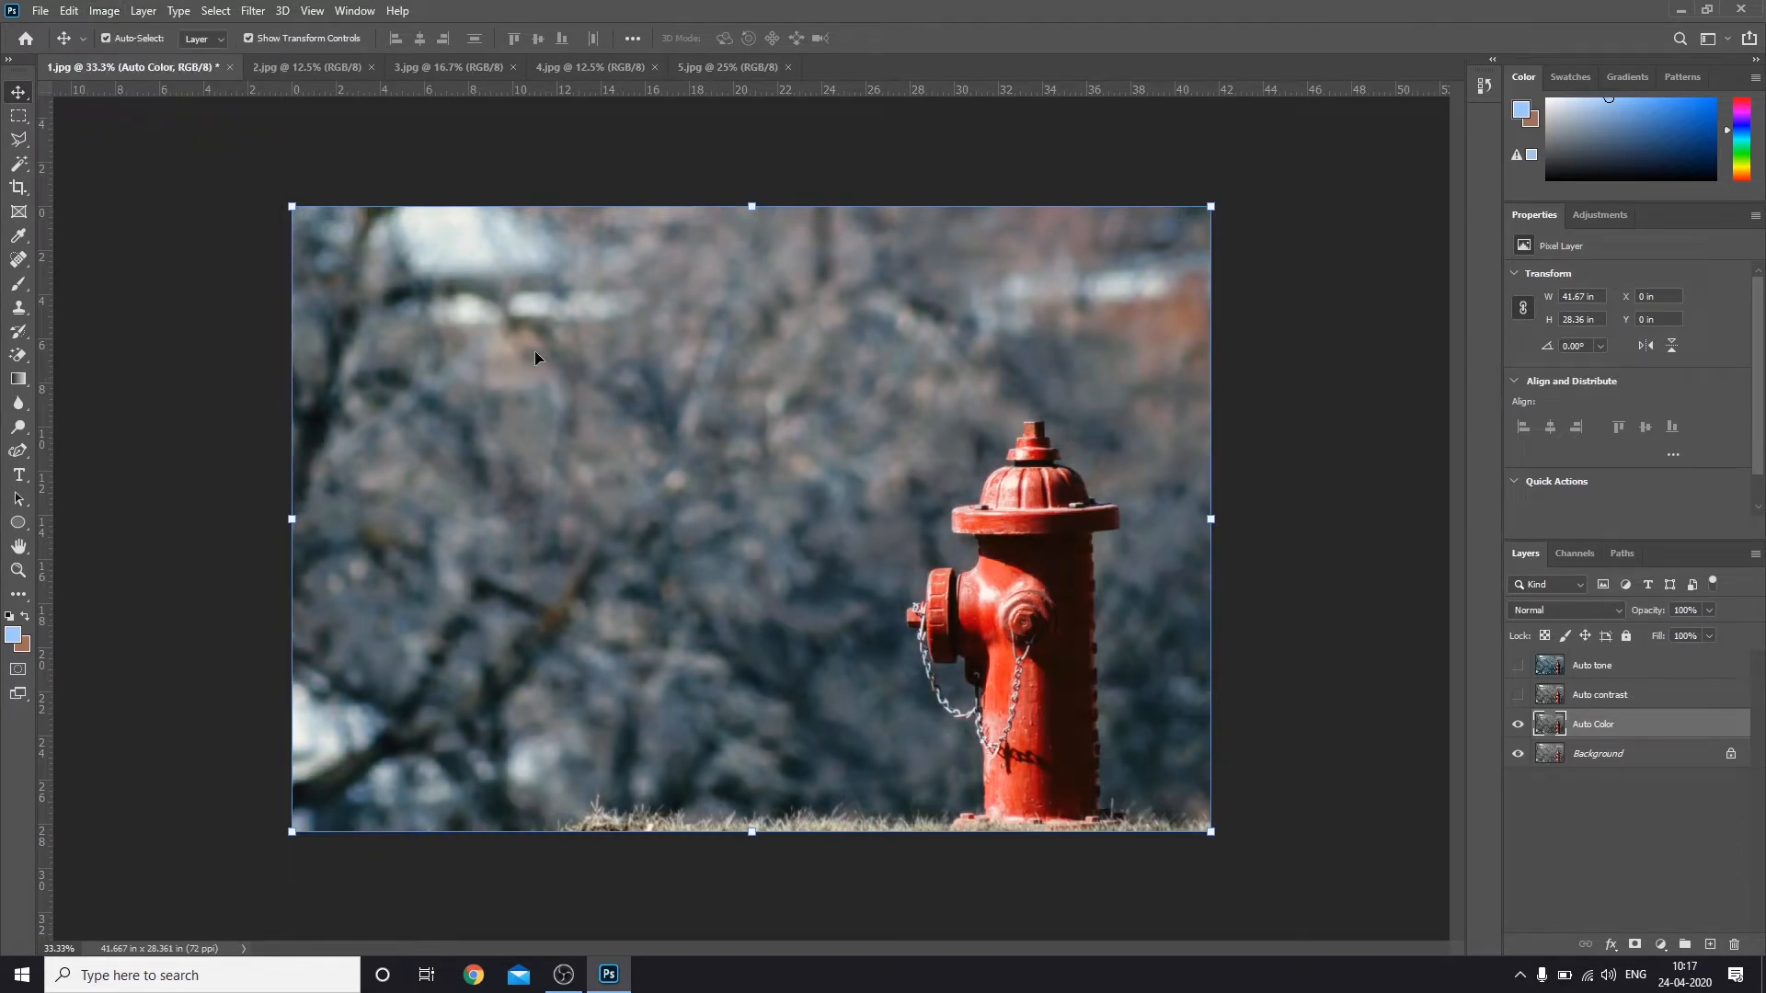
pyautogui.click(1517, 724)
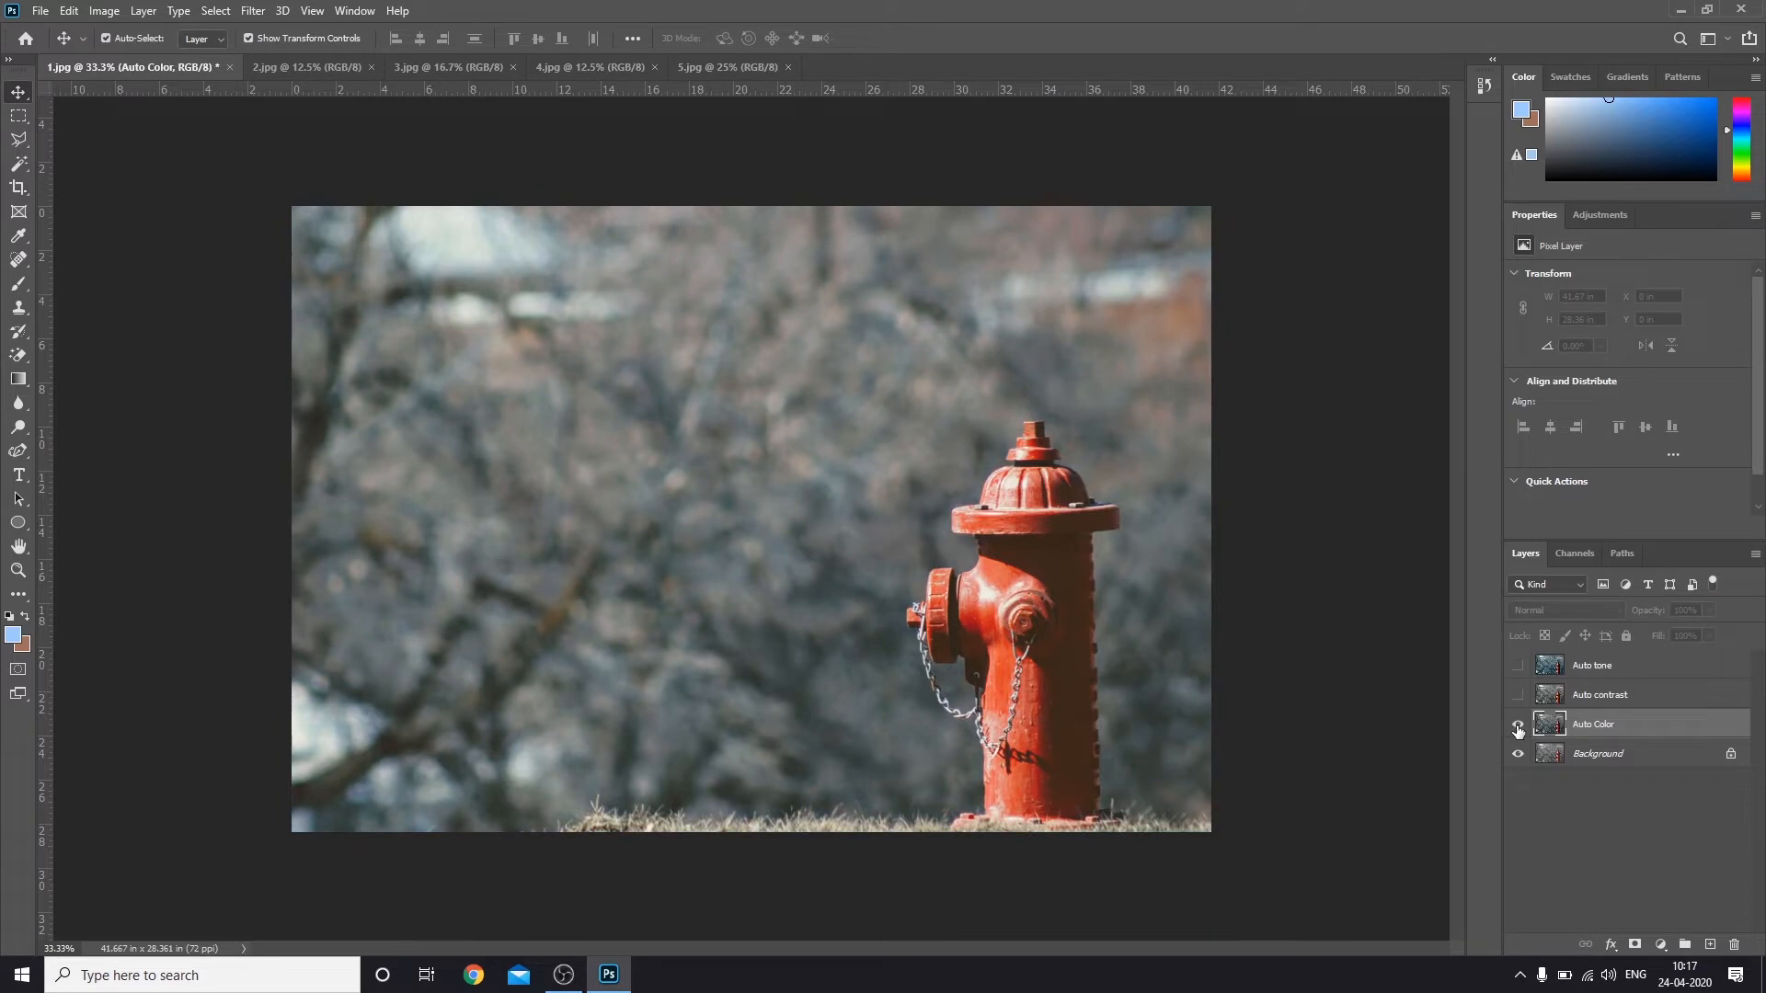
pyautogui.click(1517, 726)
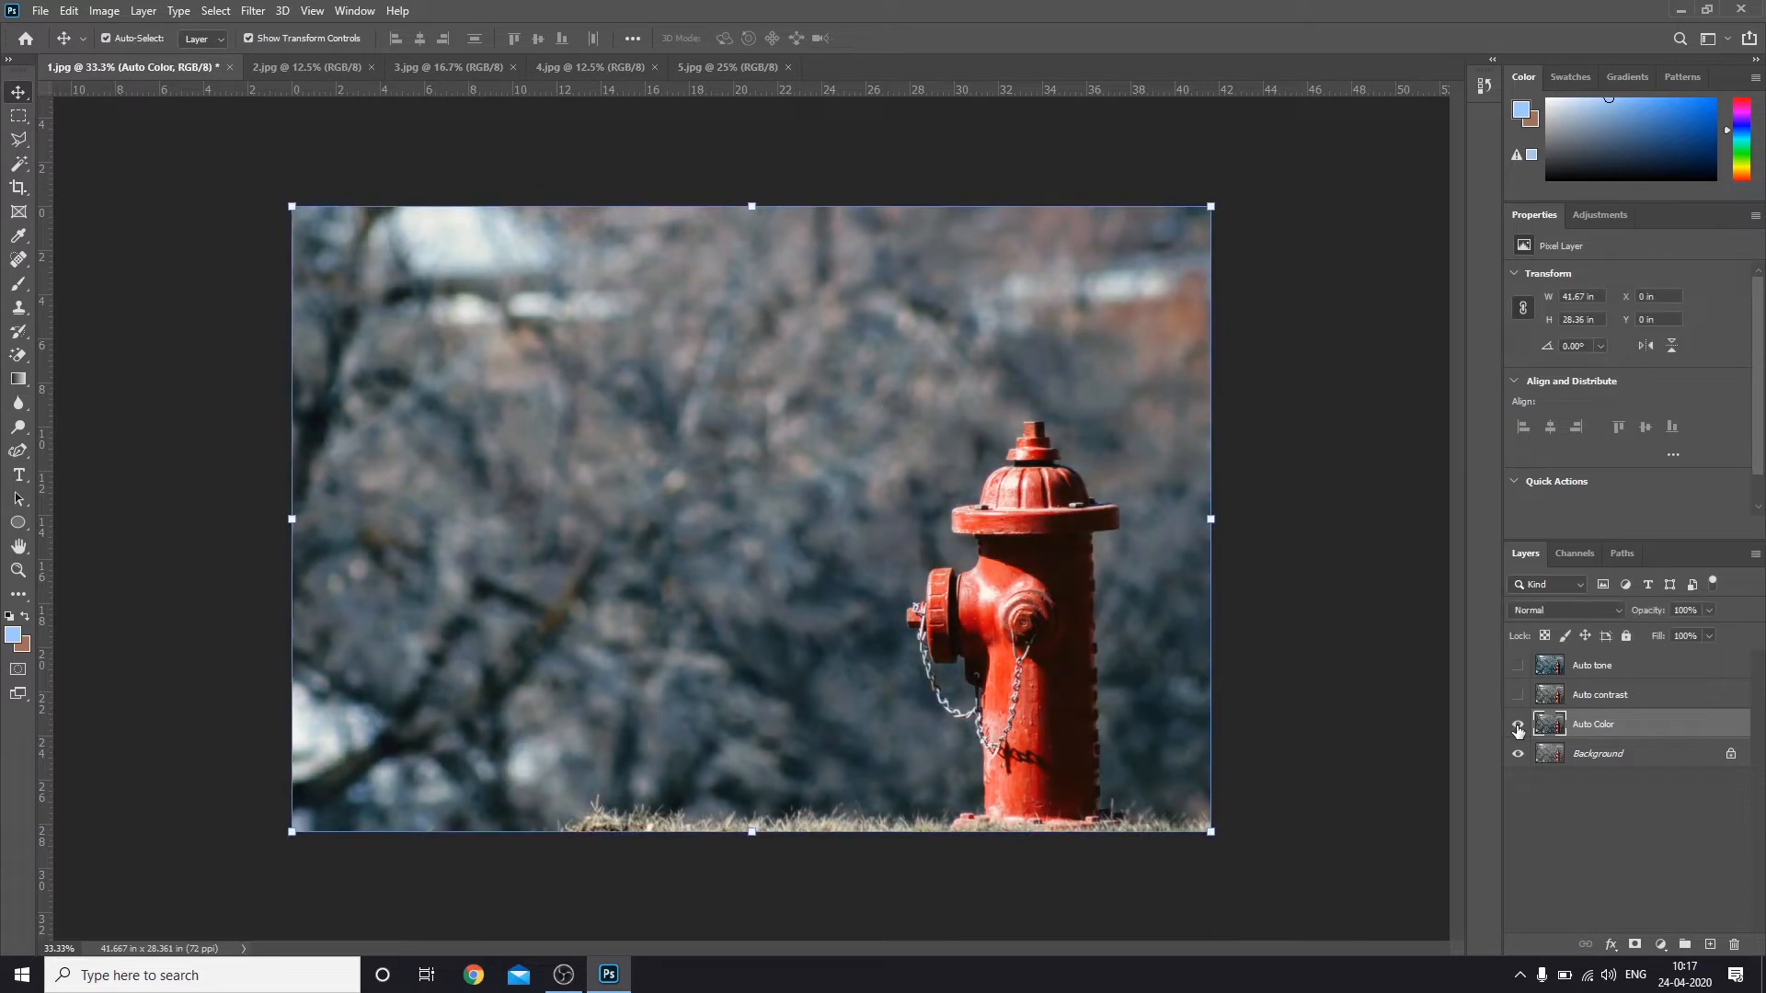
# Step: Toggle the visibility of the adjusted layers, leave all layers visible and clear the layer selection
pyautogui.click(1519, 666)
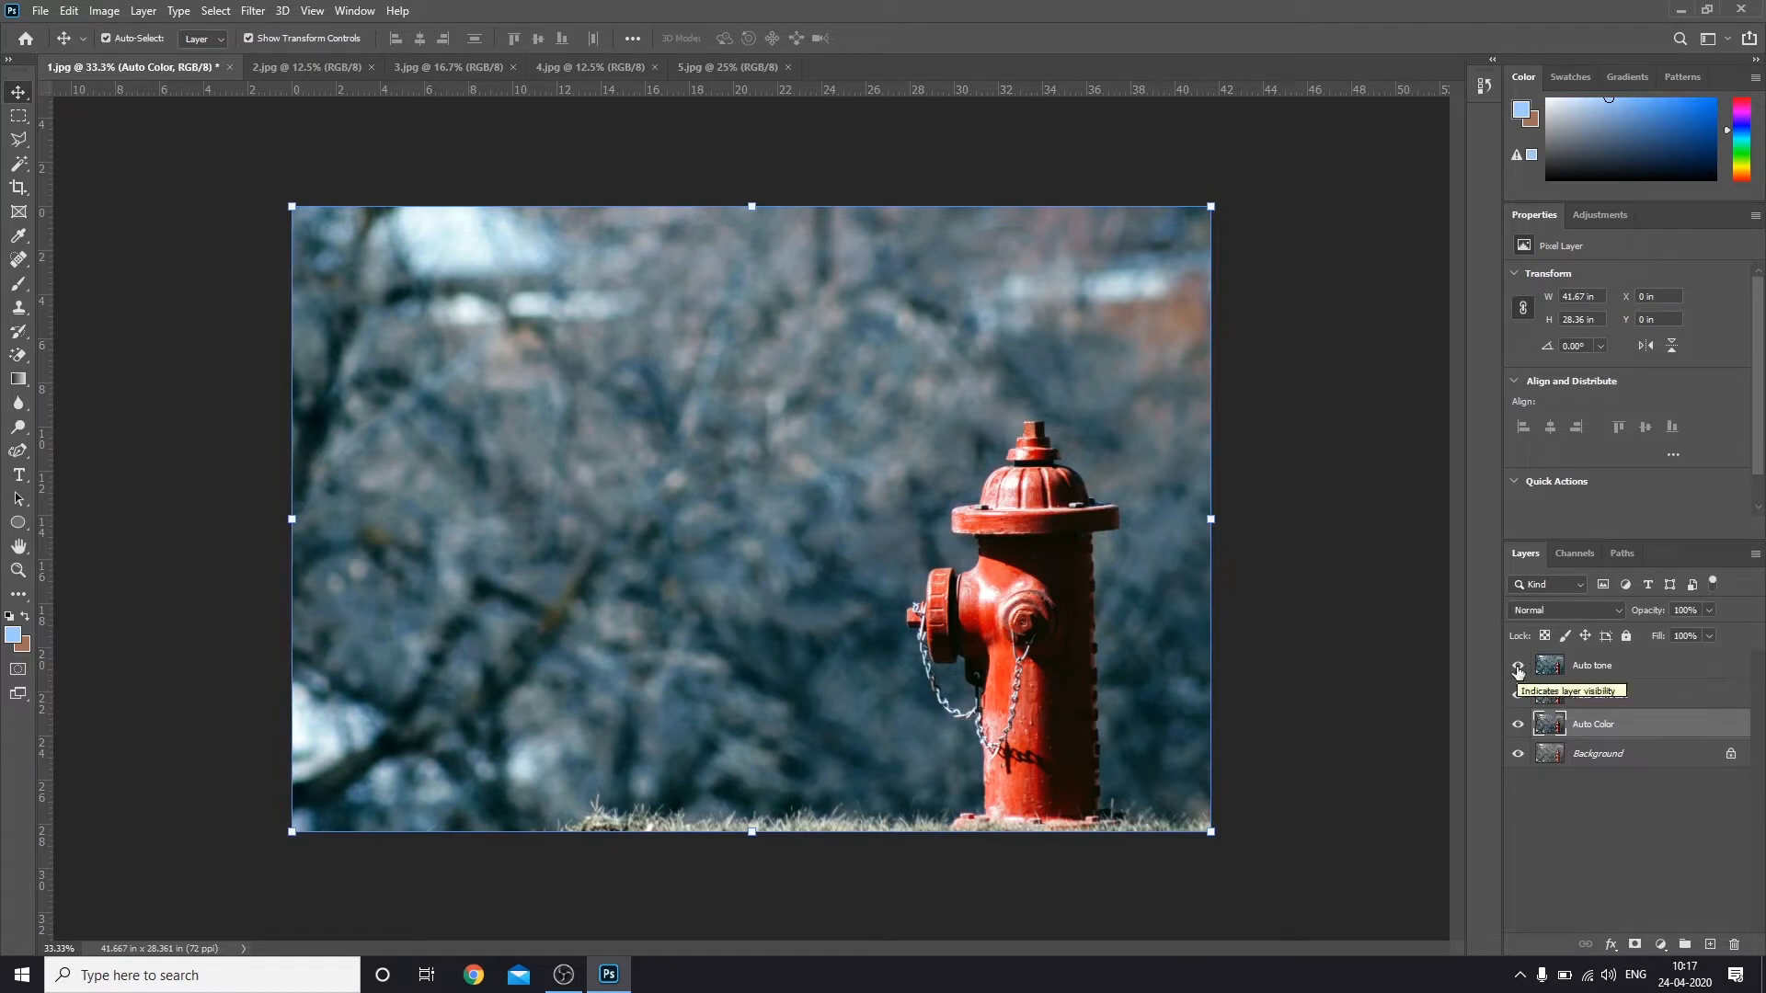
pyautogui.click(1518, 667)
pyautogui.moveTo(1518, 694); pyautogui.dragTo(1522, 761)
pyautogui.moveTo(1514, 672); pyautogui.dragTo(1516, 771)
pyautogui.click(1588, 848)
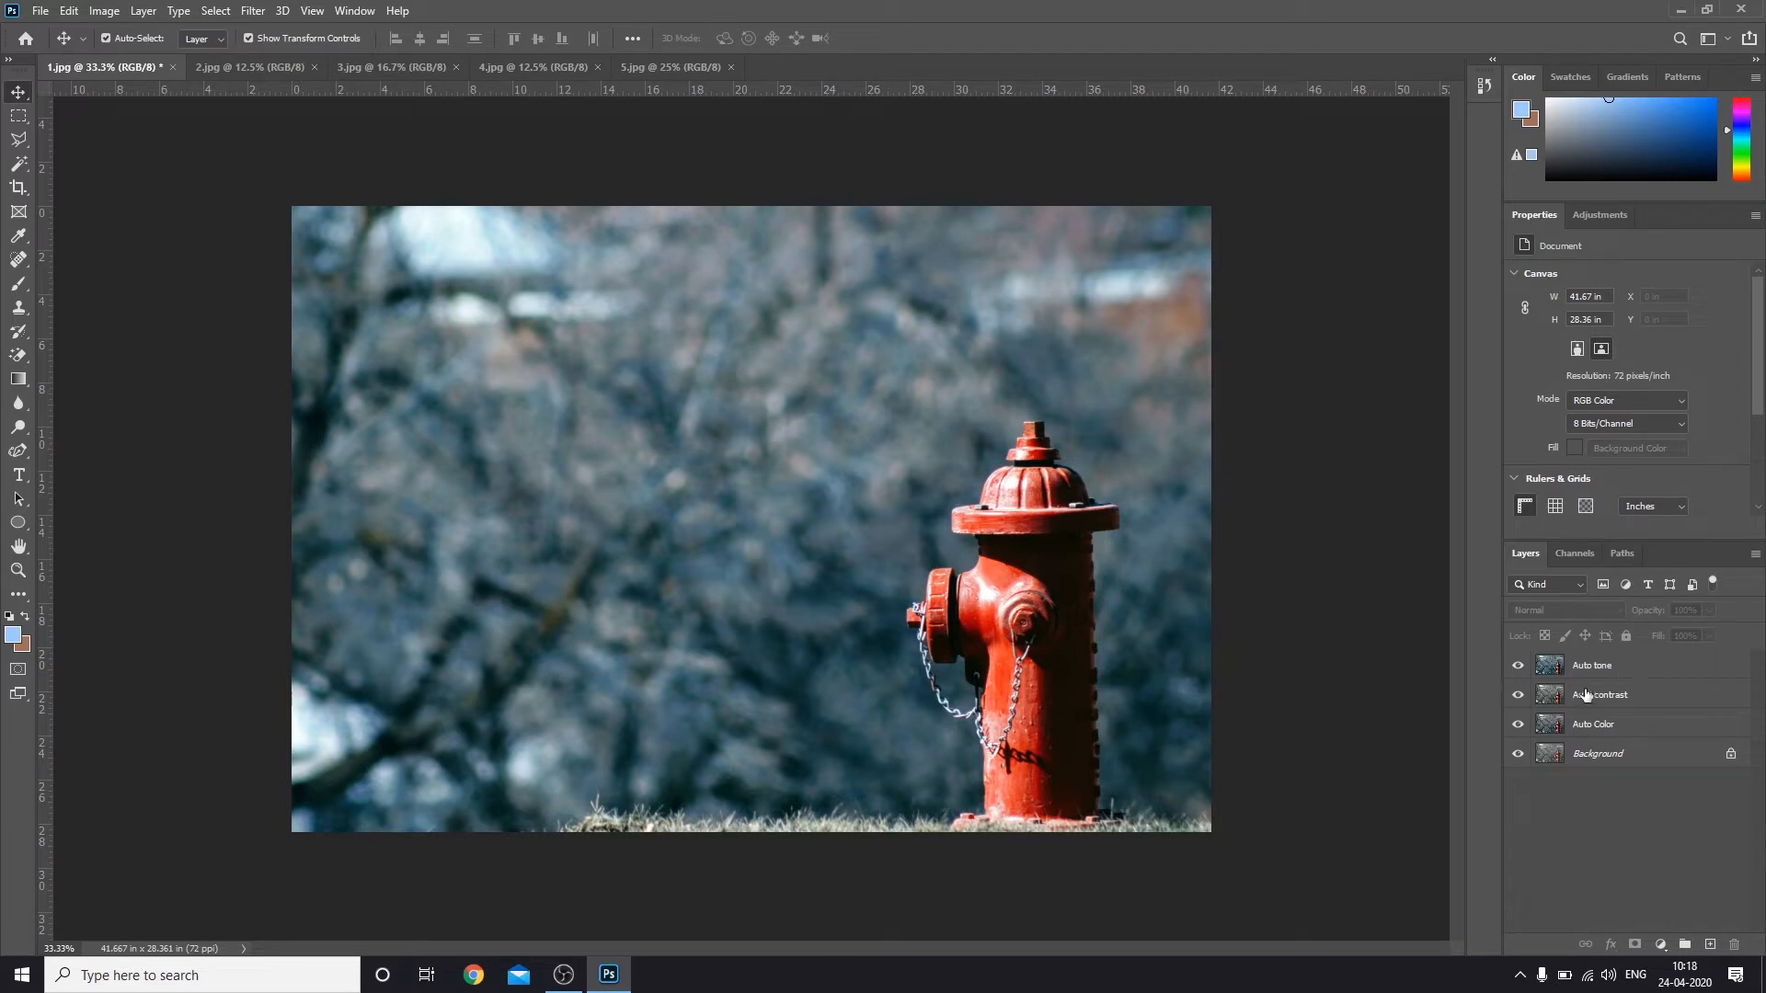
# Step: Reorder the layers so Auto Color is on top, followed by Auto contrast and Auto tone above the Background
pyautogui.click(1644, 699)
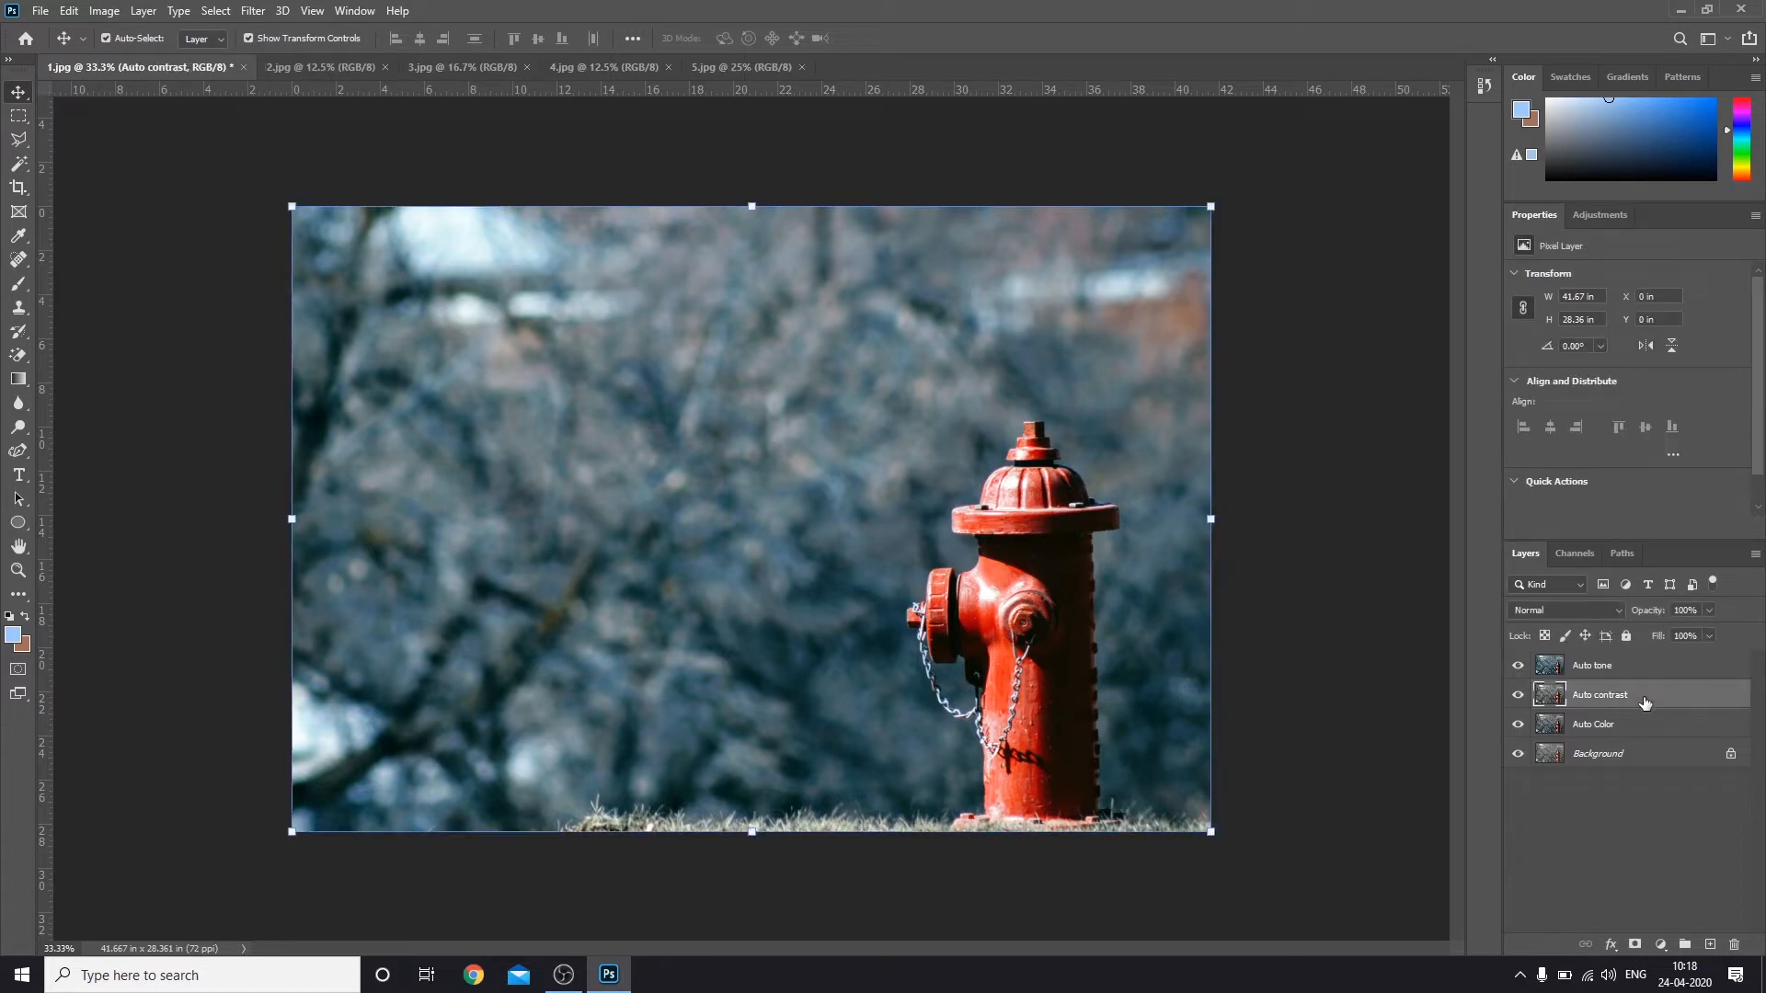
pyautogui.moveTo(1644, 702); pyautogui.dragTo(1645, 657)
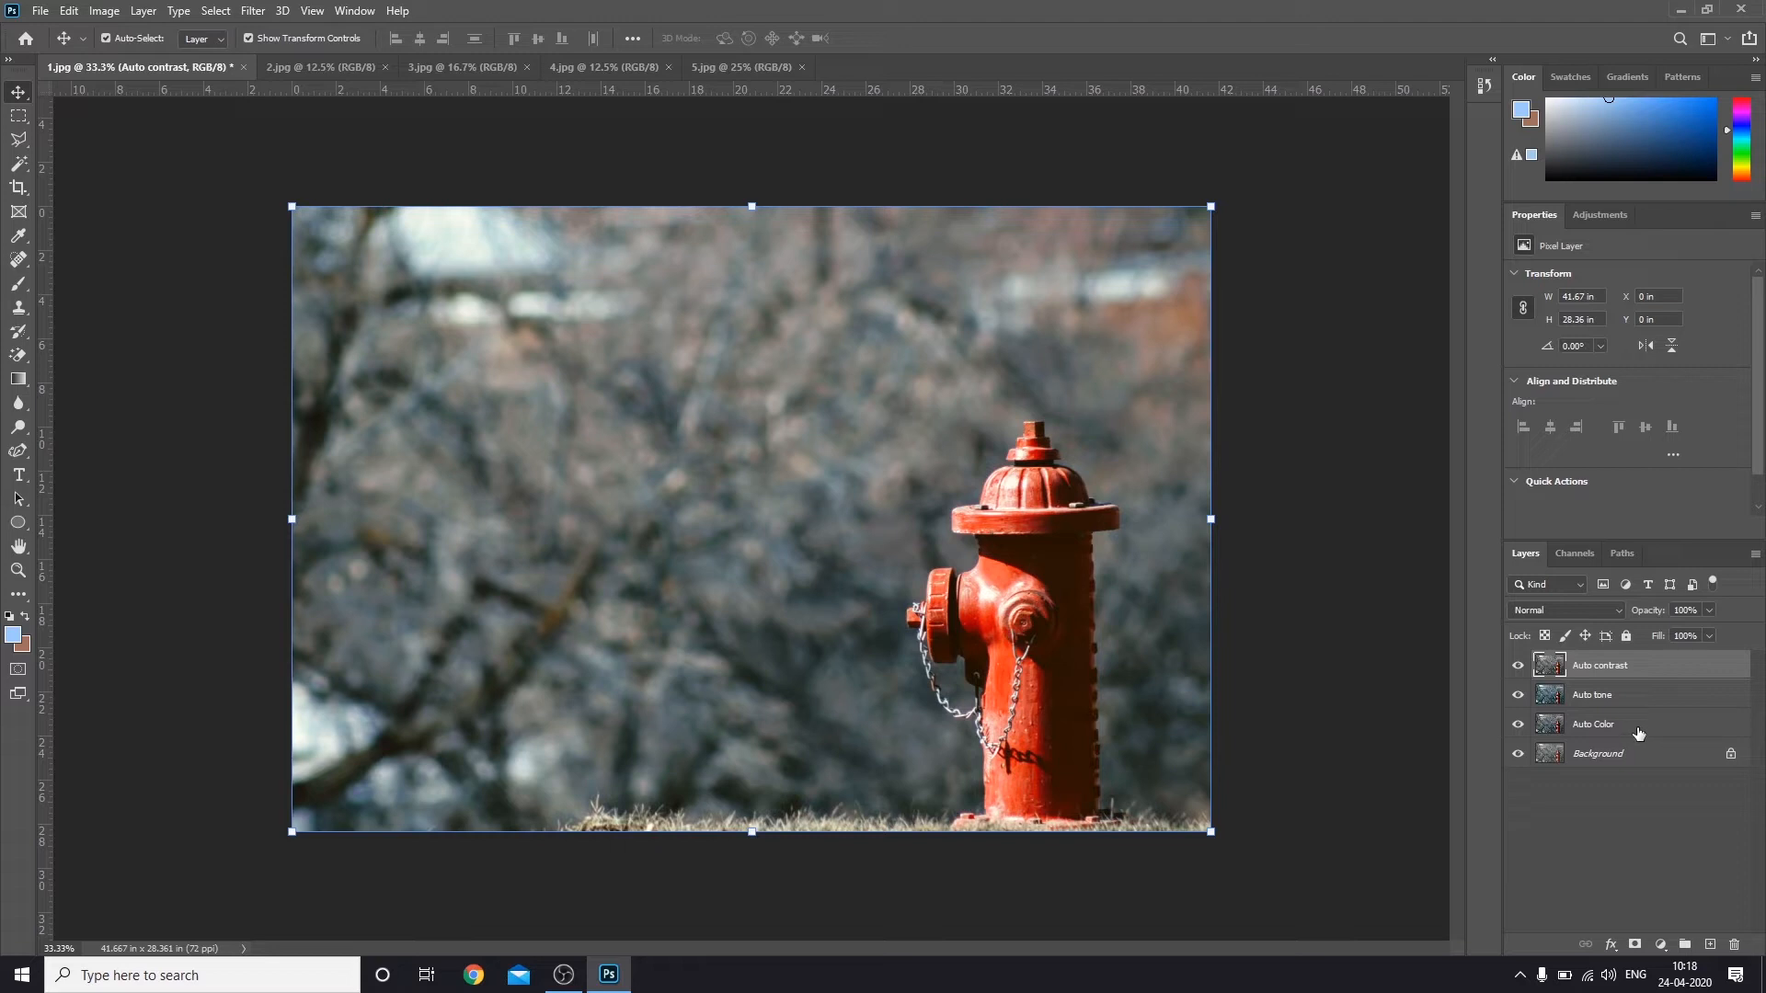
pyautogui.moveTo(1629, 729); pyautogui.dragTo(1614, 681)
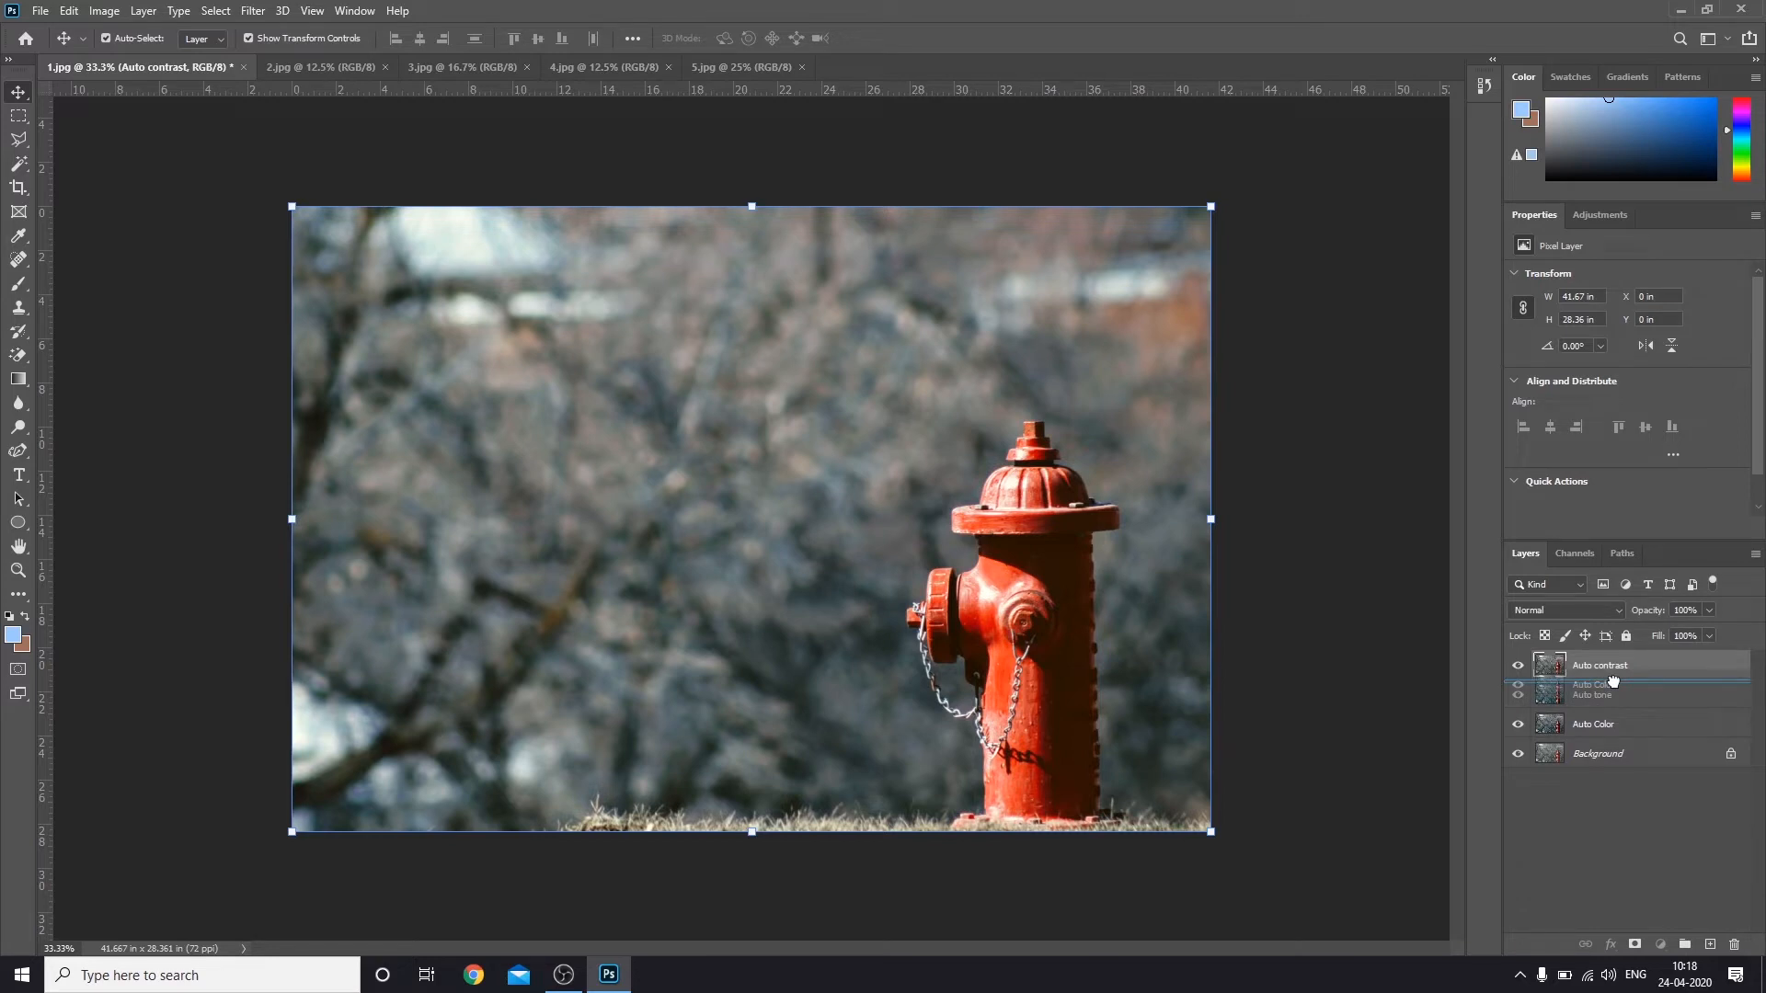
pyautogui.moveTo(1614, 681); pyautogui.dragTo(1613, 656)
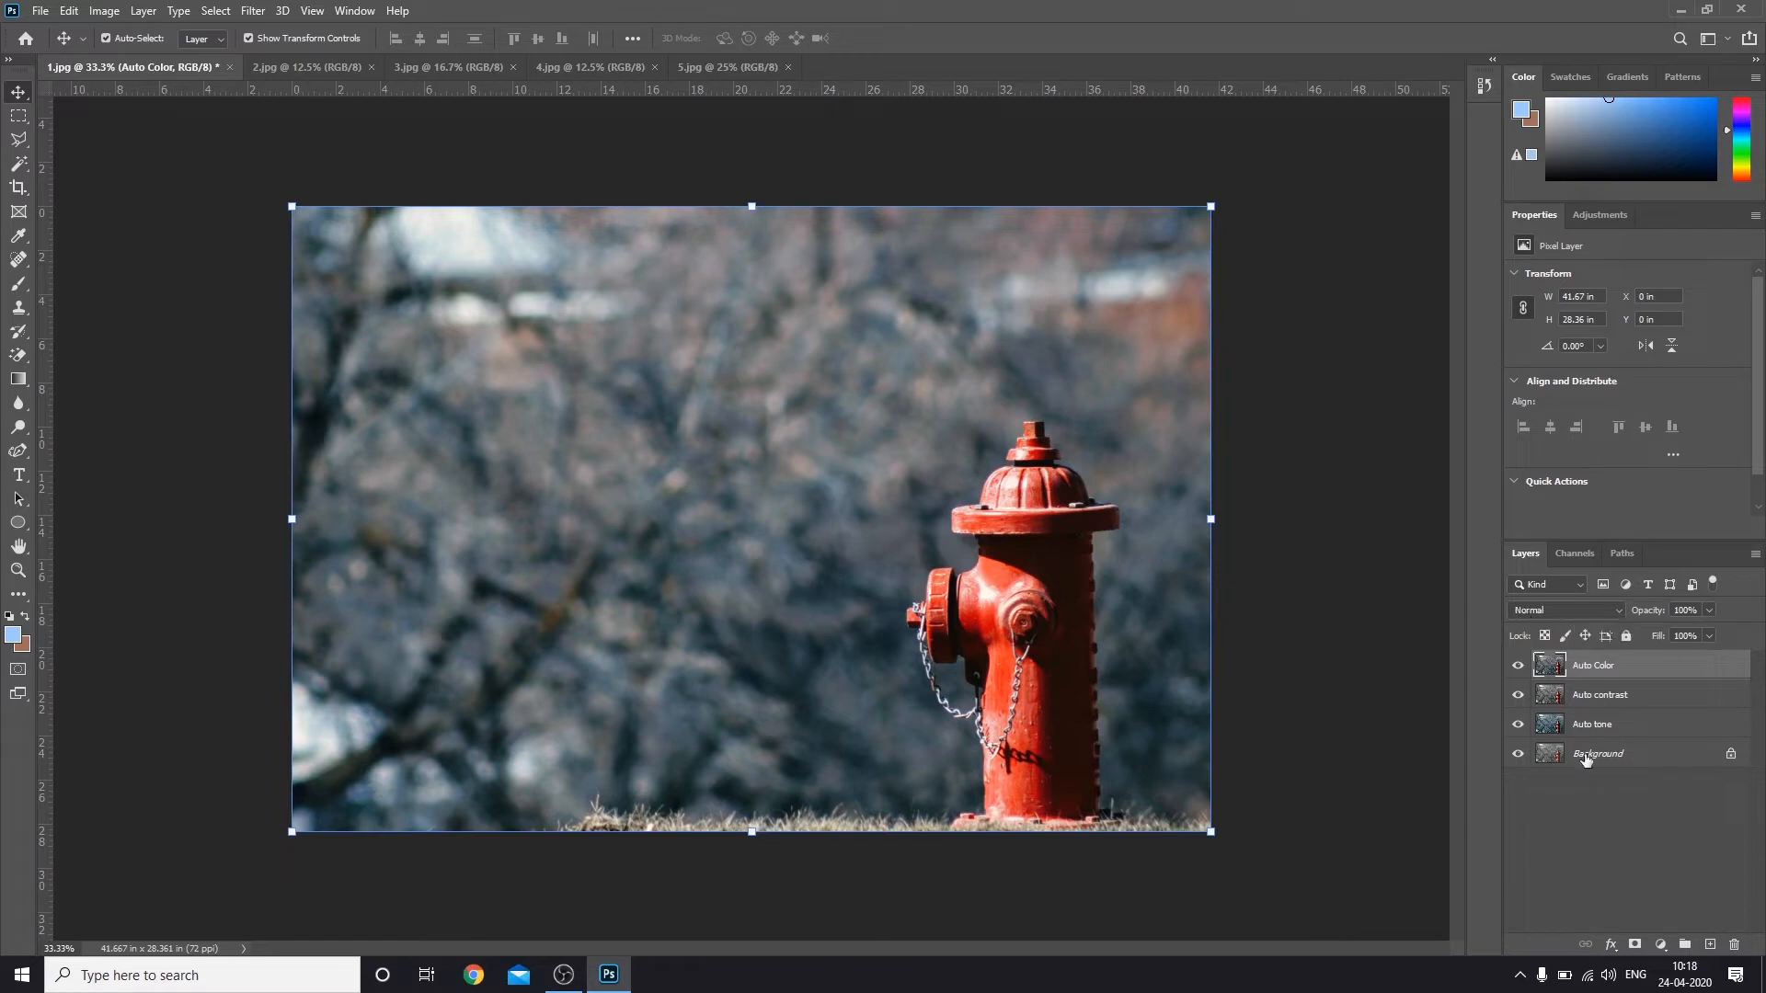
# Step: Hide the three adjusted layers to view the original Background, and show them all again
pyautogui.click(1531, 756)
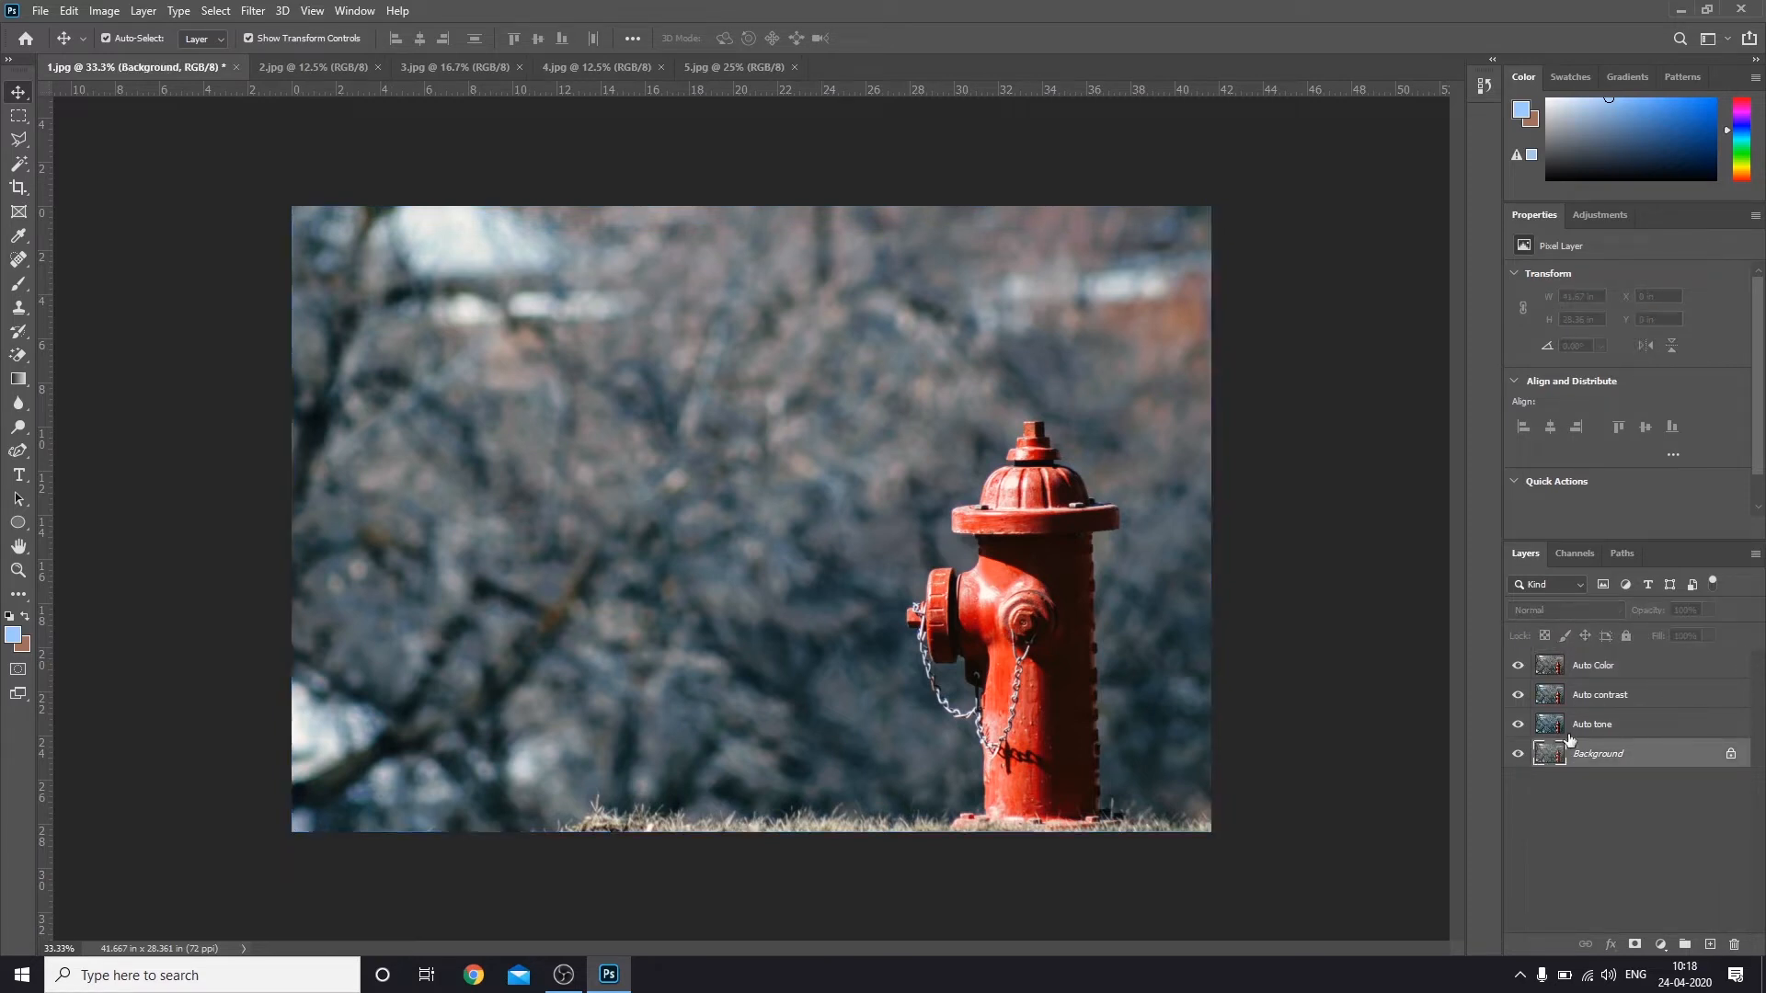
pyautogui.click(1518, 724)
pyautogui.click(1518, 695)
pyautogui.click(1518, 665)
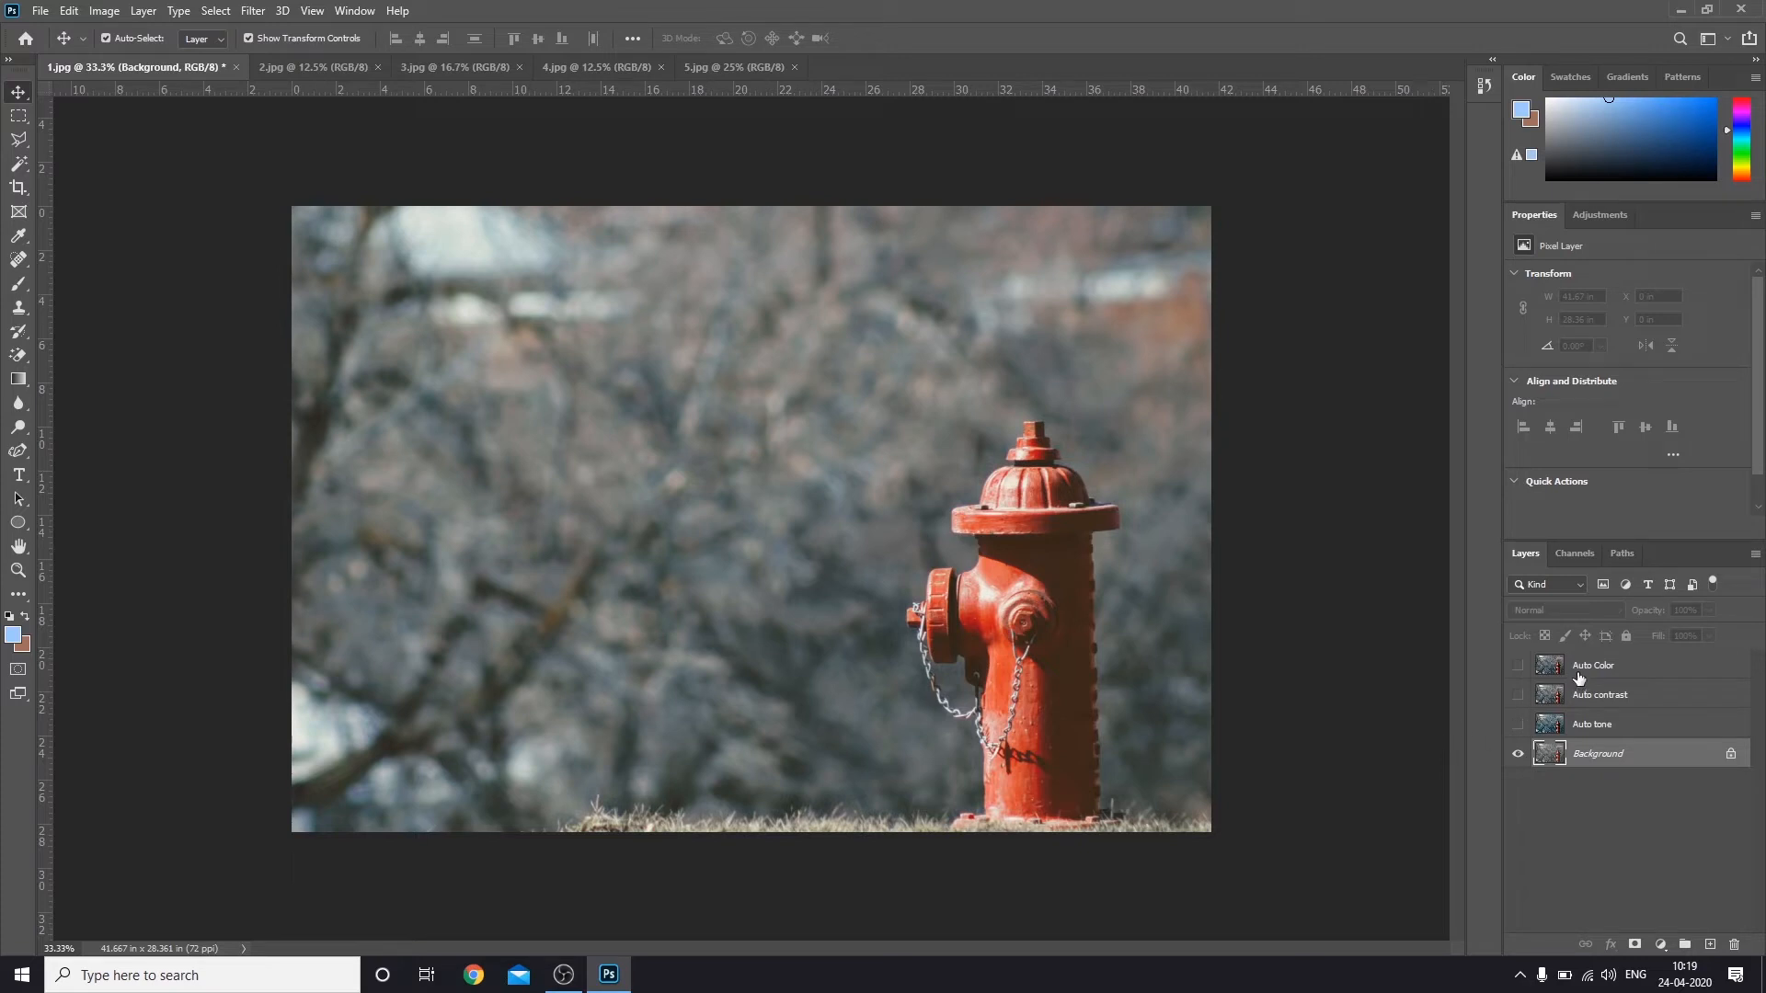
pyautogui.moveTo(1518, 725); pyautogui.dragTo(1516, 665)
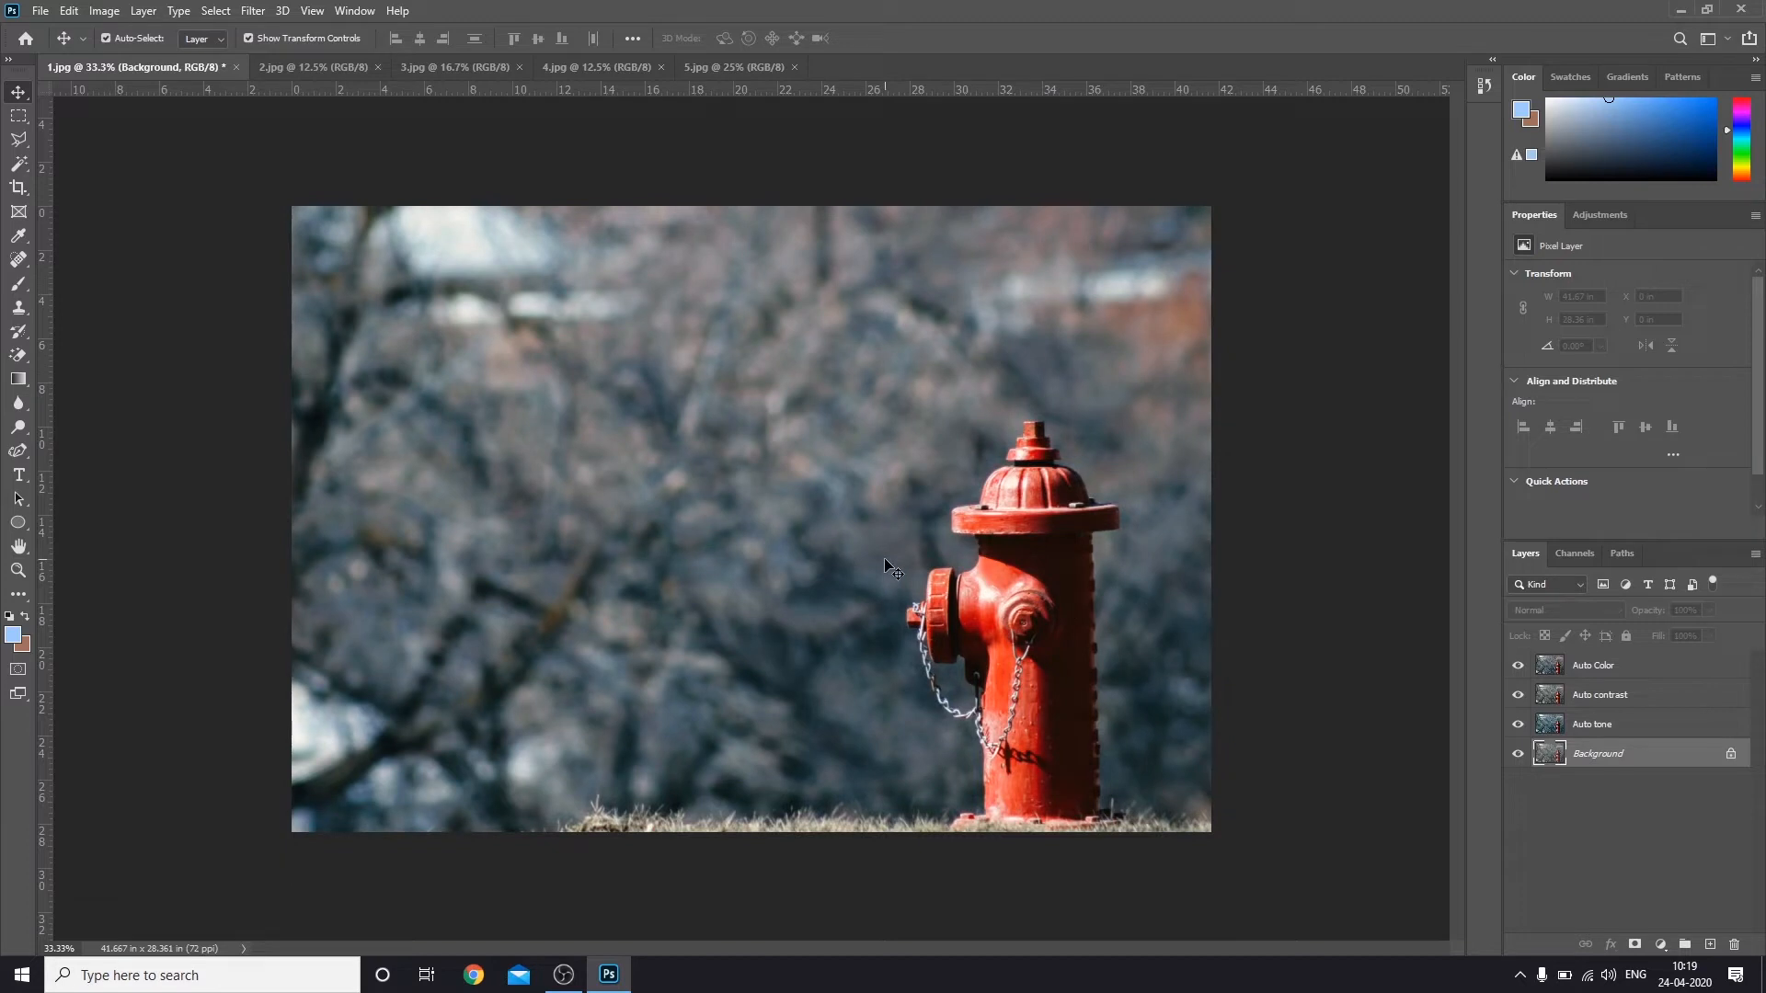
# Step: Scale the Auto Color layer to about 56% and place it over the left part of the photo, slightly above the lower edge
pyautogui.click(885, 559)
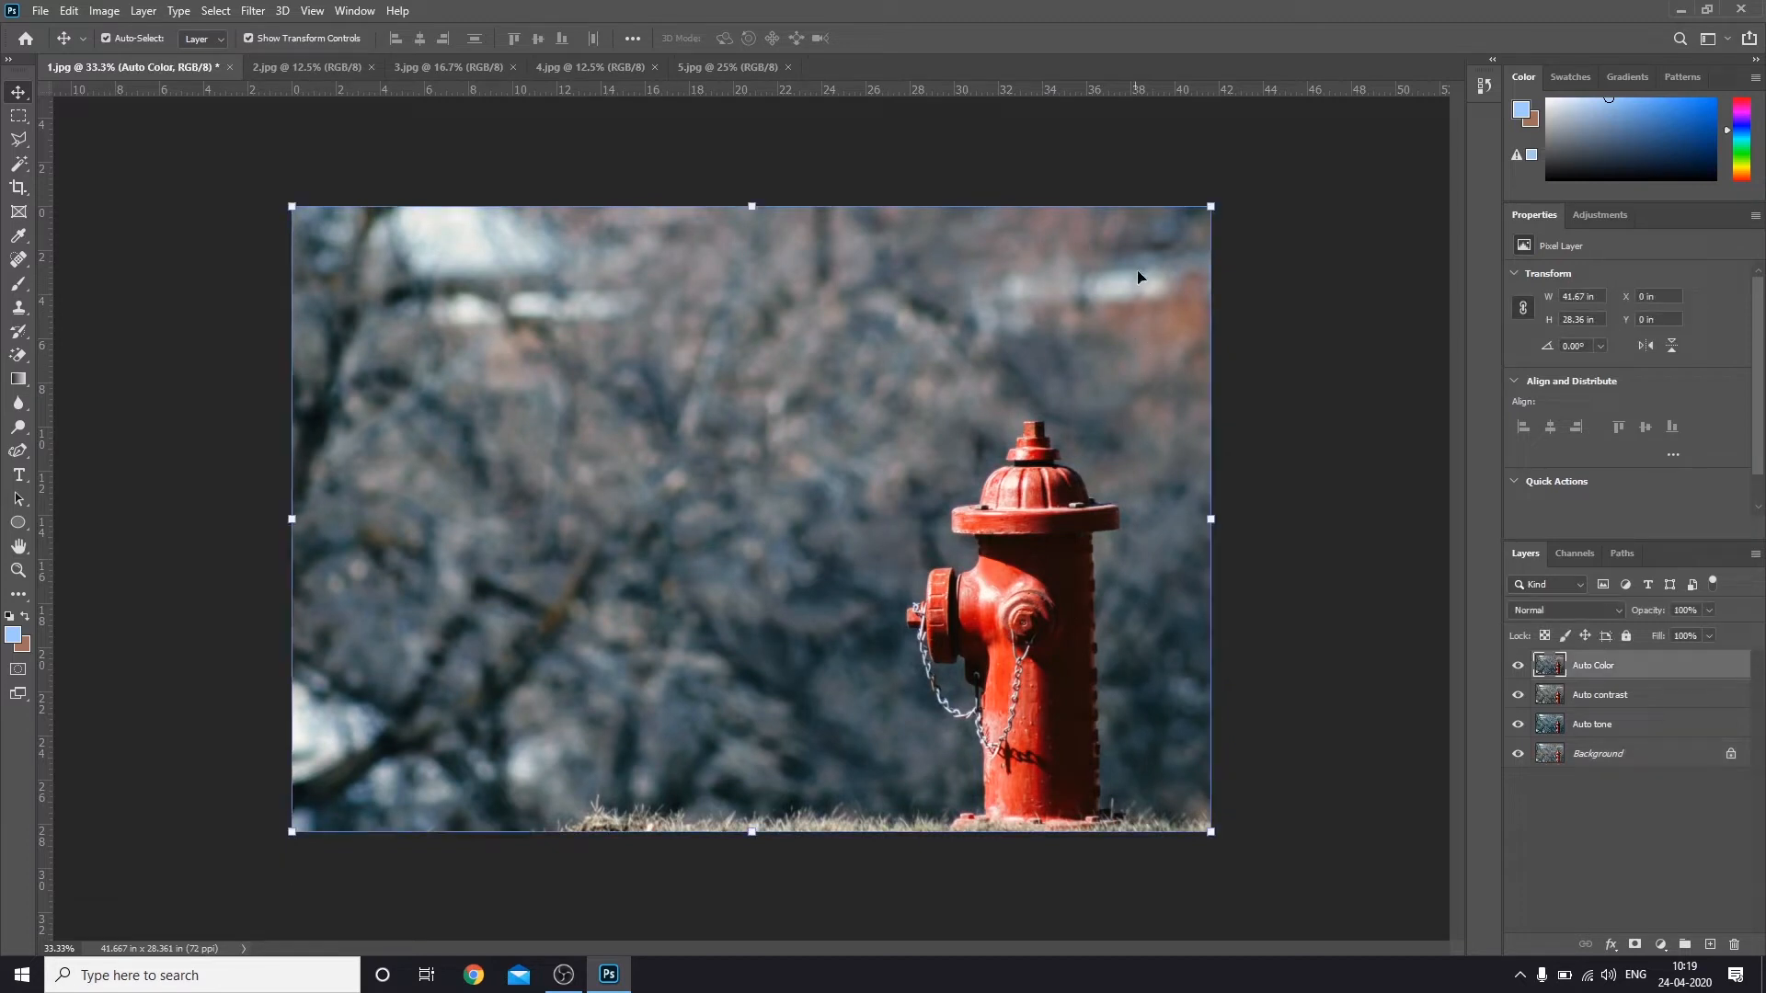
pyautogui.click(1208, 208)
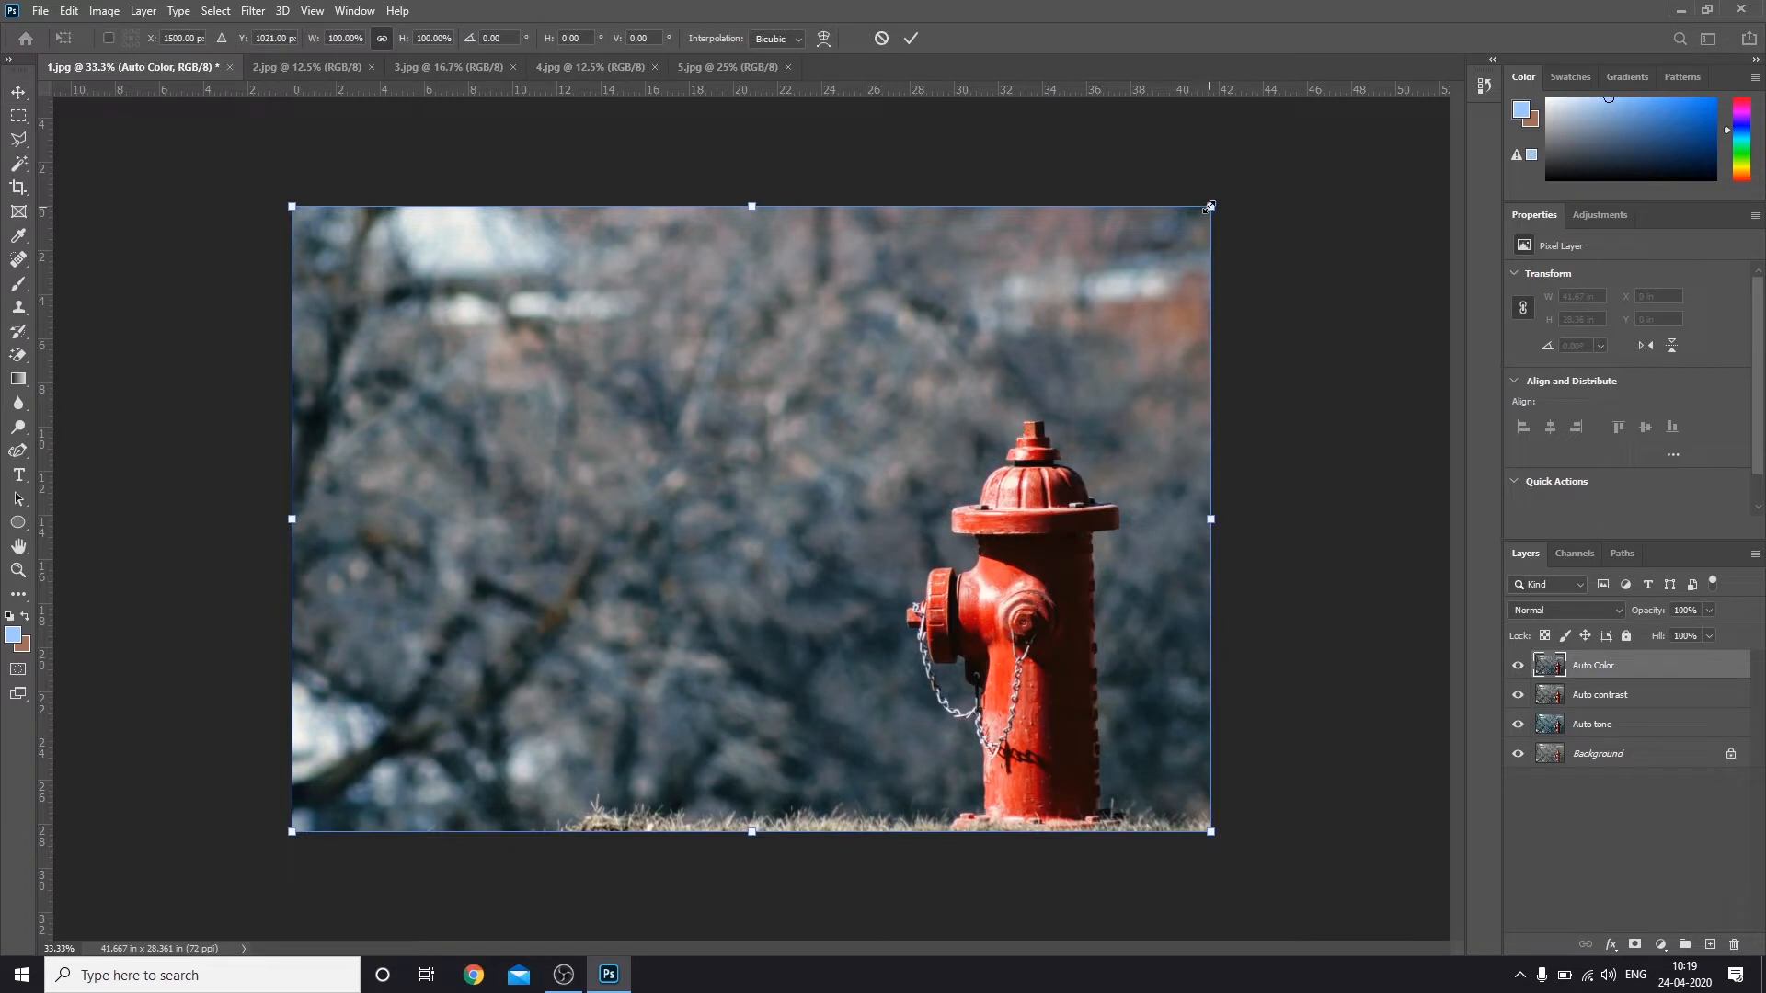
pyautogui.moveTo(1209, 208); pyautogui.dragTo(759, 415)
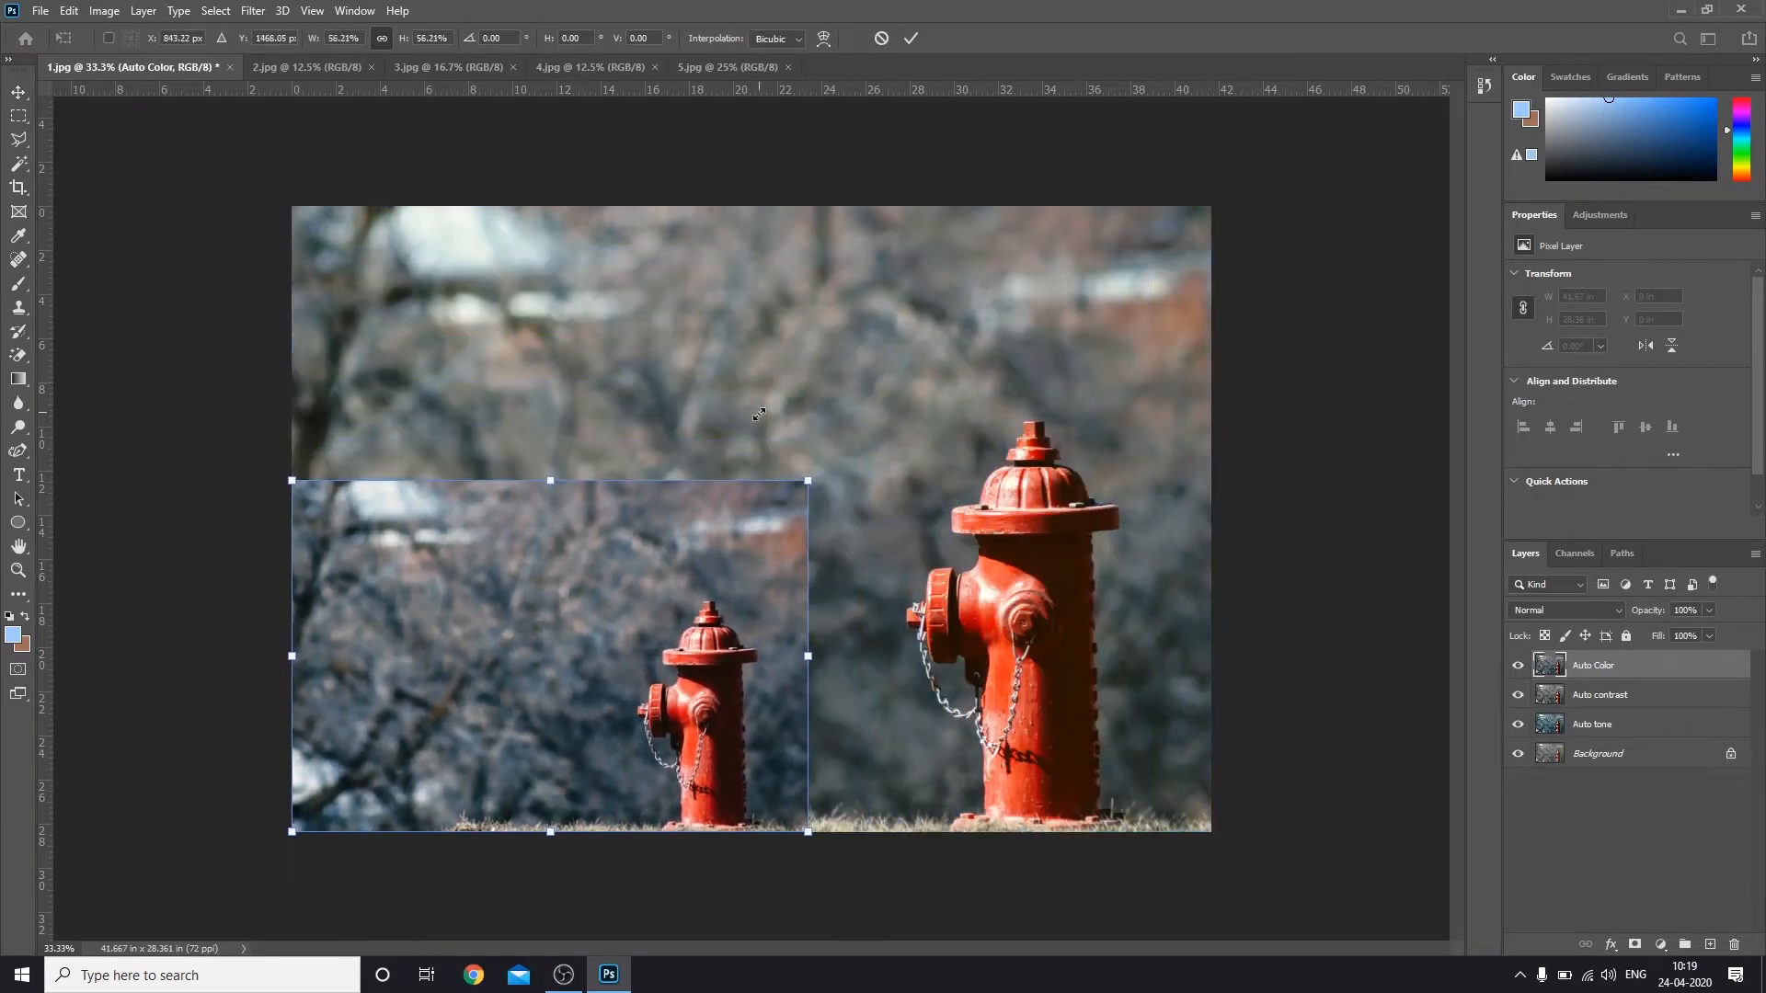
pyautogui.moveTo(682, 620); pyautogui.dragTo(696, 534)
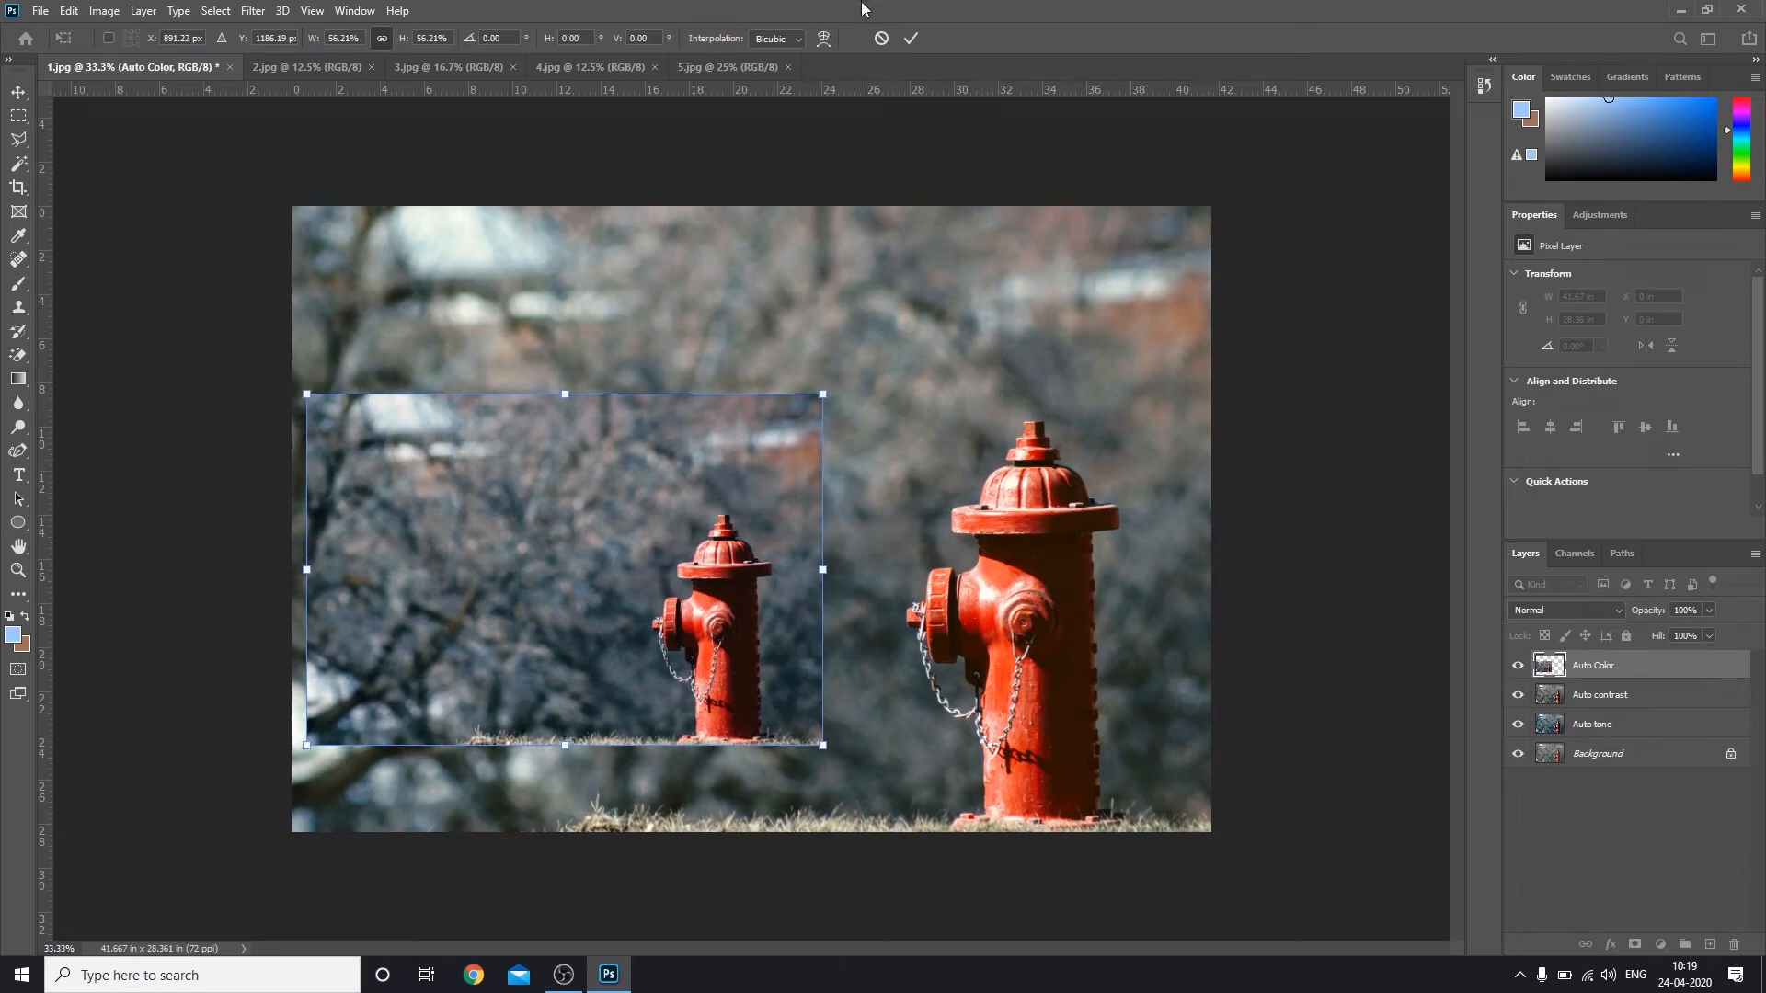
pyautogui.click(910, 38)
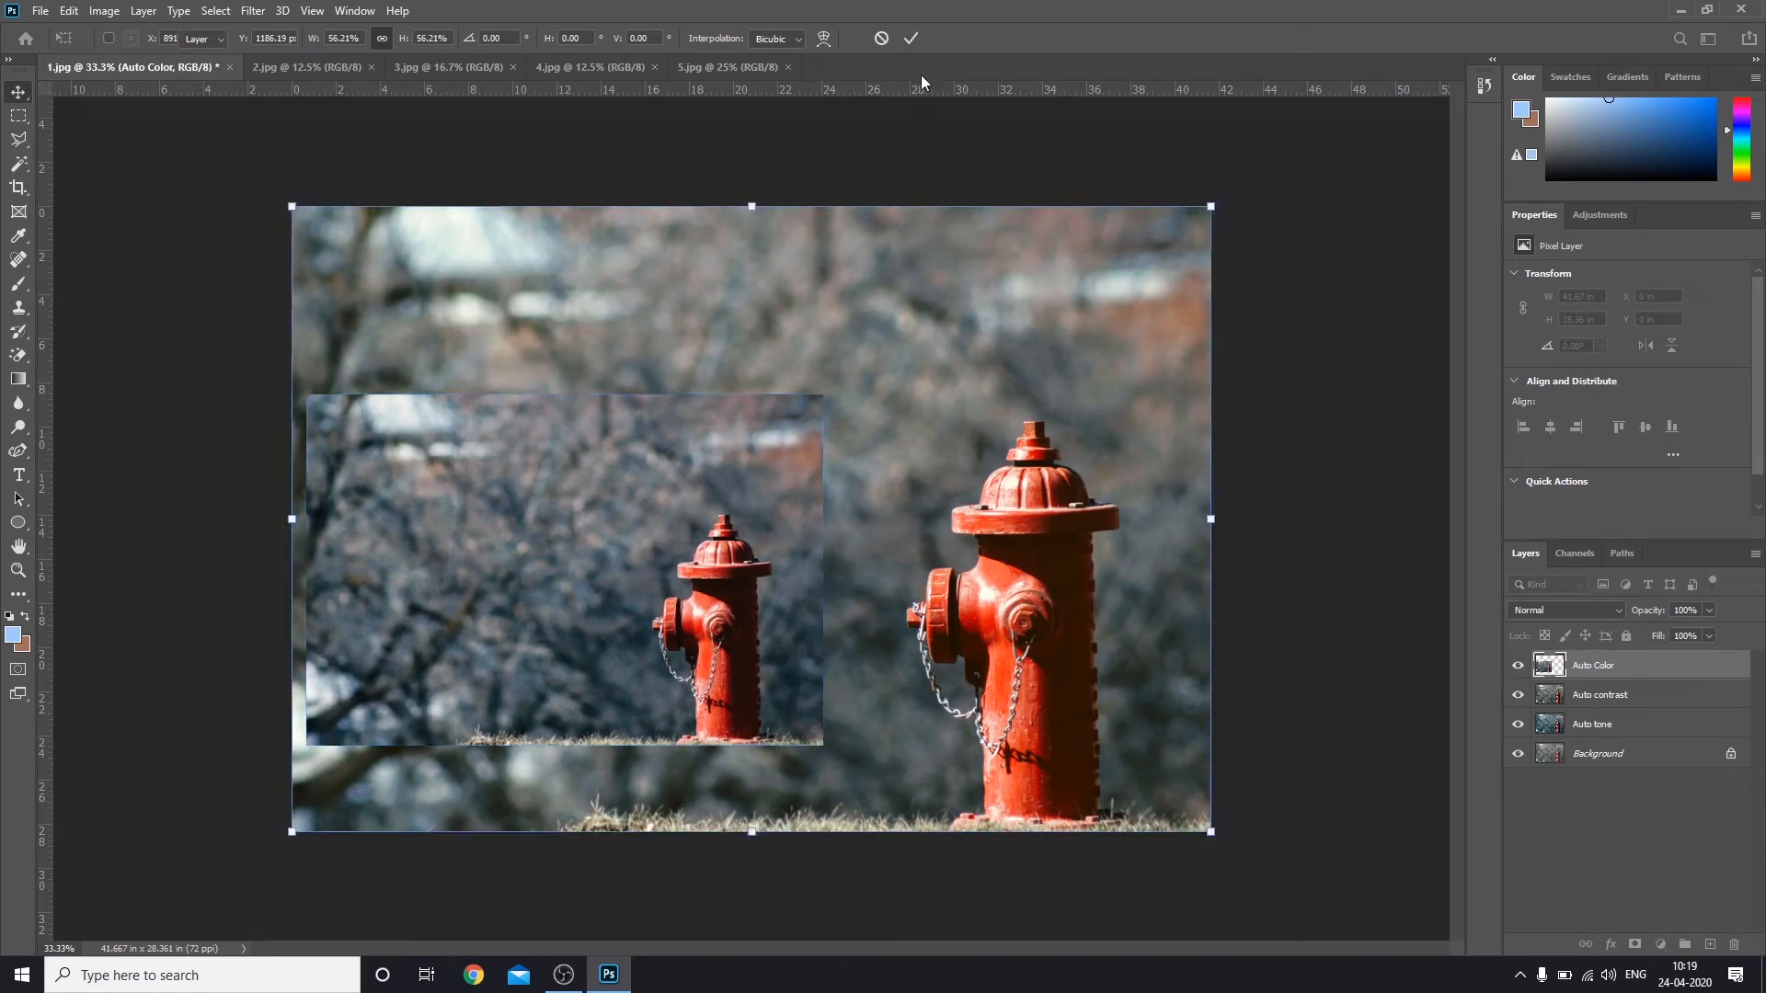
# Step: Scale the Auto contrast layer to about 78% and move it to the photo's upper-left area, aligned with the top edge
pyautogui.click(1054, 333)
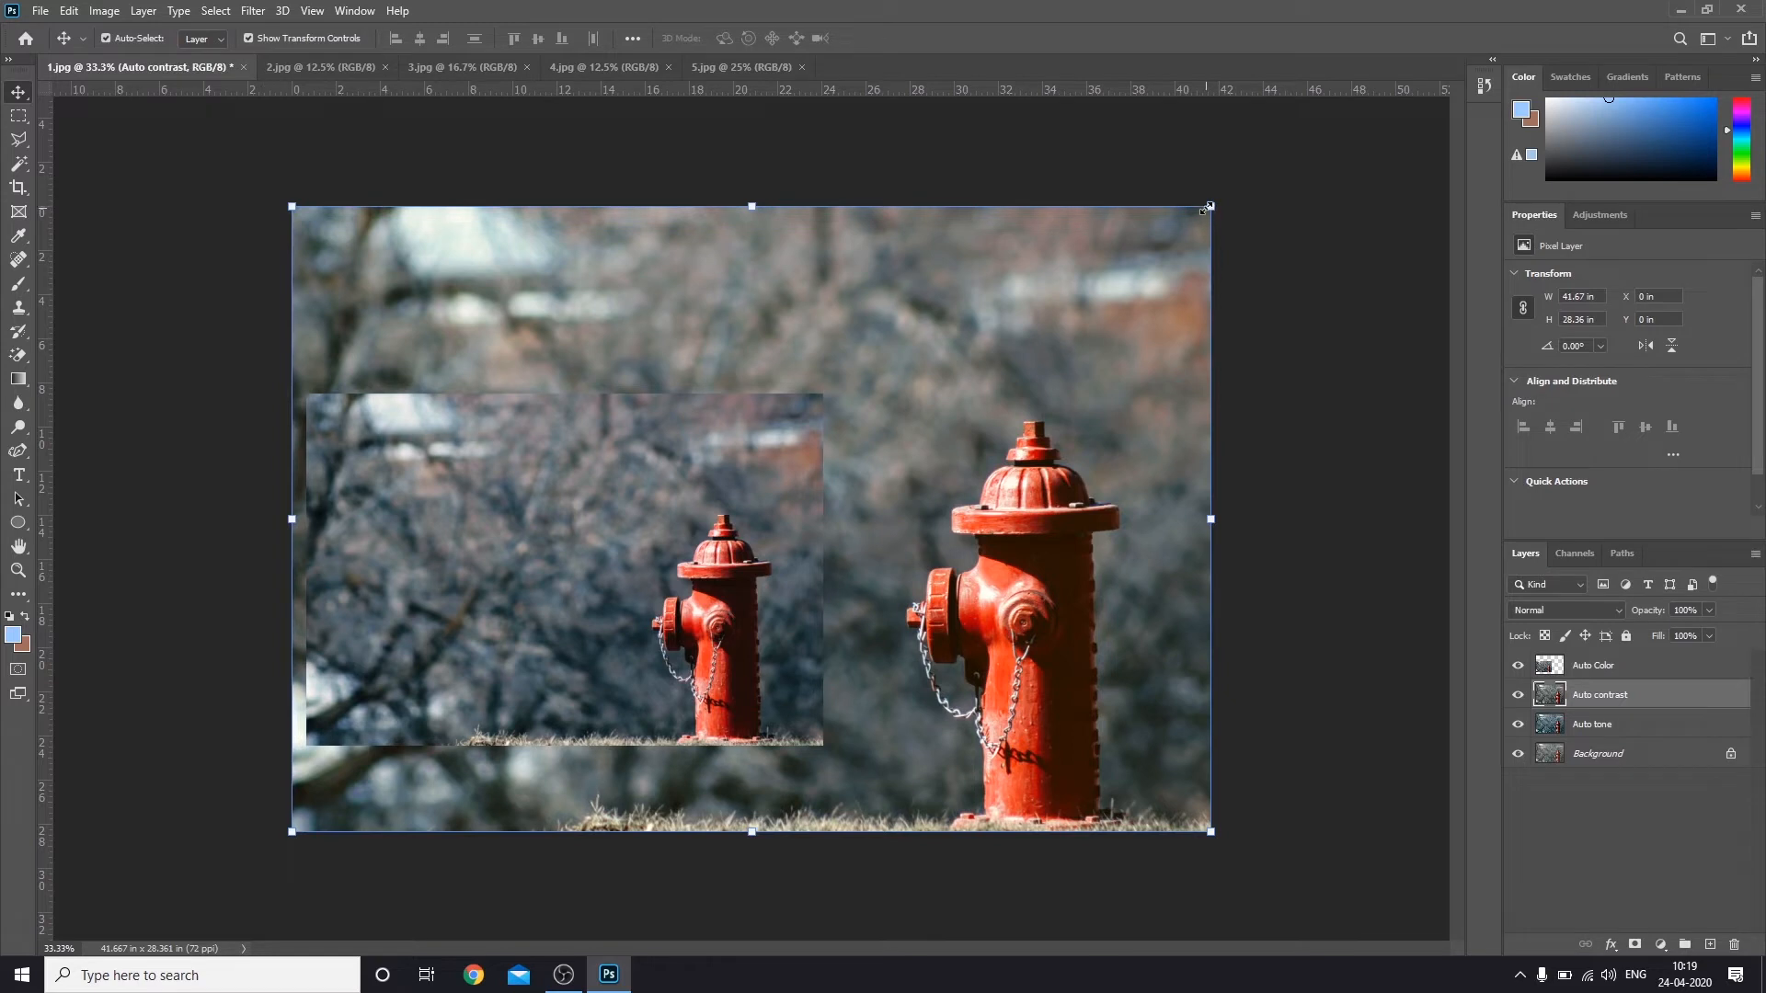
pyautogui.moveTo(1205, 212); pyautogui.dragTo(994, 362)
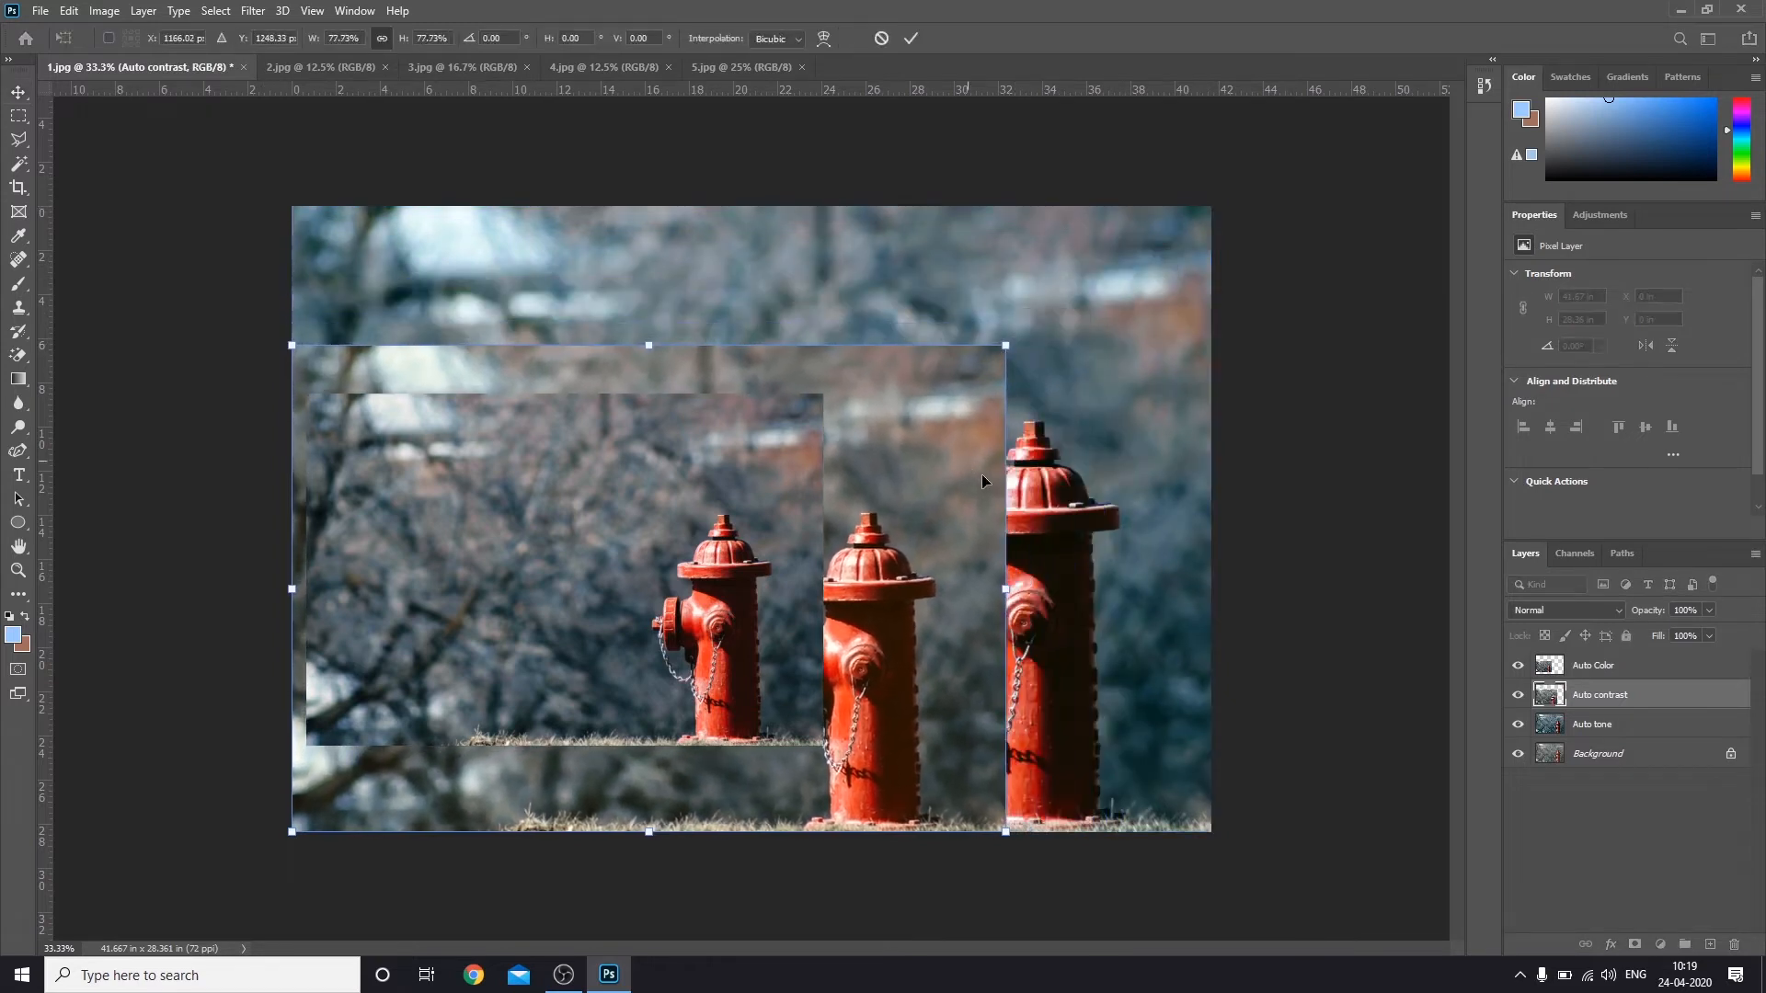
pyautogui.moveTo(981, 473); pyautogui.dragTo(888, 335)
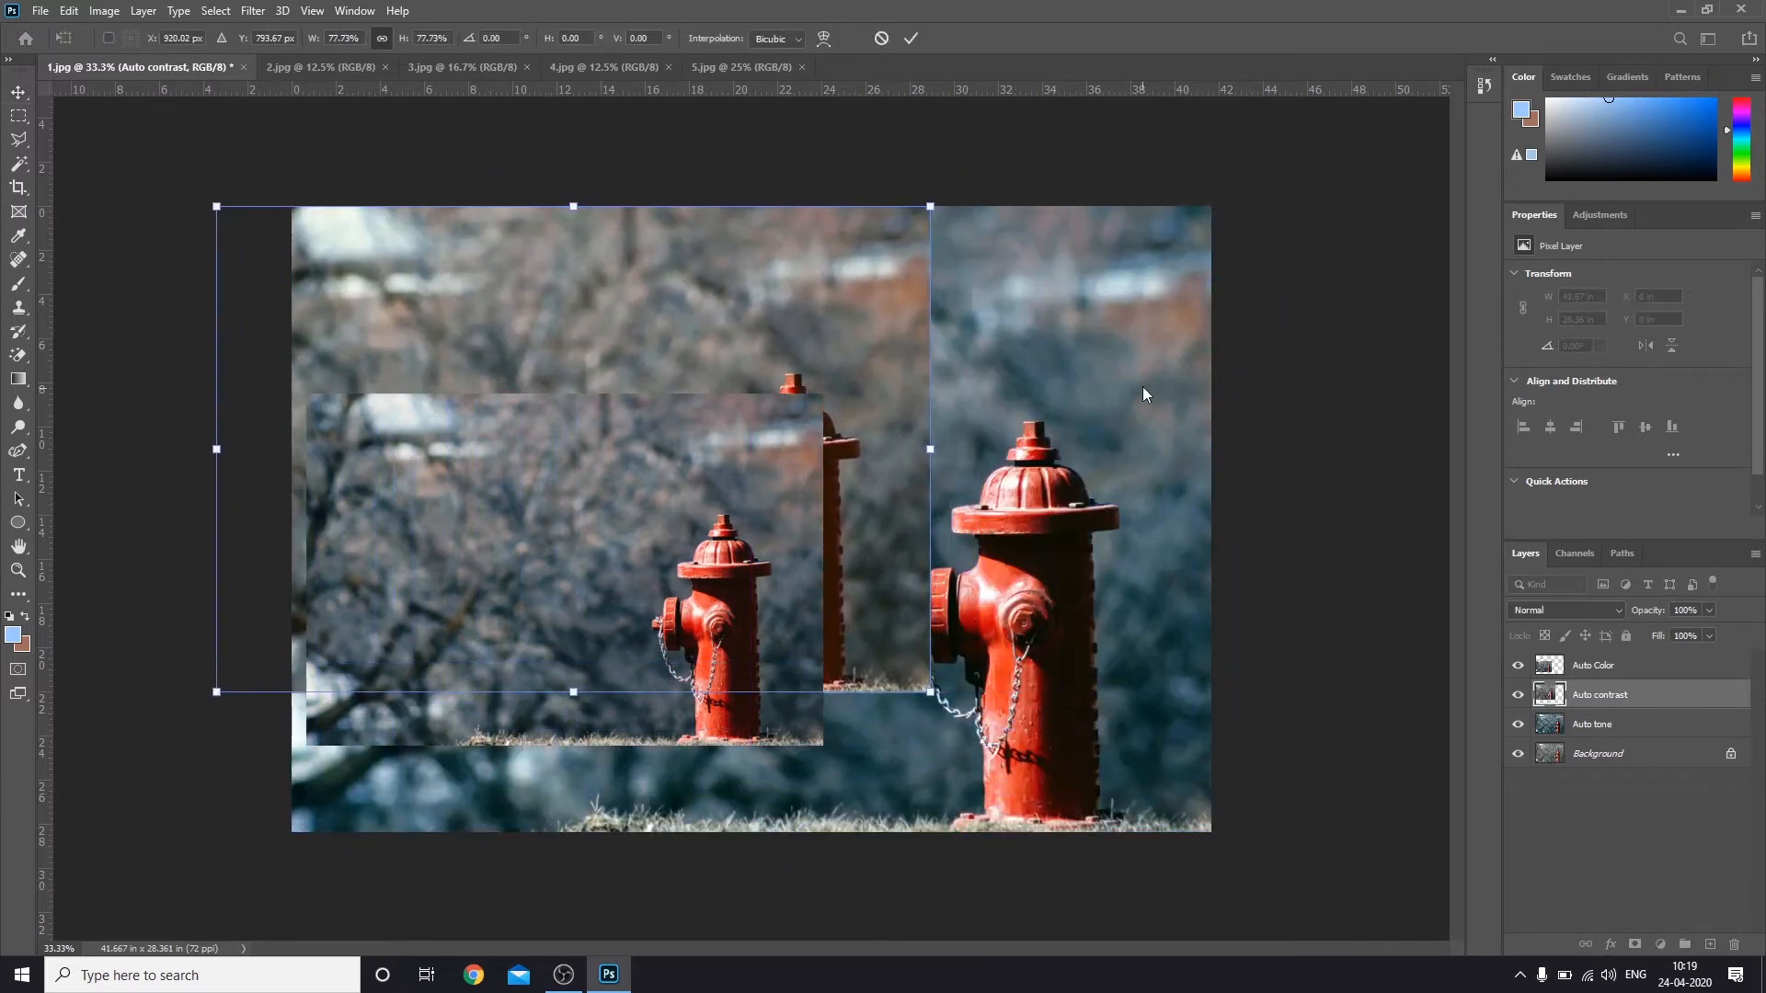
pyautogui.press('Return')
# Step: Scale the Auto tone layer to about 81% and move it toward the photo's lower-right corner, partly beyond the canvas
pyautogui.click(1179, 251)
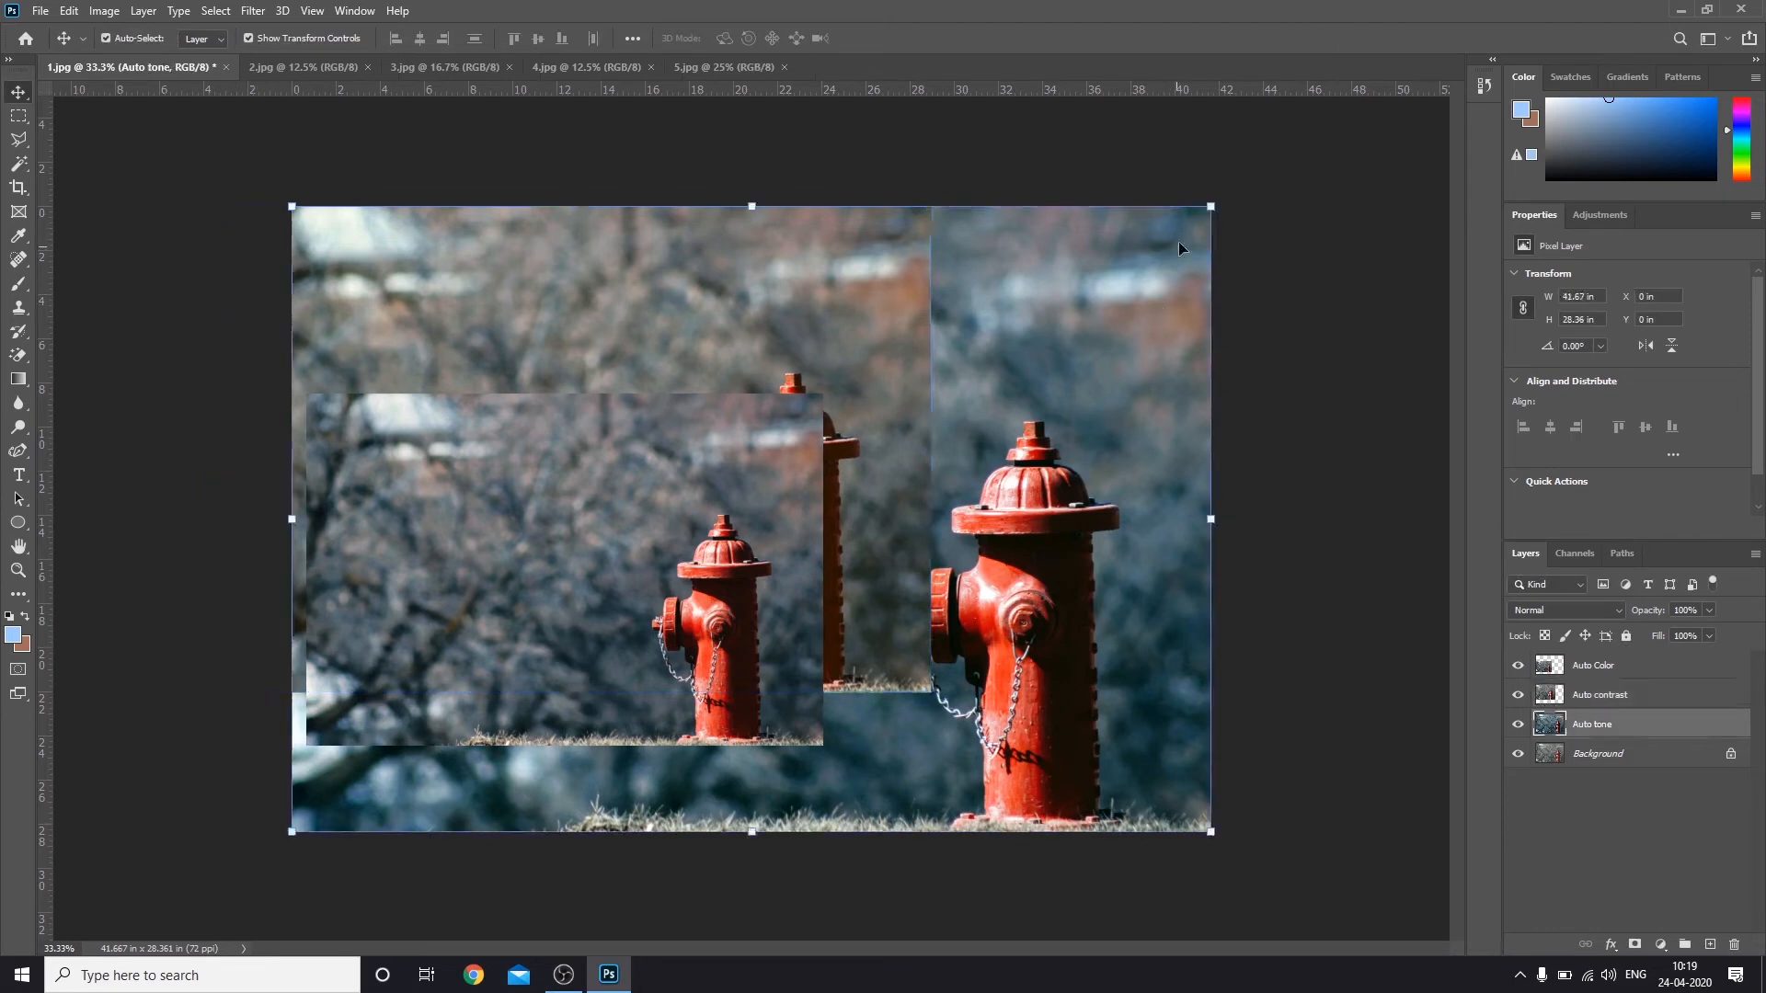
pyautogui.moveTo(1211, 207); pyautogui.dragTo(1037, 323)
pyautogui.moveTo(998, 469); pyautogui.dragTo(1214, 663)
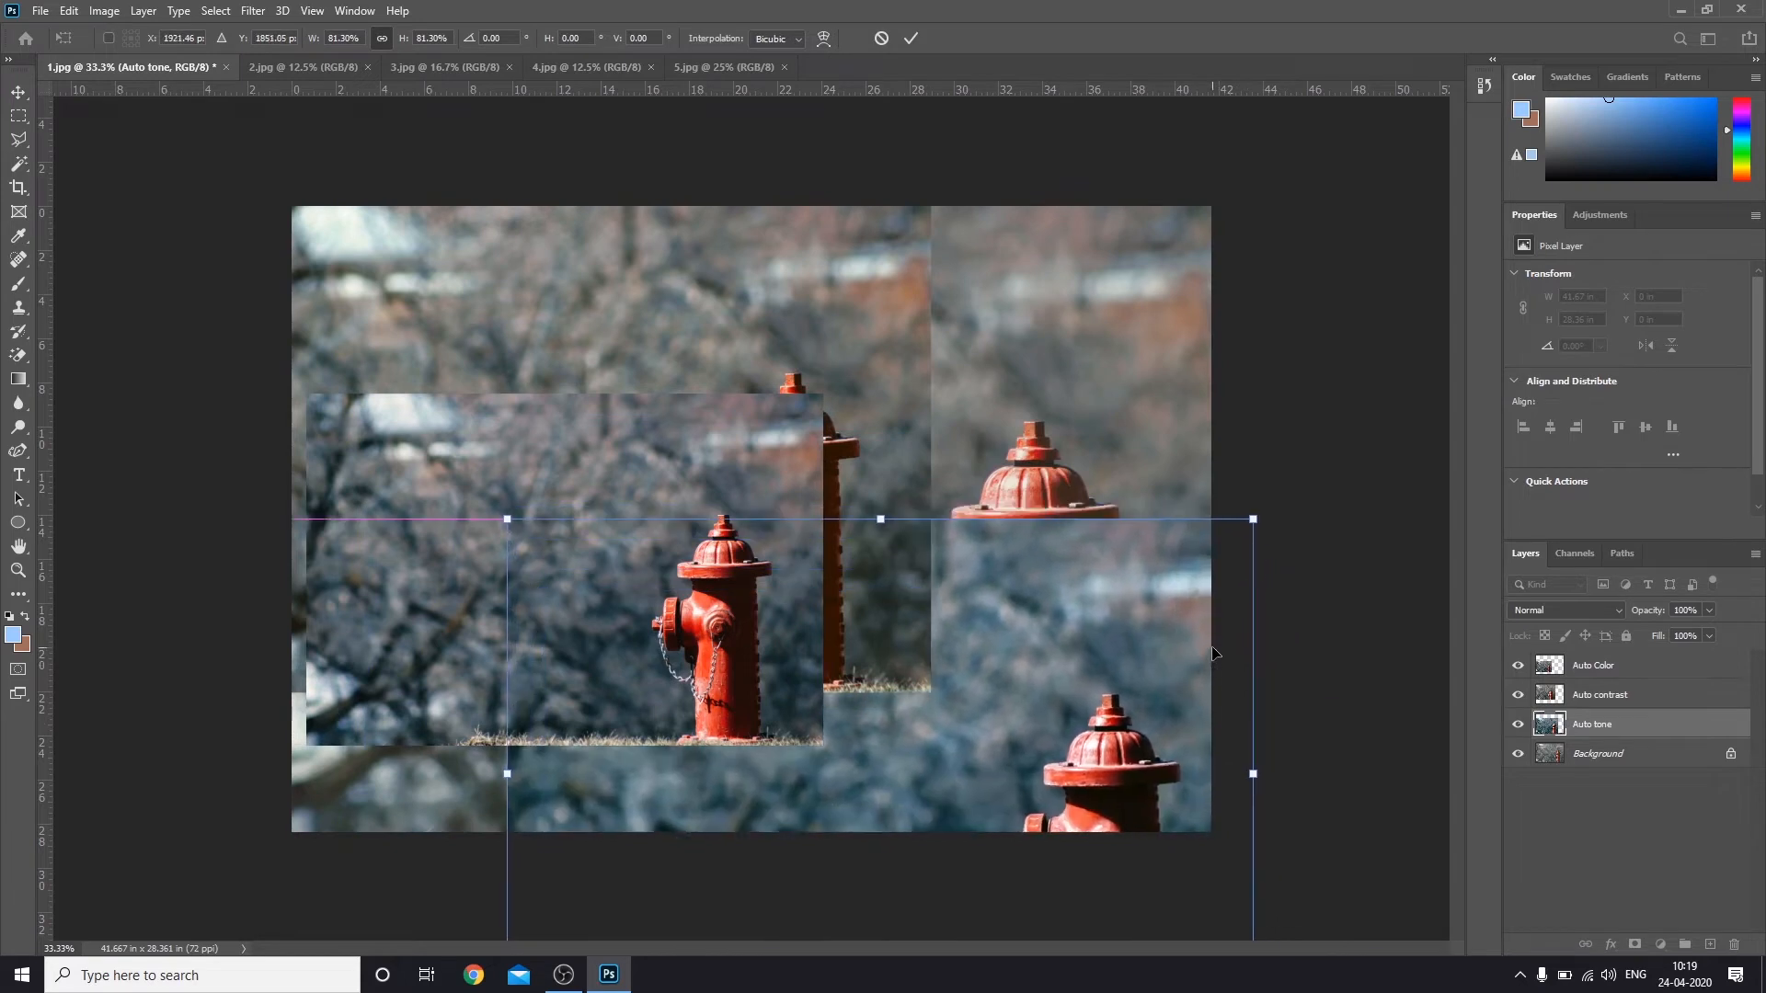
pyautogui.click(1579, 756)
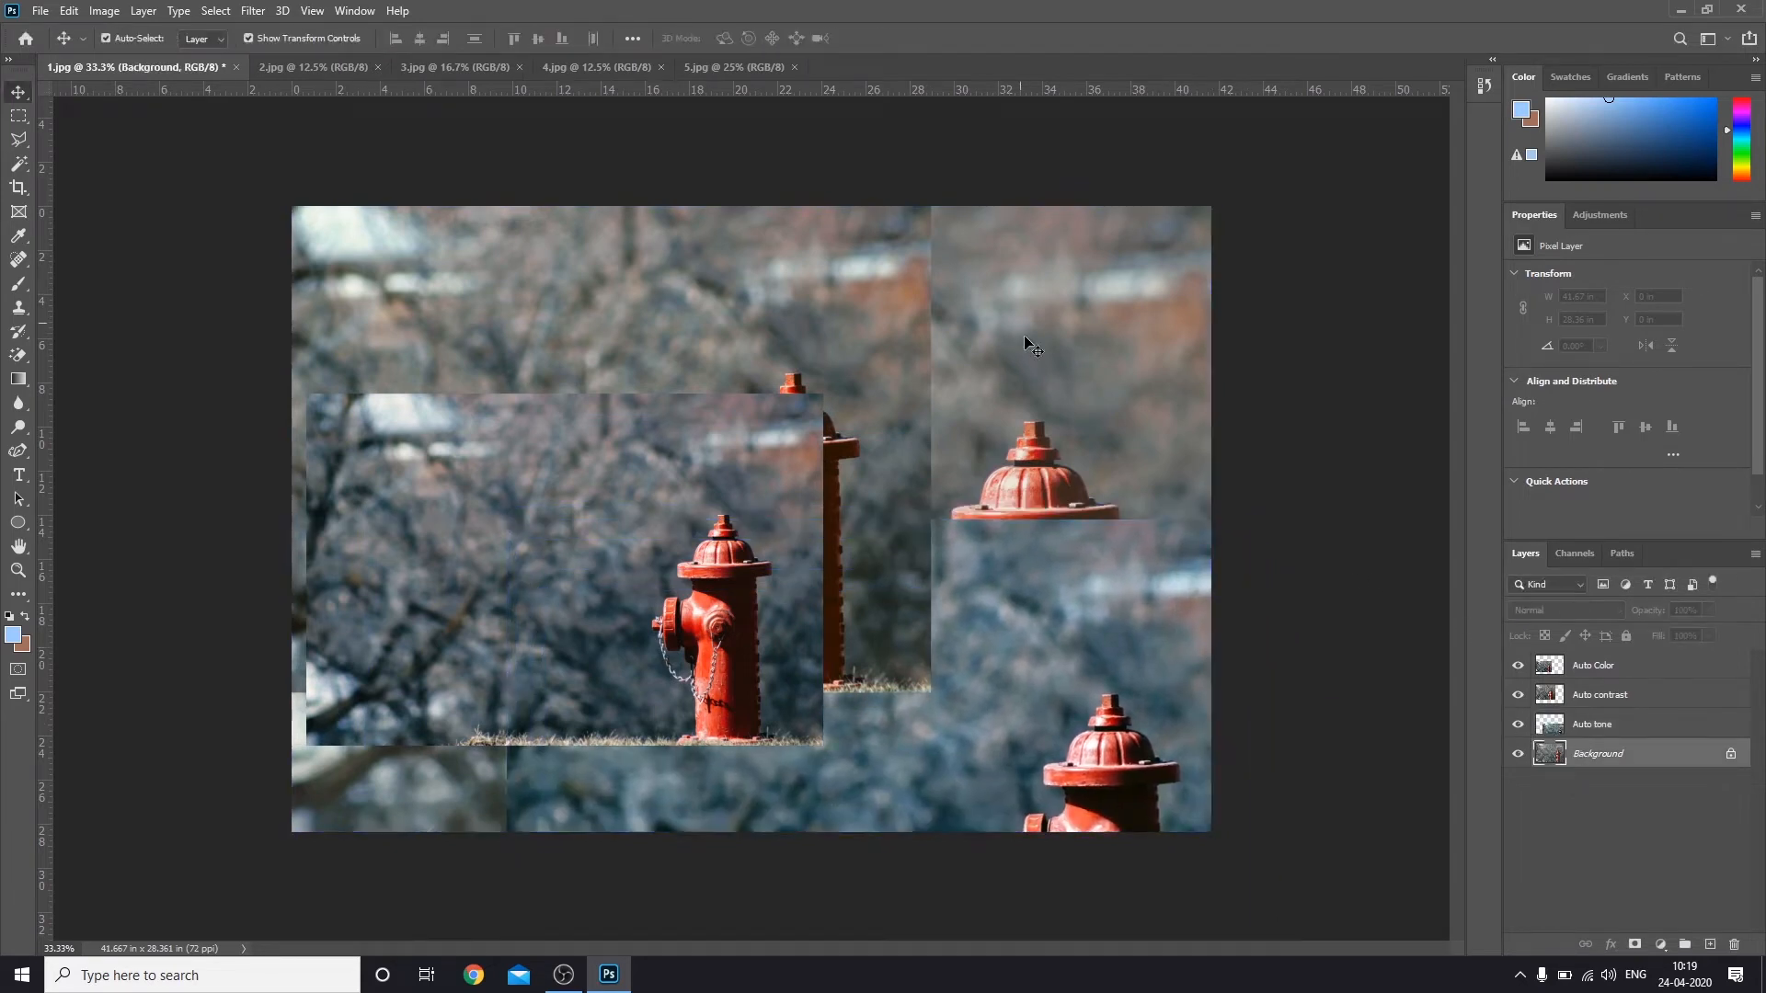
# Step: Select the Auto tone, Auto contrast and Auto Color layers in turn to see which area of the image each covers
pyautogui.click(1569, 726)
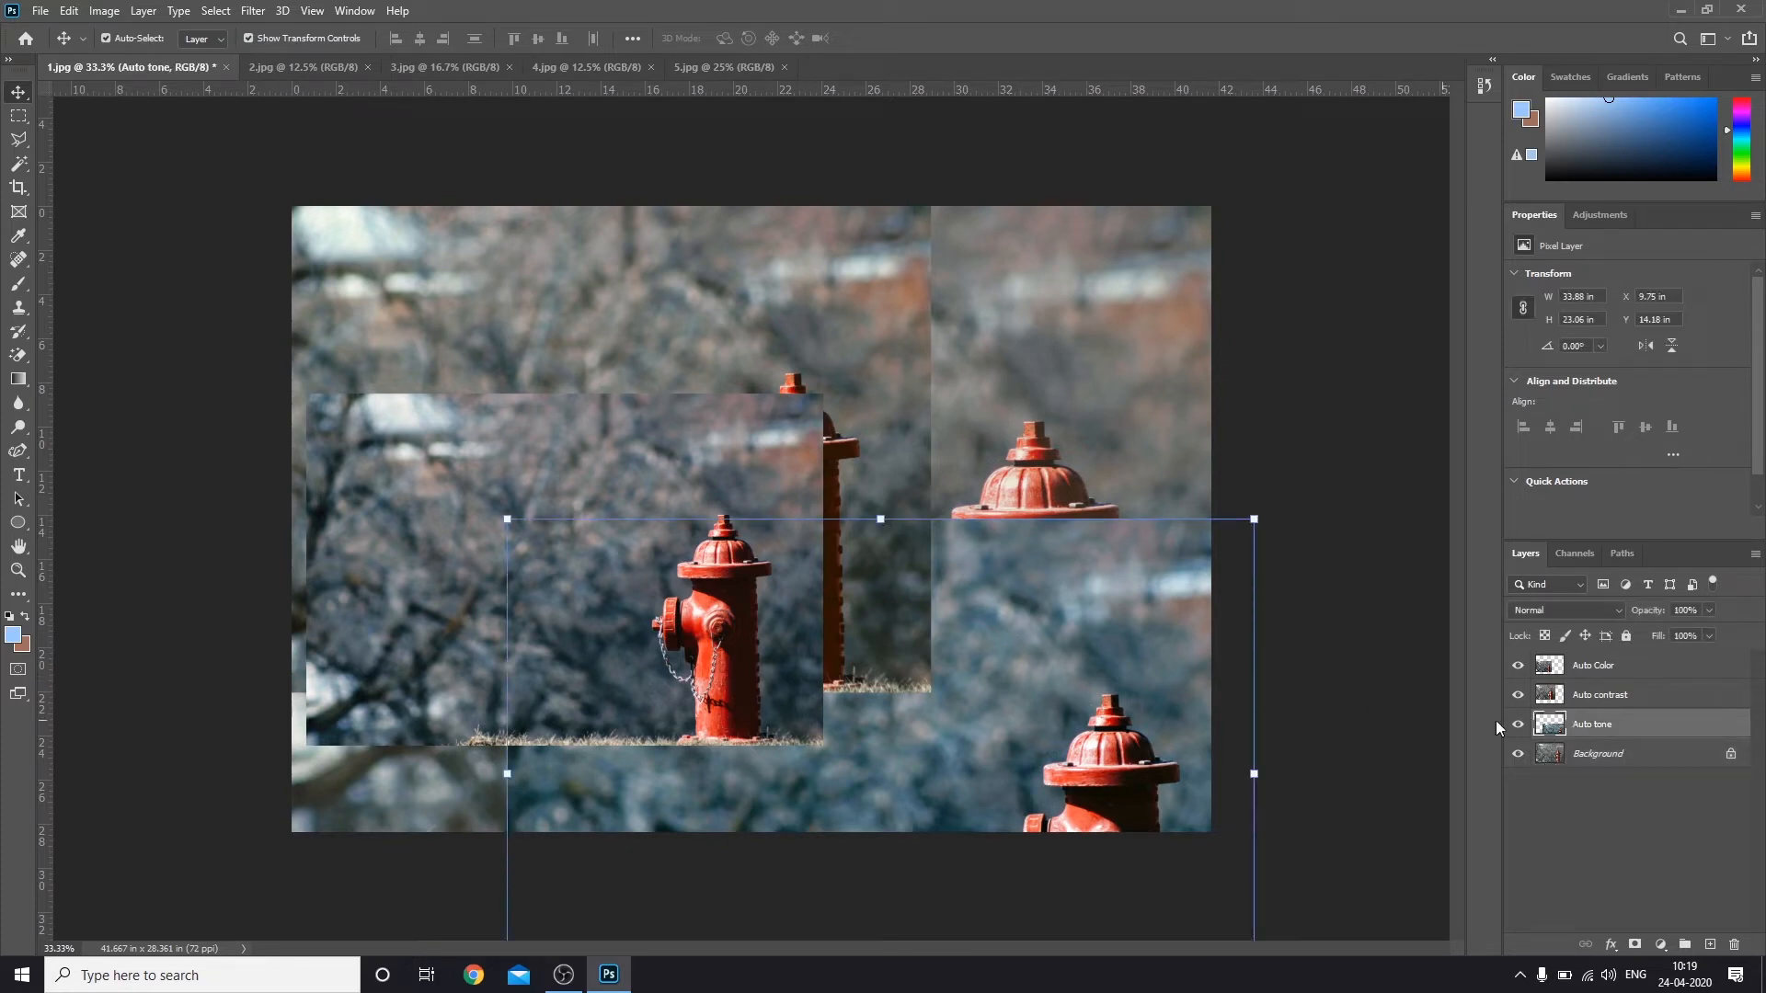
pyautogui.click(1576, 696)
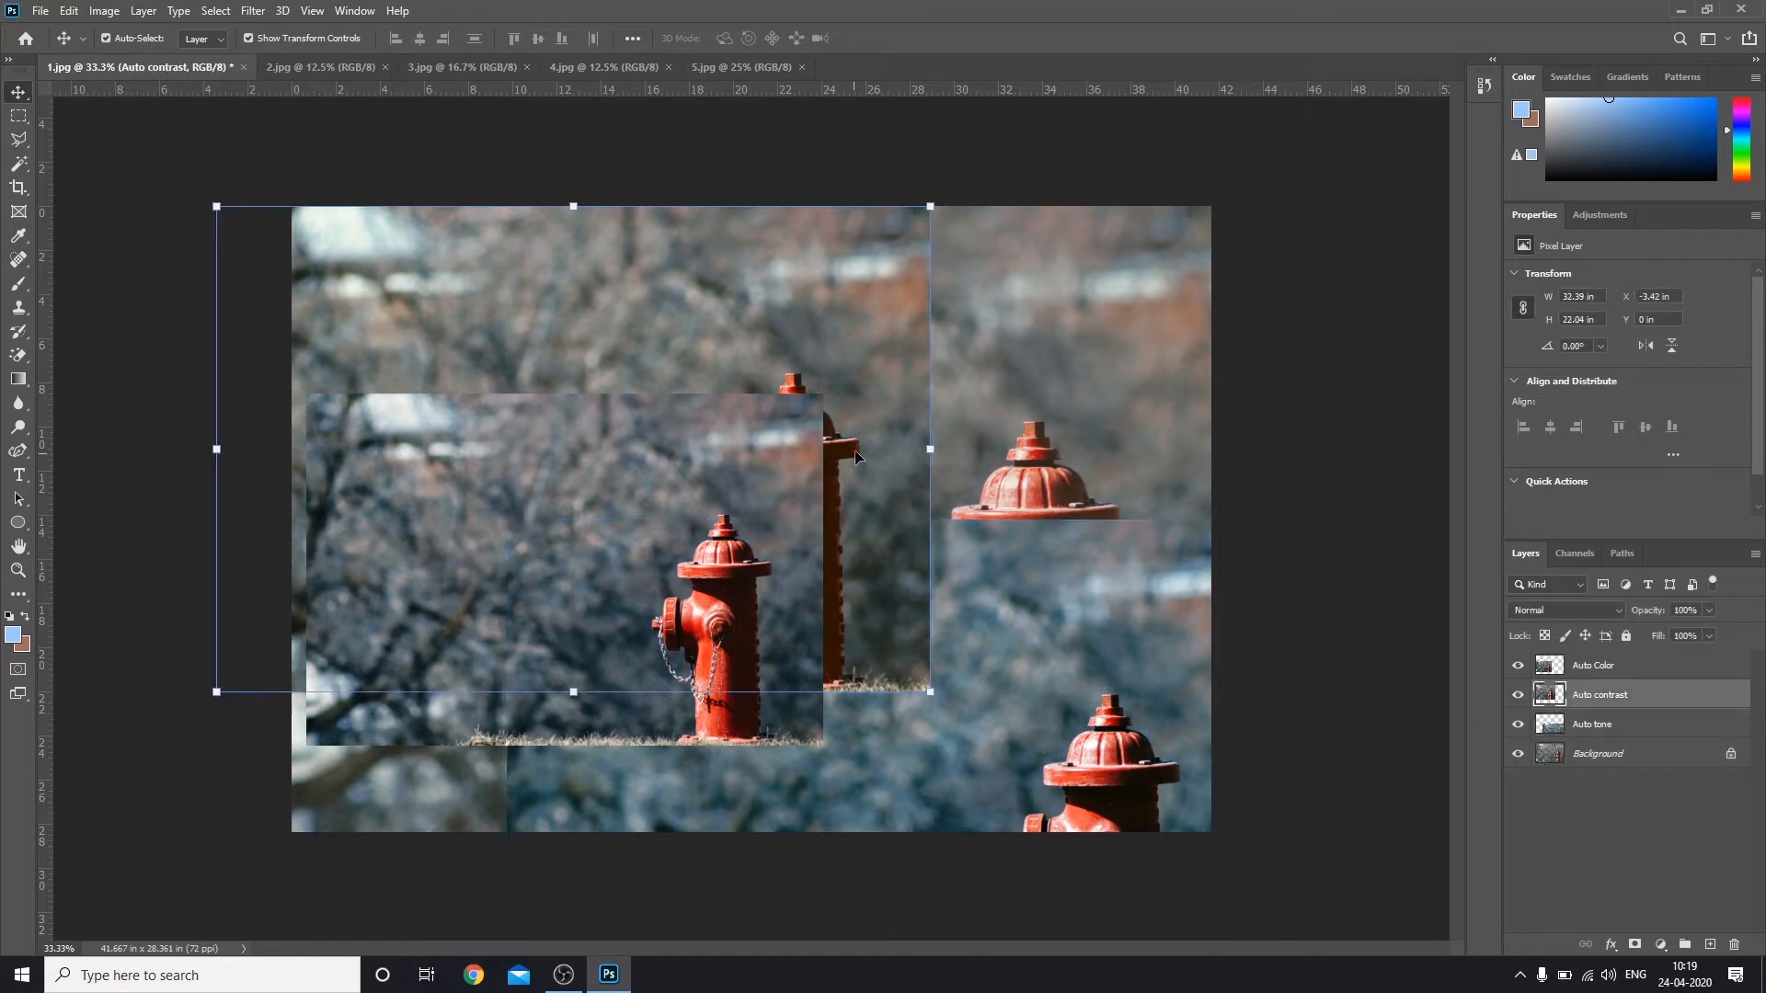
pyautogui.click(1670, 671)
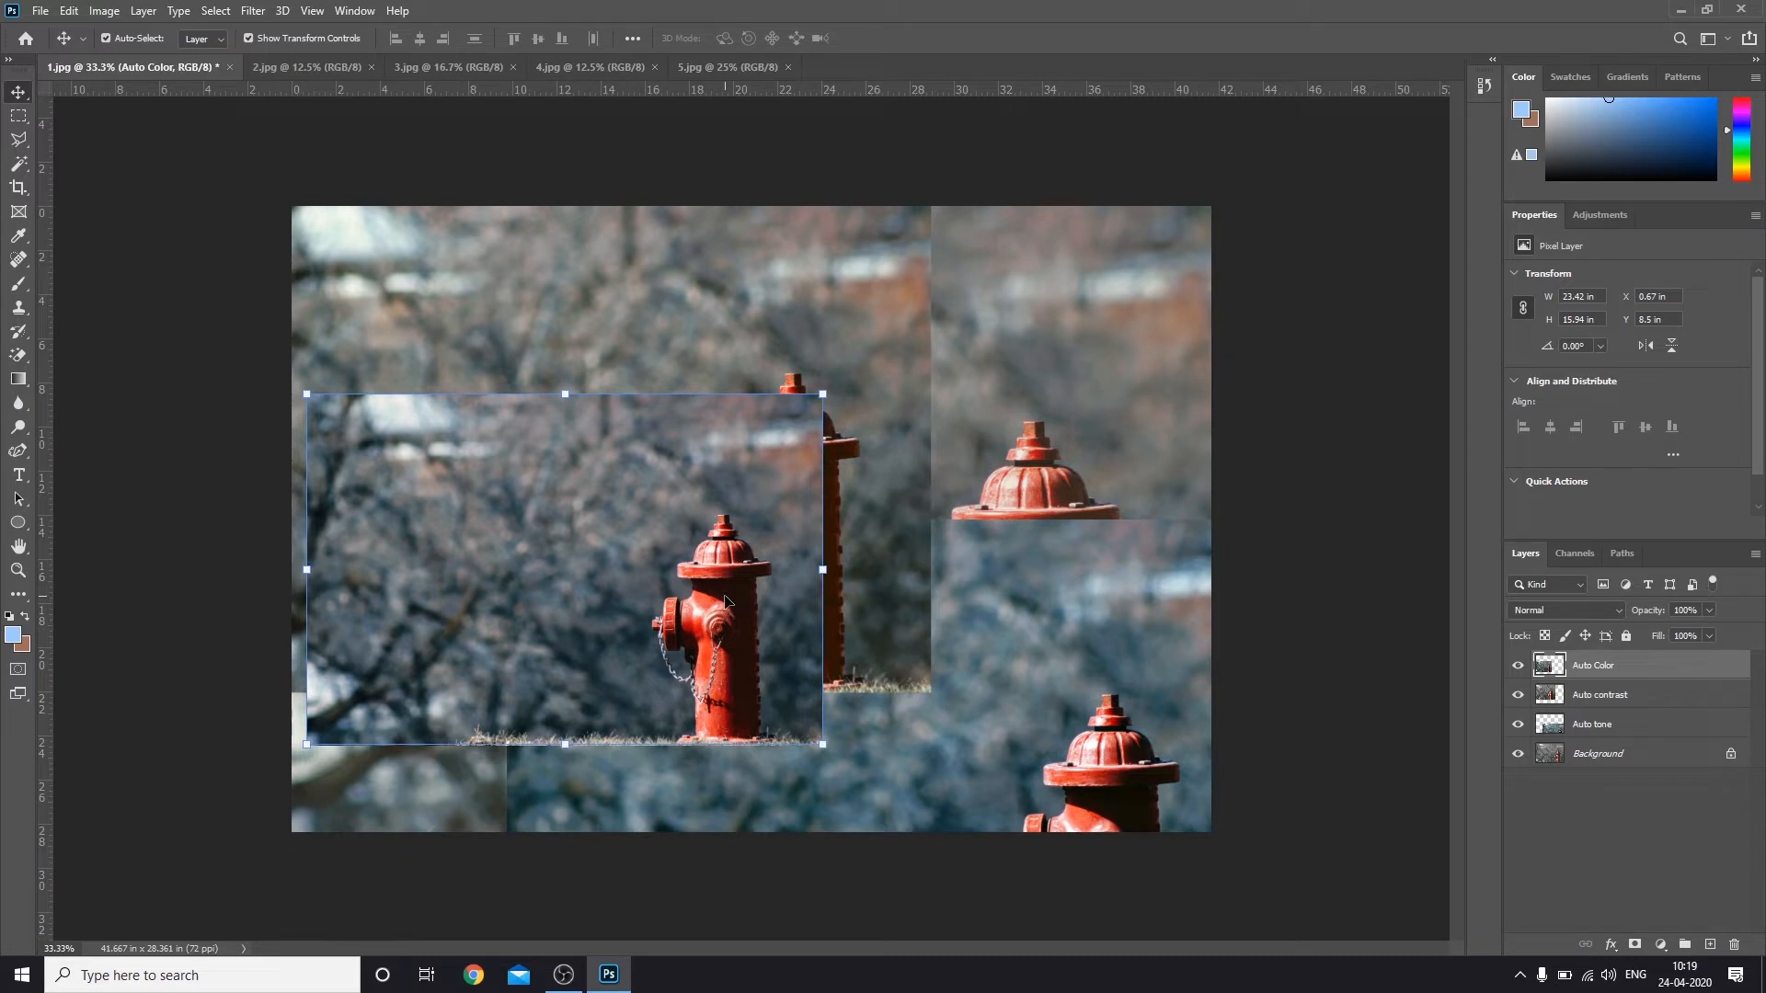
# Step: Undo the scaling and moving of the Auto Color, Auto contrast and Auto tone layers until each covers the whole canvas
pyautogui.press('ctrl')
pyautogui.hotkey('ctrl', 'z')
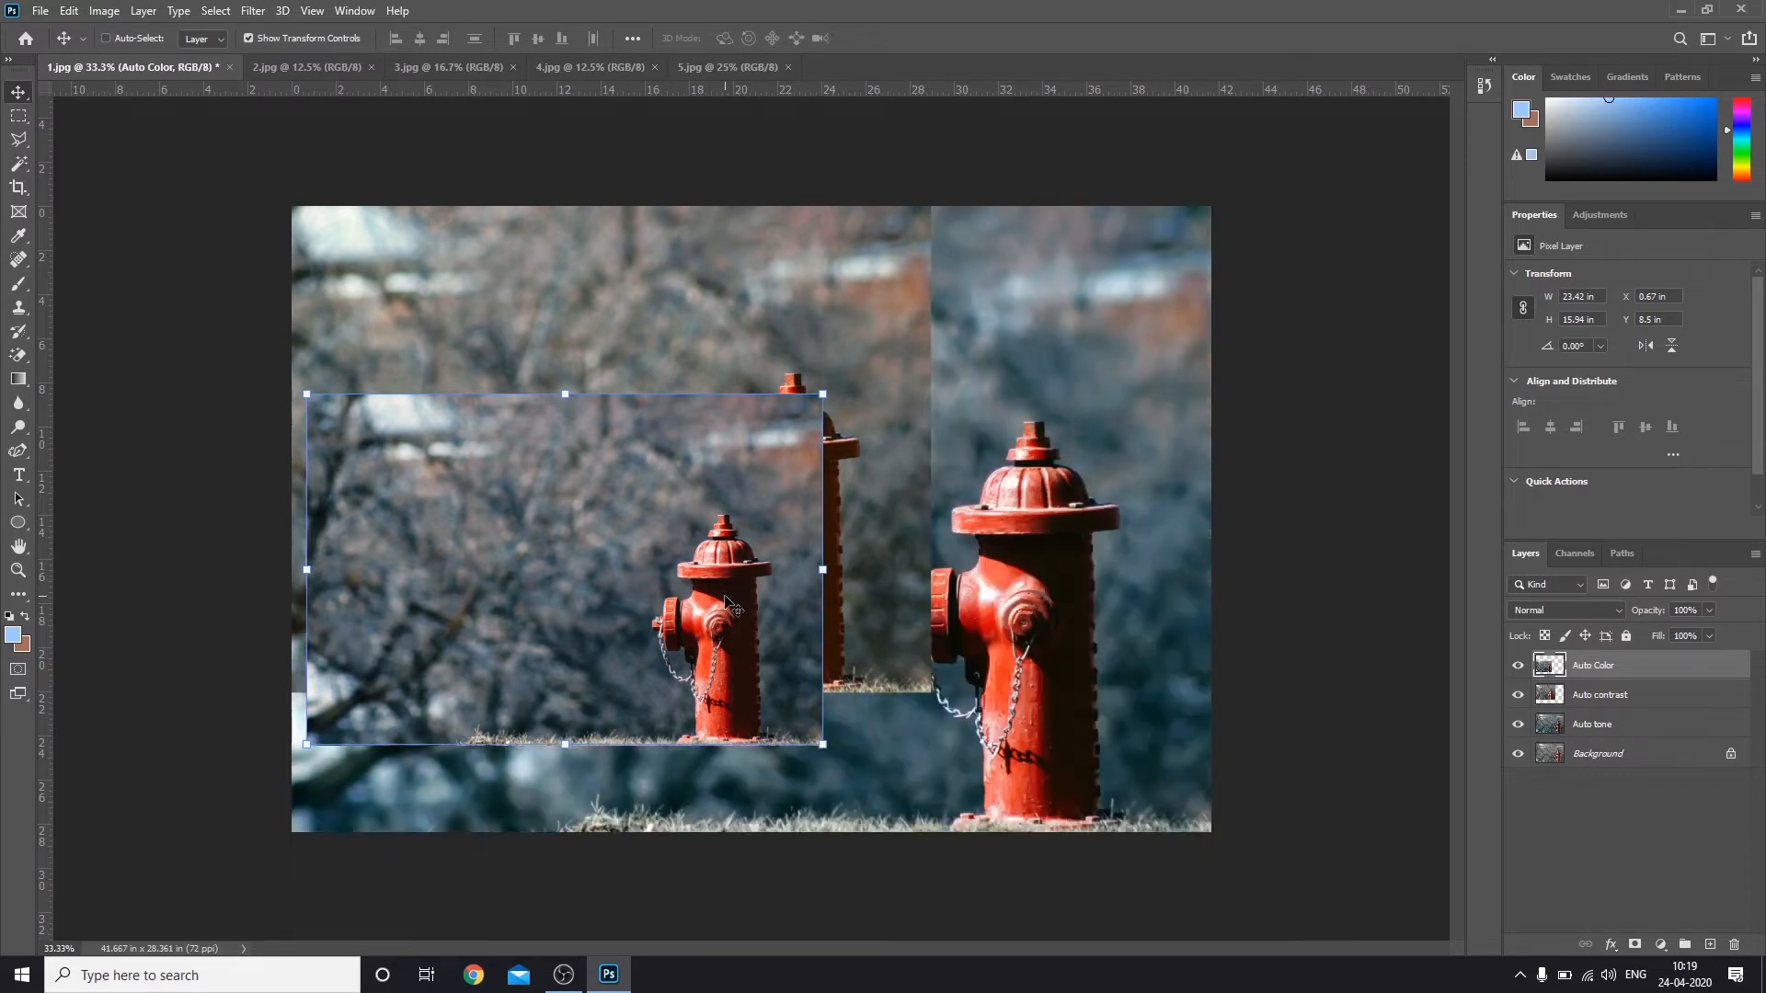
pyautogui.hotkey('ctrl', 'z')
pyautogui.hotkey('ctrl', 'z')
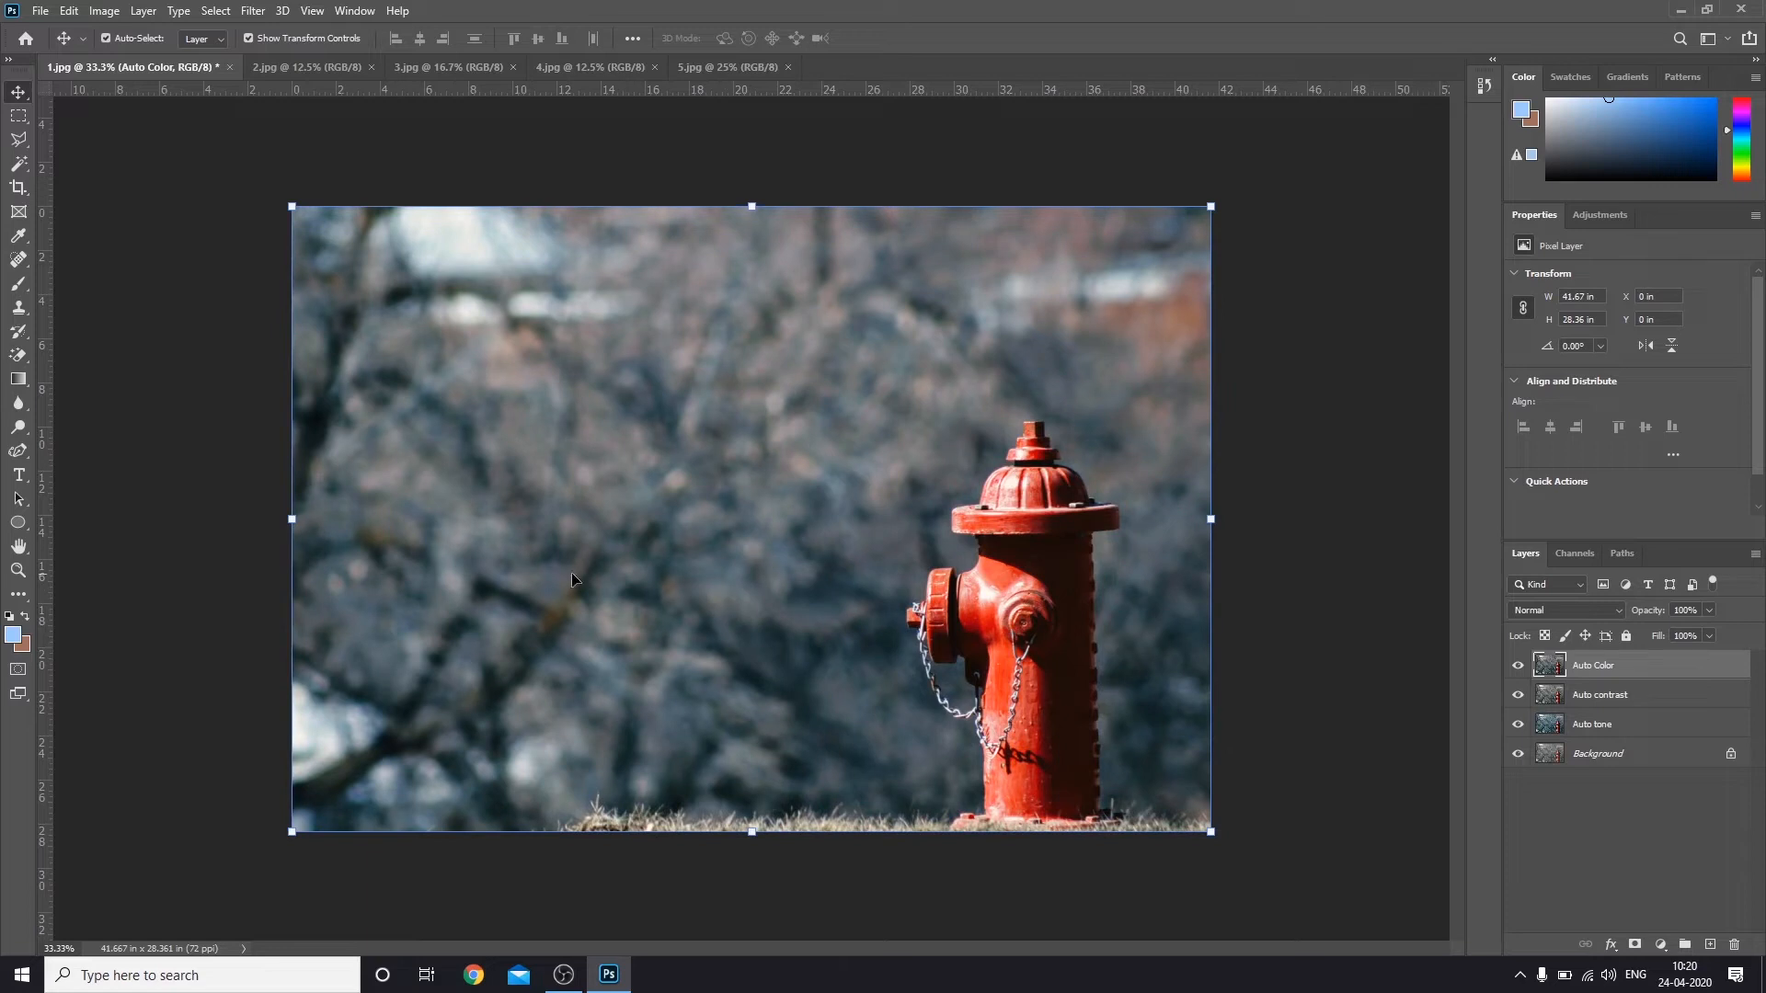
pyautogui.hotkey('ctrl', 't')
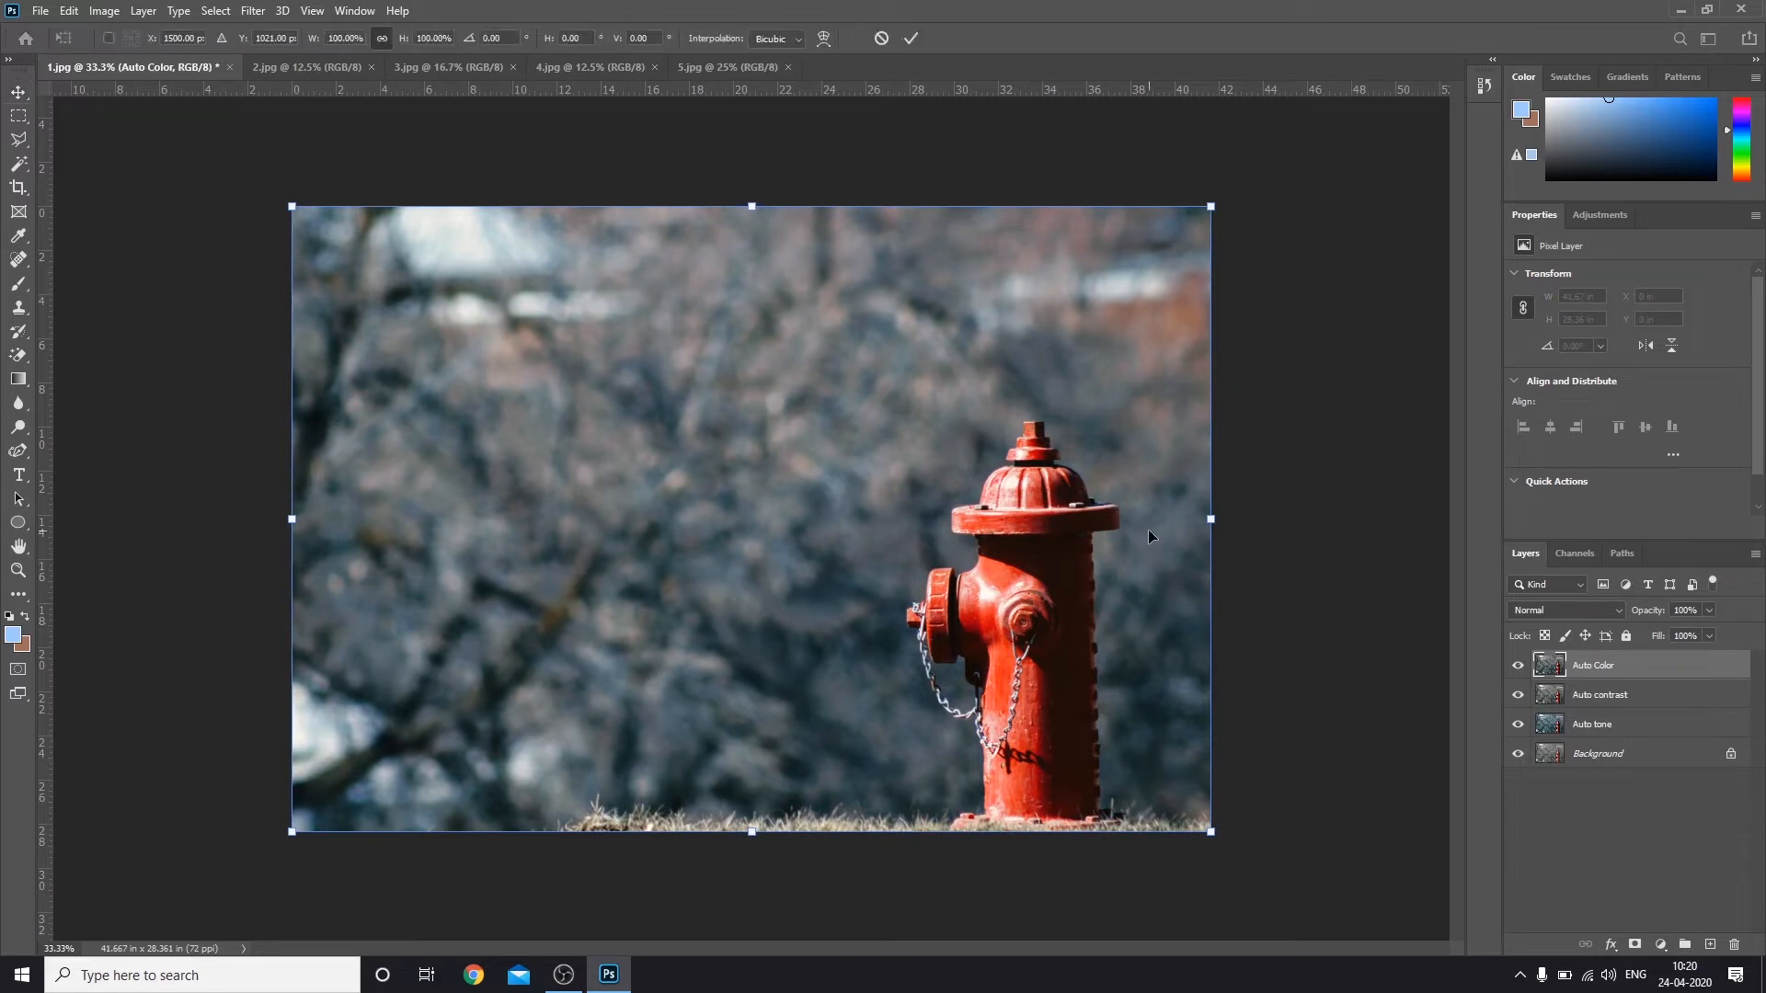
pyautogui.click(910, 38)
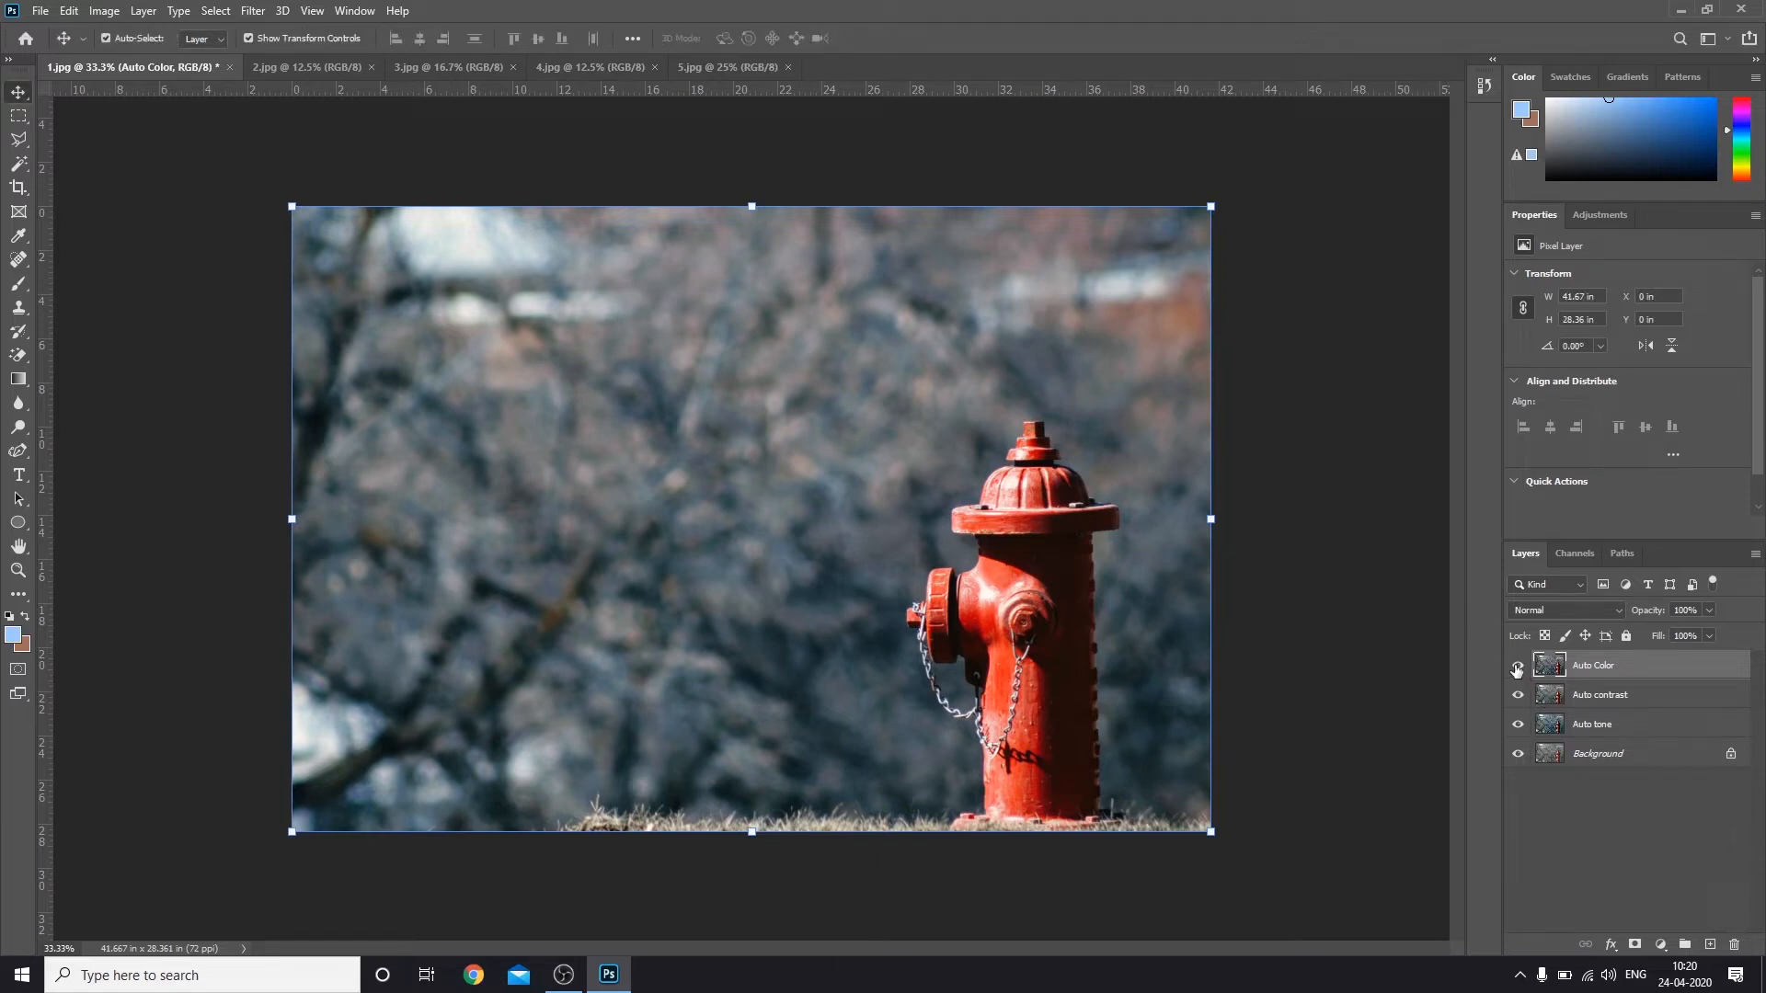
# Step: Hide the Auto Color and Auto contrast layers and move the Auto tone layer to the top of the stack
pyautogui.click(1516, 666)
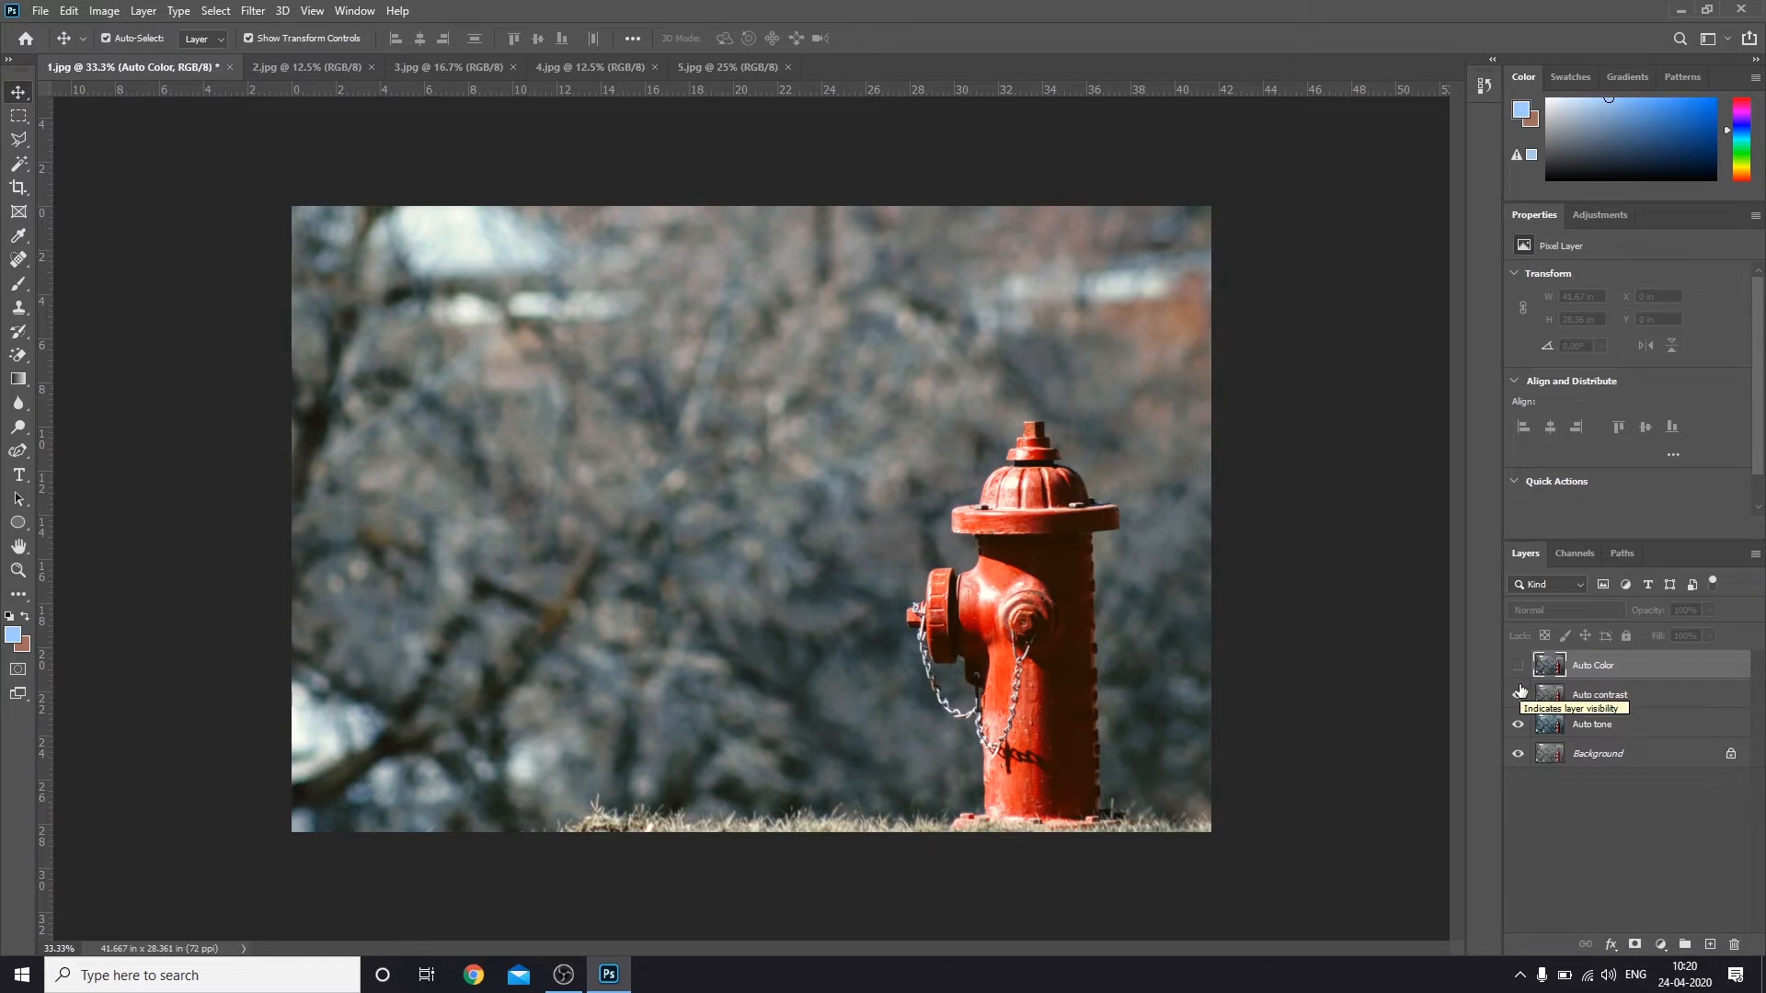
pyautogui.click(1519, 693)
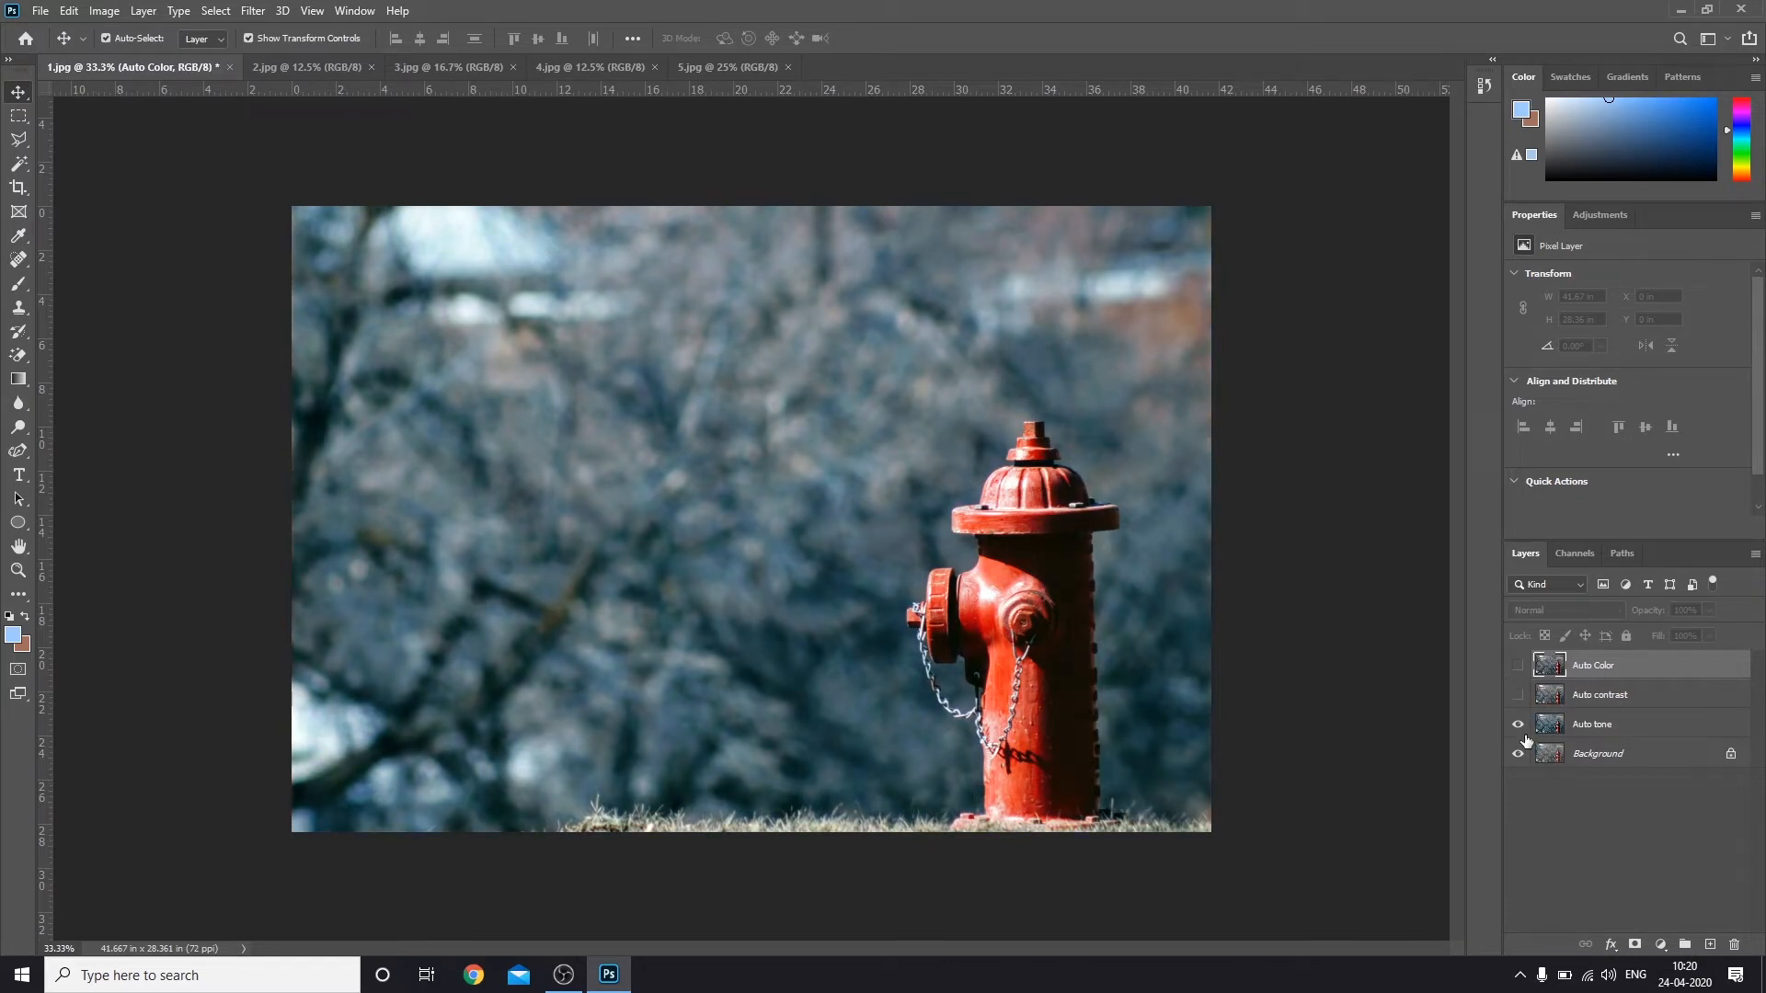
pyautogui.click(1618, 725)
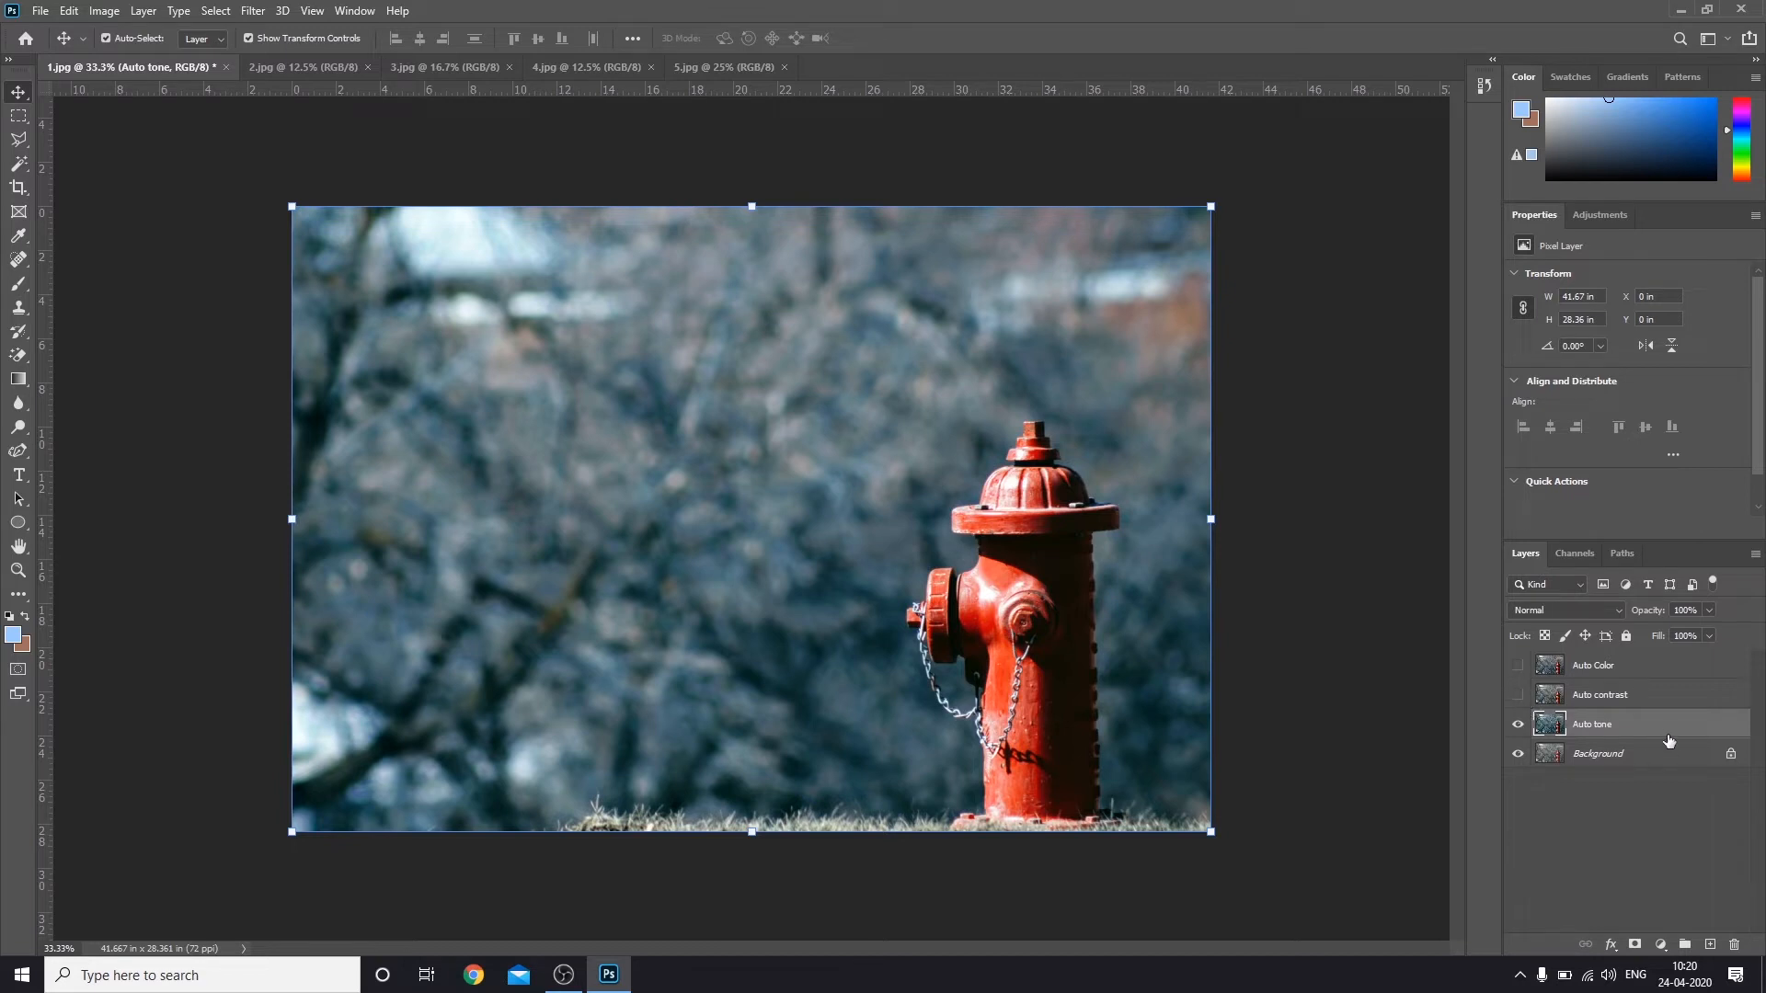
pyautogui.moveTo(1667, 735); pyautogui.dragTo(1639, 659)
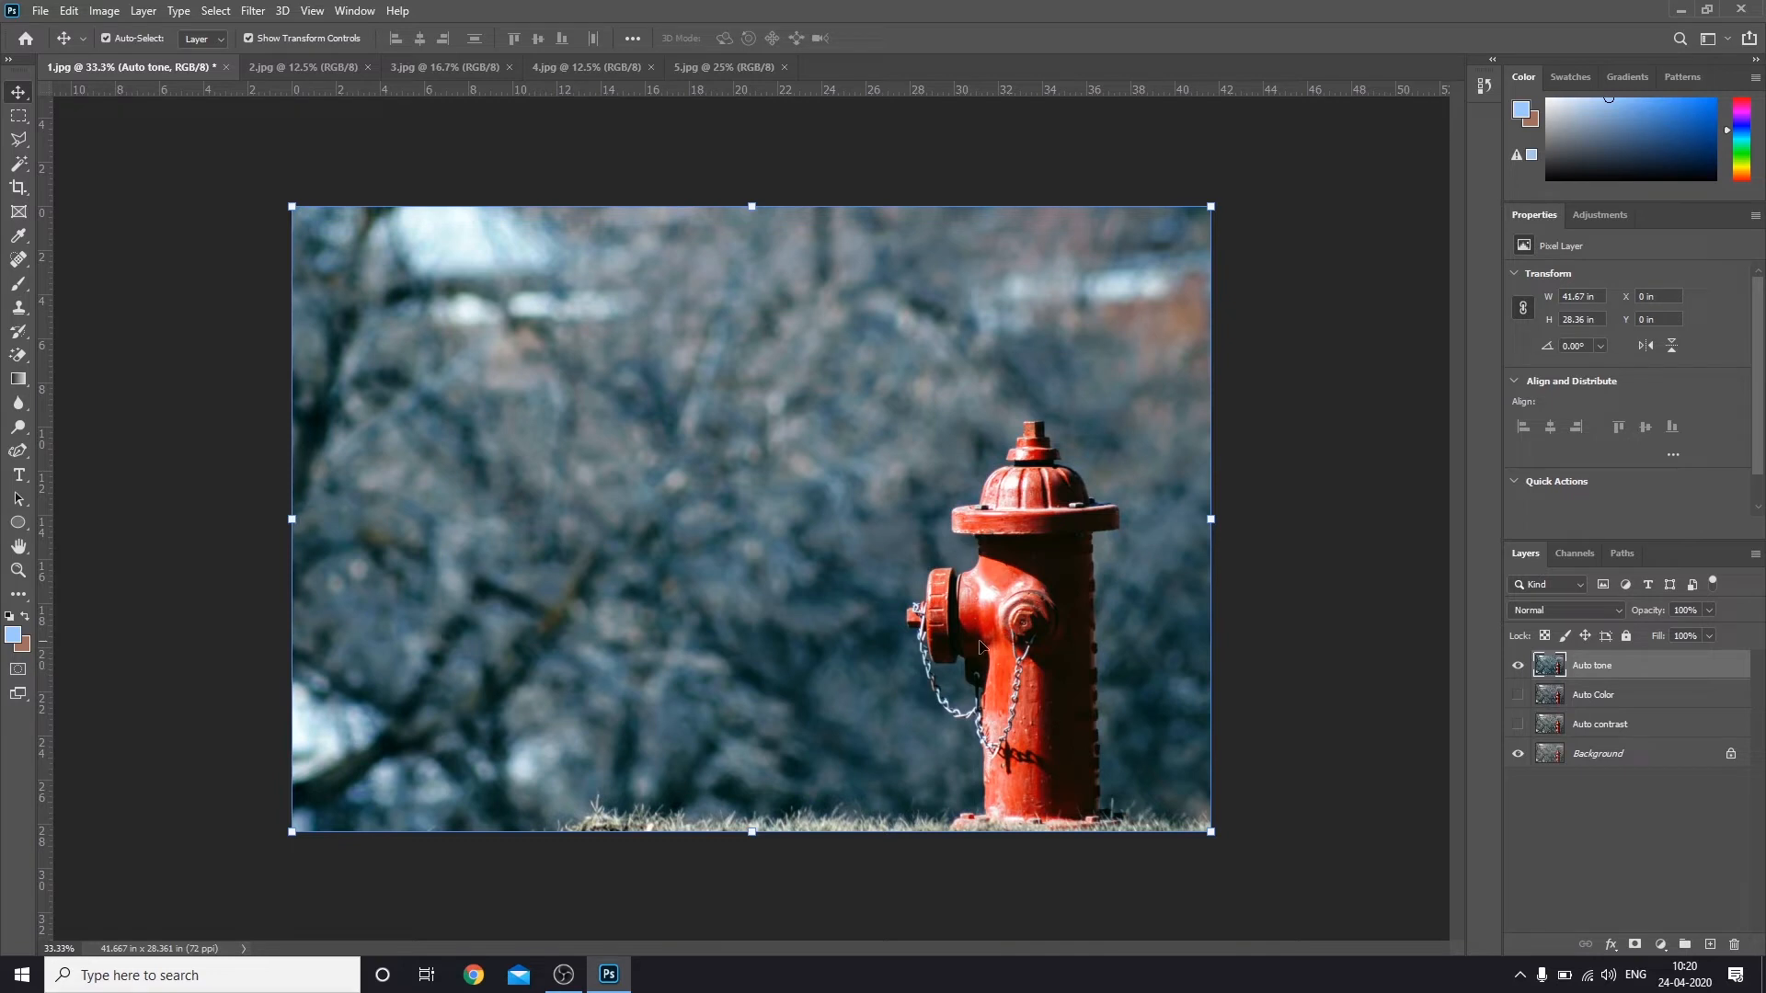
pyautogui.click(1347, 504)
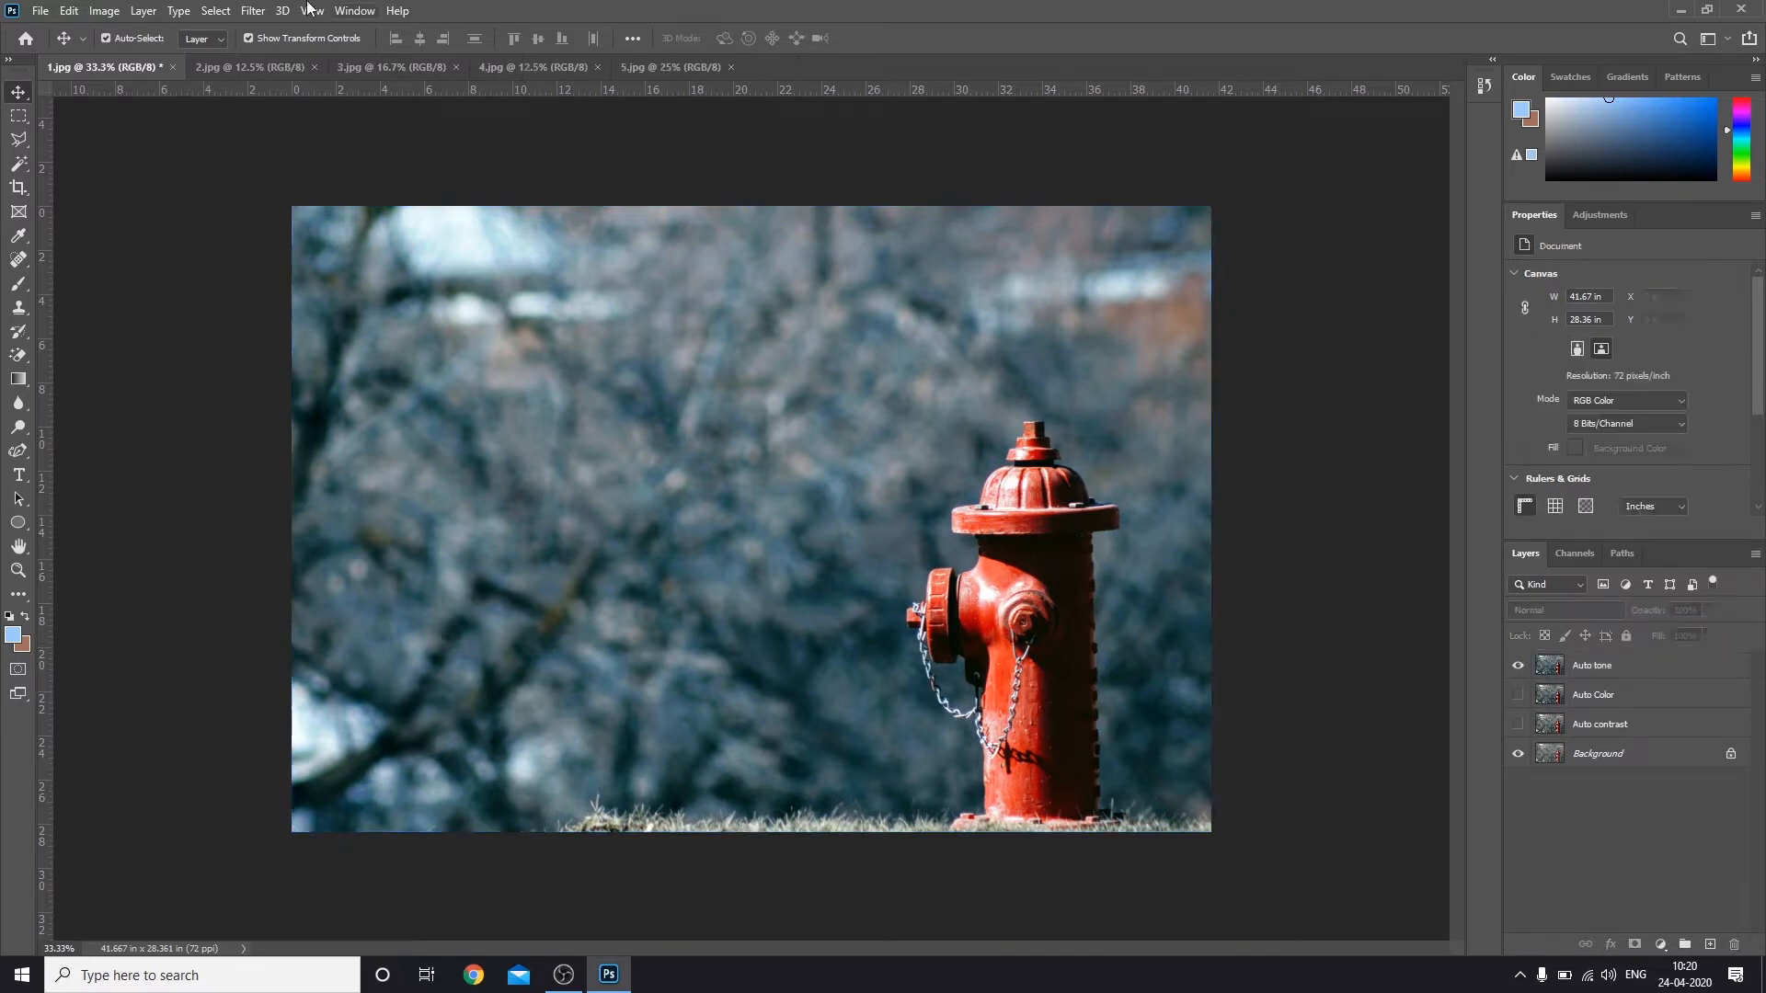
# Step: Save the layered photo on the computer as Photoshop file 1 in lecture 2 practice files with Maximize Compatibility, and close the document
pyautogui.click(43, 11)
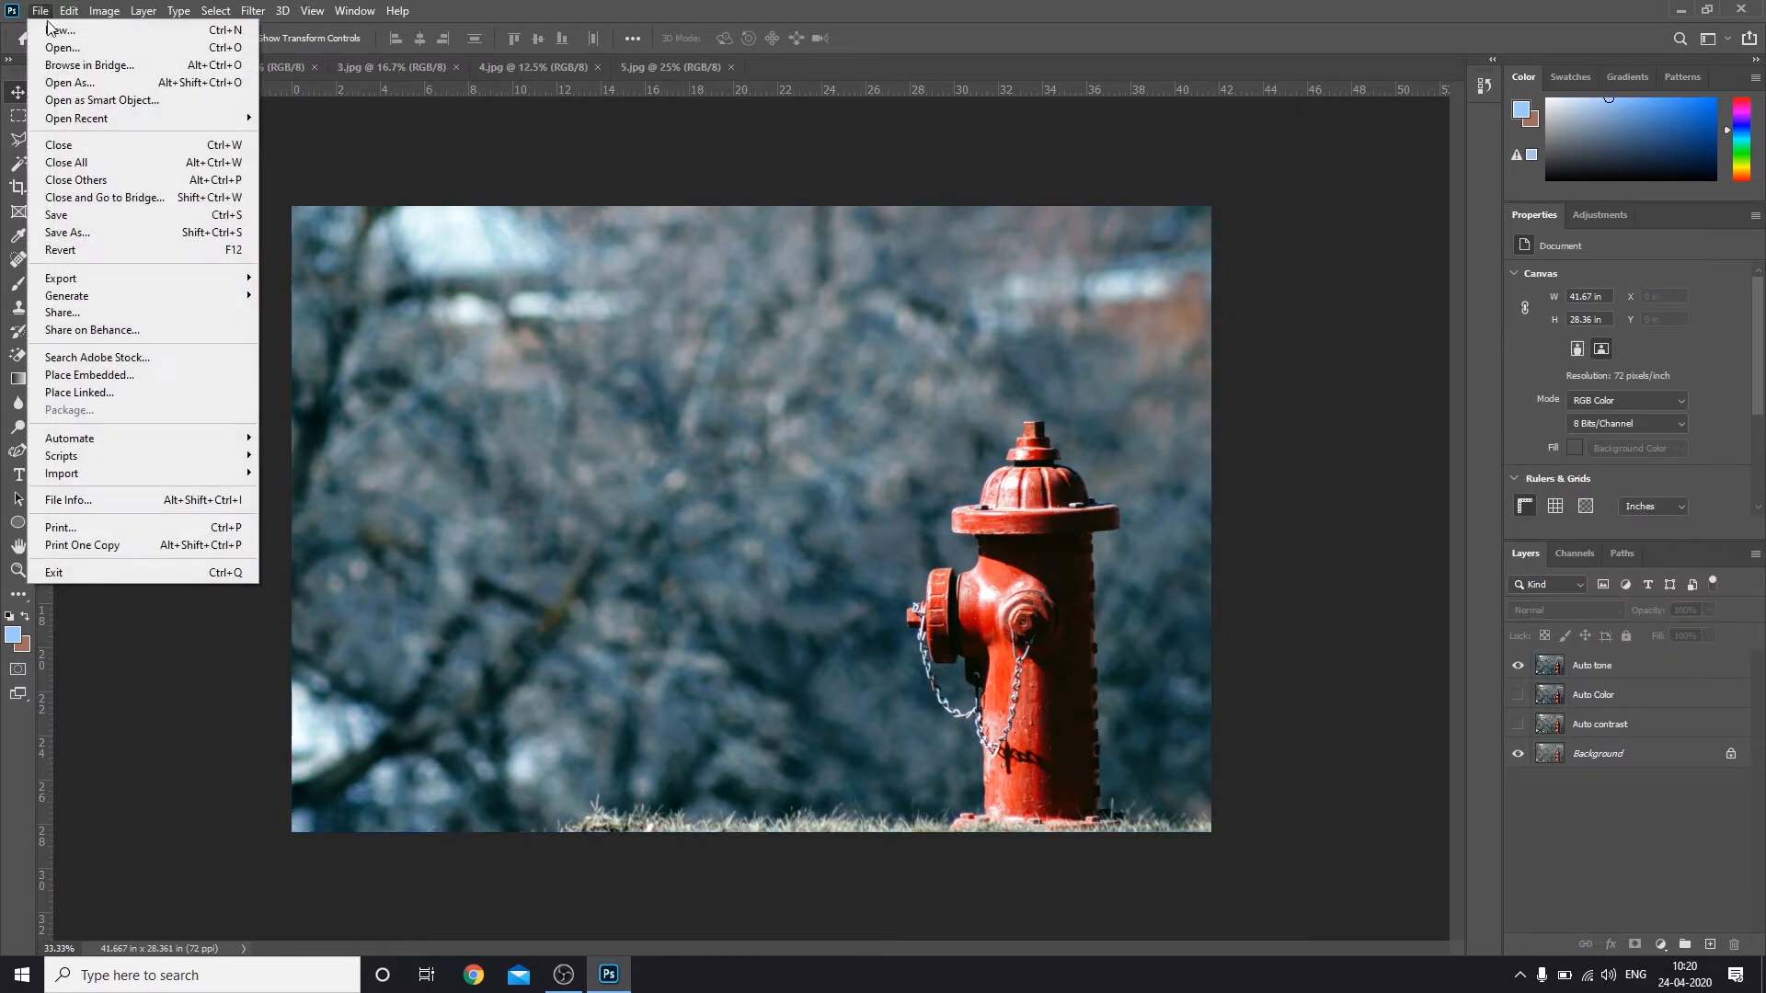
pyautogui.click(55, 217)
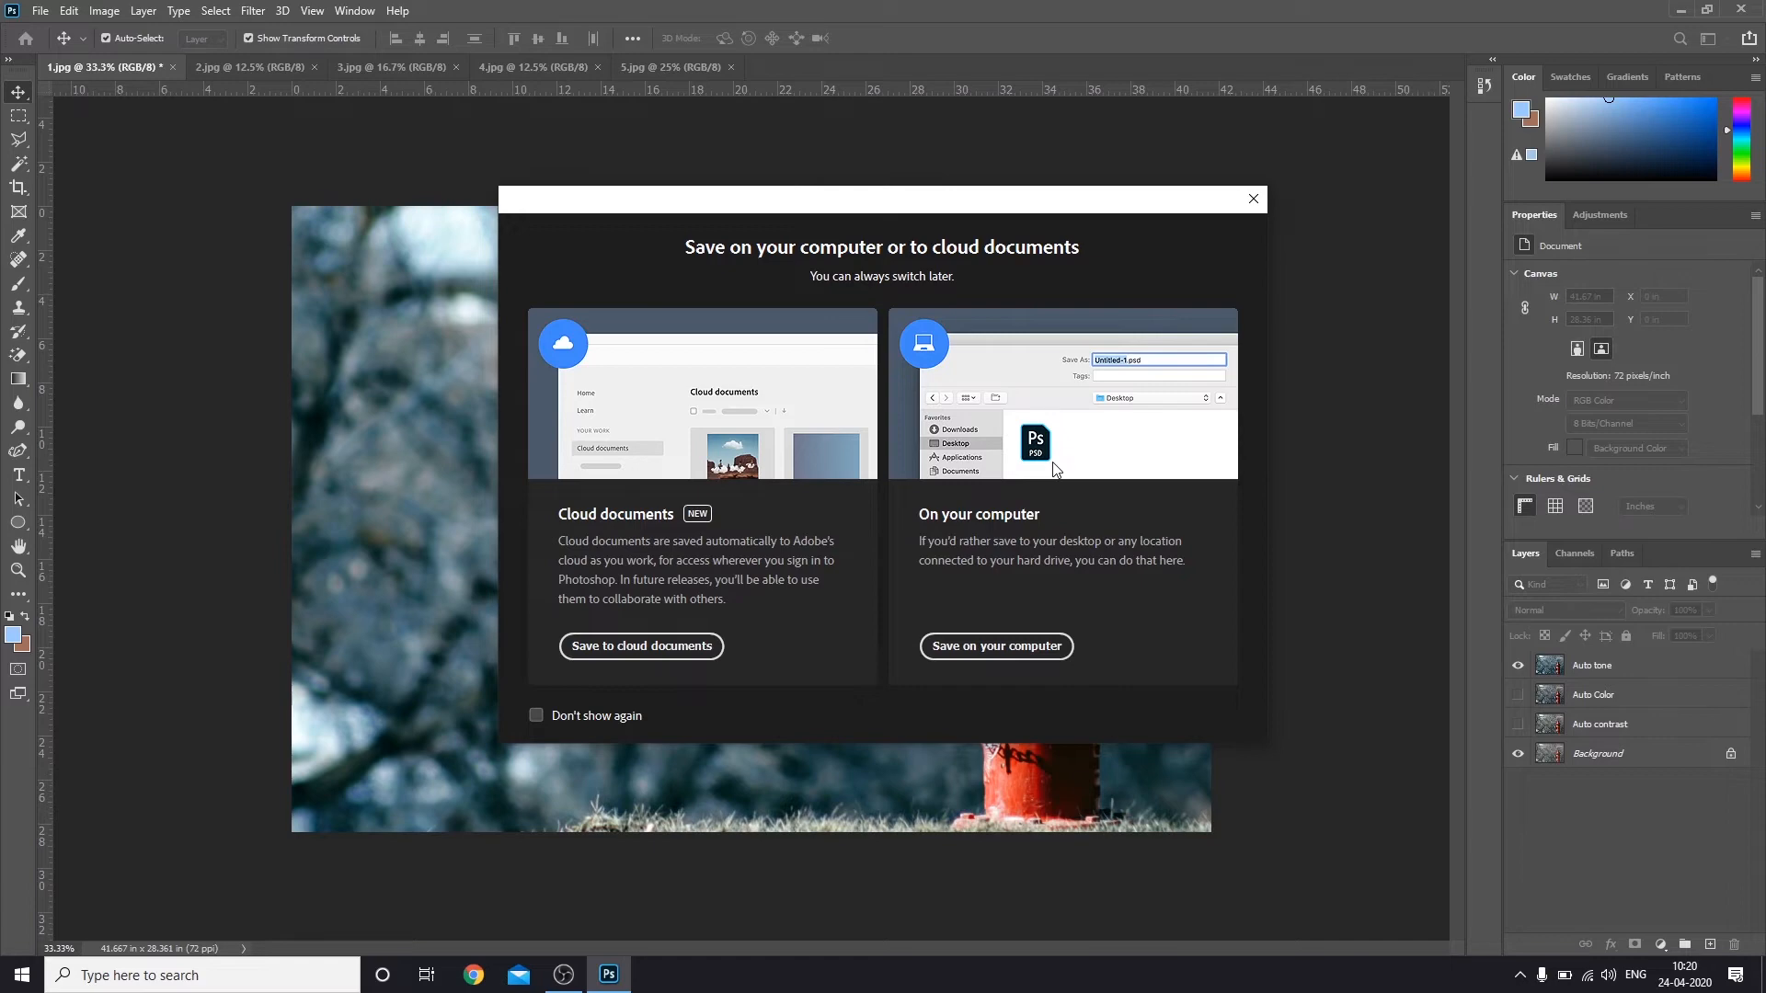
pyautogui.click(987, 648)
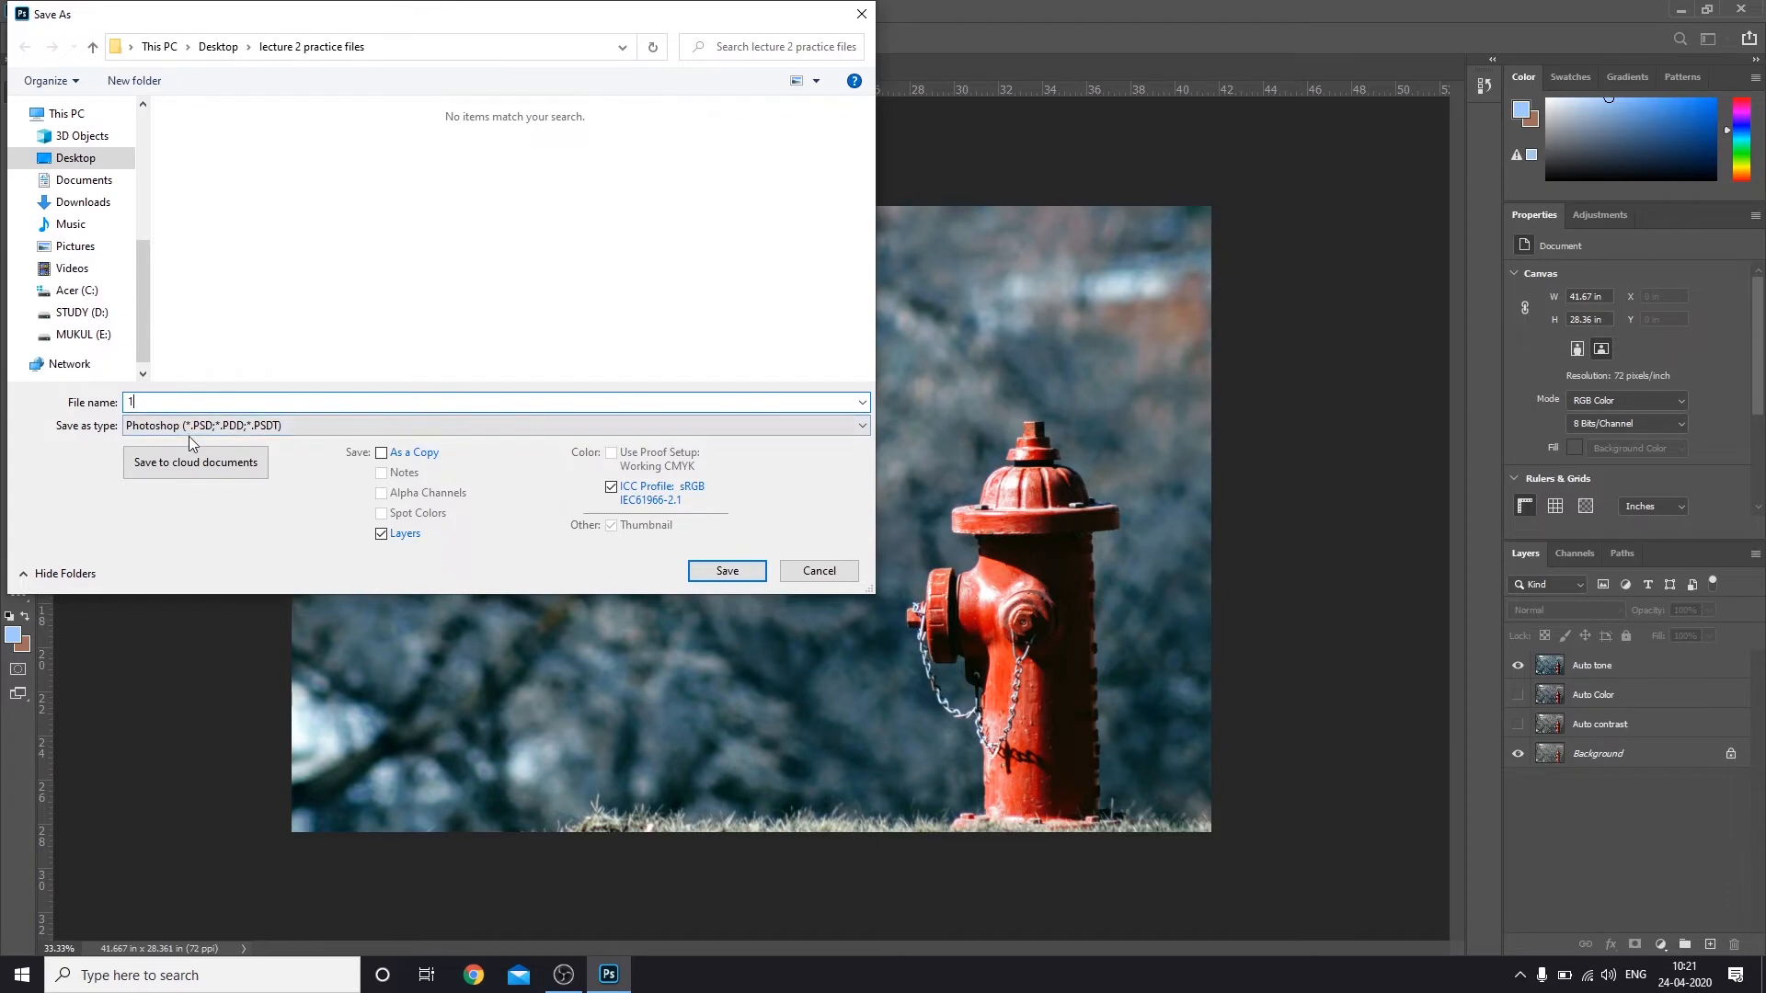
pyautogui.click(191, 429)
pyautogui.click(191, 429)
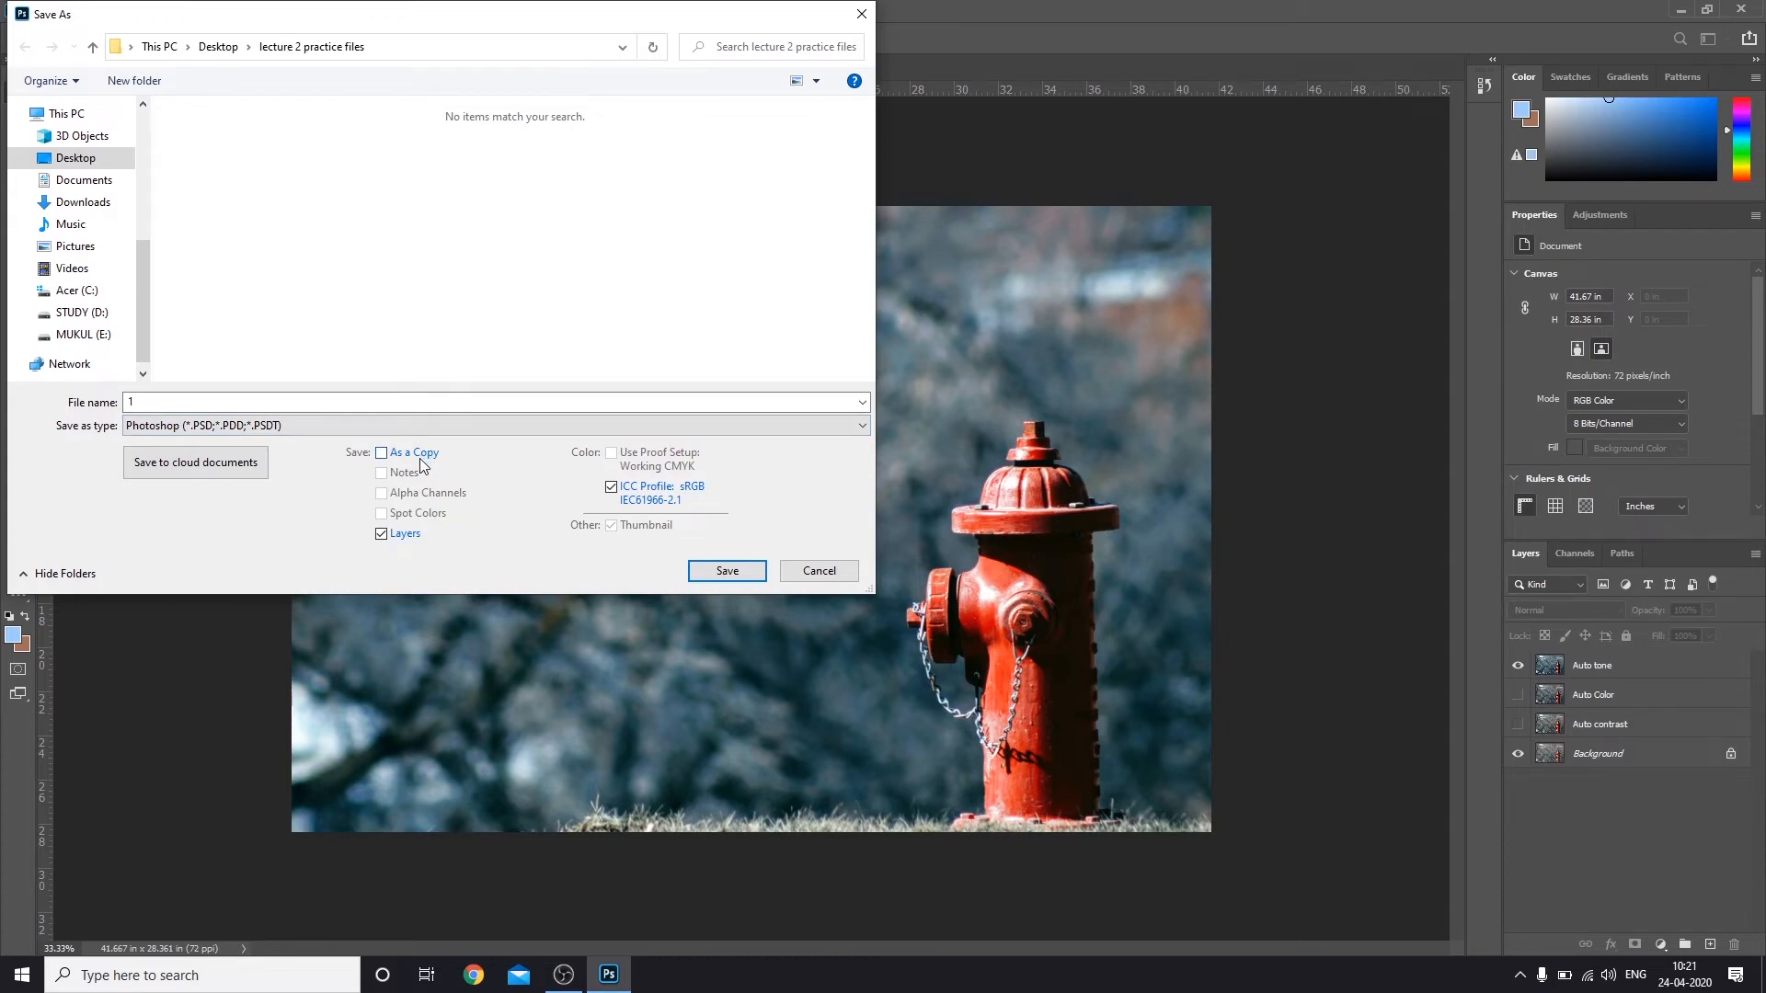
pyautogui.click(704, 567)
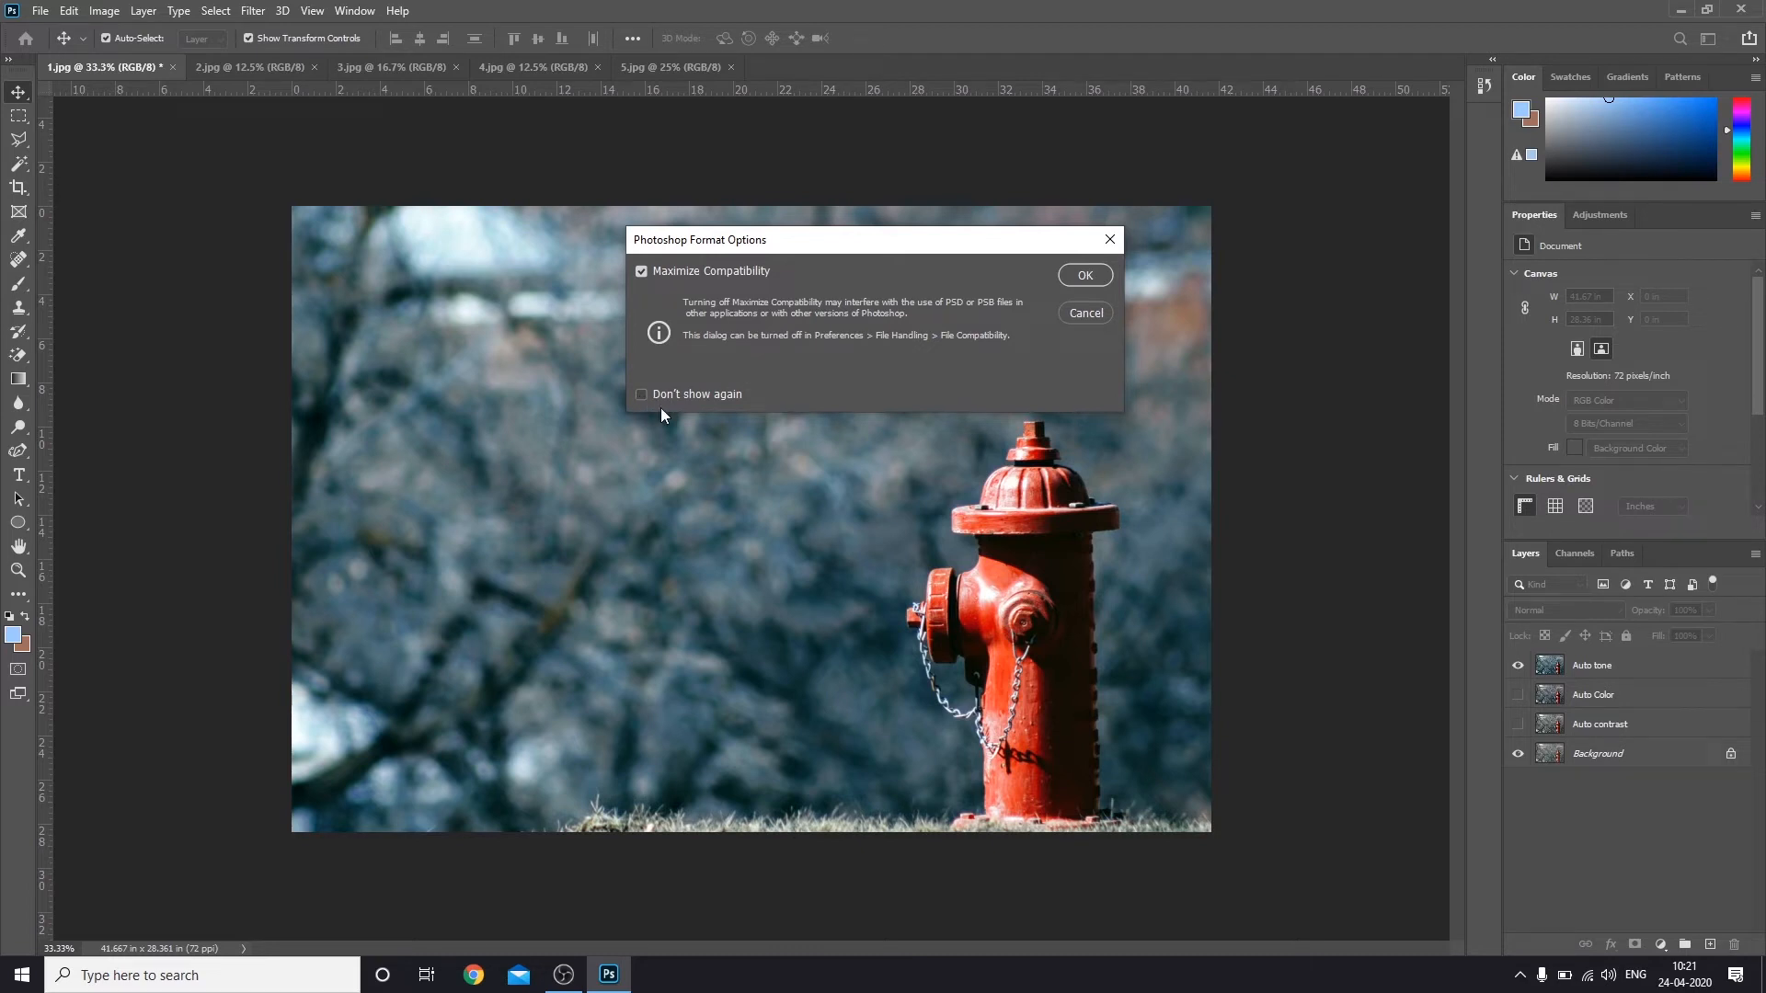
pyautogui.click(1085, 274)
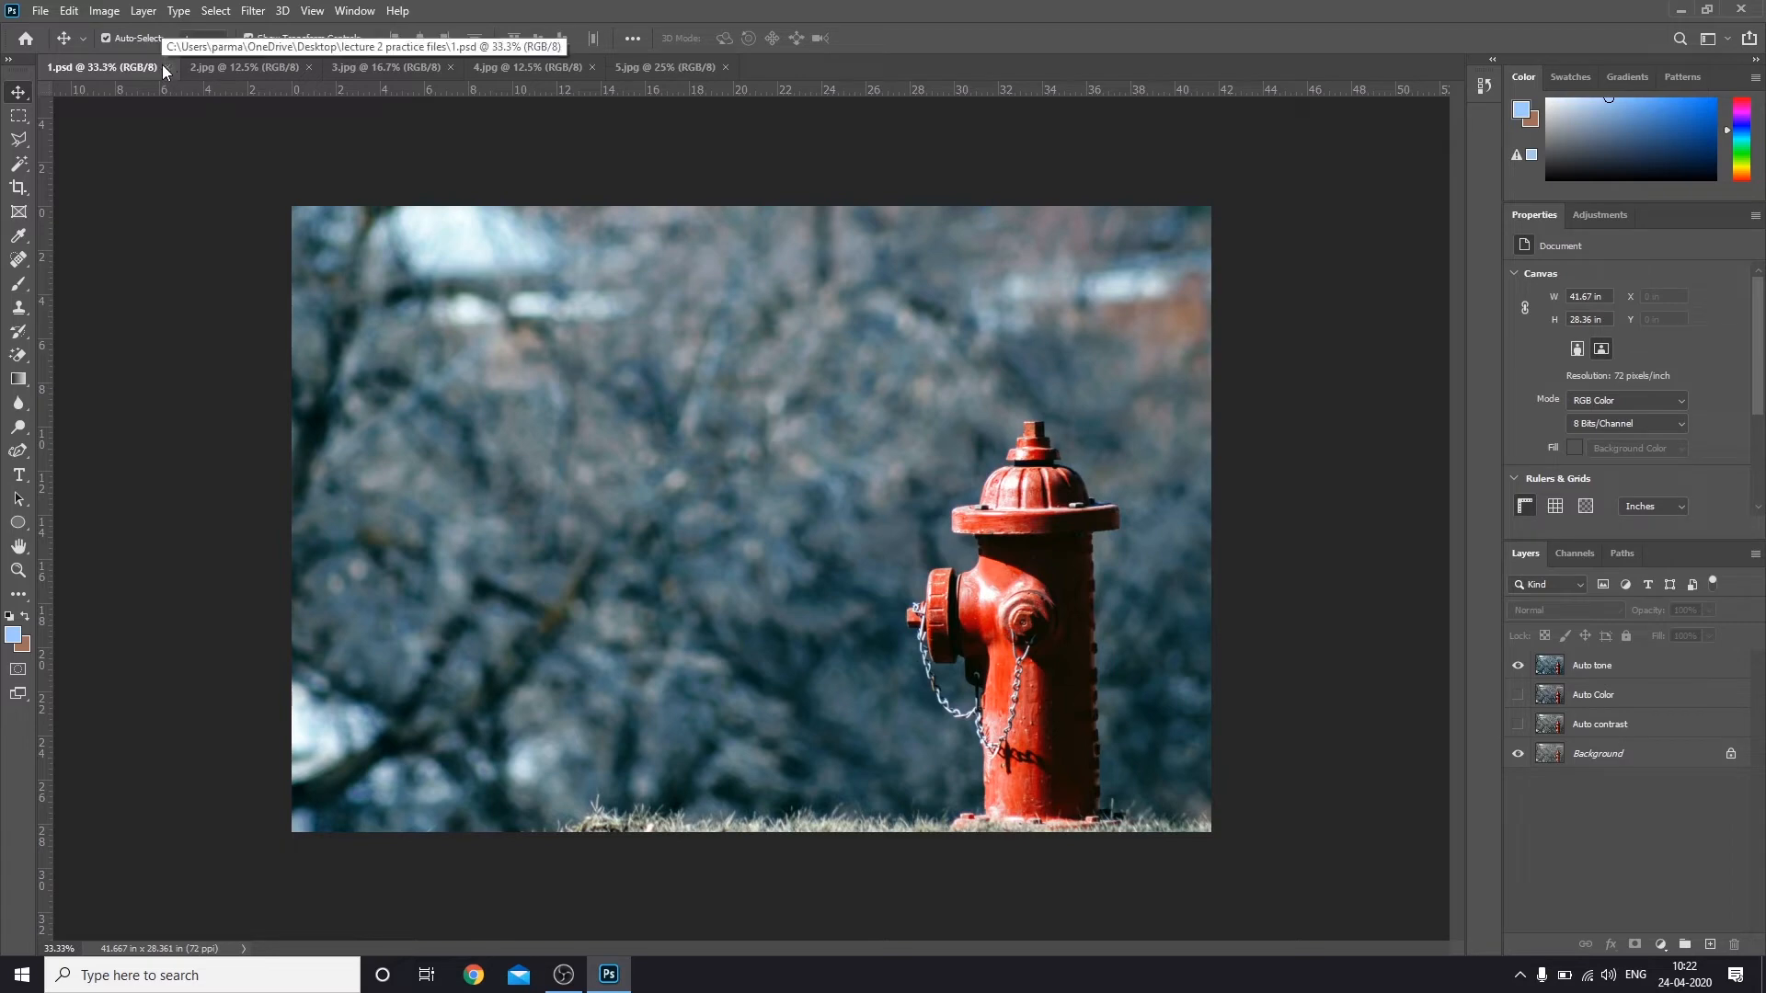
pyautogui.click(40, 11)
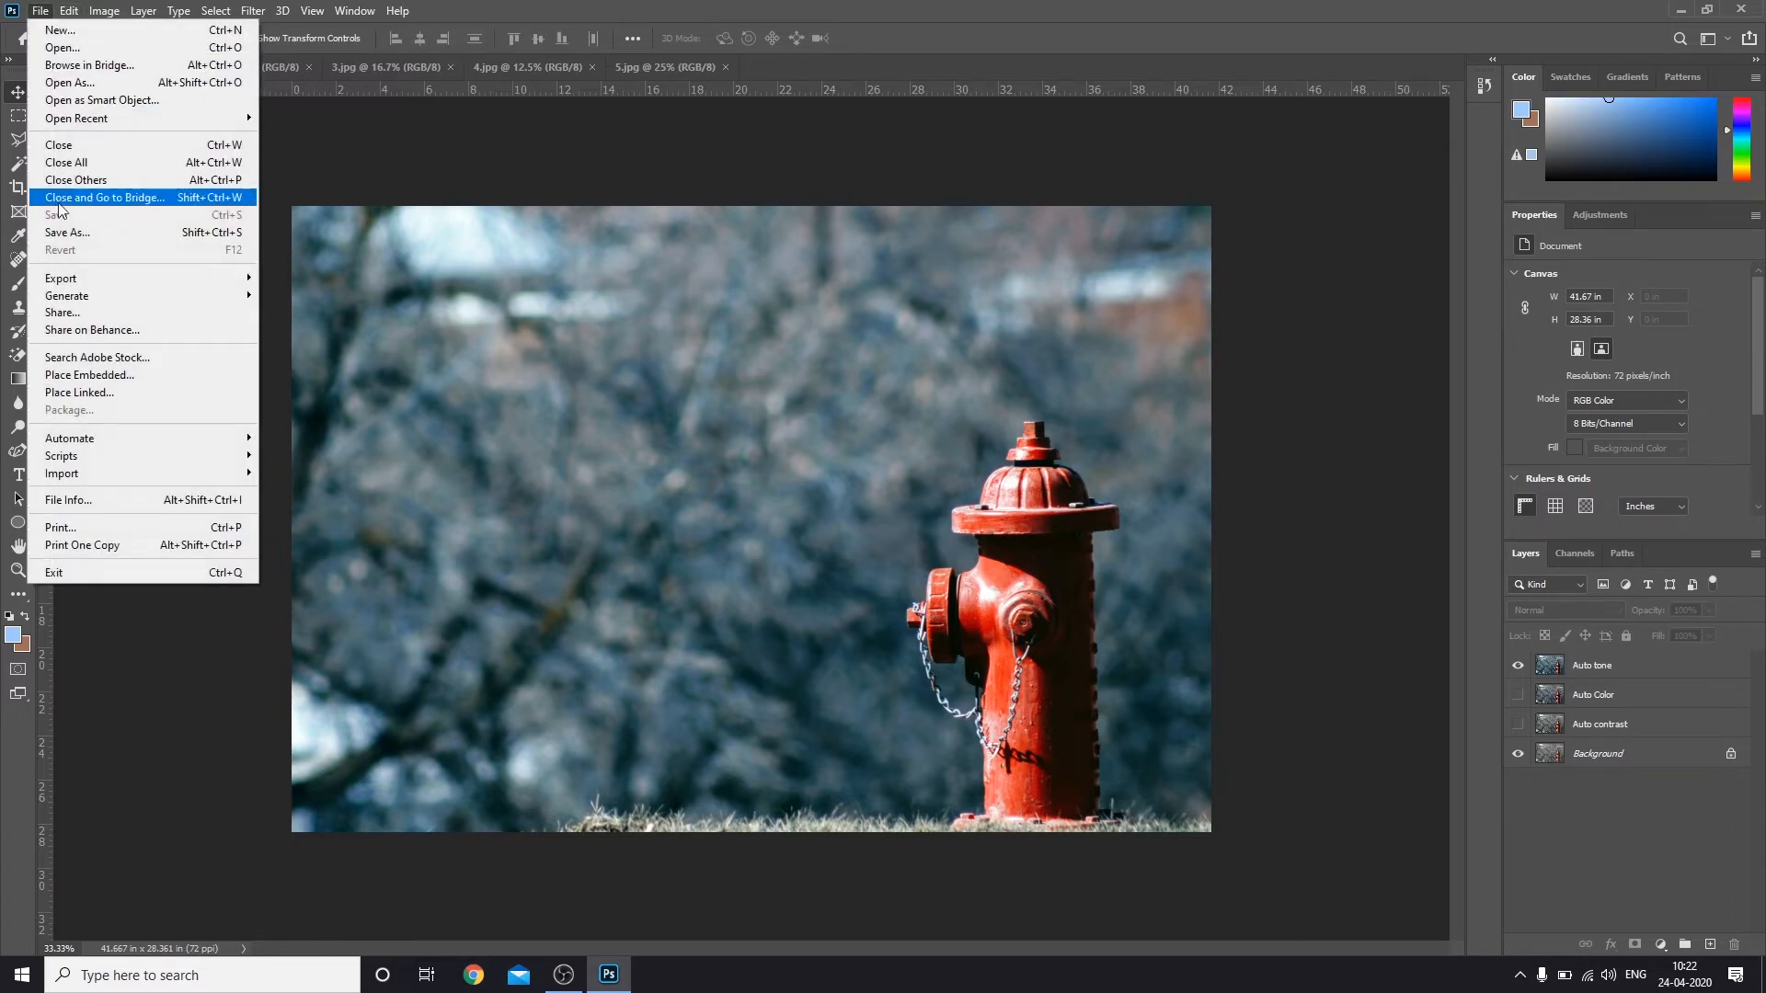
pyautogui.click(61, 145)
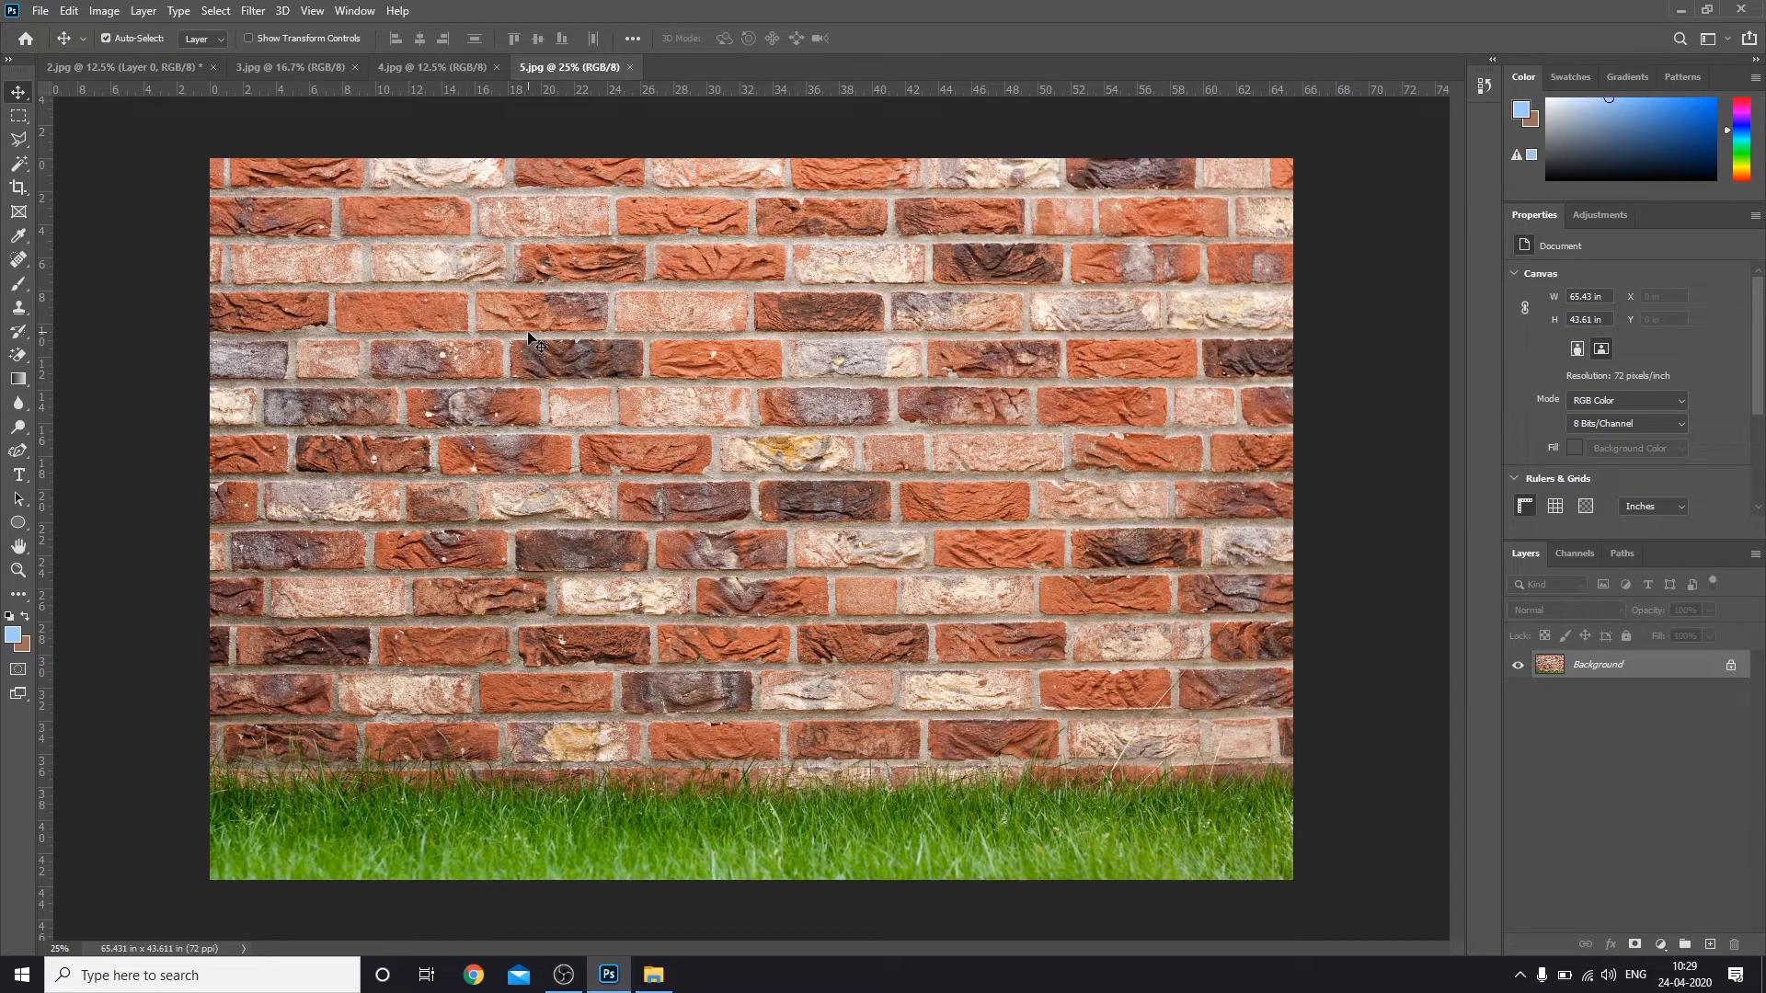
# Step: Look through the open 2.jpg, 3.jpg and 4.jpg documents and return to 2.jpg
pyautogui.click(116, 68)
pyautogui.click(263, 75)
pyautogui.click(390, 69)
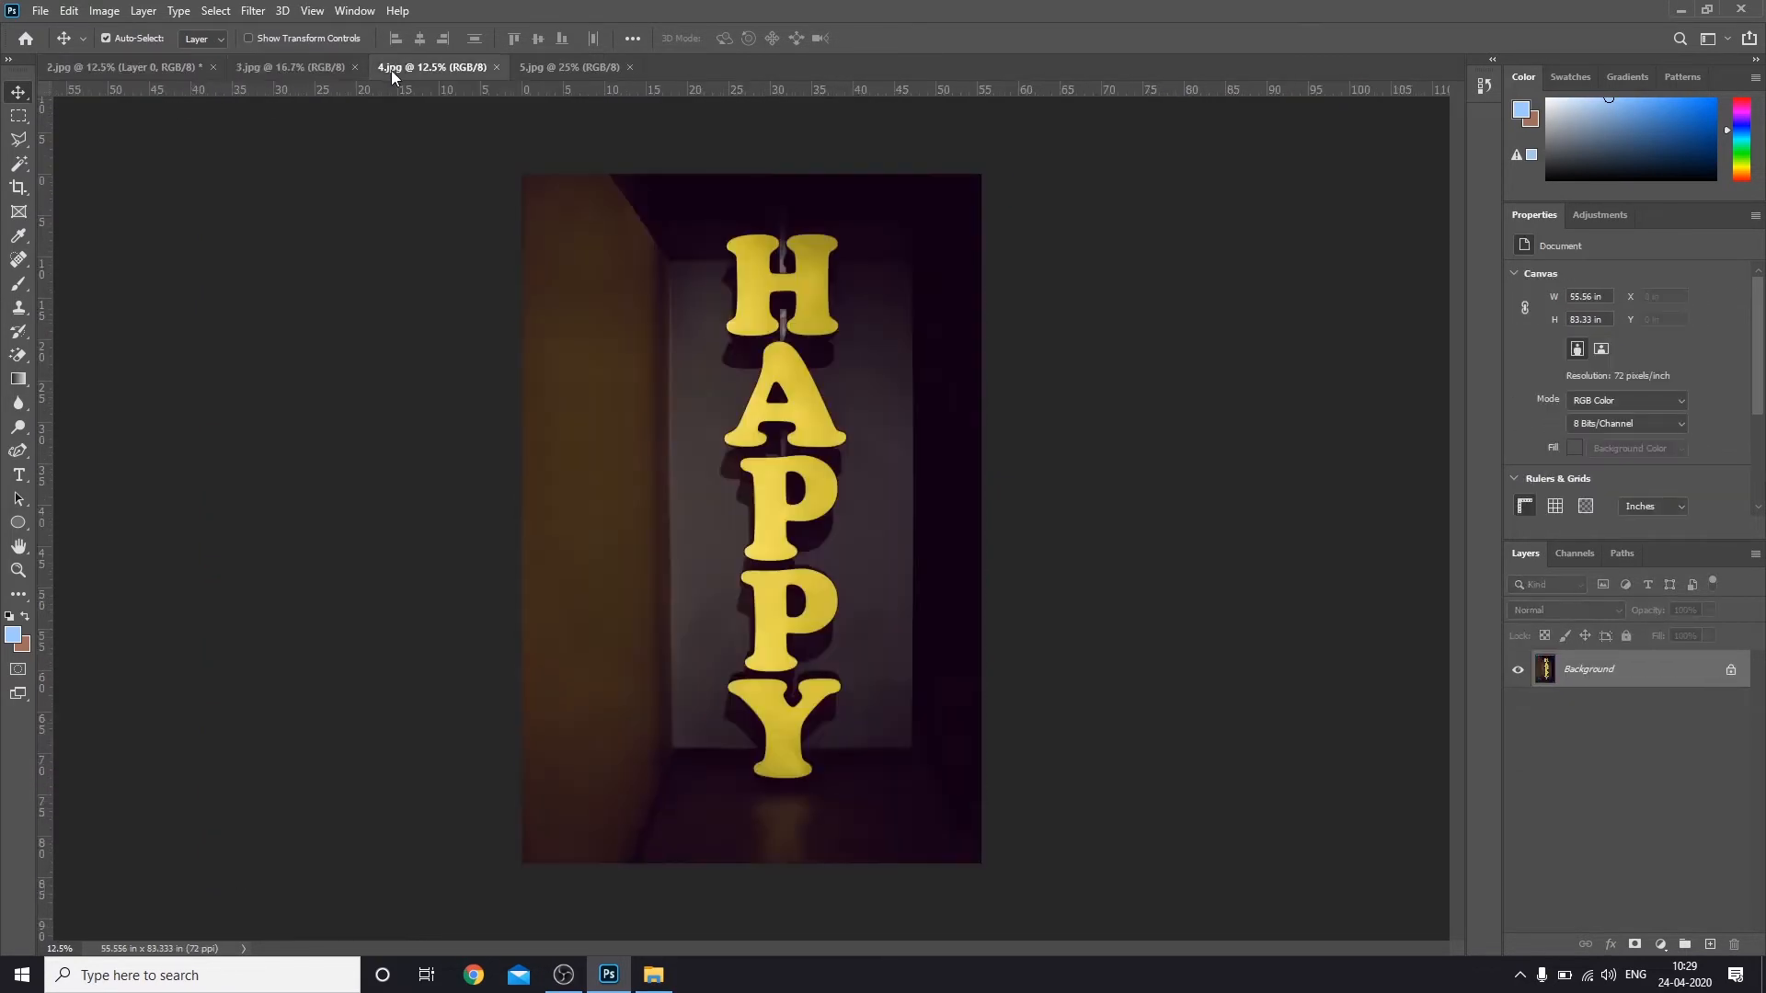
pyautogui.click(146, 62)
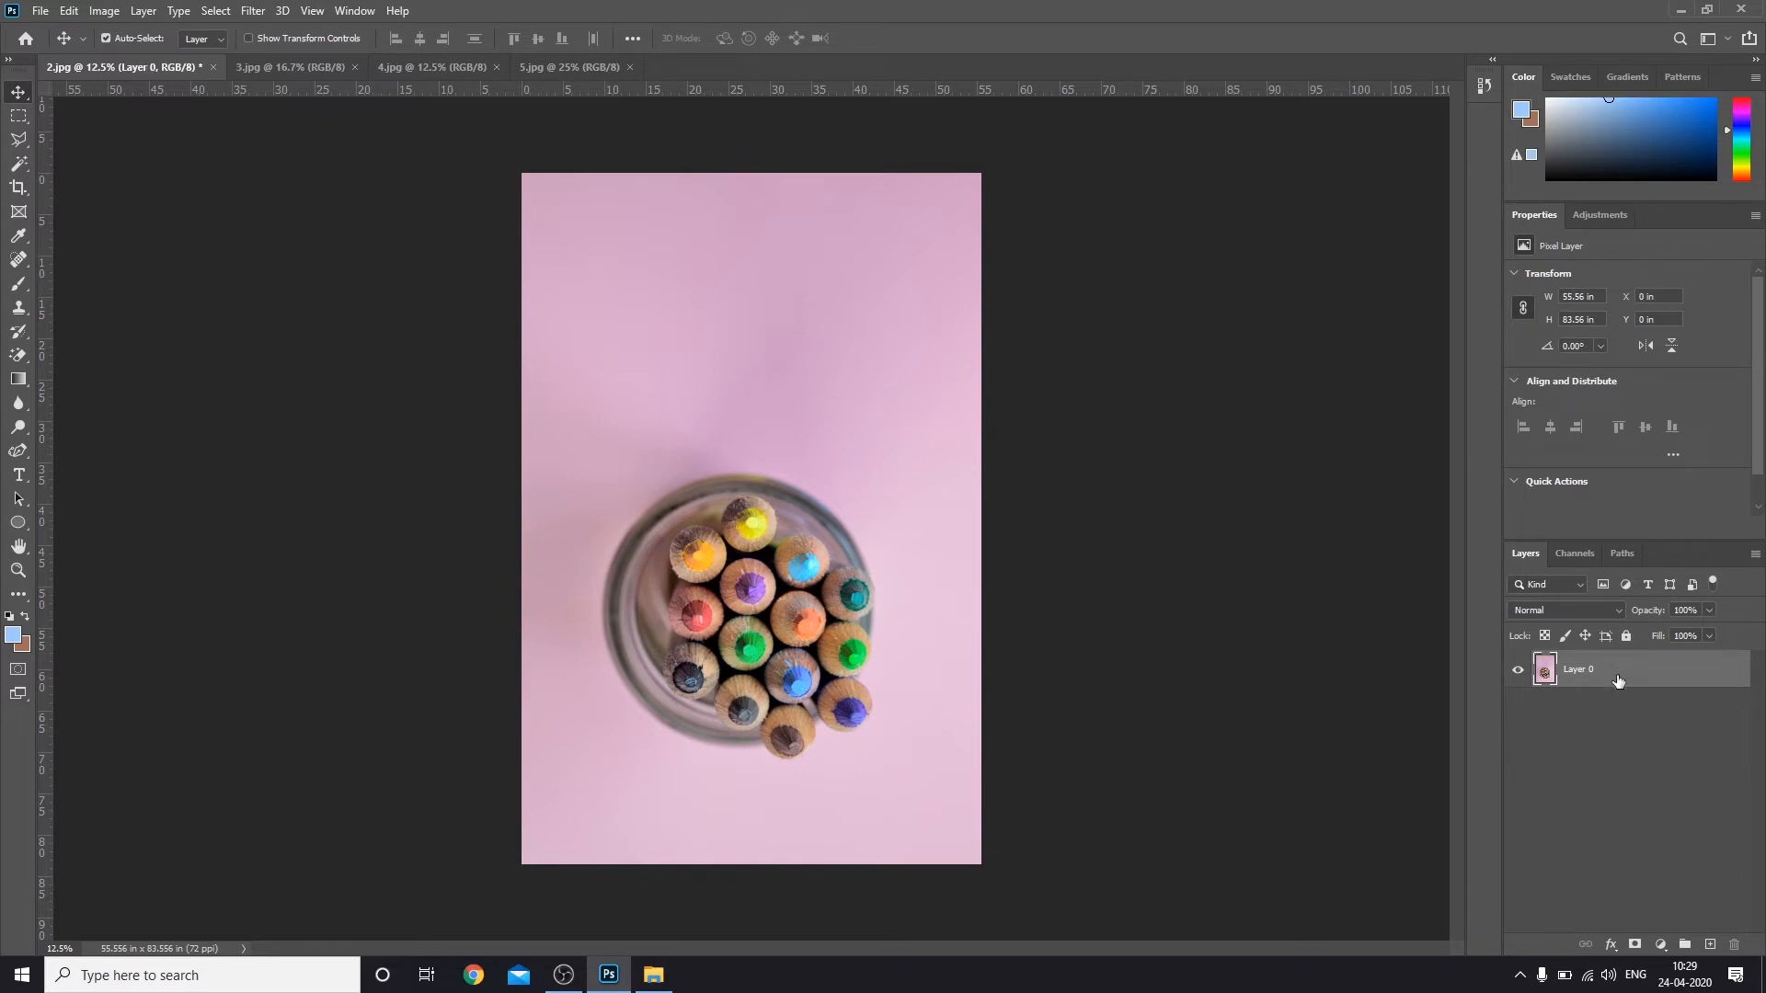
# Step: Revert the layer of 2.jpg to a locked Background and unlock it again as a regular layer
pyautogui.hotkey('ctrl', 'z')
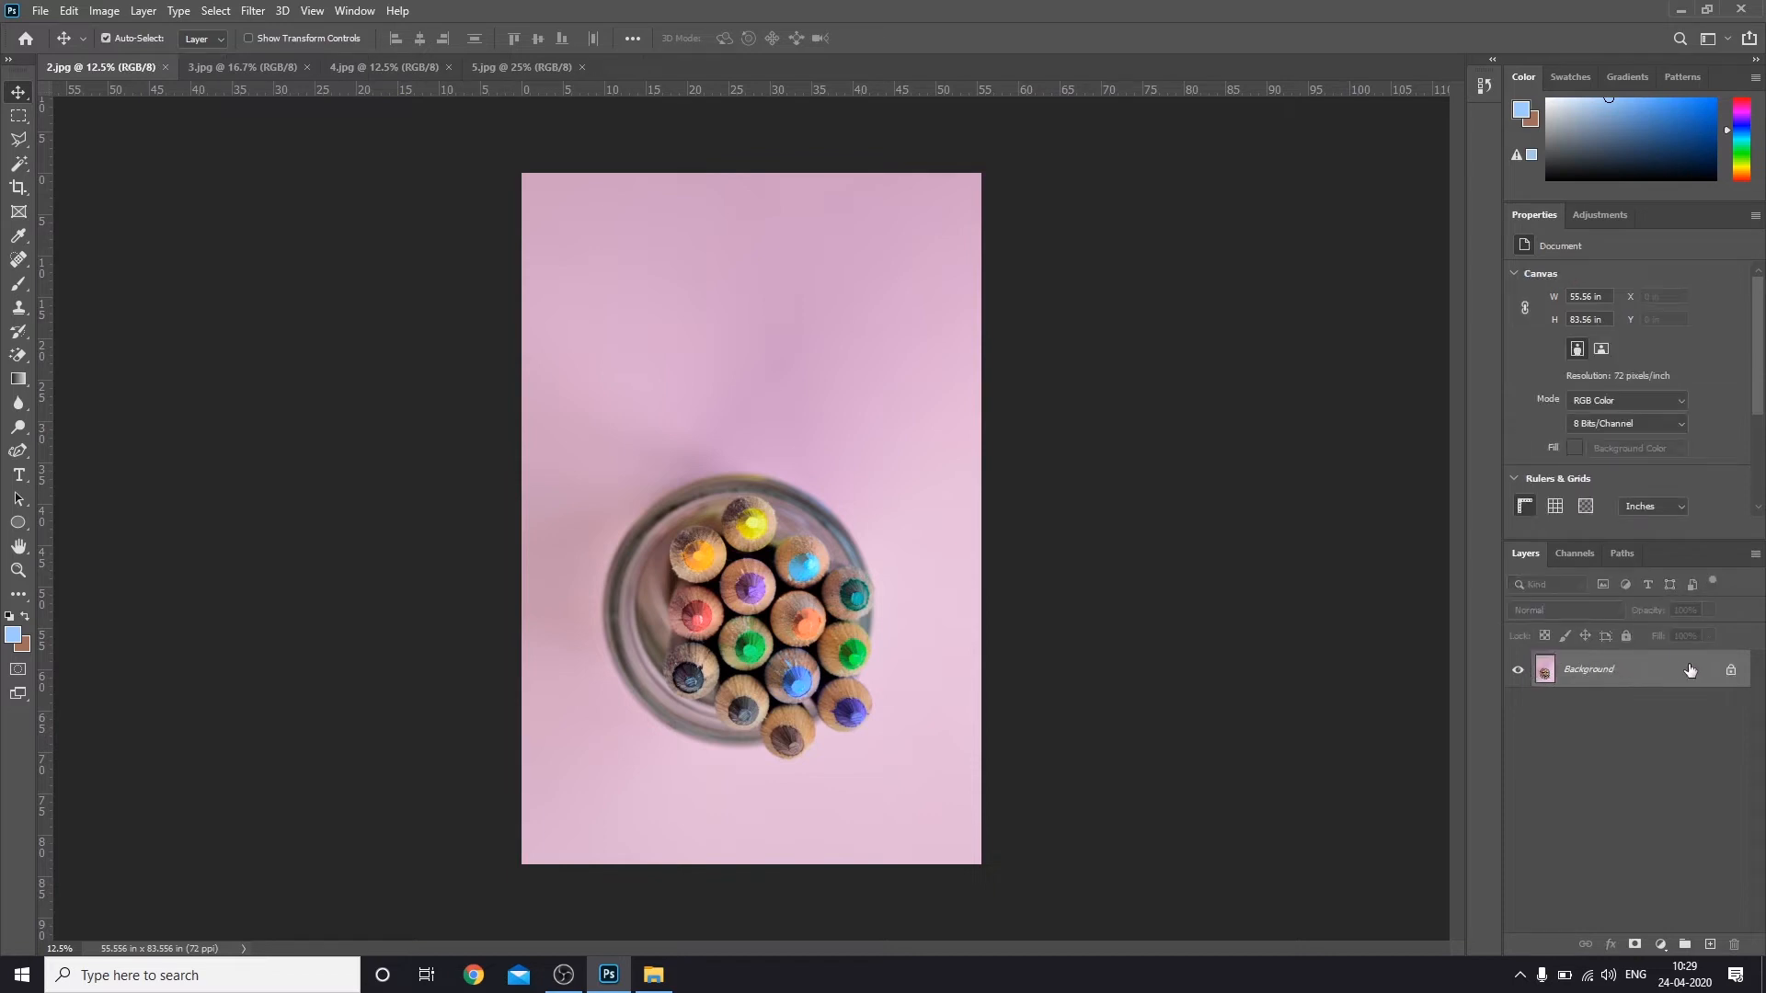
pyautogui.doubleClick(1621, 670)
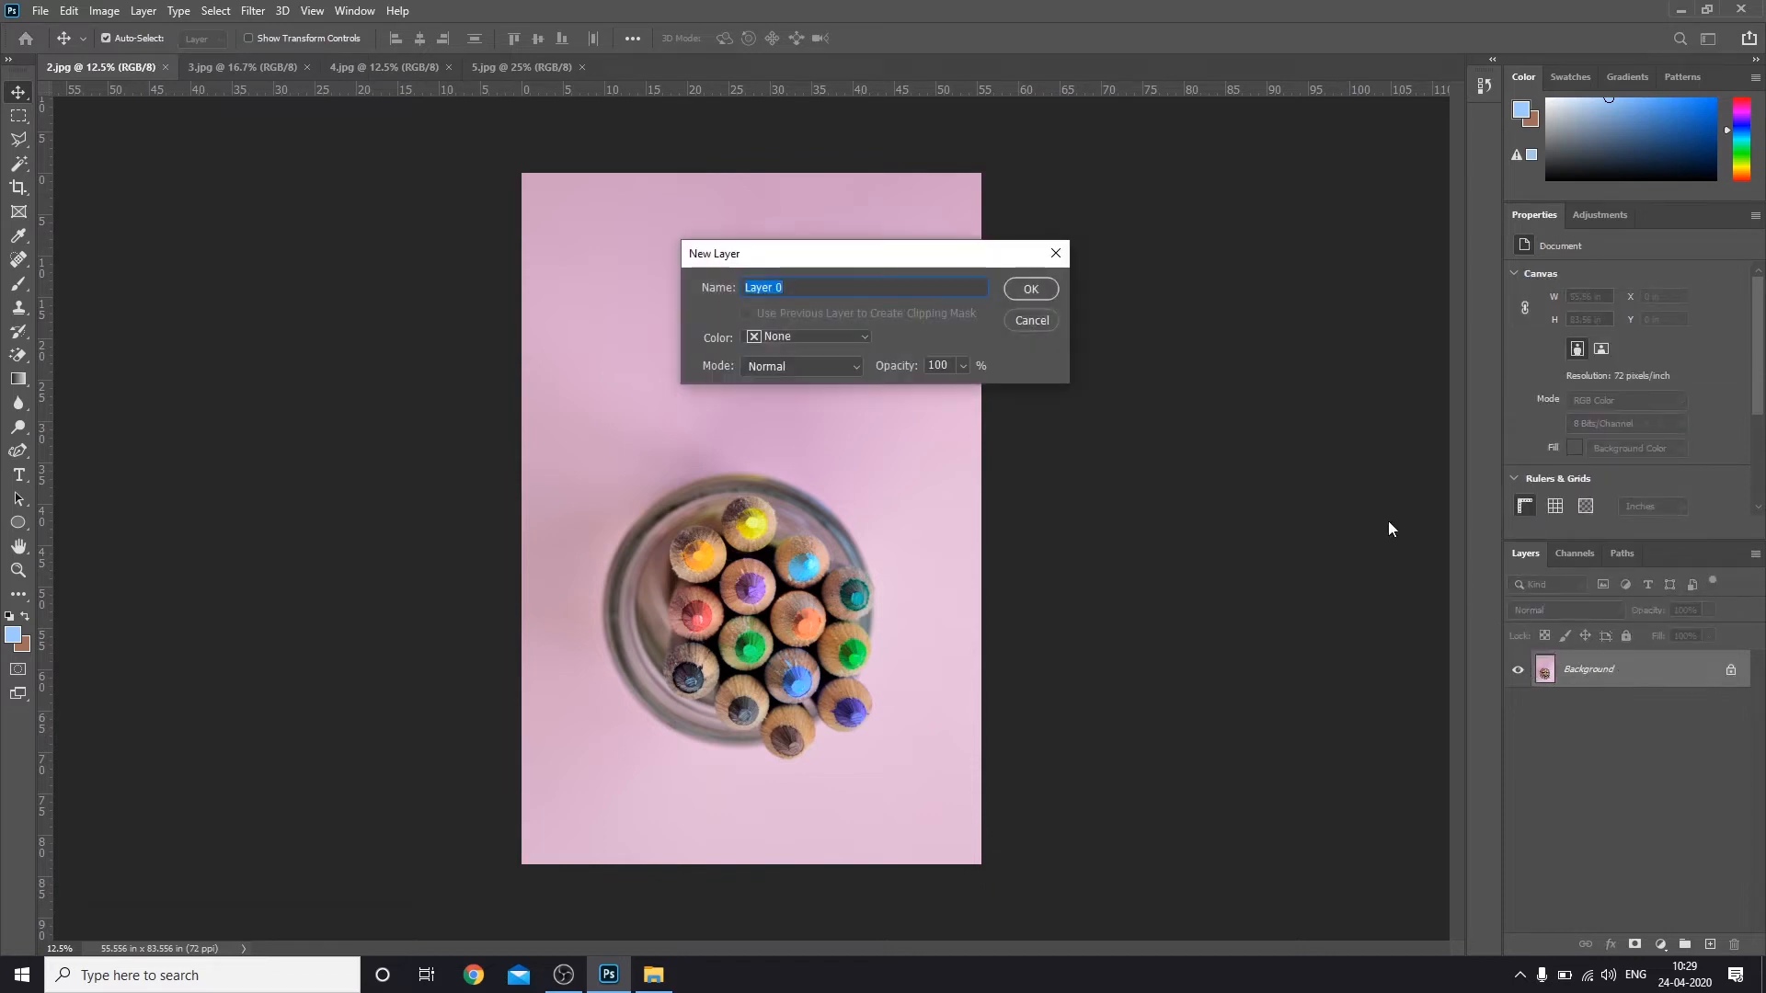
pyautogui.click(1031, 289)
pyautogui.hotkey('ctrl', 'z')
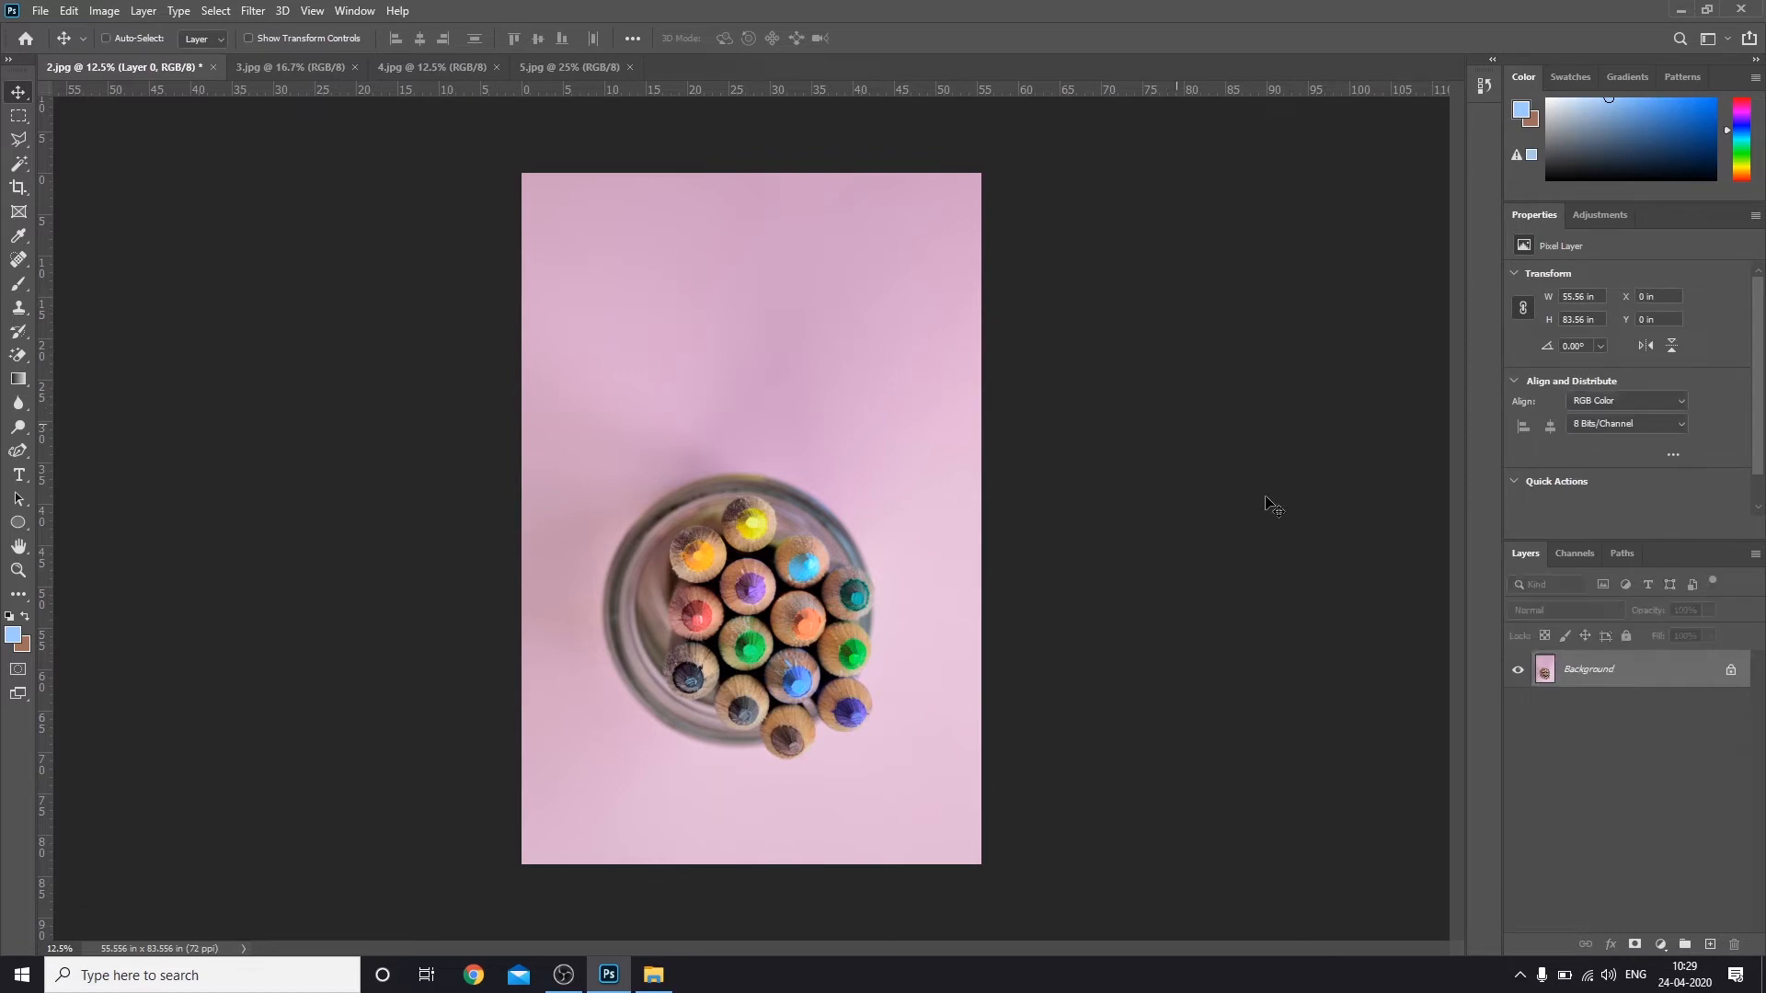
pyautogui.click(1730, 671)
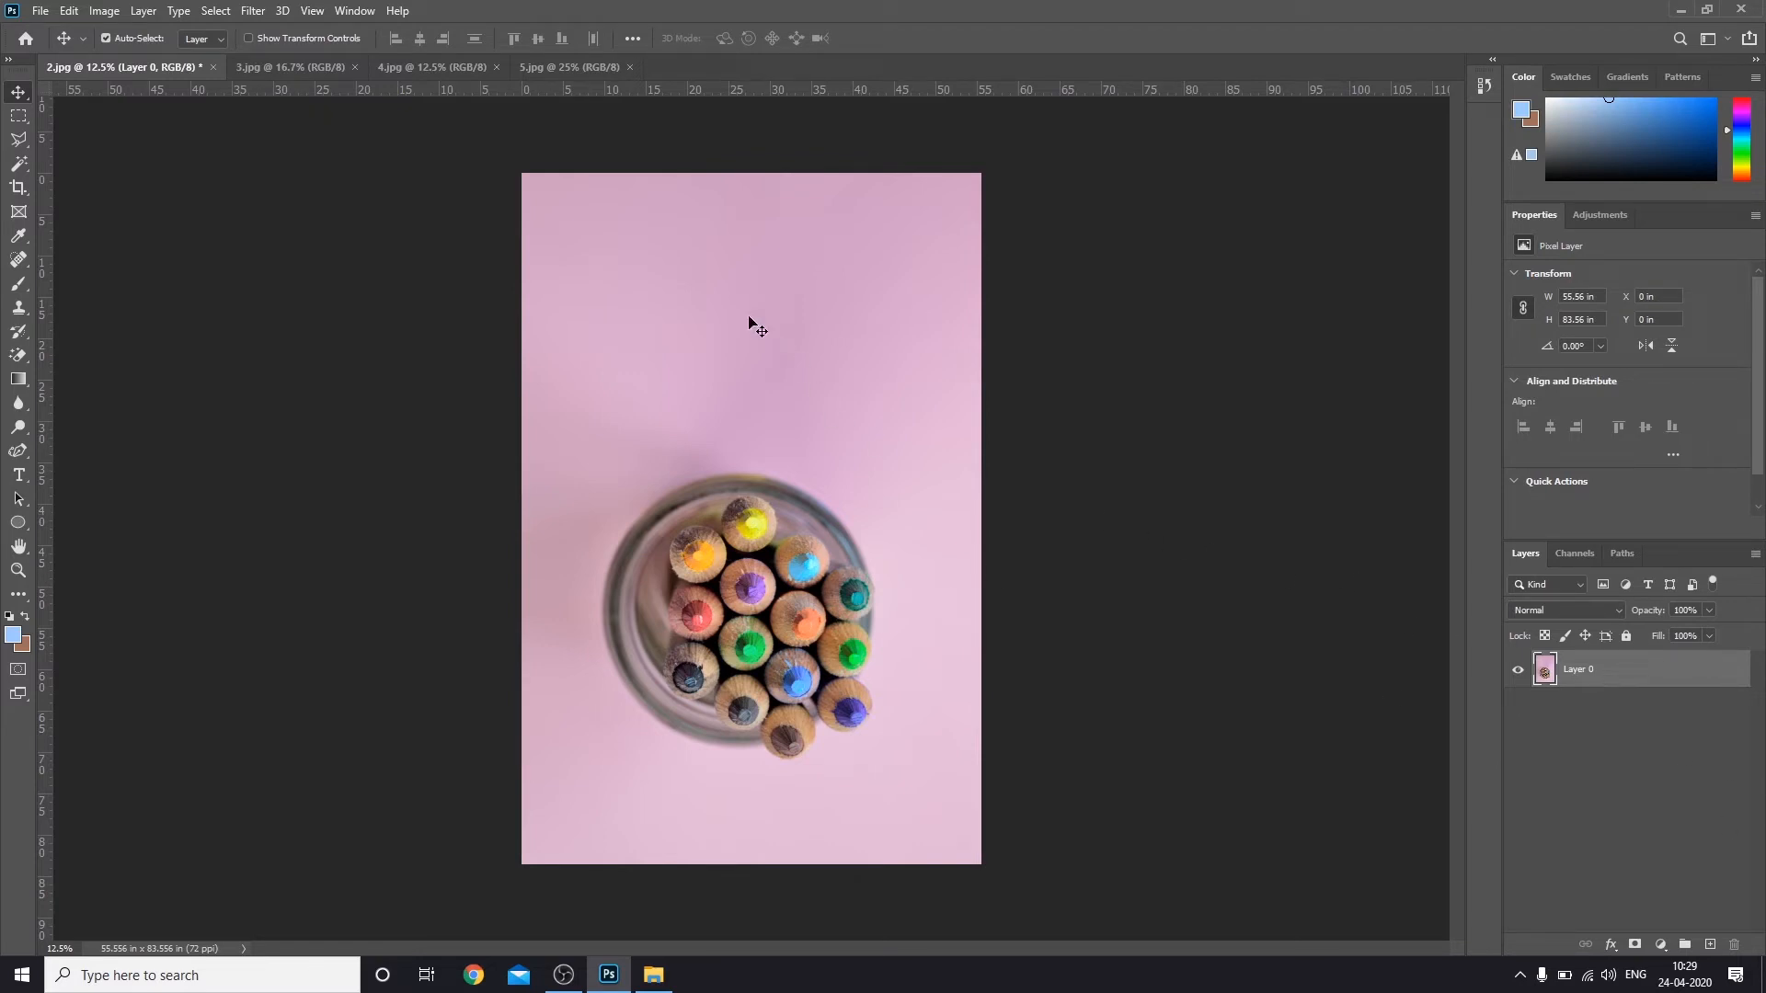
# Step: Show the transform controls and scale the pencil layer to about 89% from its lower-left corner, rotated about 0.39°
pyautogui.click(249, 38)
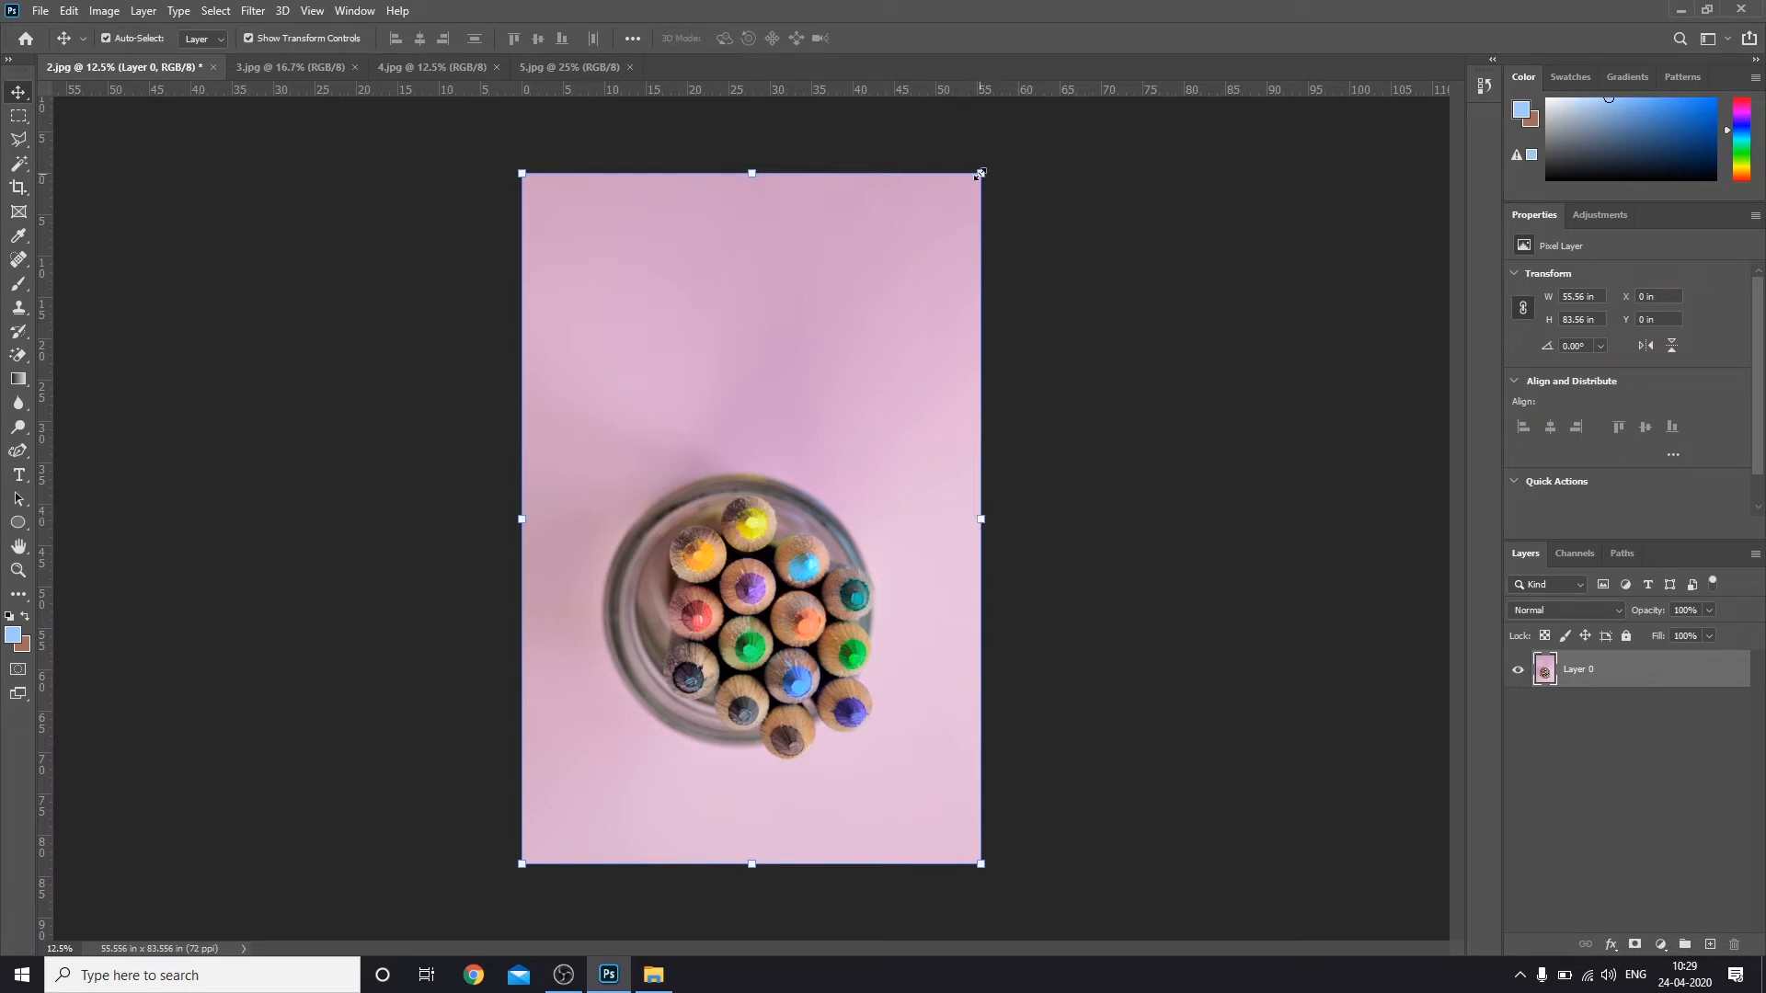
pyautogui.moveTo(980, 173); pyautogui.dragTo(793, 397)
pyautogui.moveTo(791, 392)
pyautogui.mouseDown()
pyautogui.moveTo(768, 411)
pyautogui.moveTo(891, 335)
pyautogui.moveTo(883, 381)
pyautogui.moveTo(945, 365)
pyautogui.moveTo(831, 445)
pyautogui.moveTo(1057, 306)
pyautogui.moveTo(906, 449)
pyautogui.moveTo(919, 394)
pyautogui.moveTo(1233, 428)
pyautogui.moveTo(777, 442)
pyautogui.moveTo(811, 82)
pyautogui.moveTo(769, 317)
pyautogui.moveTo(886, 362)
pyautogui.moveTo(1036, 383)
pyautogui.moveTo(842, 379)
pyautogui.moveTo(726, 352)
pyautogui.moveTo(386, 383)
pyautogui.moveTo(880, 282)
pyautogui.moveTo(898, 252)
pyautogui.mouseUp()
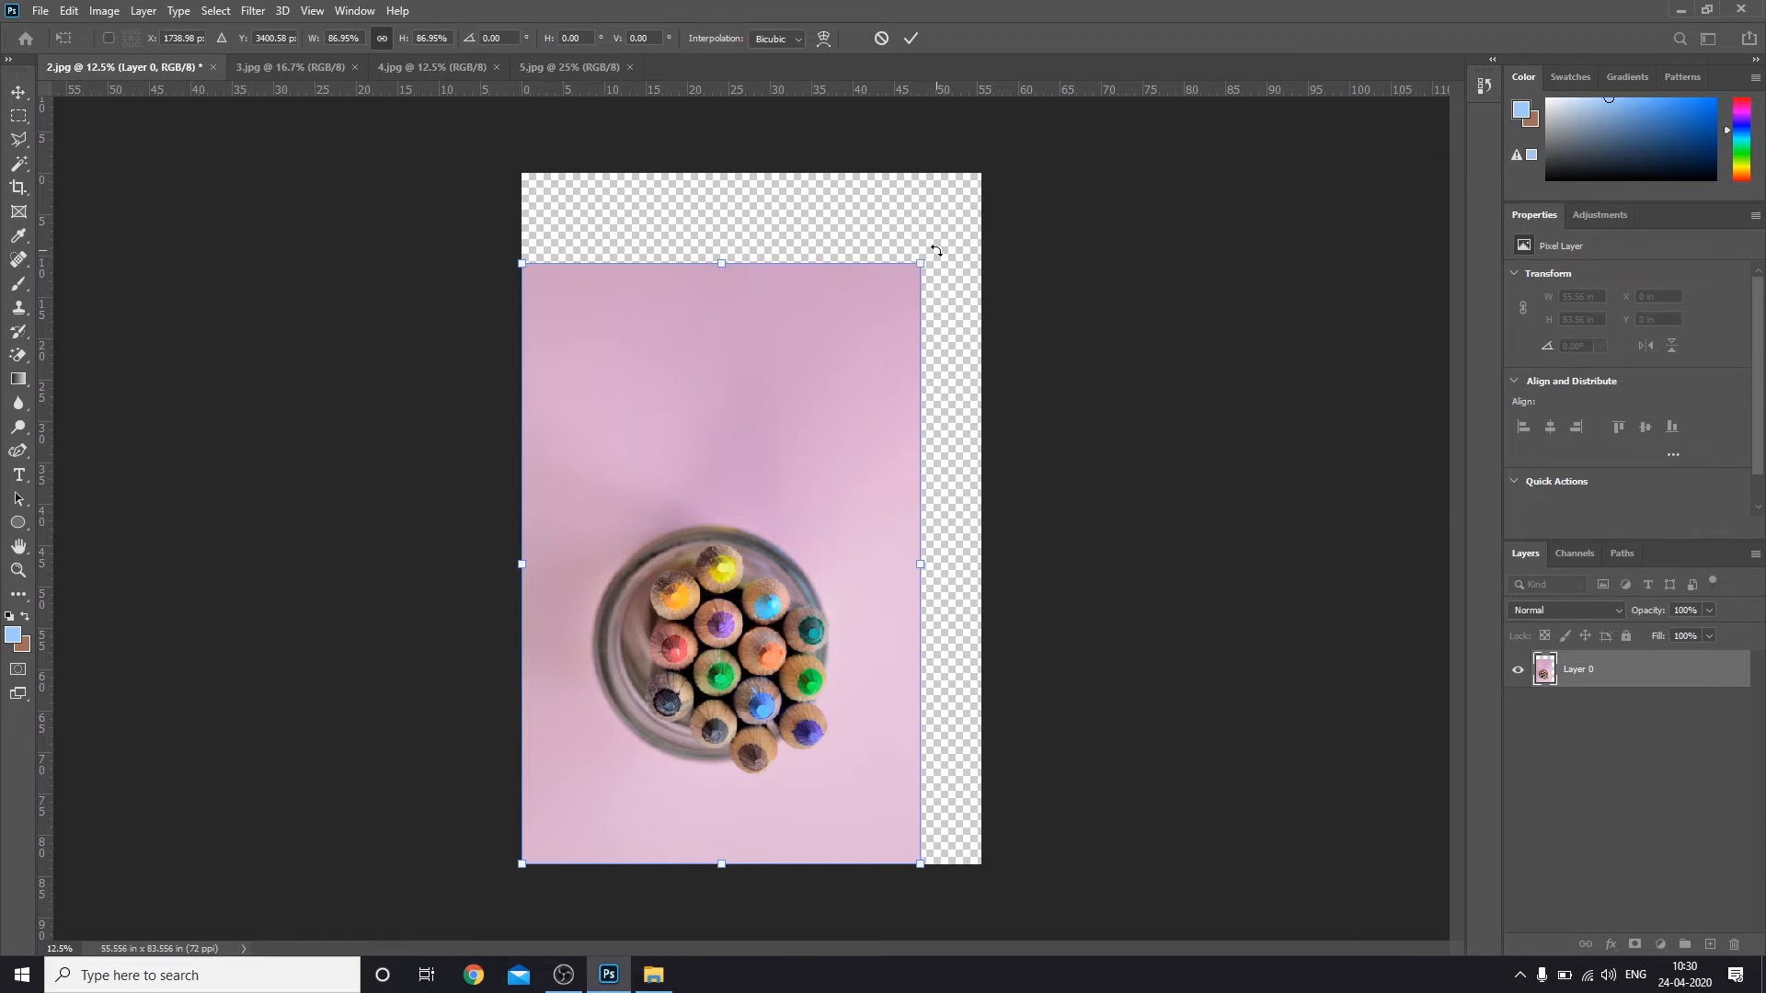
pyautogui.moveTo(939, 251)
pyautogui.mouseDown()
pyautogui.moveTo(994, 264)
pyautogui.moveTo(1035, 441)
pyautogui.moveTo(1025, 559)
pyautogui.moveTo(1050, 502)
pyautogui.moveTo(1021, 295)
pyautogui.moveTo(985, 217)
pyautogui.moveTo(944, 248)
pyautogui.mouseUp()
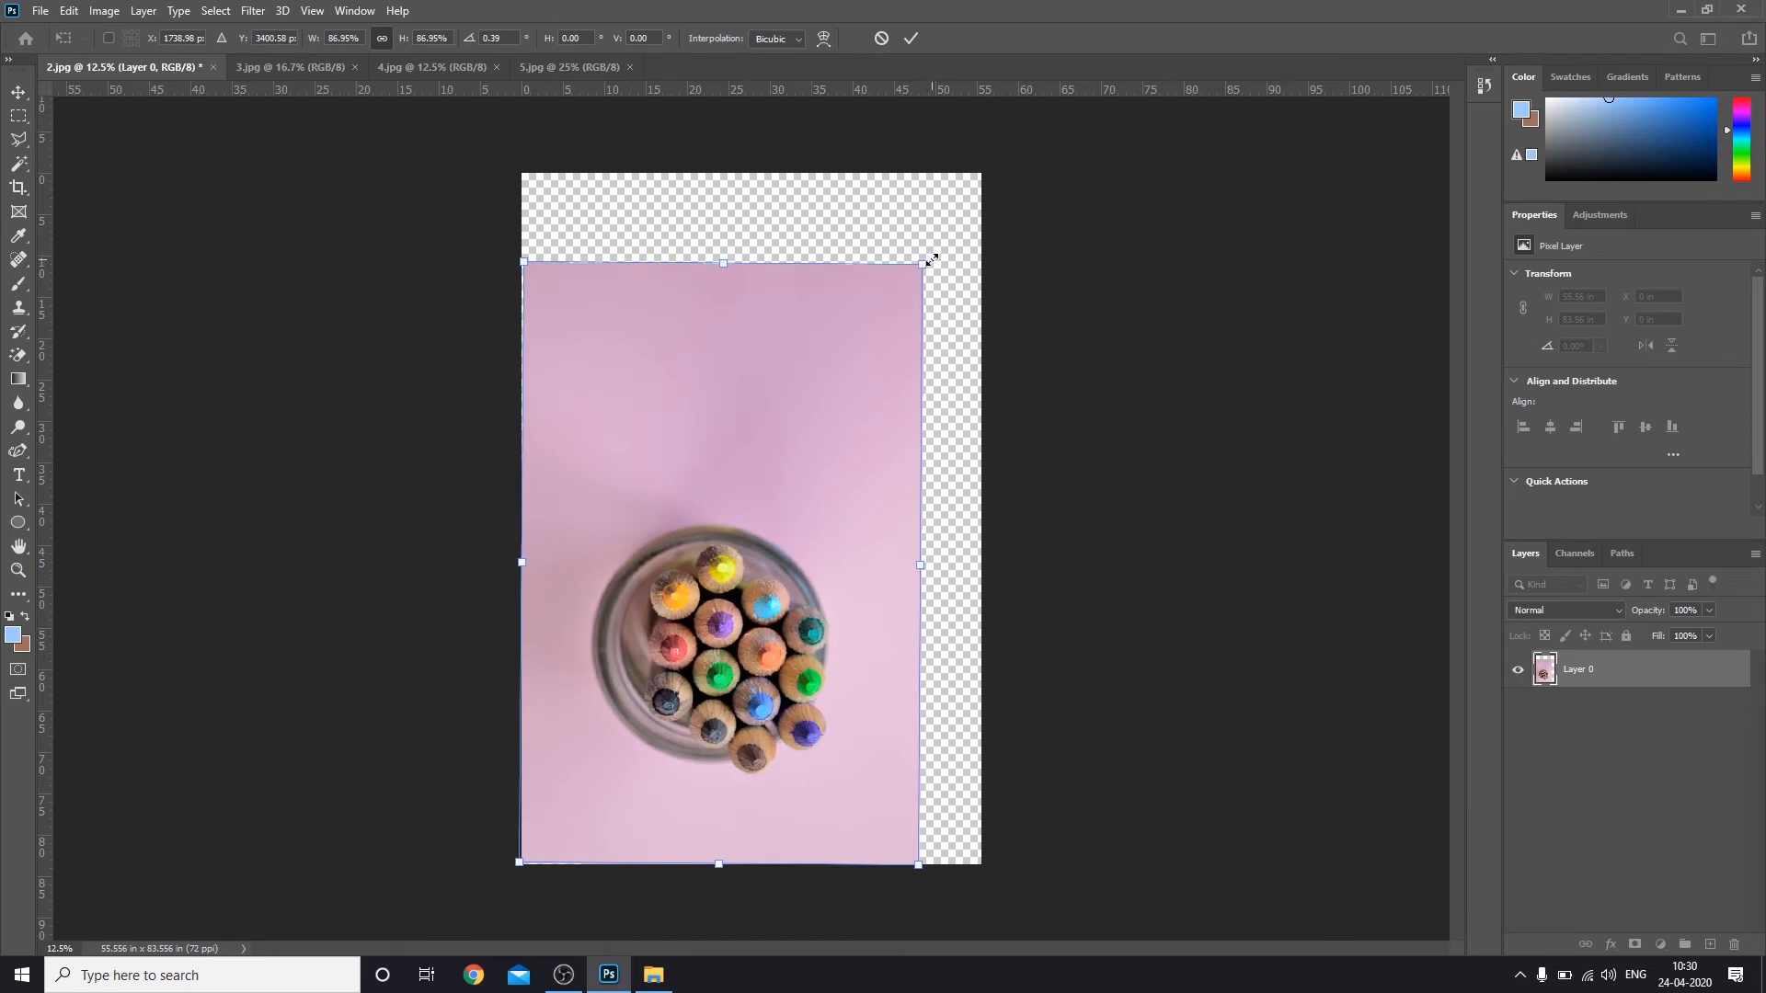
pyautogui.moveTo(934, 260)
pyautogui.mouseDown()
pyautogui.moveTo(944, 149)
pyautogui.moveTo(943, 239)
pyautogui.moveTo(876, 396)
pyautogui.moveTo(741, 621)
pyautogui.moveTo(707, 739)
pyautogui.moveTo(916, 243)
pyautogui.mouseUp()
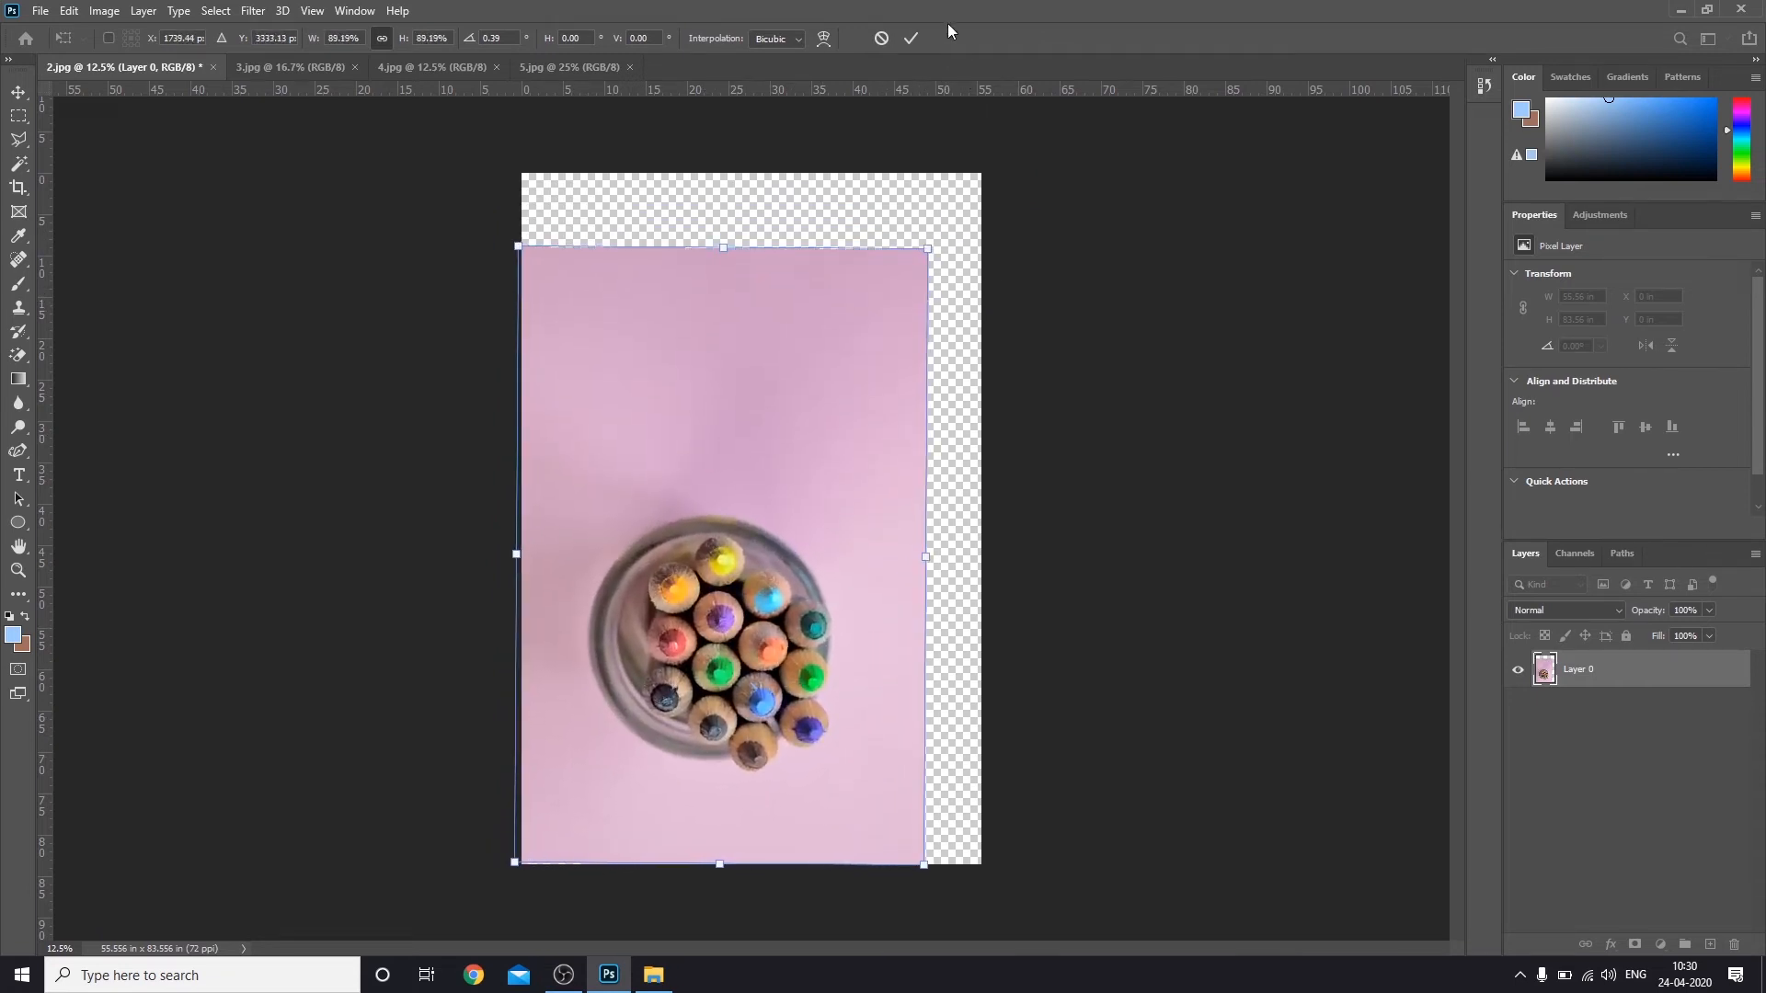
pyautogui.click(882, 38)
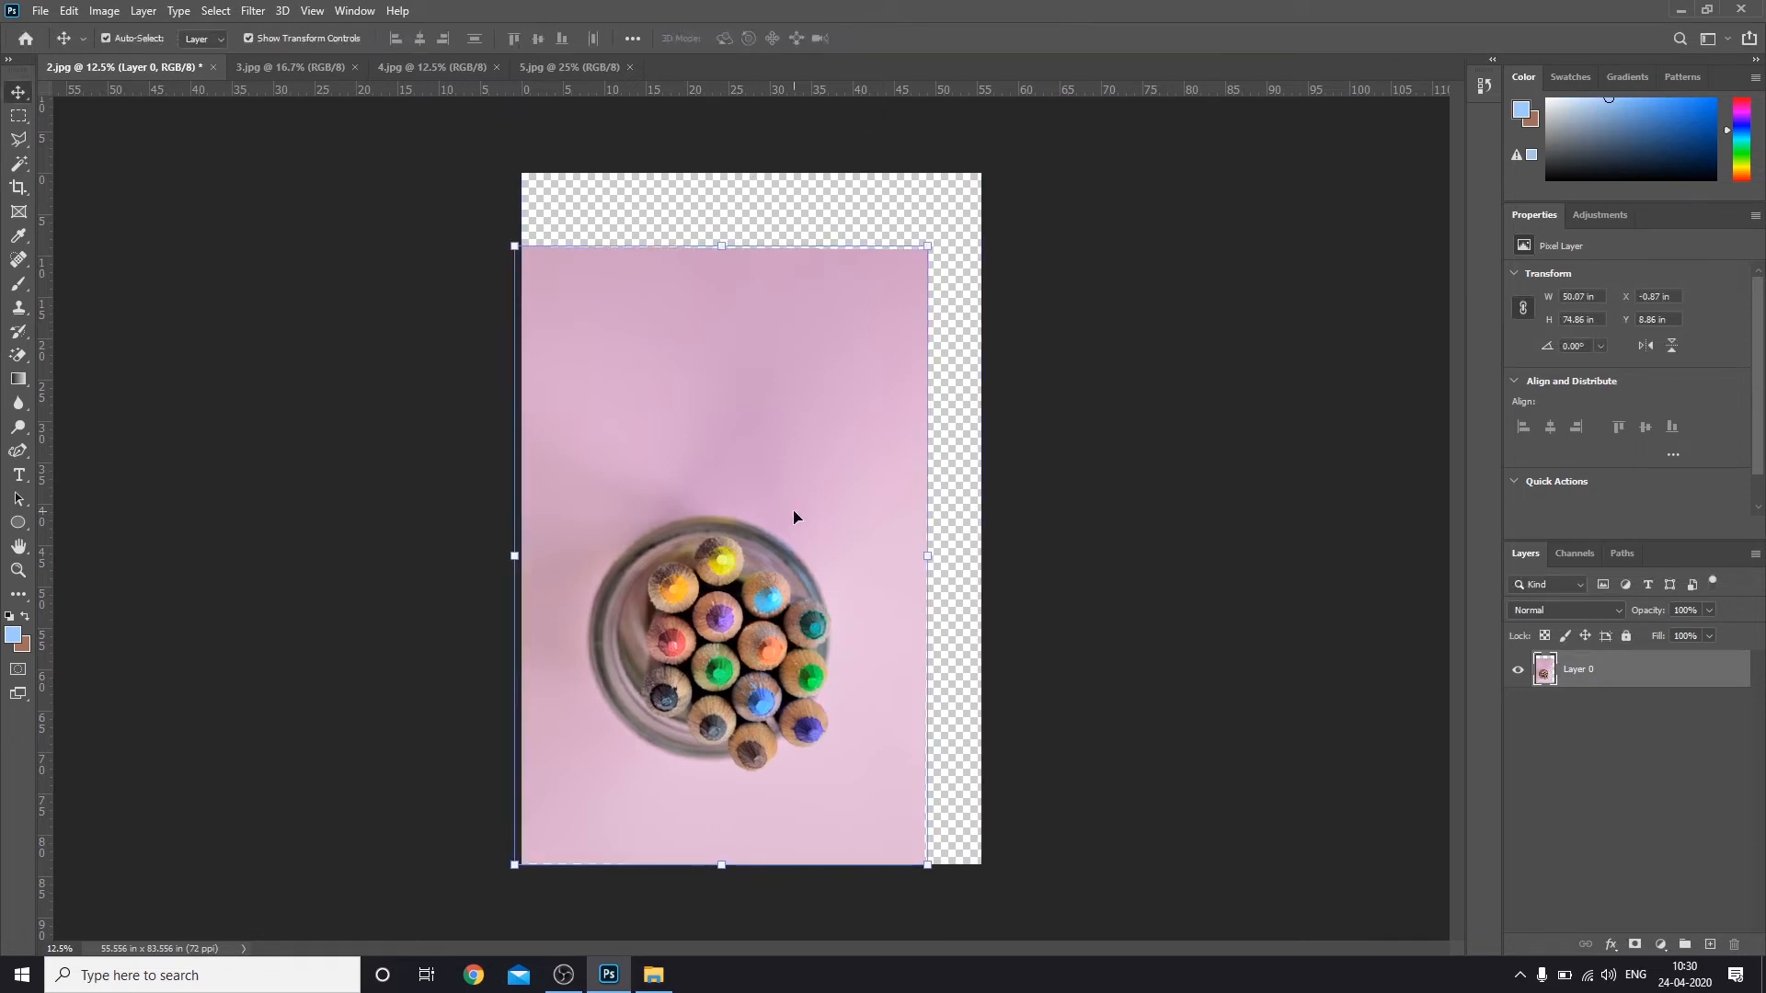
# Step: Bring the pencil layer from 2.jpg into 5.jpg, placing it over the left part of the brick wall
pyautogui.moveTo(698, 426); pyautogui.dragTo(559, 74)
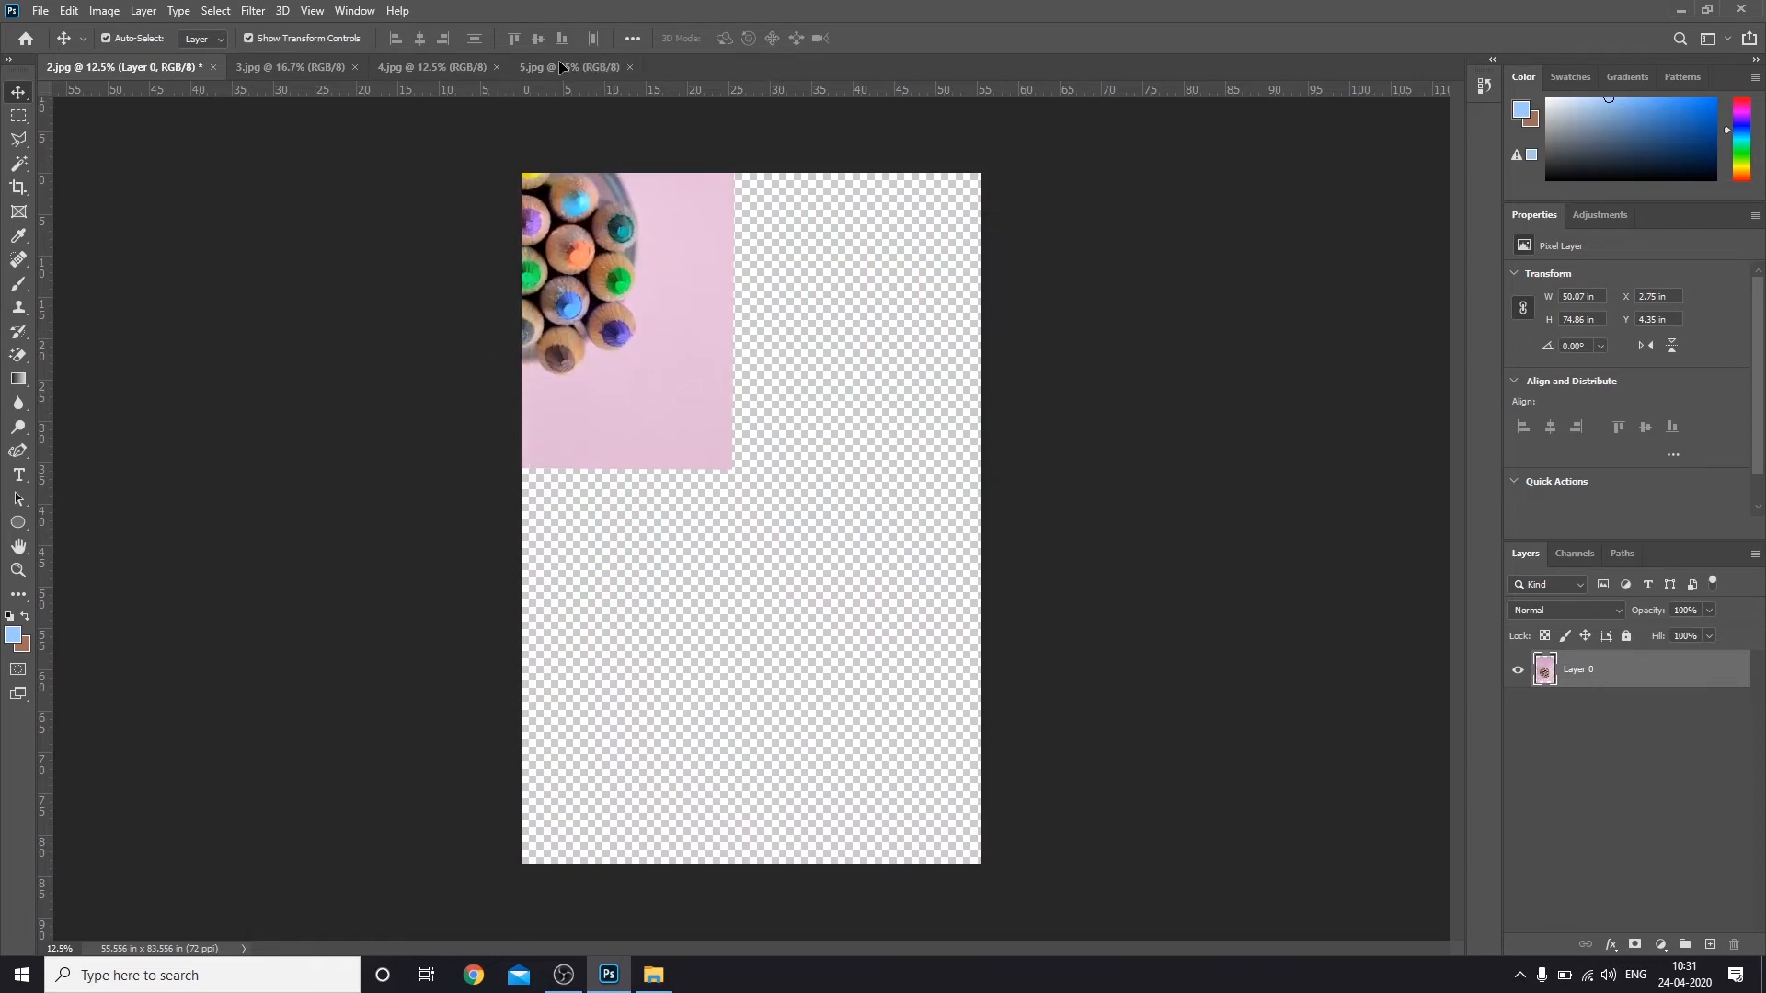
pyautogui.click(559, 66)
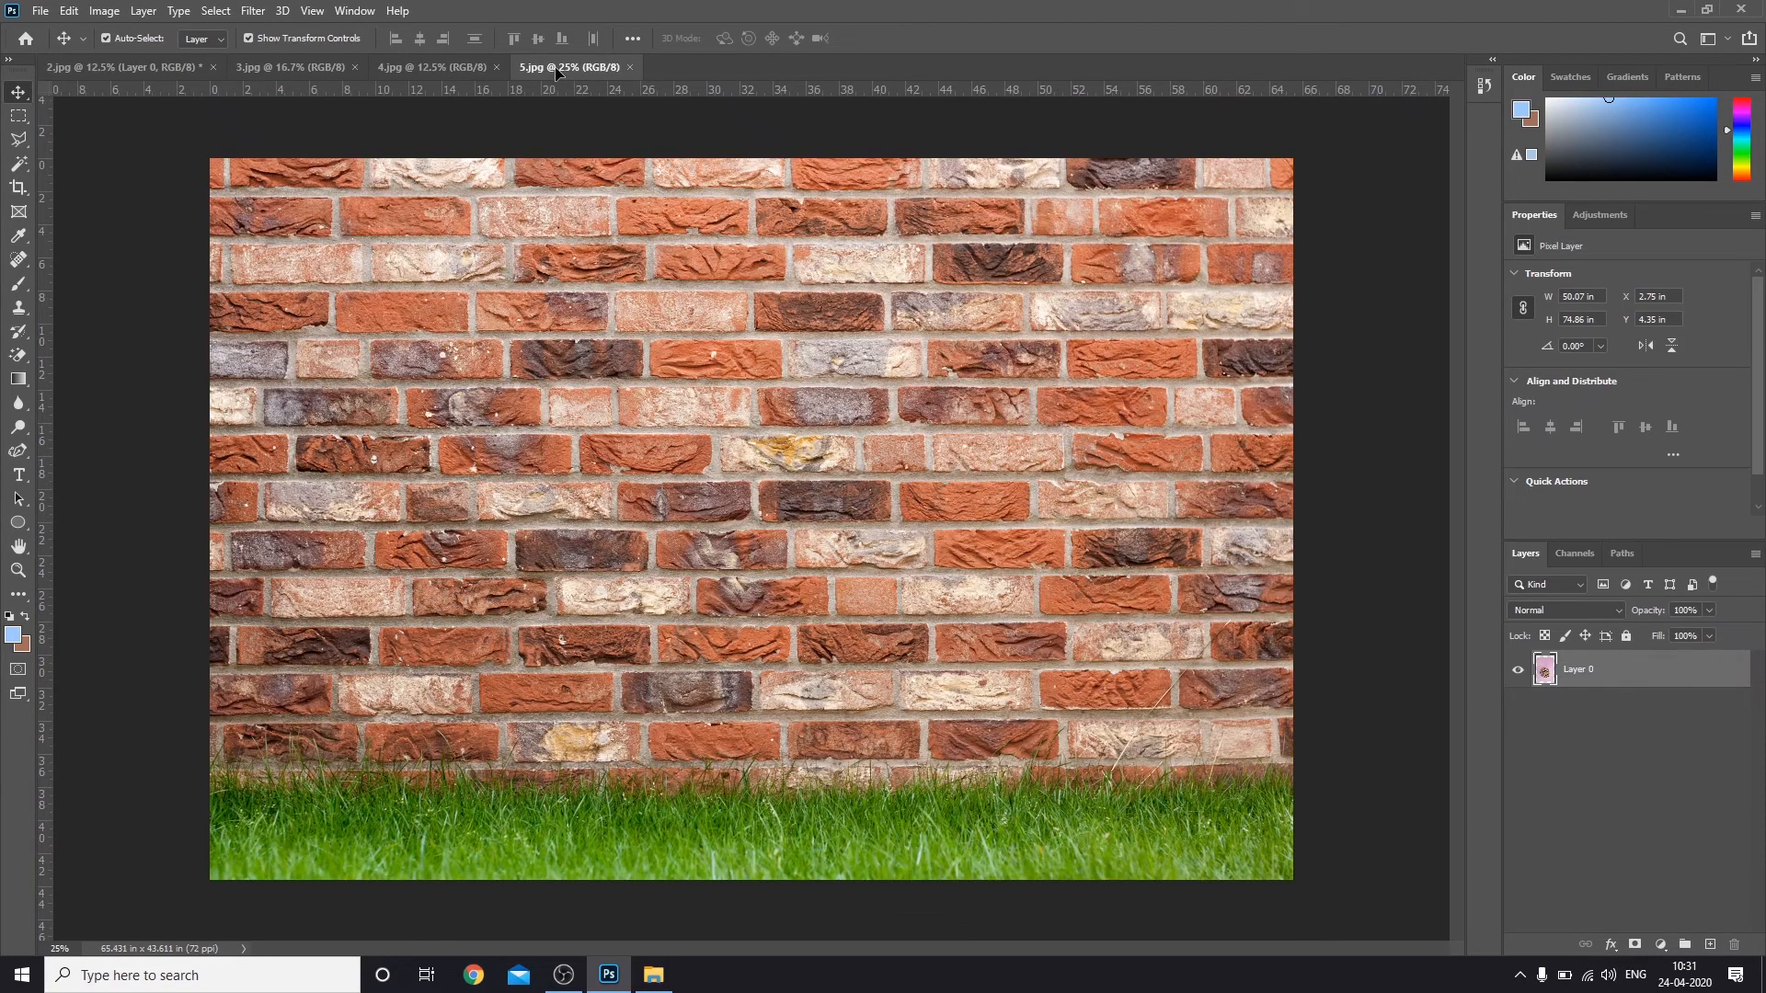
pyautogui.moveTo(558, 74)
pyautogui.mouseDown()
pyautogui.moveTo(527, 341)
pyautogui.moveTo(495, 433)
pyautogui.mouseUp()
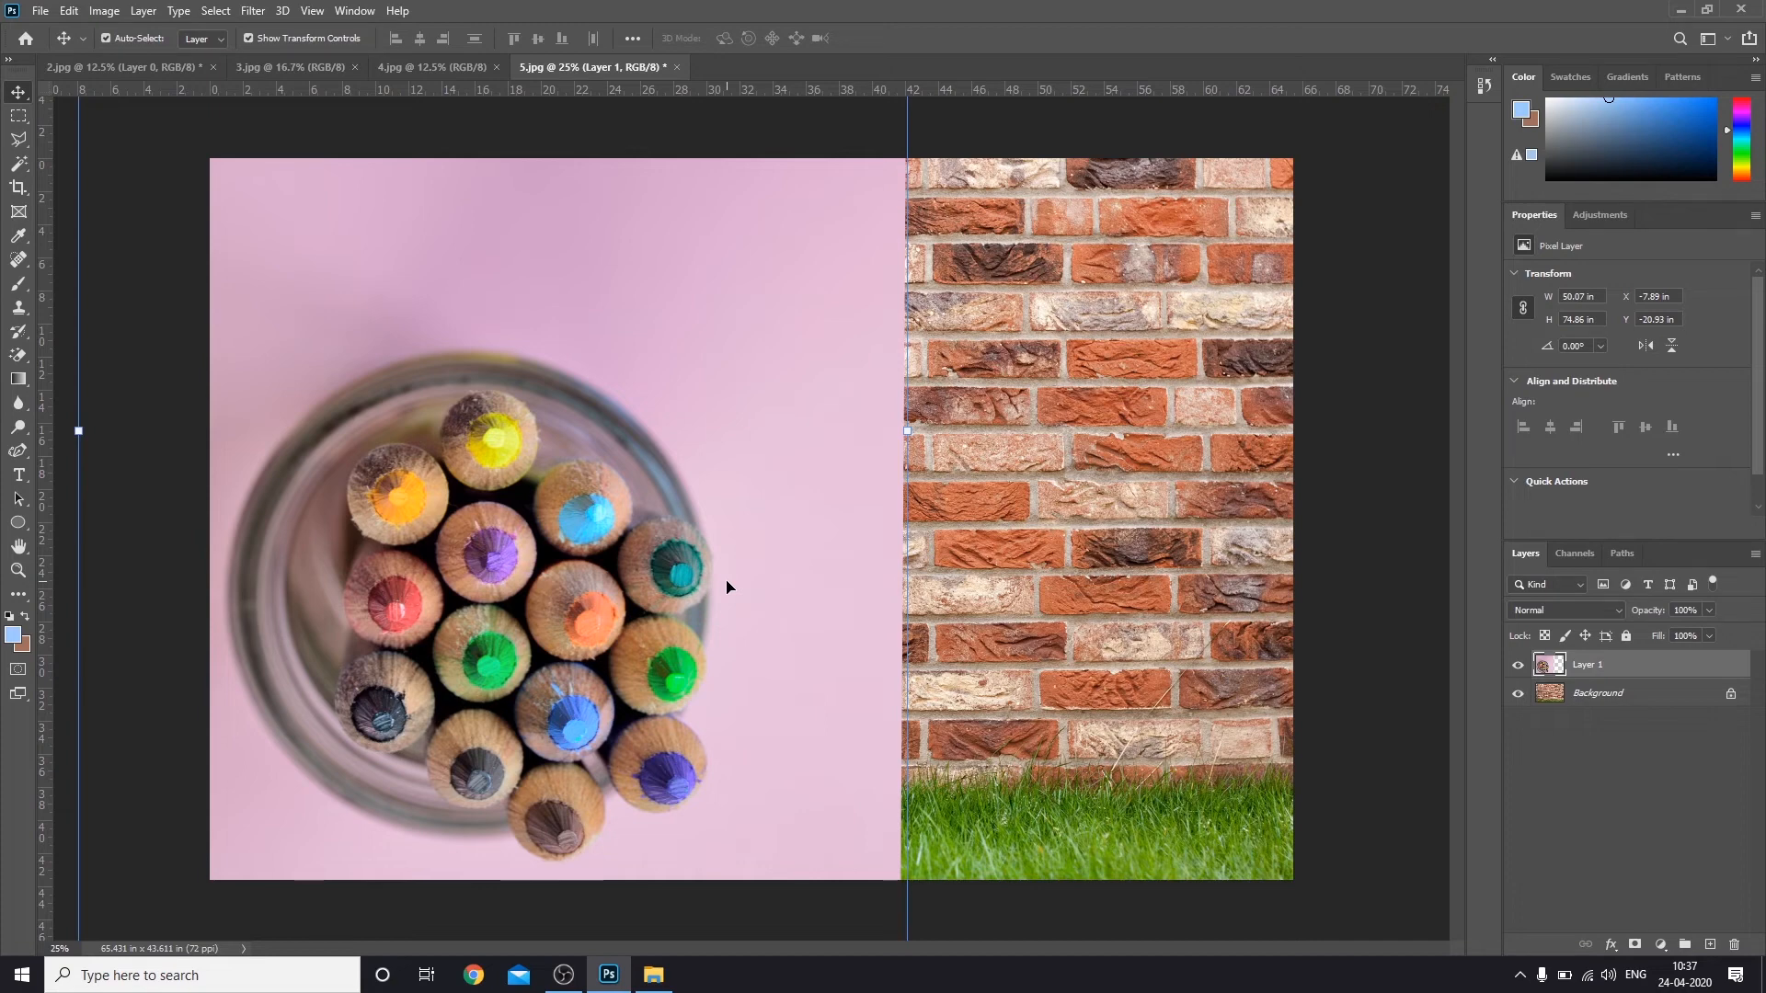
# Step: Scale the pencil layer down proportionally to about 30% and position it over the left part of the brick wall
pyautogui.hotkey('ctrl', '-')
pyautogui.hotkey('ctrl', '-')
pyautogui.hotkey('ctrl', '-')
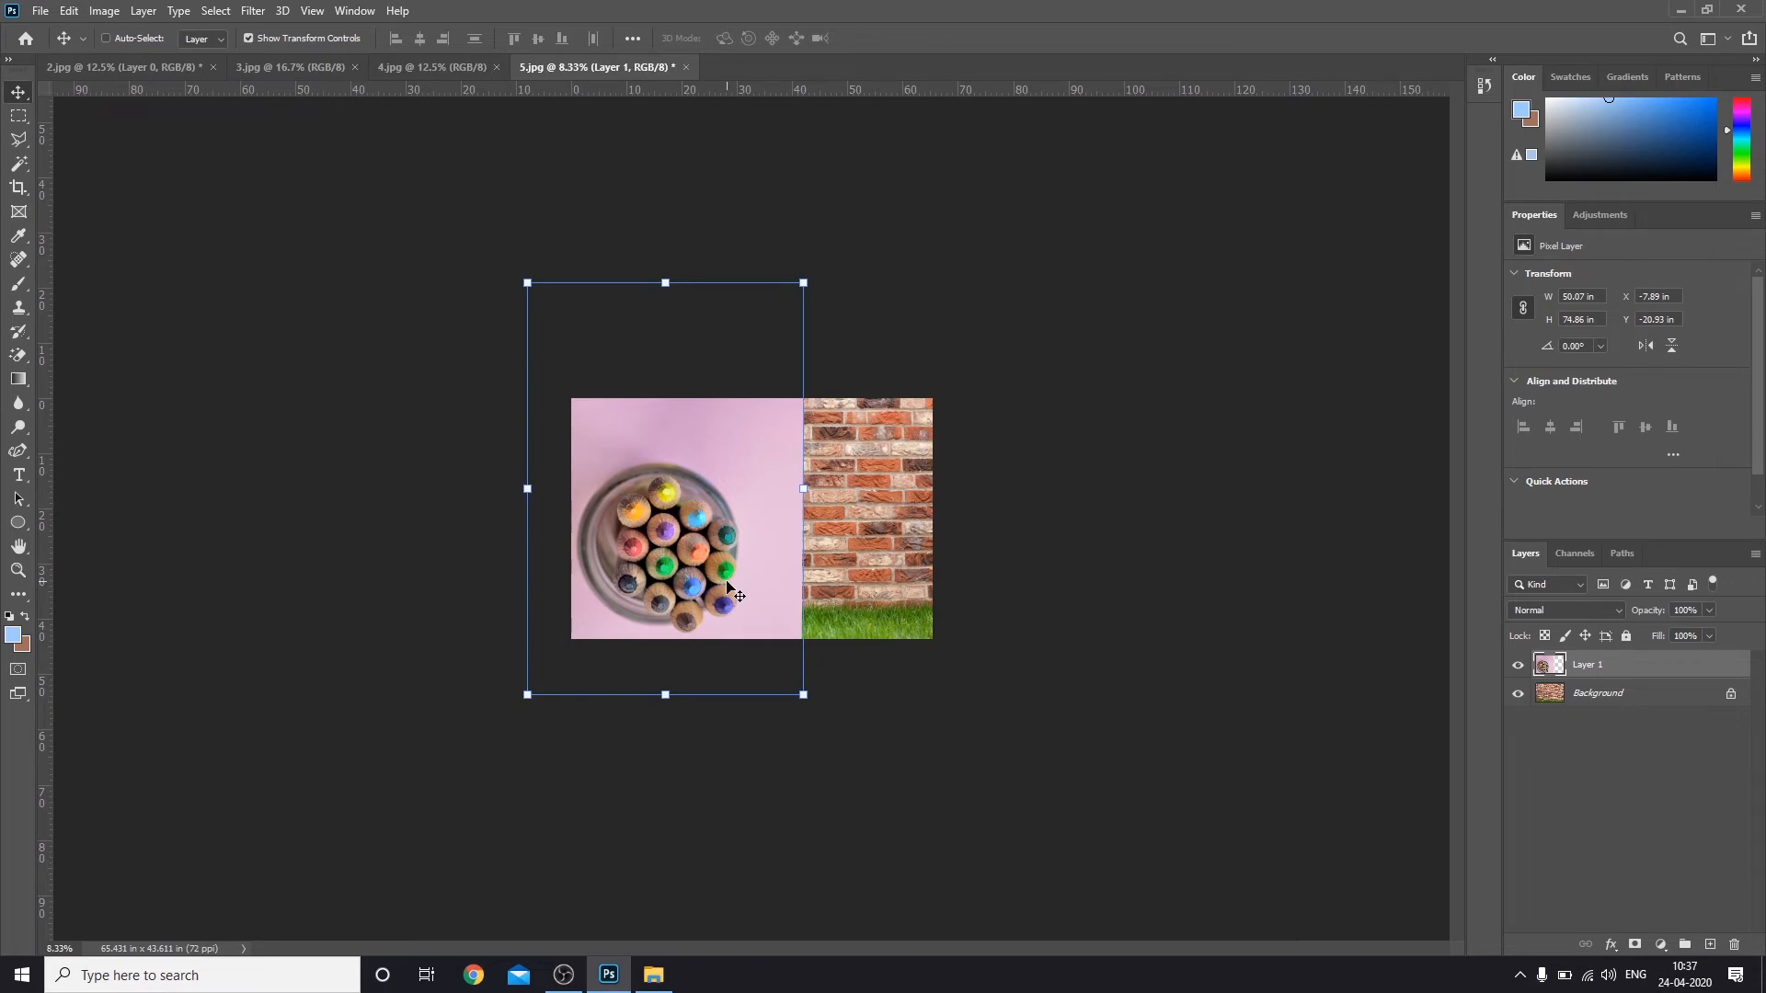
pyautogui.hotkey('ctrl', '+')
pyautogui.hotkey('ctrl', '+')
pyautogui.hotkey('ctrl', '+')
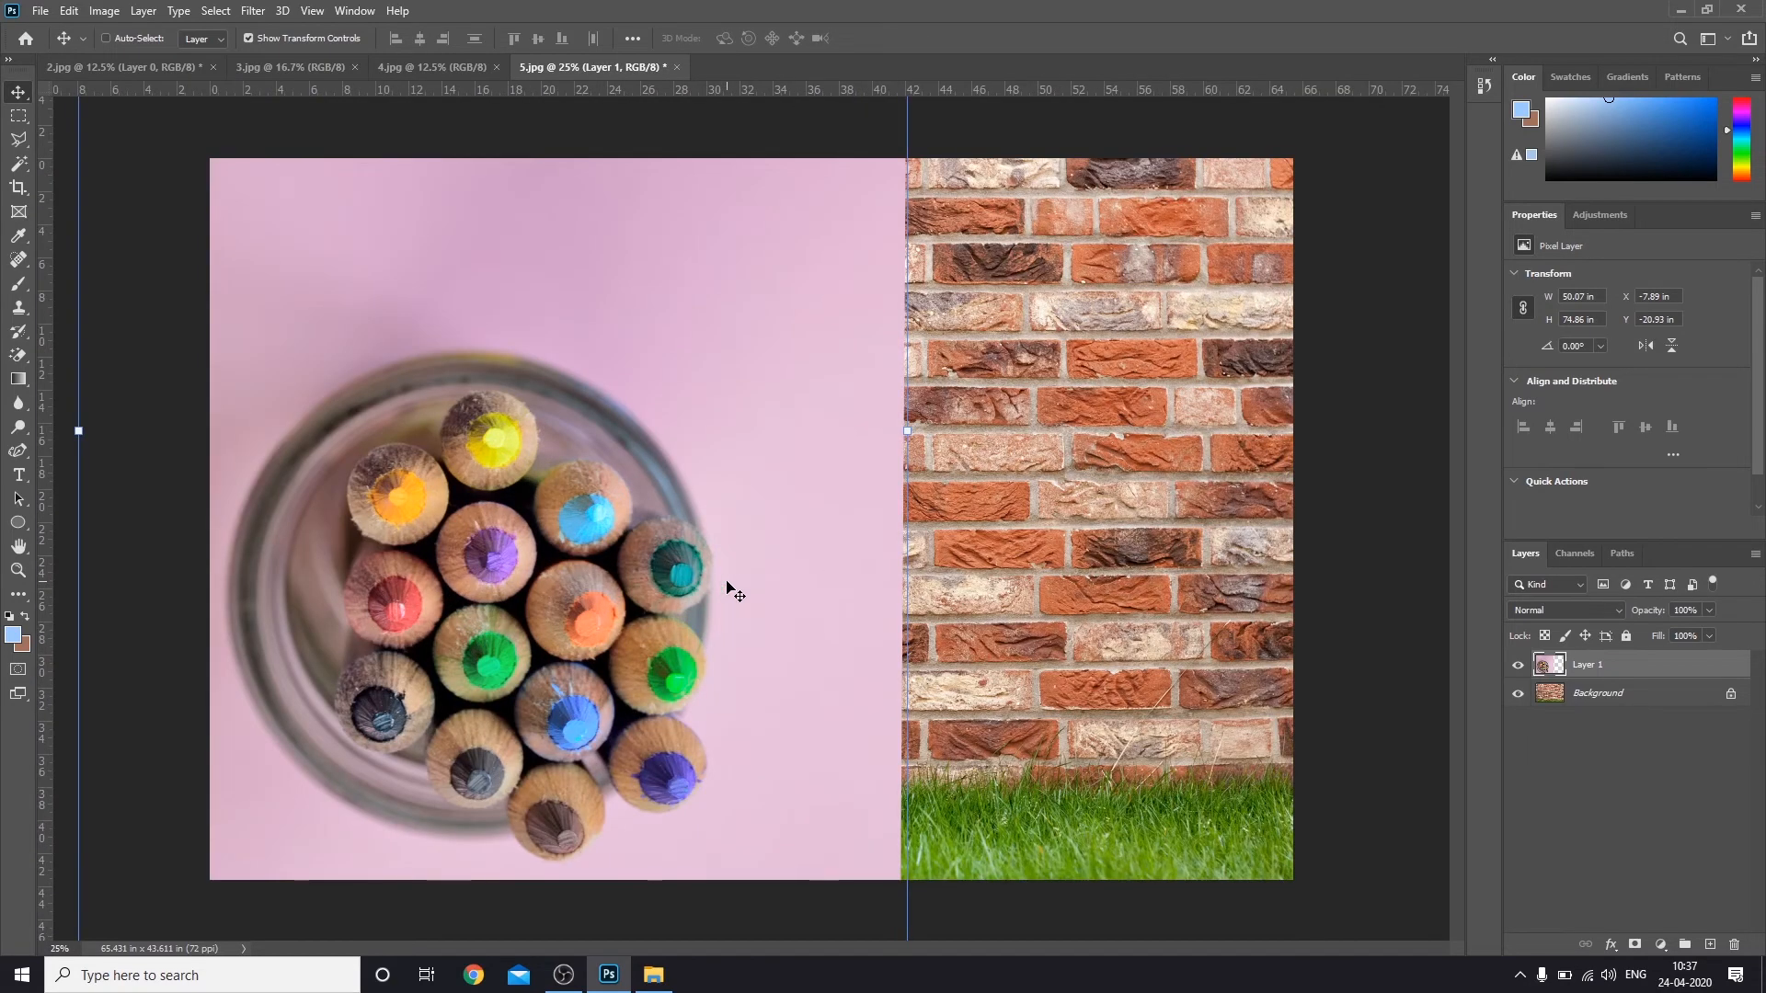
pyautogui.hotkey('ctrl', '-')
pyautogui.hotkey('ctrl', '-')
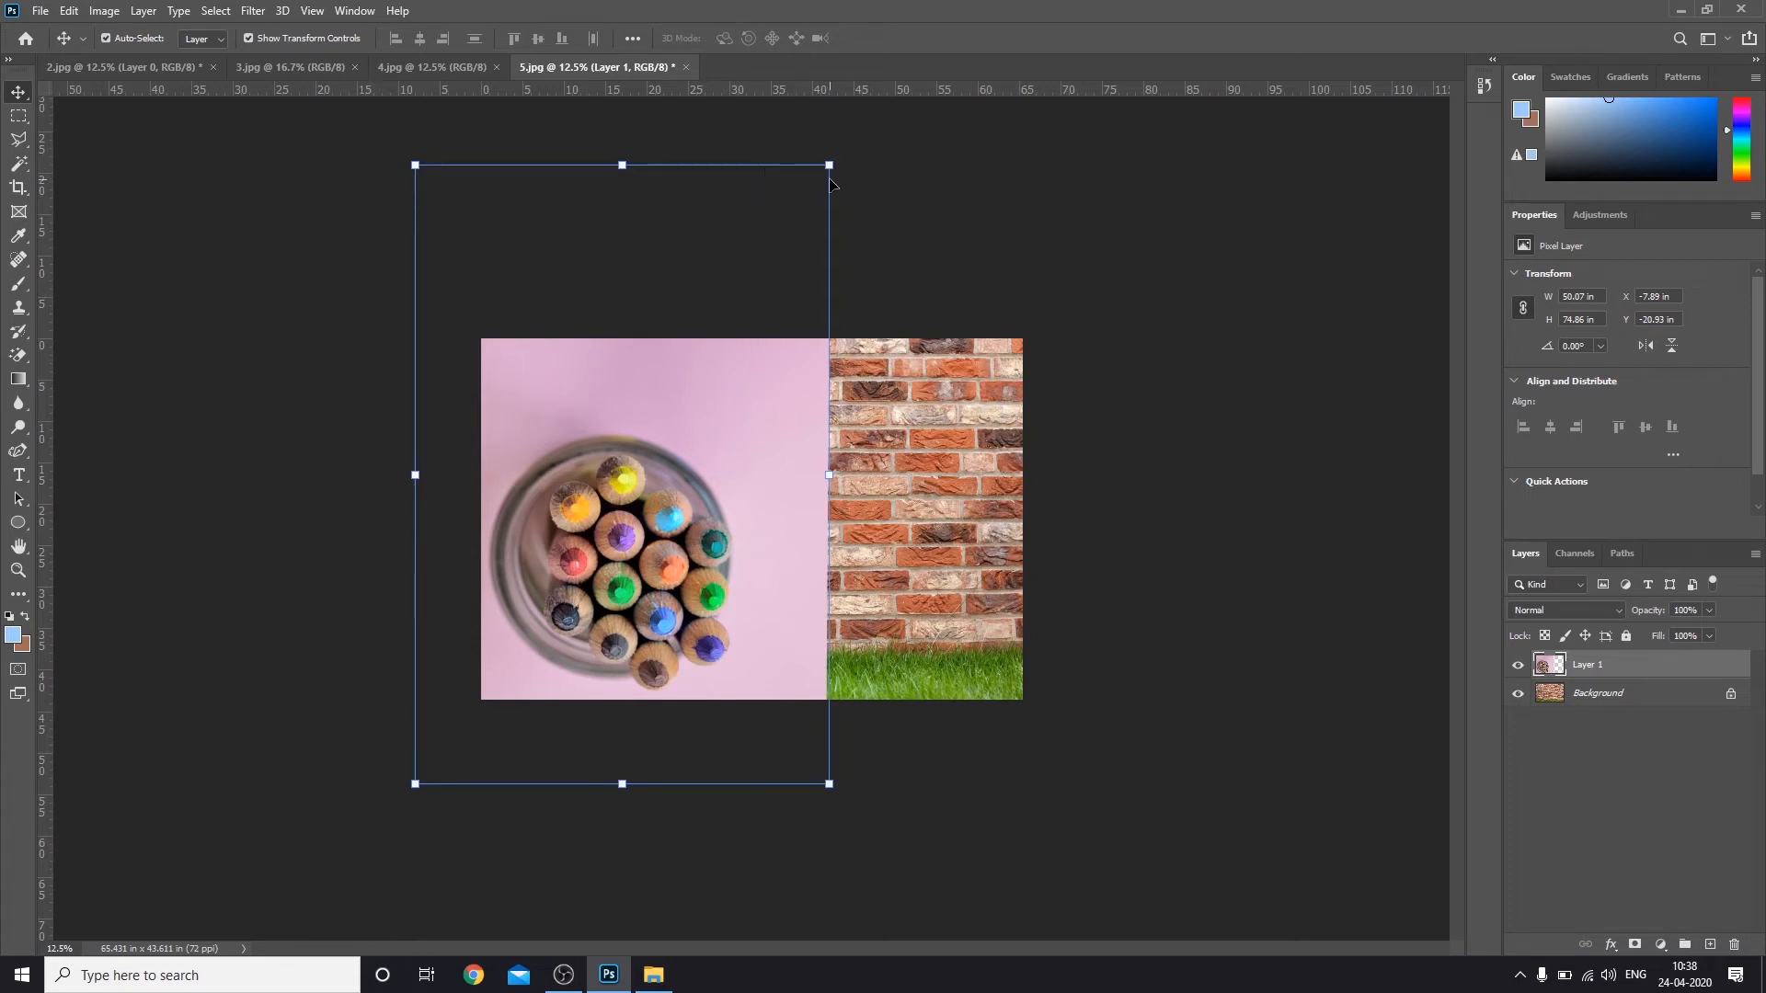
pyautogui.moveTo(829, 165); pyautogui.dragTo(607, 498)
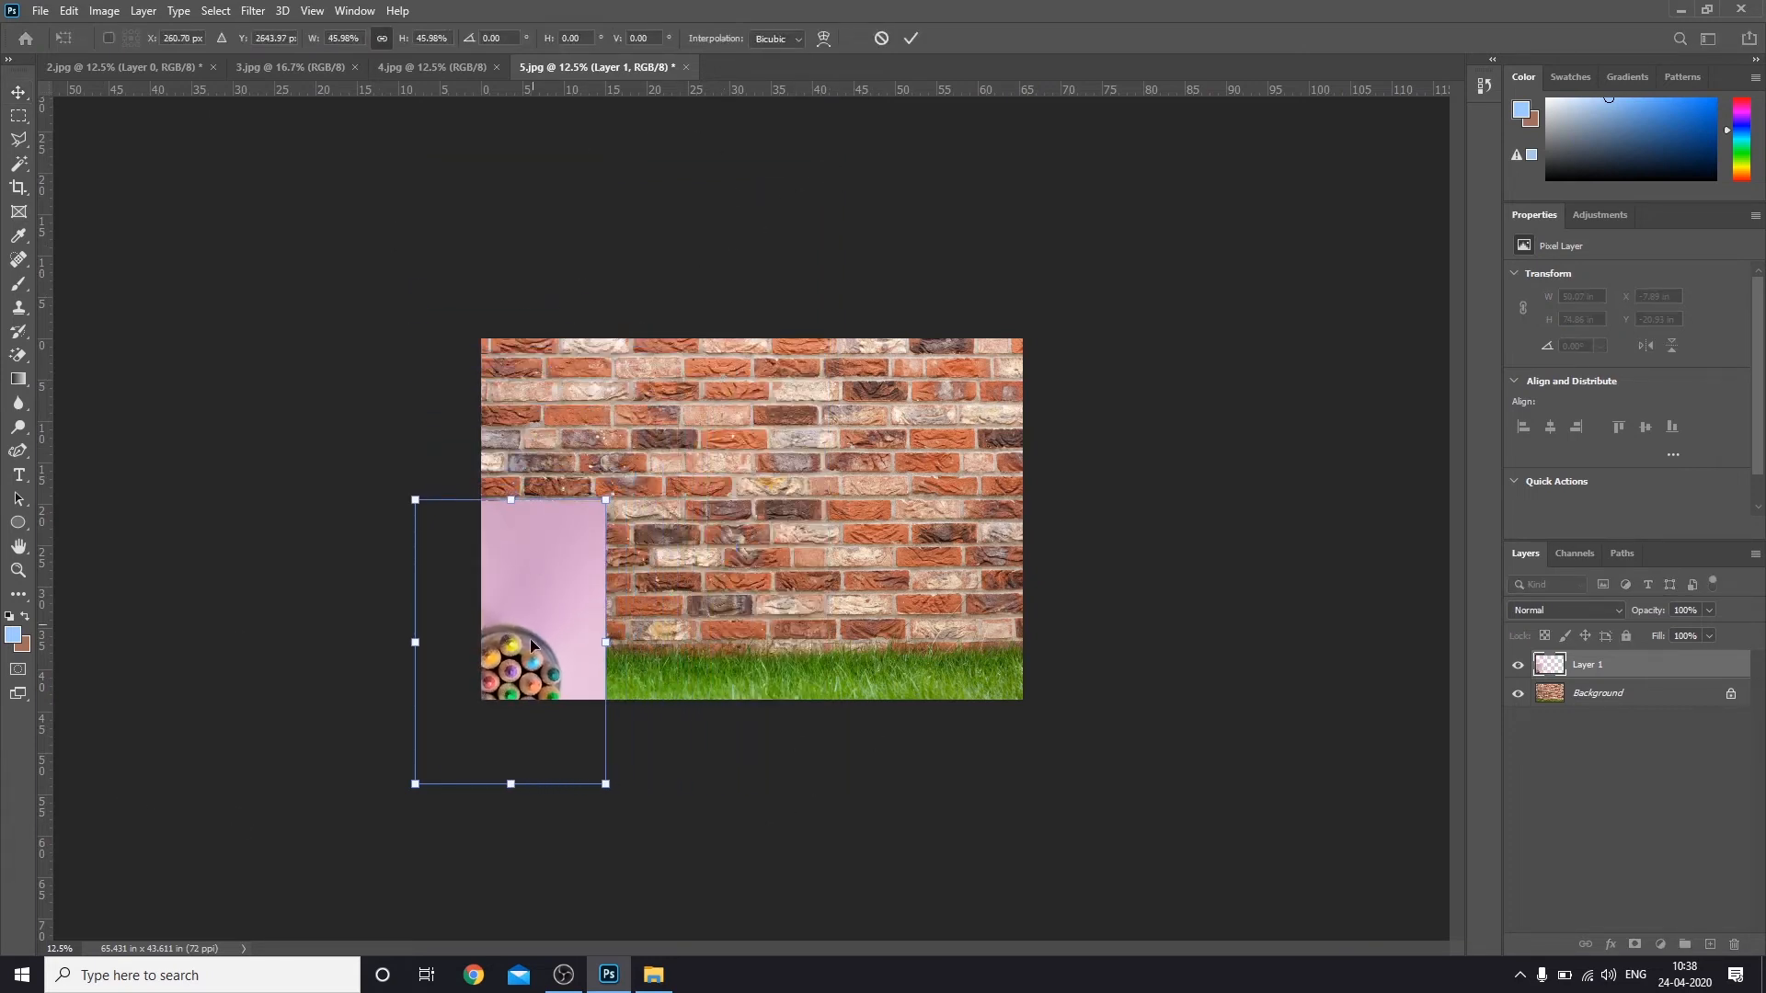
pyautogui.moveTo(530, 638); pyautogui.dragTo(618, 518)
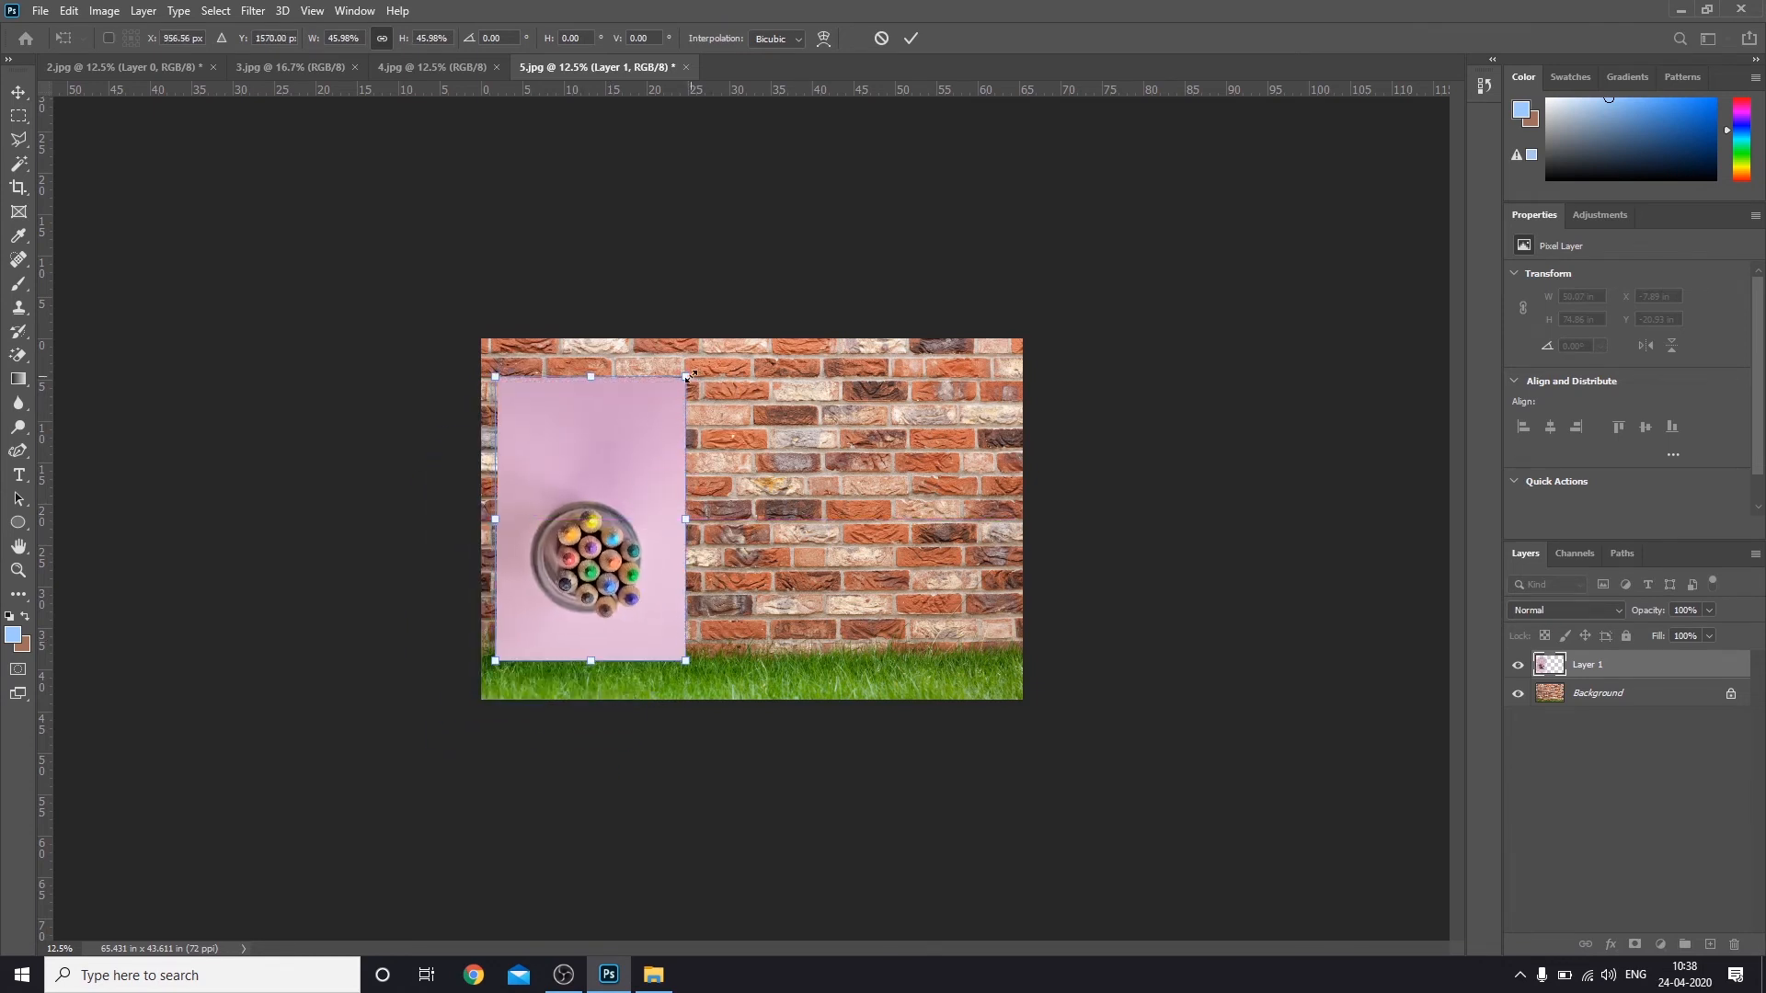
pyautogui.moveTo(690, 377); pyautogui.dragTo(627, 474)
pyautogui.moveTo(565, 613); pyautogui.dragTo(570, 563)
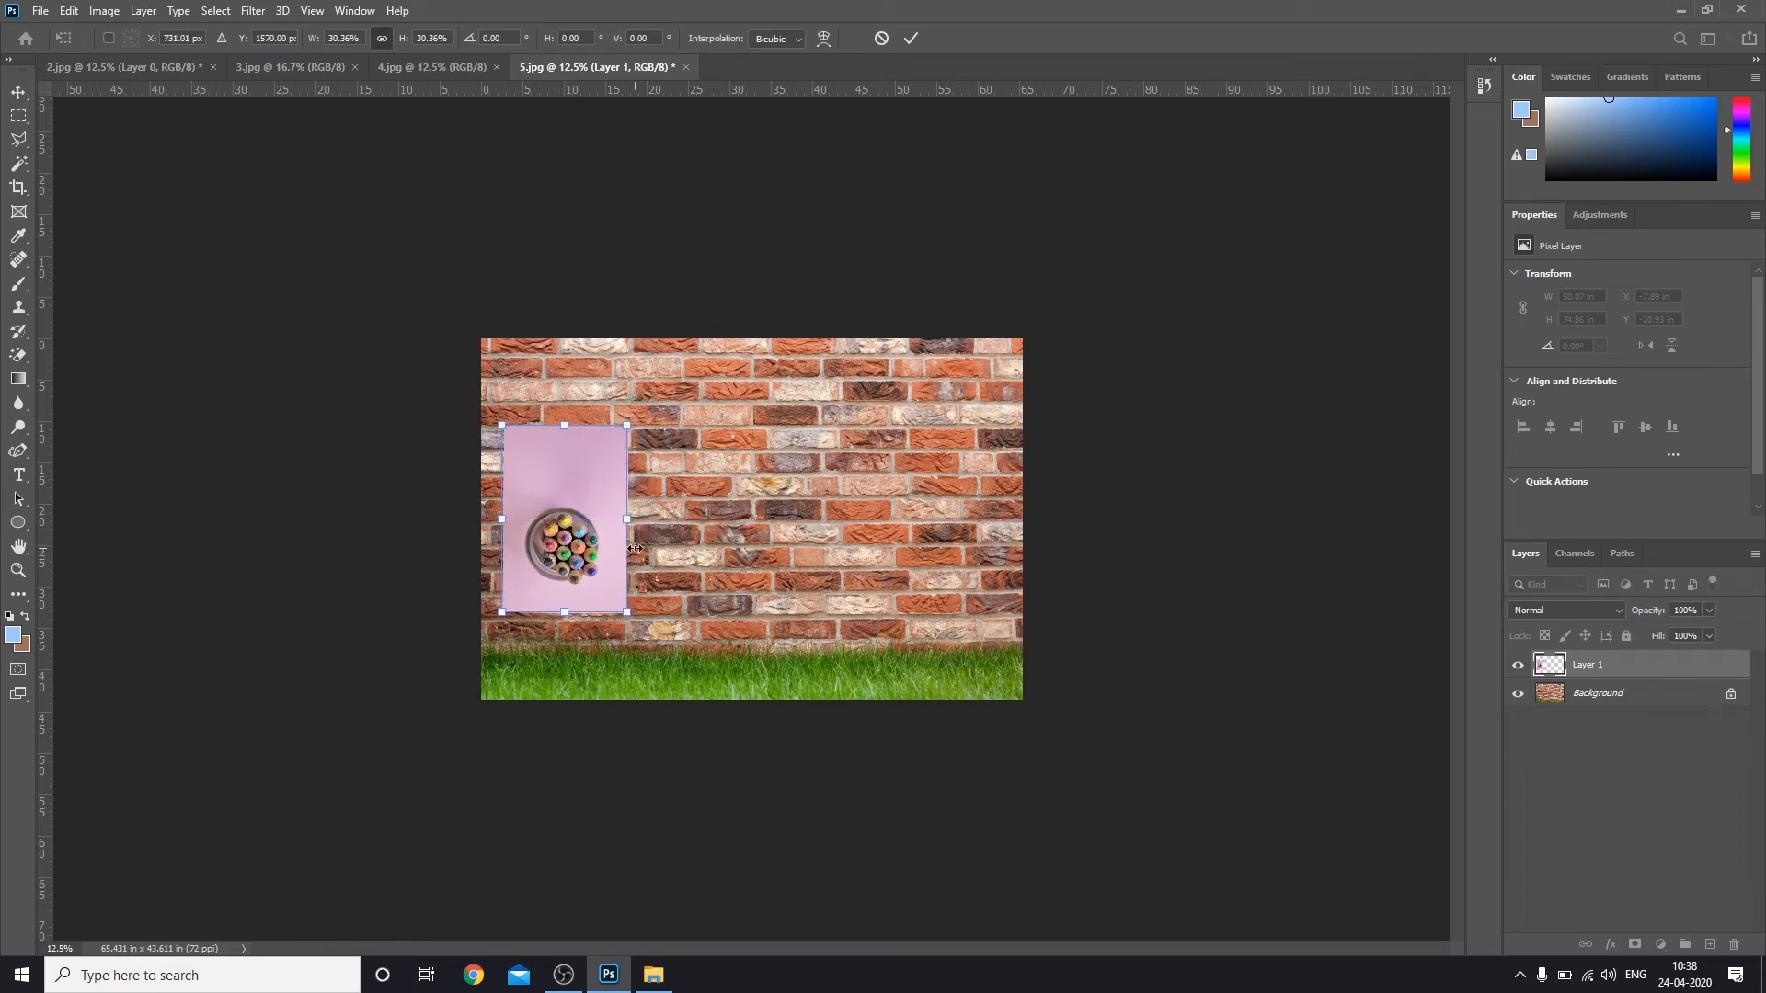
# Step: Centre the scaled pencil layer on the canvas using the alignment guides, commit the transform and deselect the layer
pyautogui.hotkey('ctrl', '+')
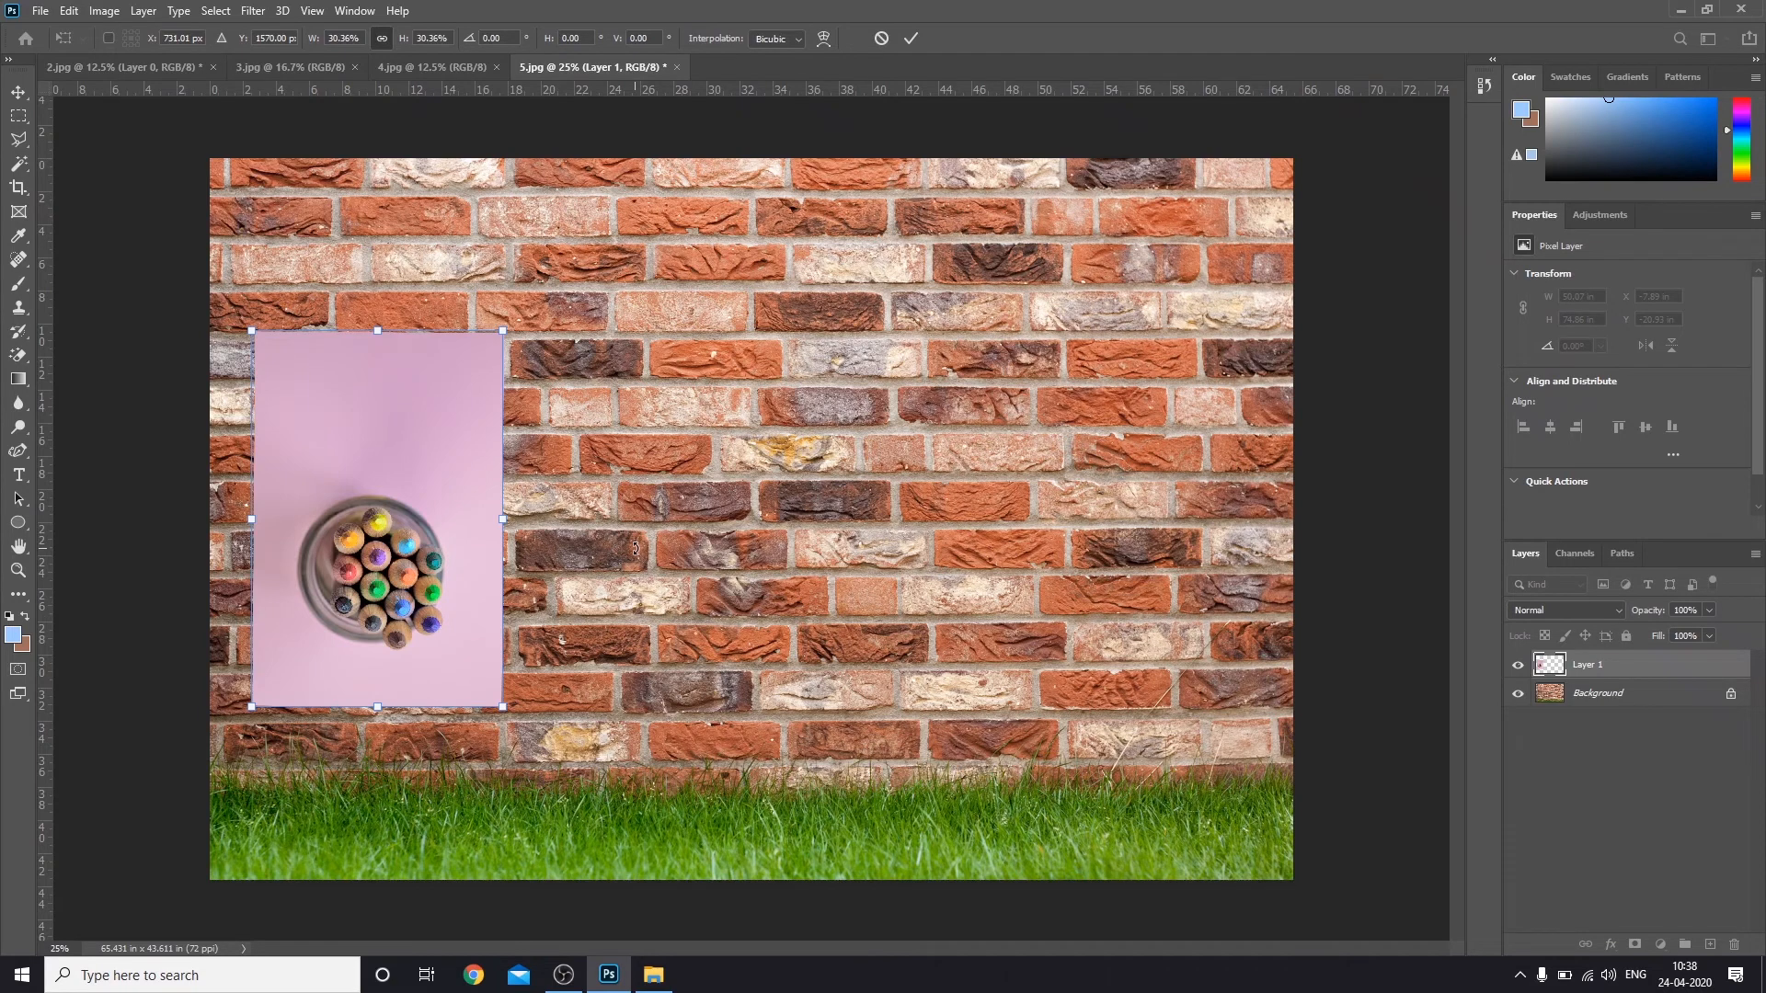
pyautogui.moveTo(385, 525); pyautogui.dragTo(889, 527)
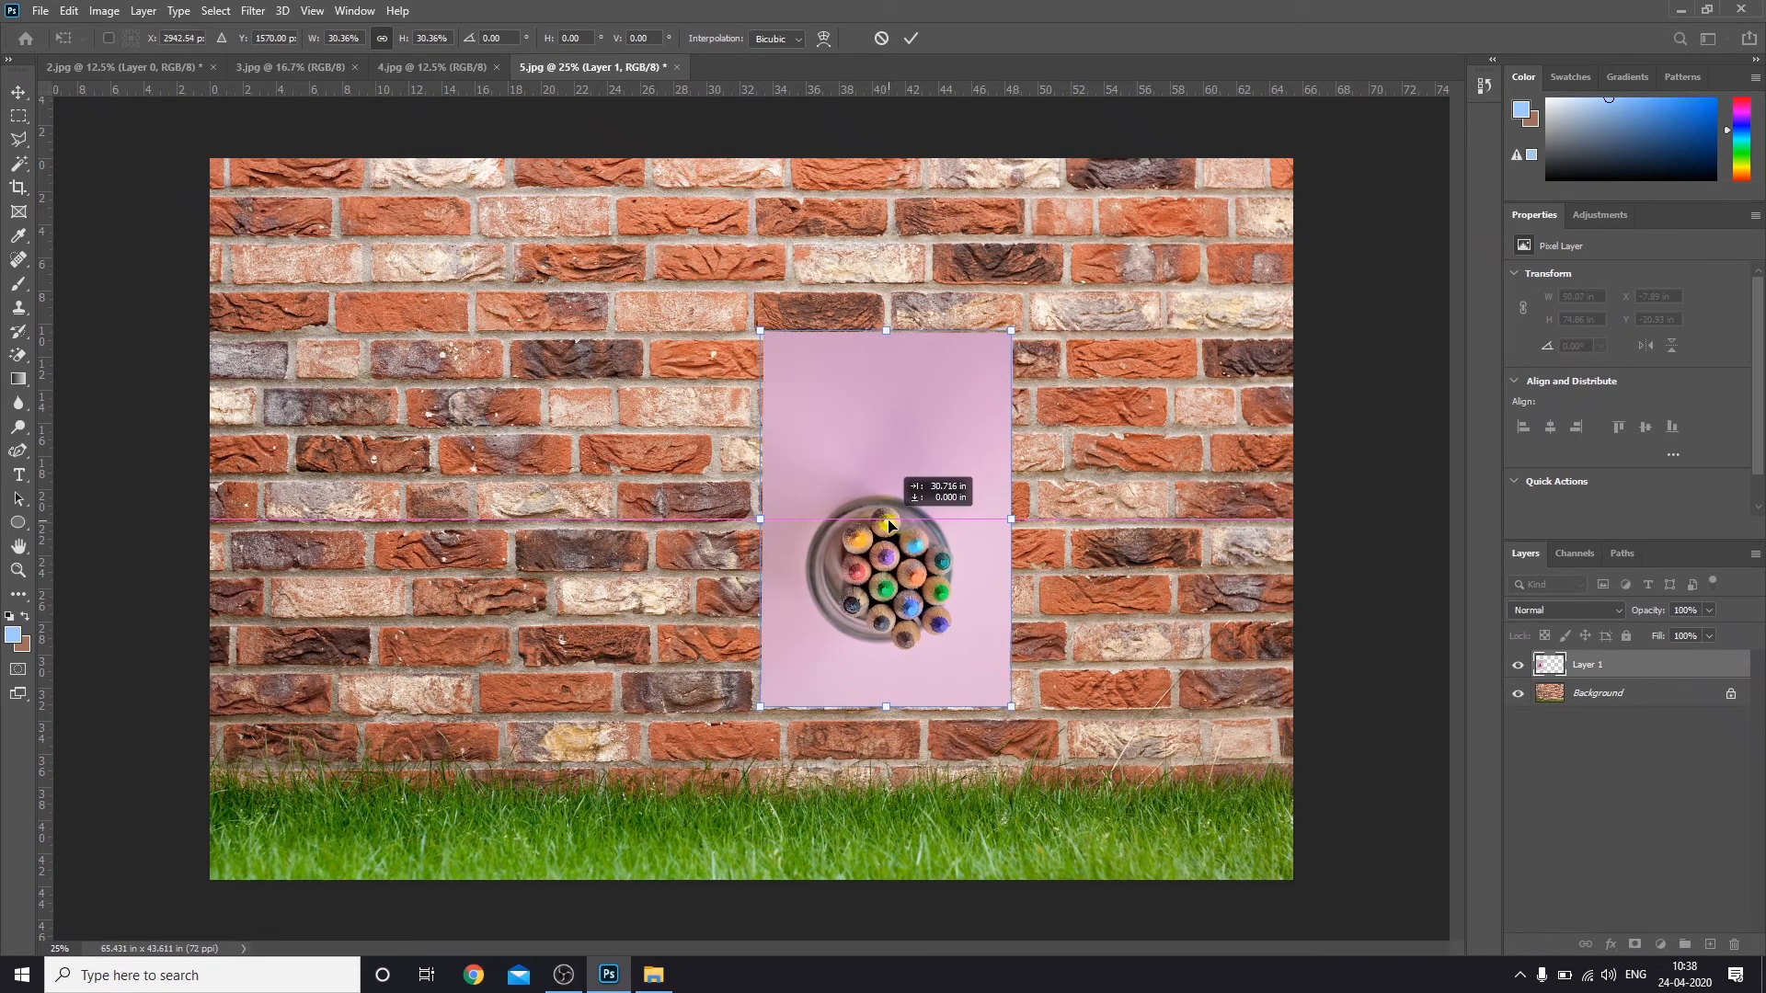
pyautogui.moveTo(889, 527); pyautogui.dragTo(740, 526)
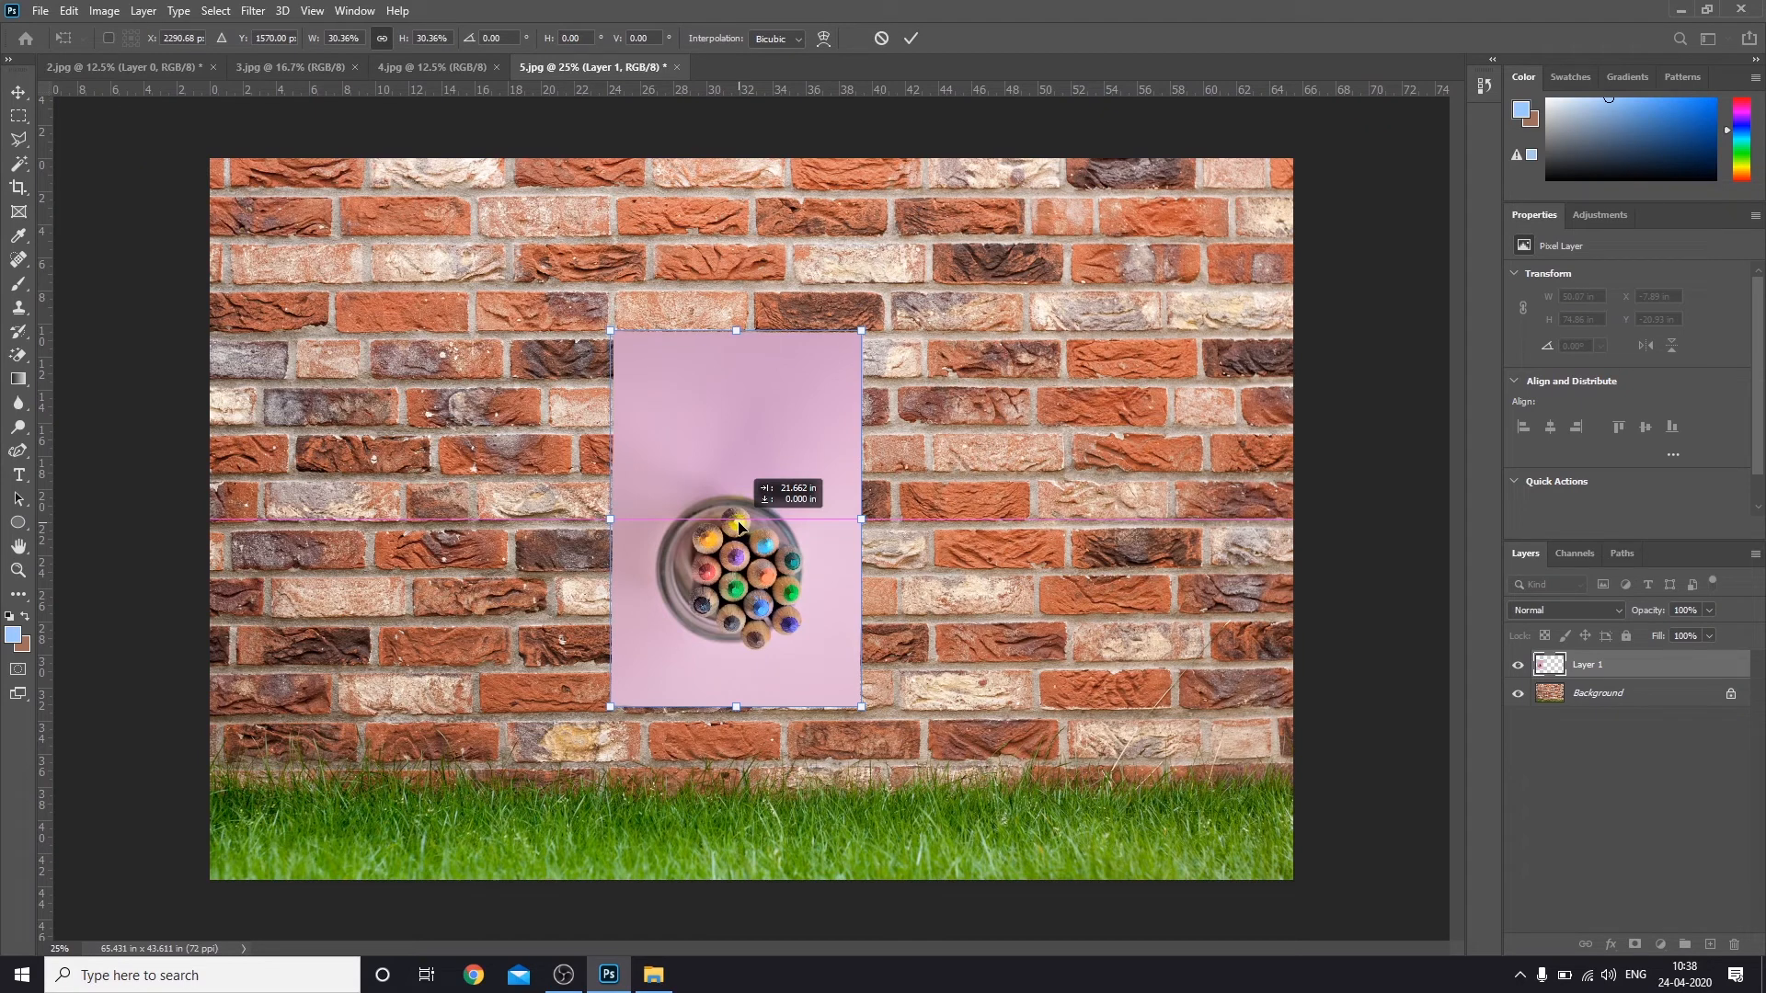
pyautogui.moveTo(739, 526); pyautogui.dragTo(734, 524)
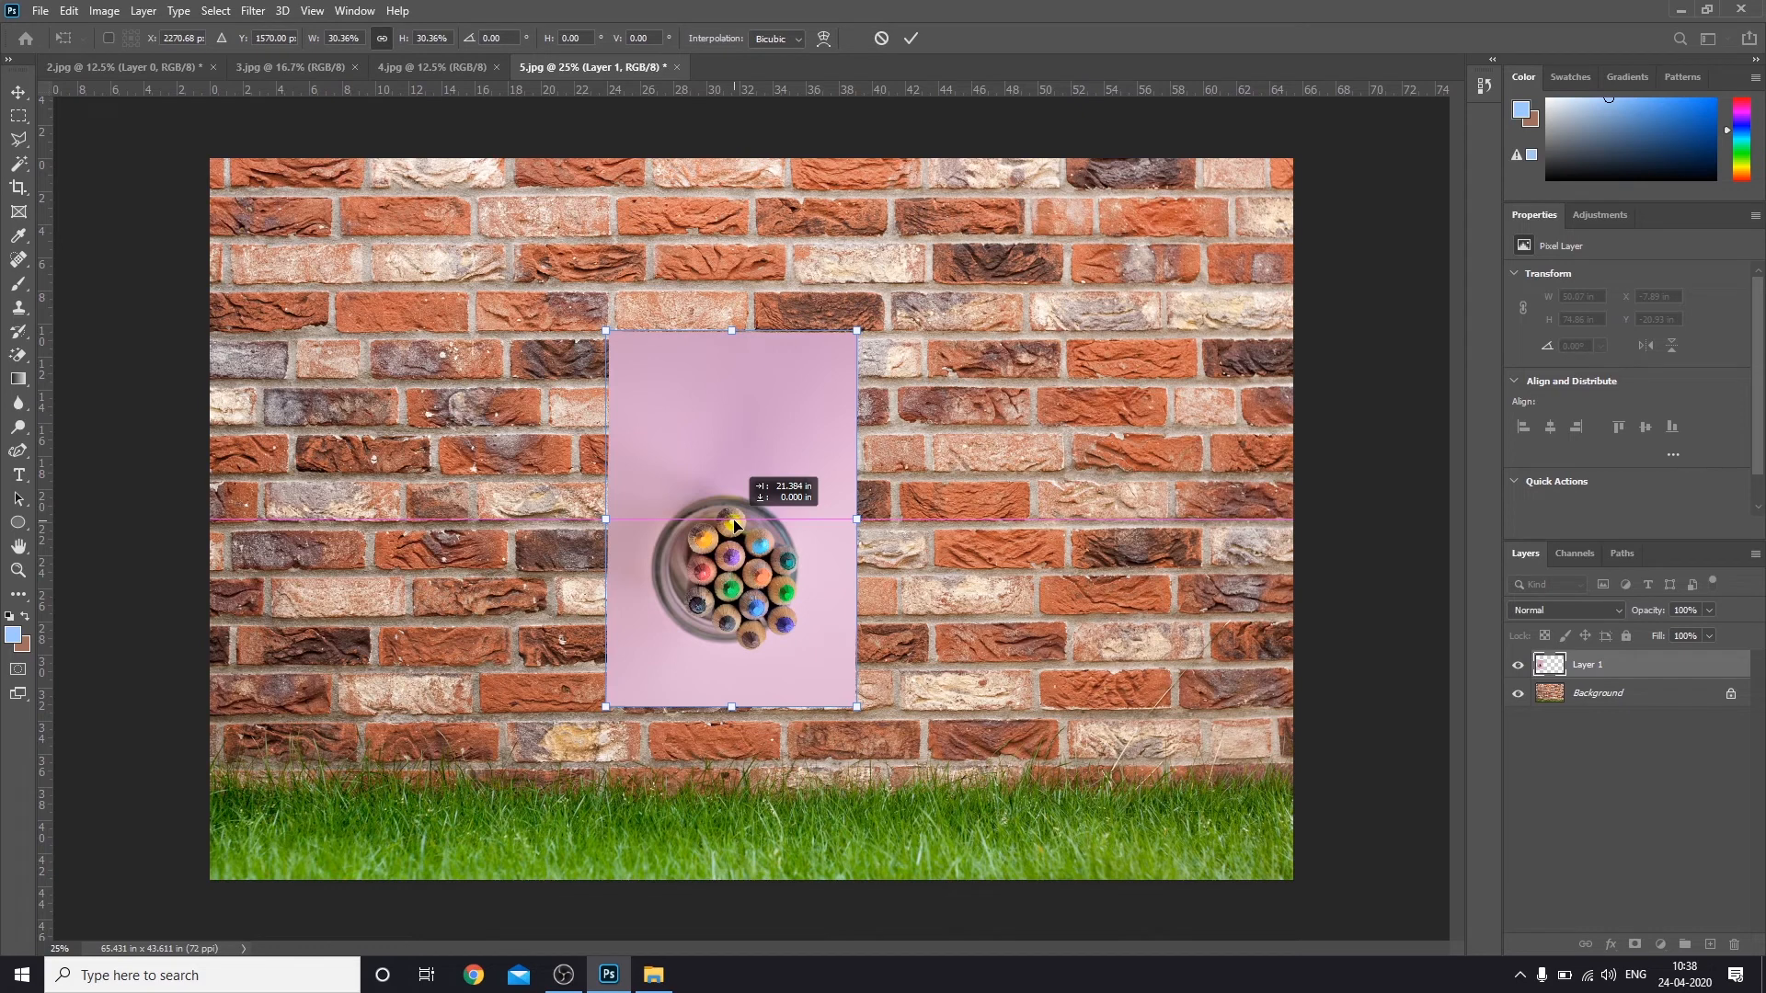
pyautogui.moveTo(735, 525)
pyautogui.mouseDown()
pyautogui.moveTo(653, 524)
pyautogui.moveTo(752, 518)
pyautogui.moveTo(745, 431)
pyautogui.moveTo(726, 443)
pyautogui.moveTo(747, 438)
pyautogui.moveTo(751, 522)
pyautogui.mouseUp()
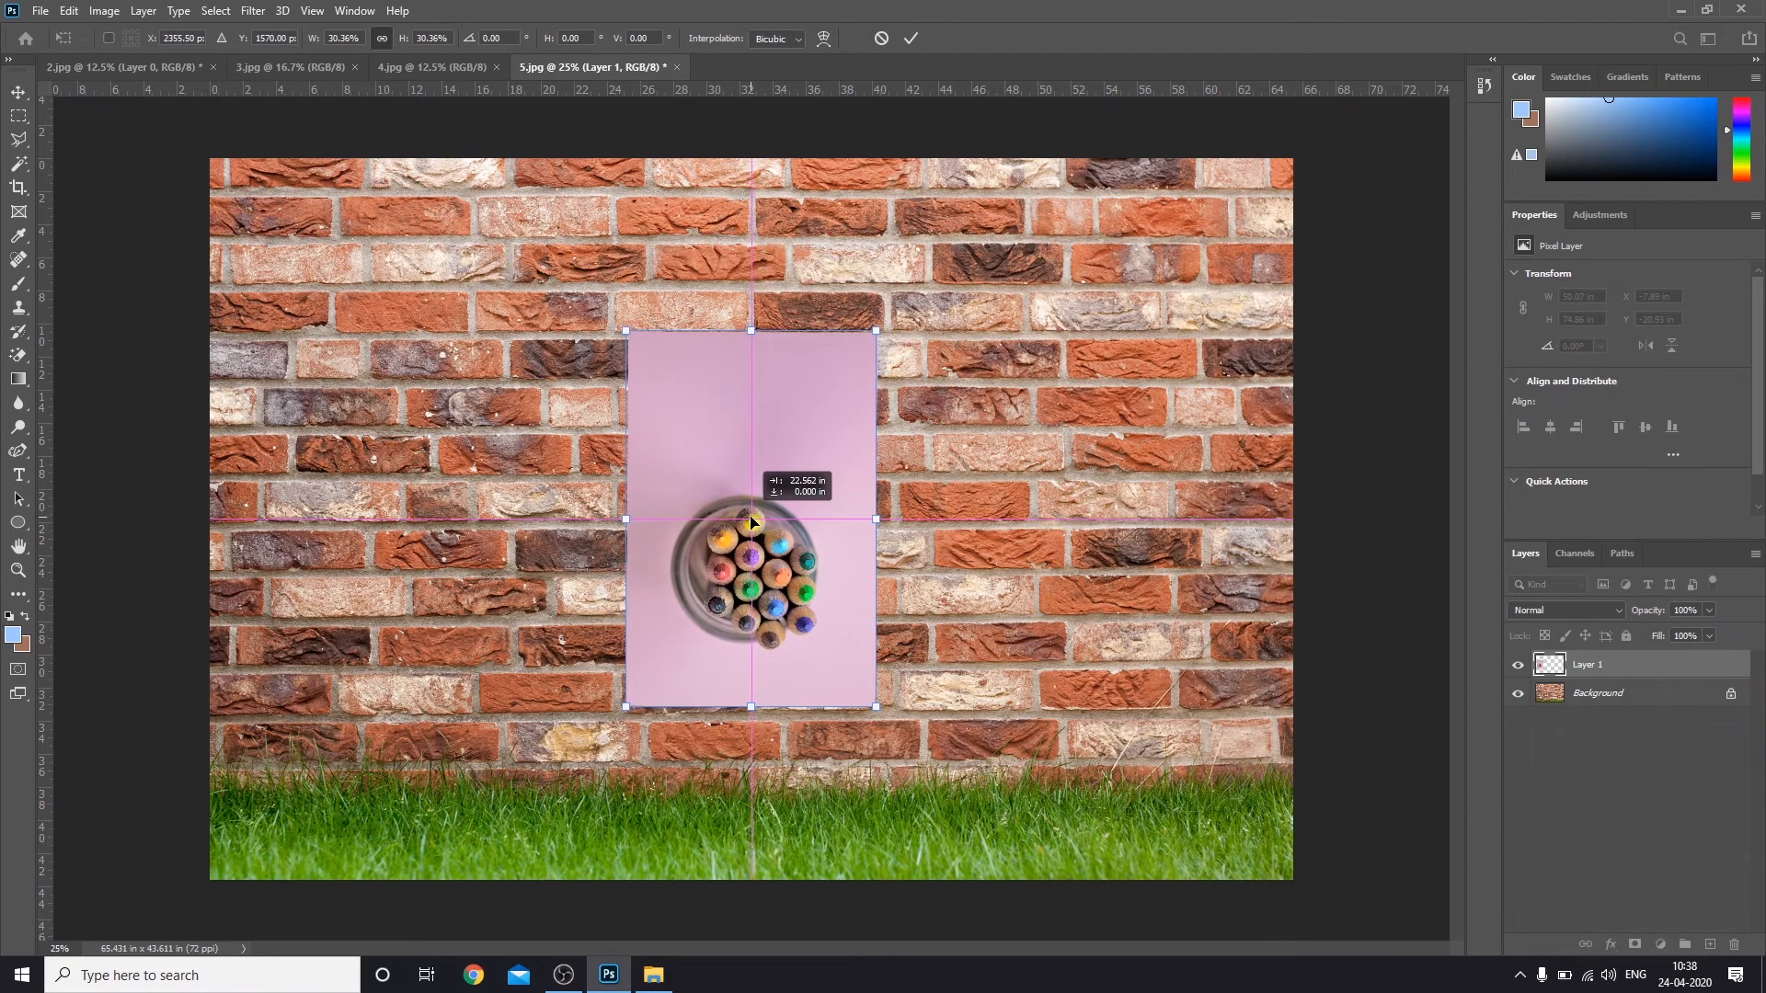
pyautogui.moveTo(751, 521); pyautogui.dragTo(752, 522)
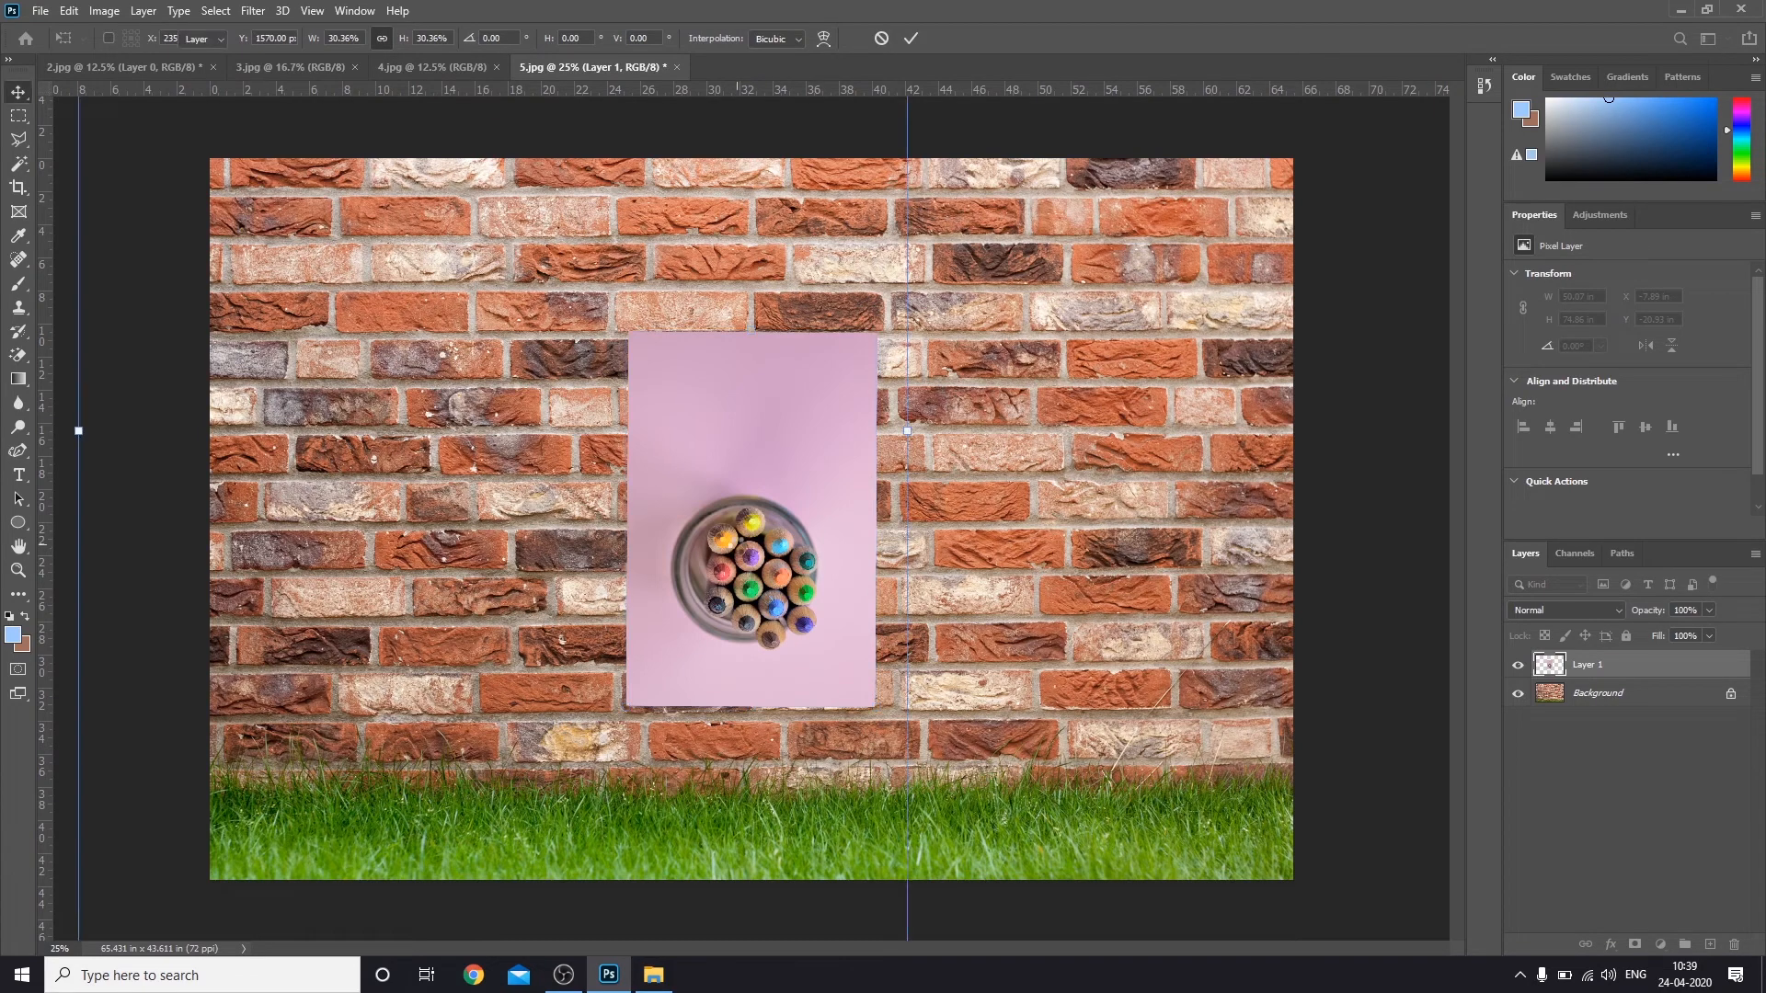
pyautogui.press('Return')
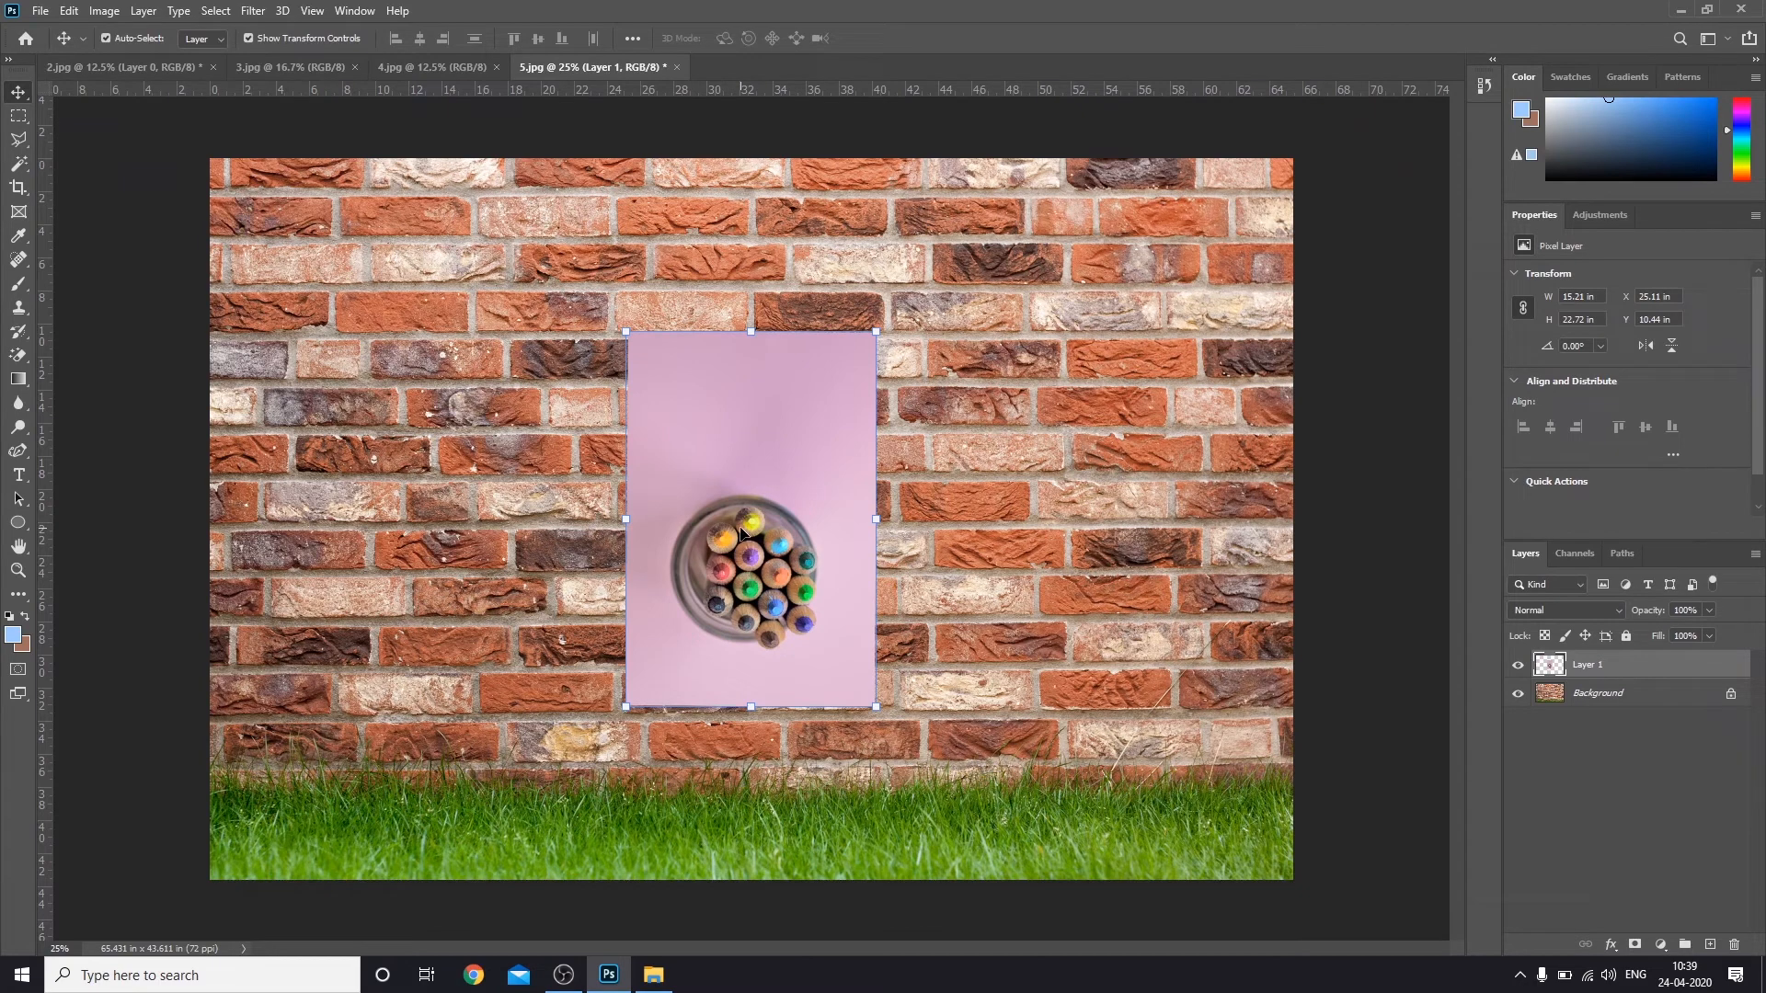
pyautogui.click(143, 511)
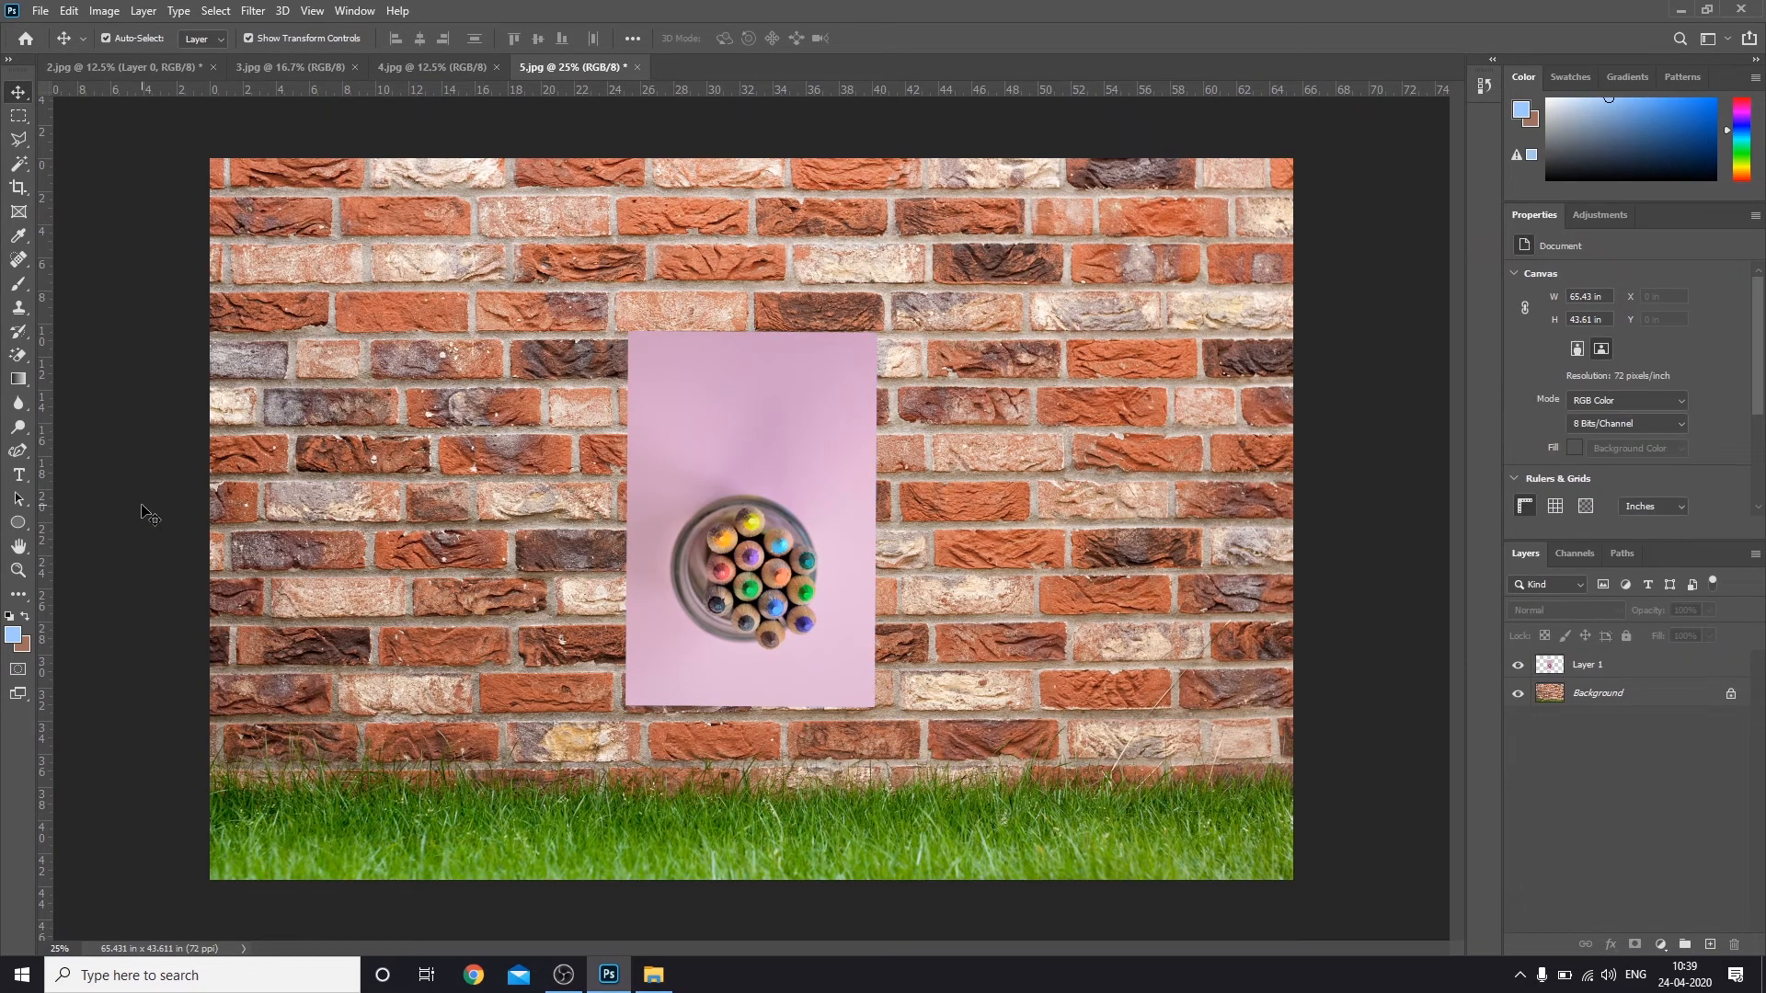
# Step: Turn off Smart Guides and move the pencil layer up and to the left, to about X 17.51 in, Y 9.11 in
pyautogui.click(317, 11)
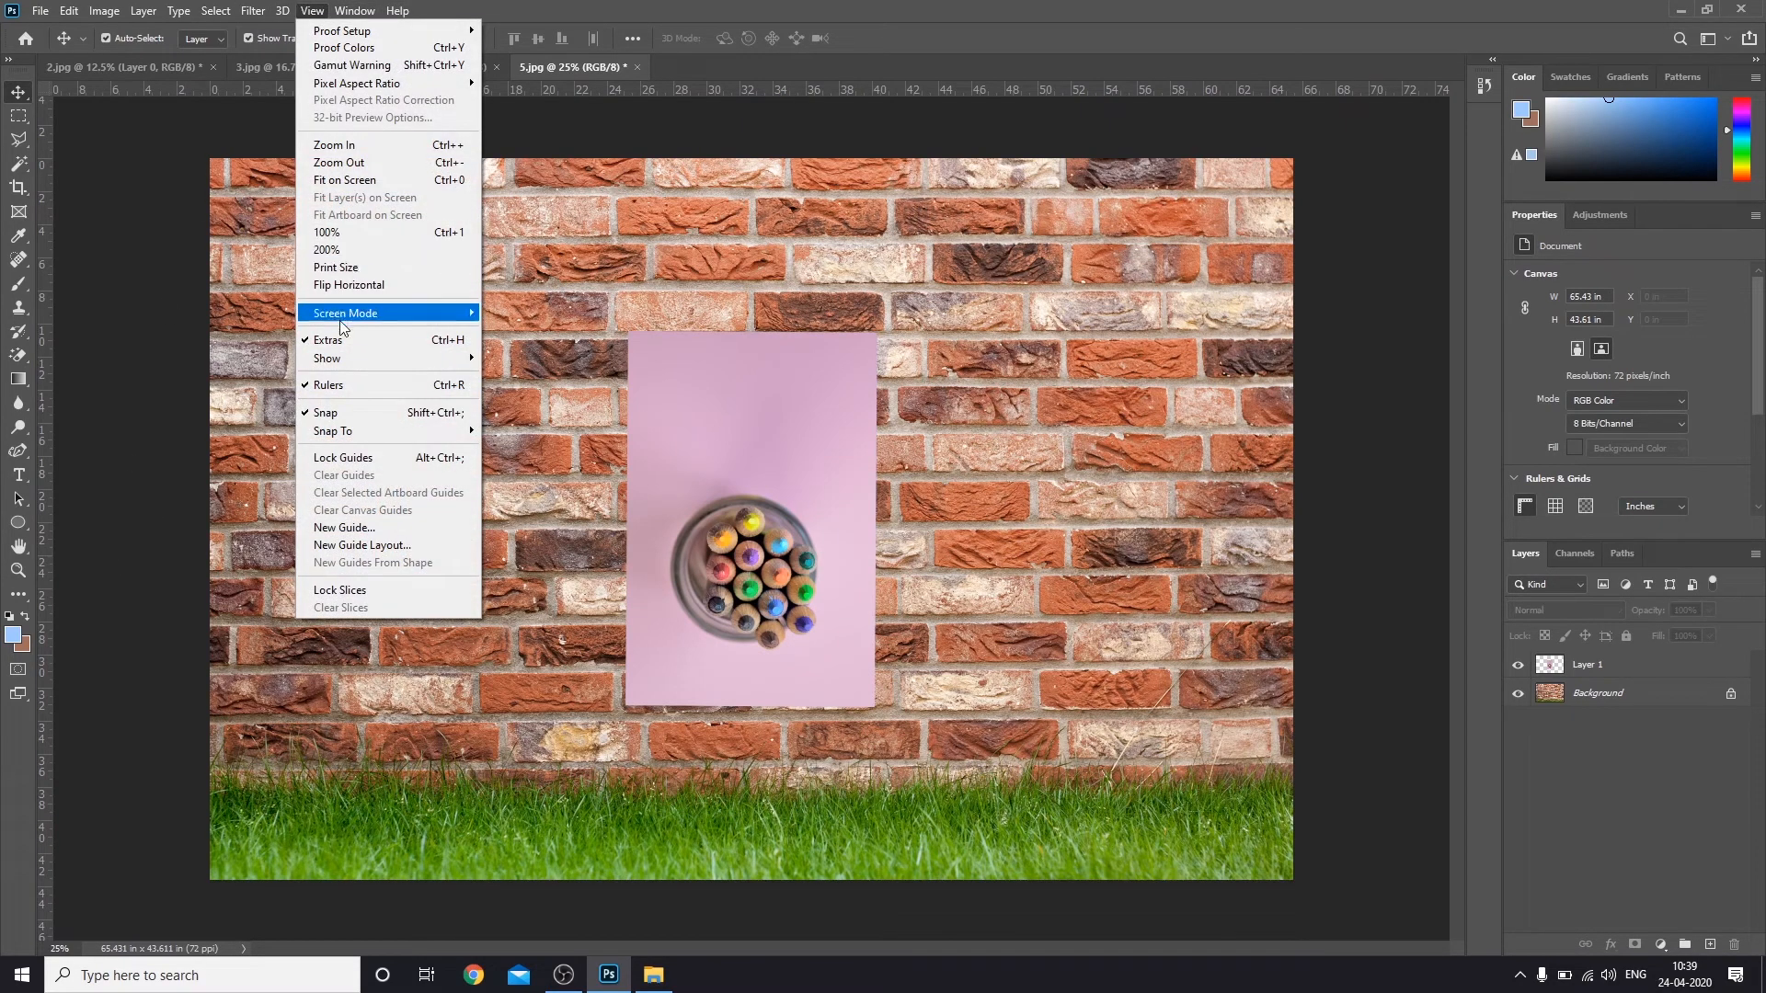
pyautogui.moveTo(337, 366)
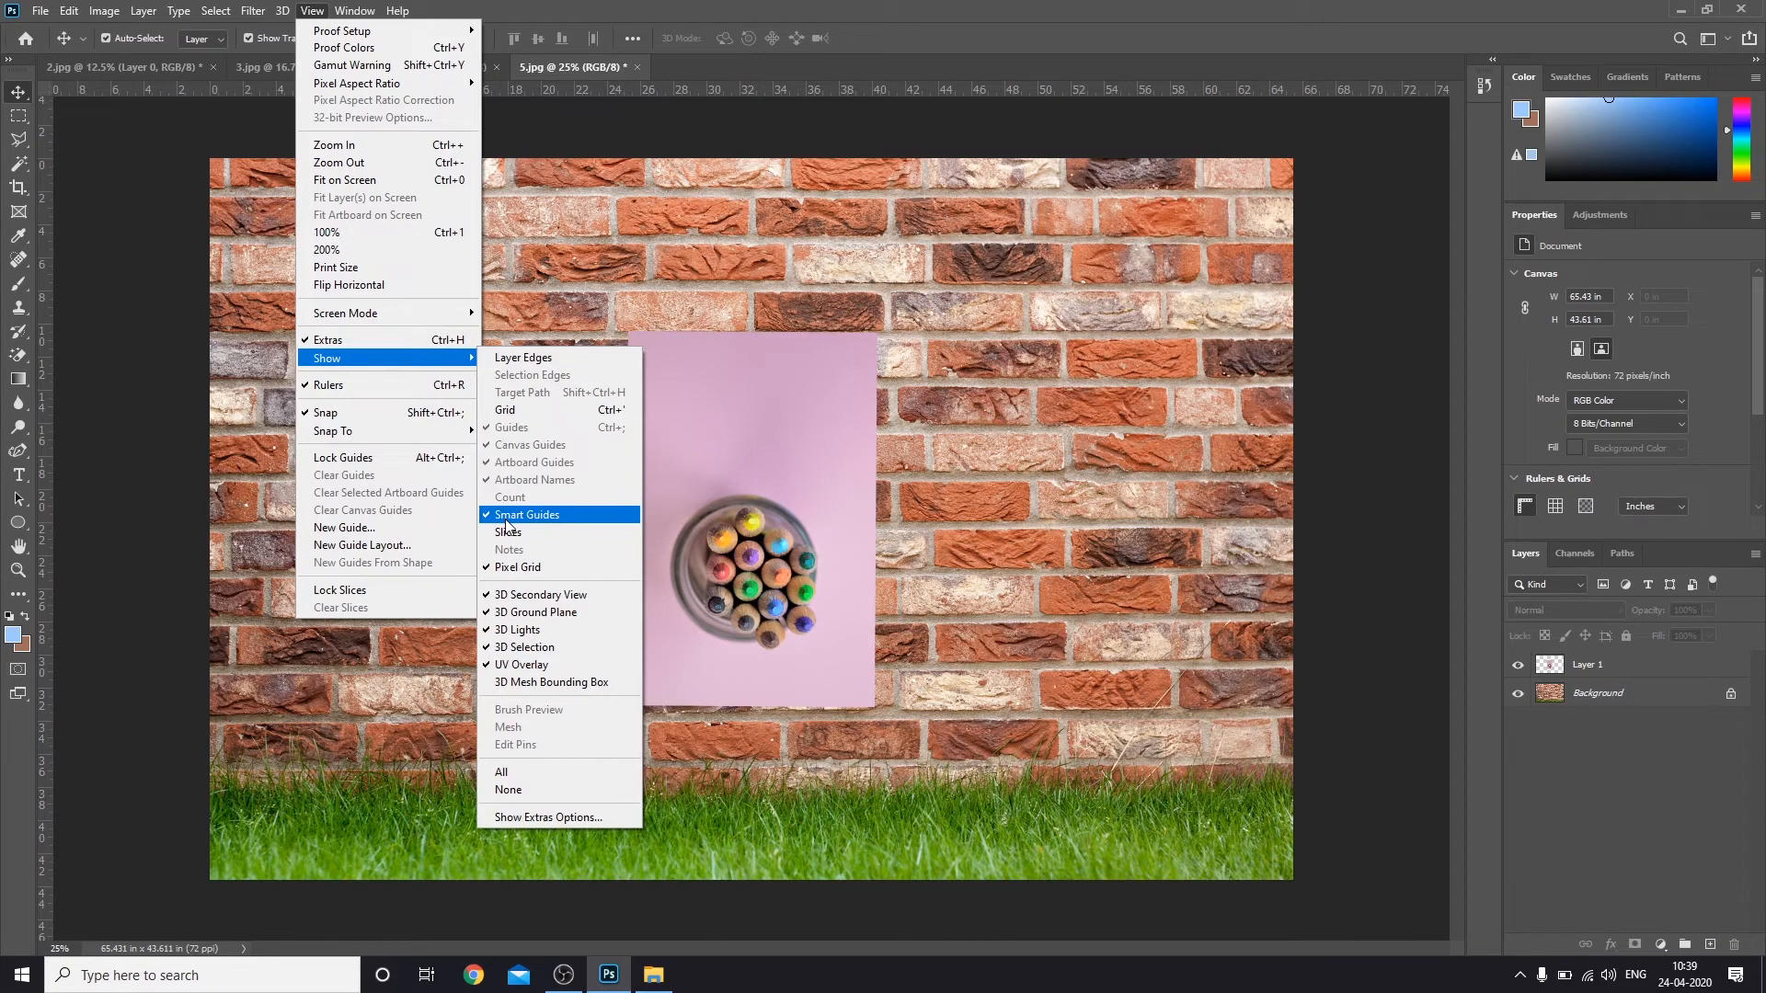
pyautogui.click(506, 522)
pyautogui.moveTo(719, 523); pyautogui.dragTo(580, 422)
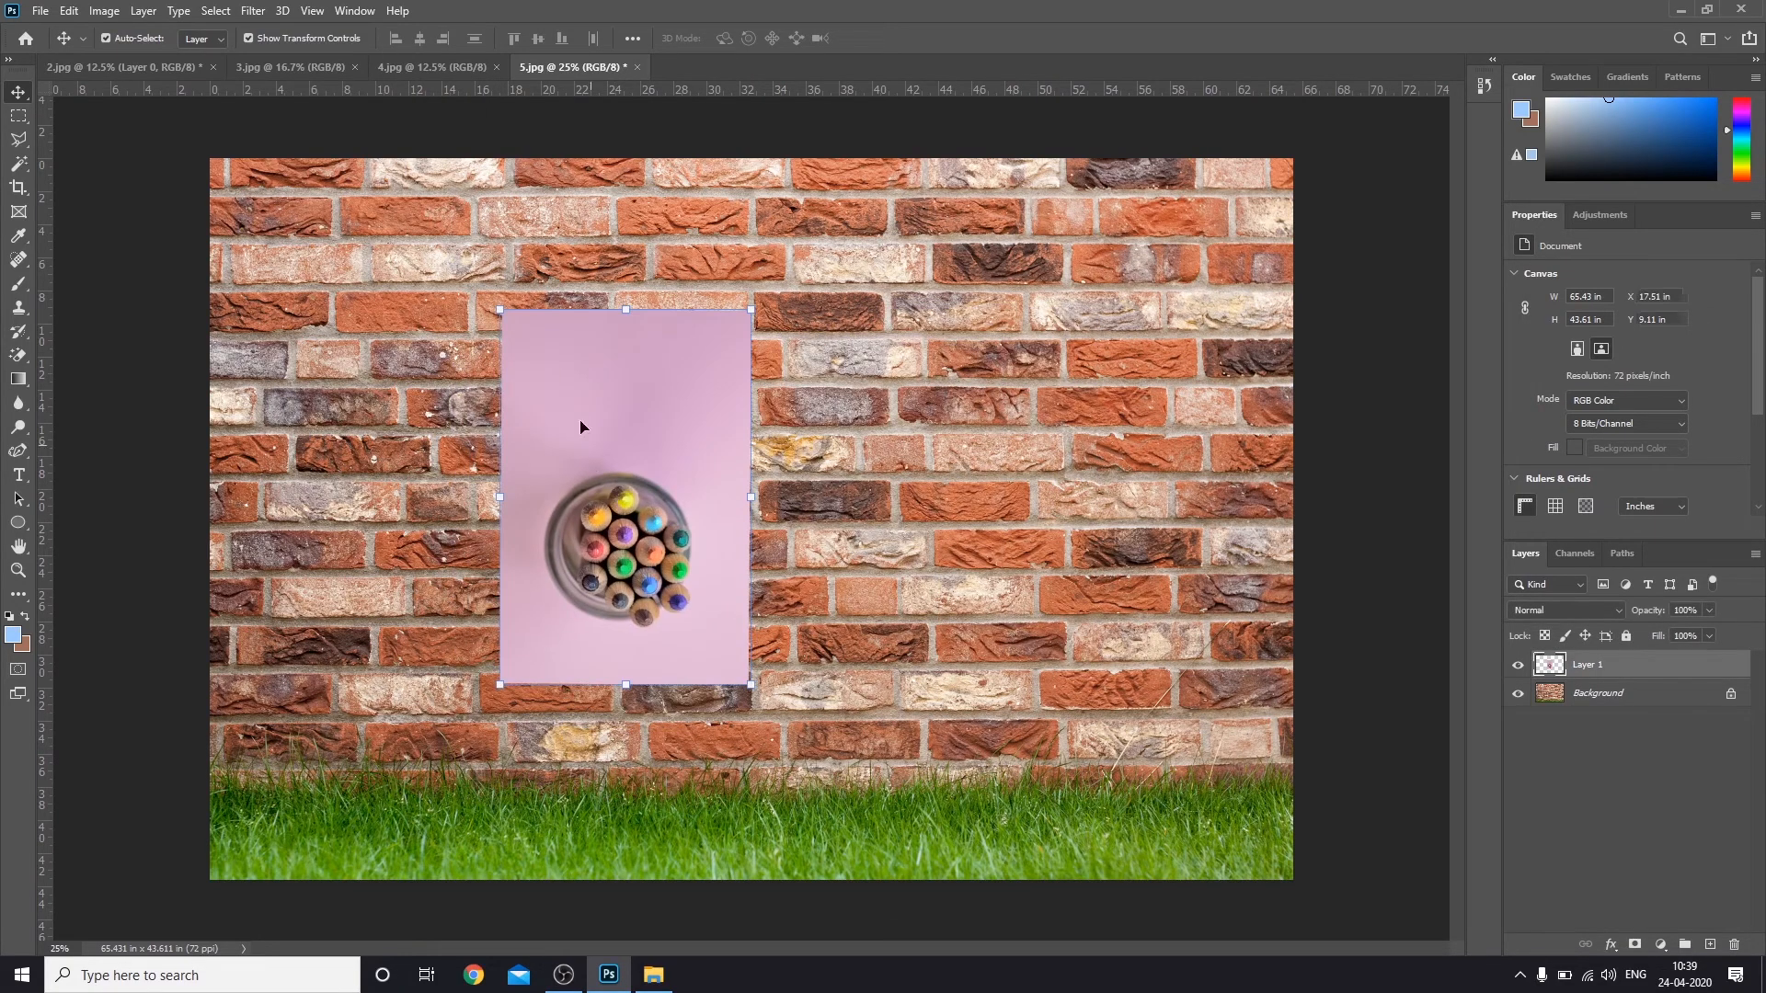
# Step: Turn Smart Guides back on and move the pencil layer around the canvas centre, to about X 25.94 in, Y 9.5 in
pyautogui.click(312, 11)
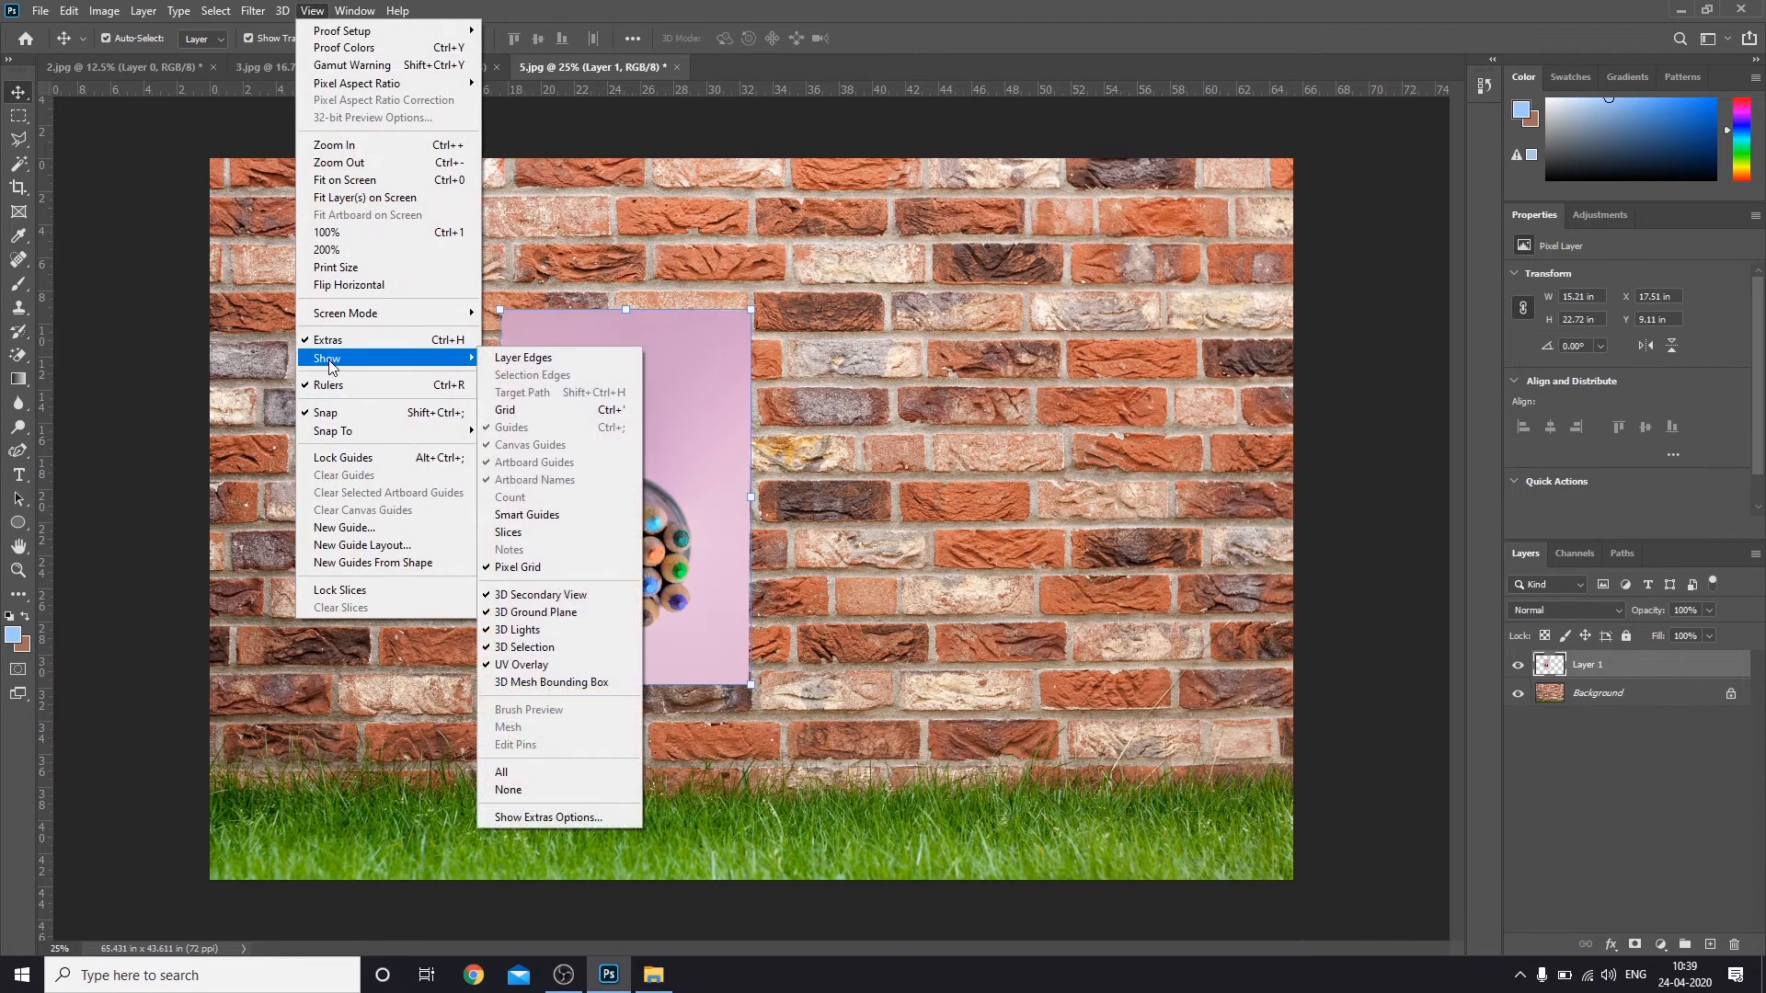
pyautogui.click(520, 515)
pyautogui.moveTo(606, 515)
pyautogui.mouseDown()
pyautogui.moveTo(746, 545)
pyautogui.moveTo(677, 476)
pyautogui.moveTo(571, 477)
pyautogui.moveTo(678, 488)
pyautogui.mouseUp()
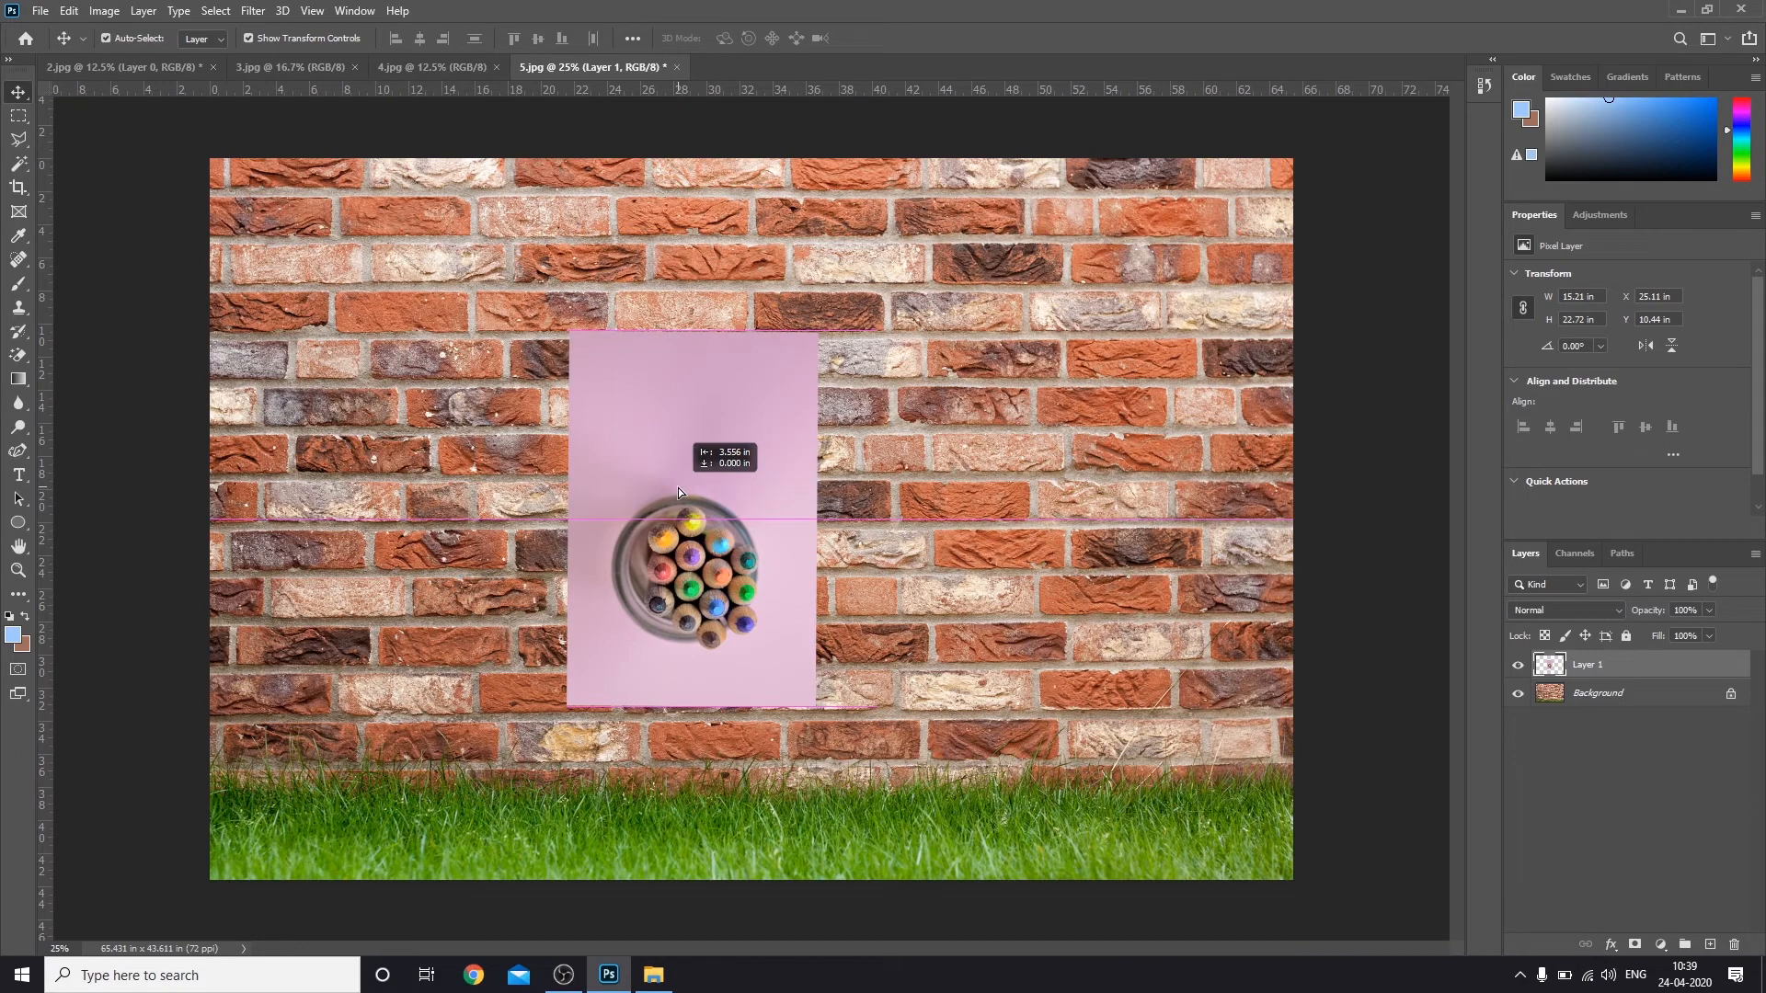
pyautogui.moveTo(678, 489)
pyautogui.mouseDown()
pyautogui.moveTo(725, 510)
pyautogui.moveTo(589, 510)
pyautogui.moveTo(837, 515)
pyautogui.moveTo(682, 477)
pyautogui.mouseUp()
# Step: Turn off Snap and move the pencil layer toward the top of the wall, to about X 21.24 in, Y 3.67 in
pyautogui.click(311, 10)
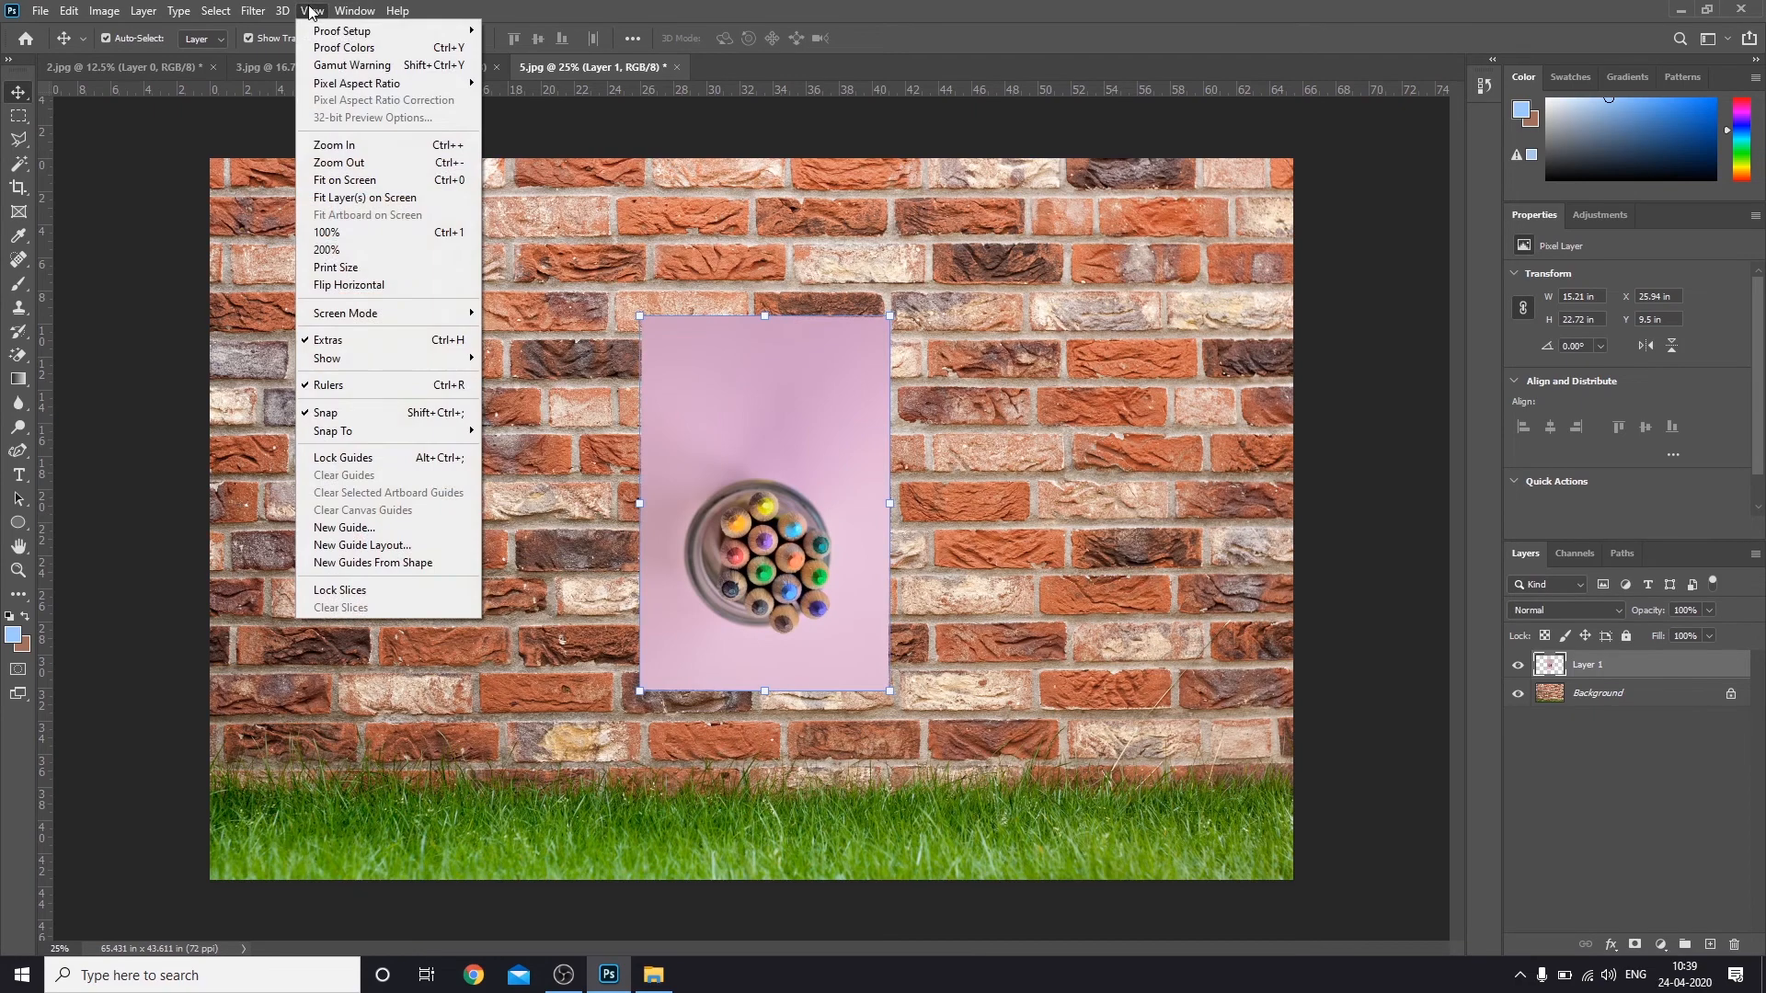
pyautogui.click(330, 416)
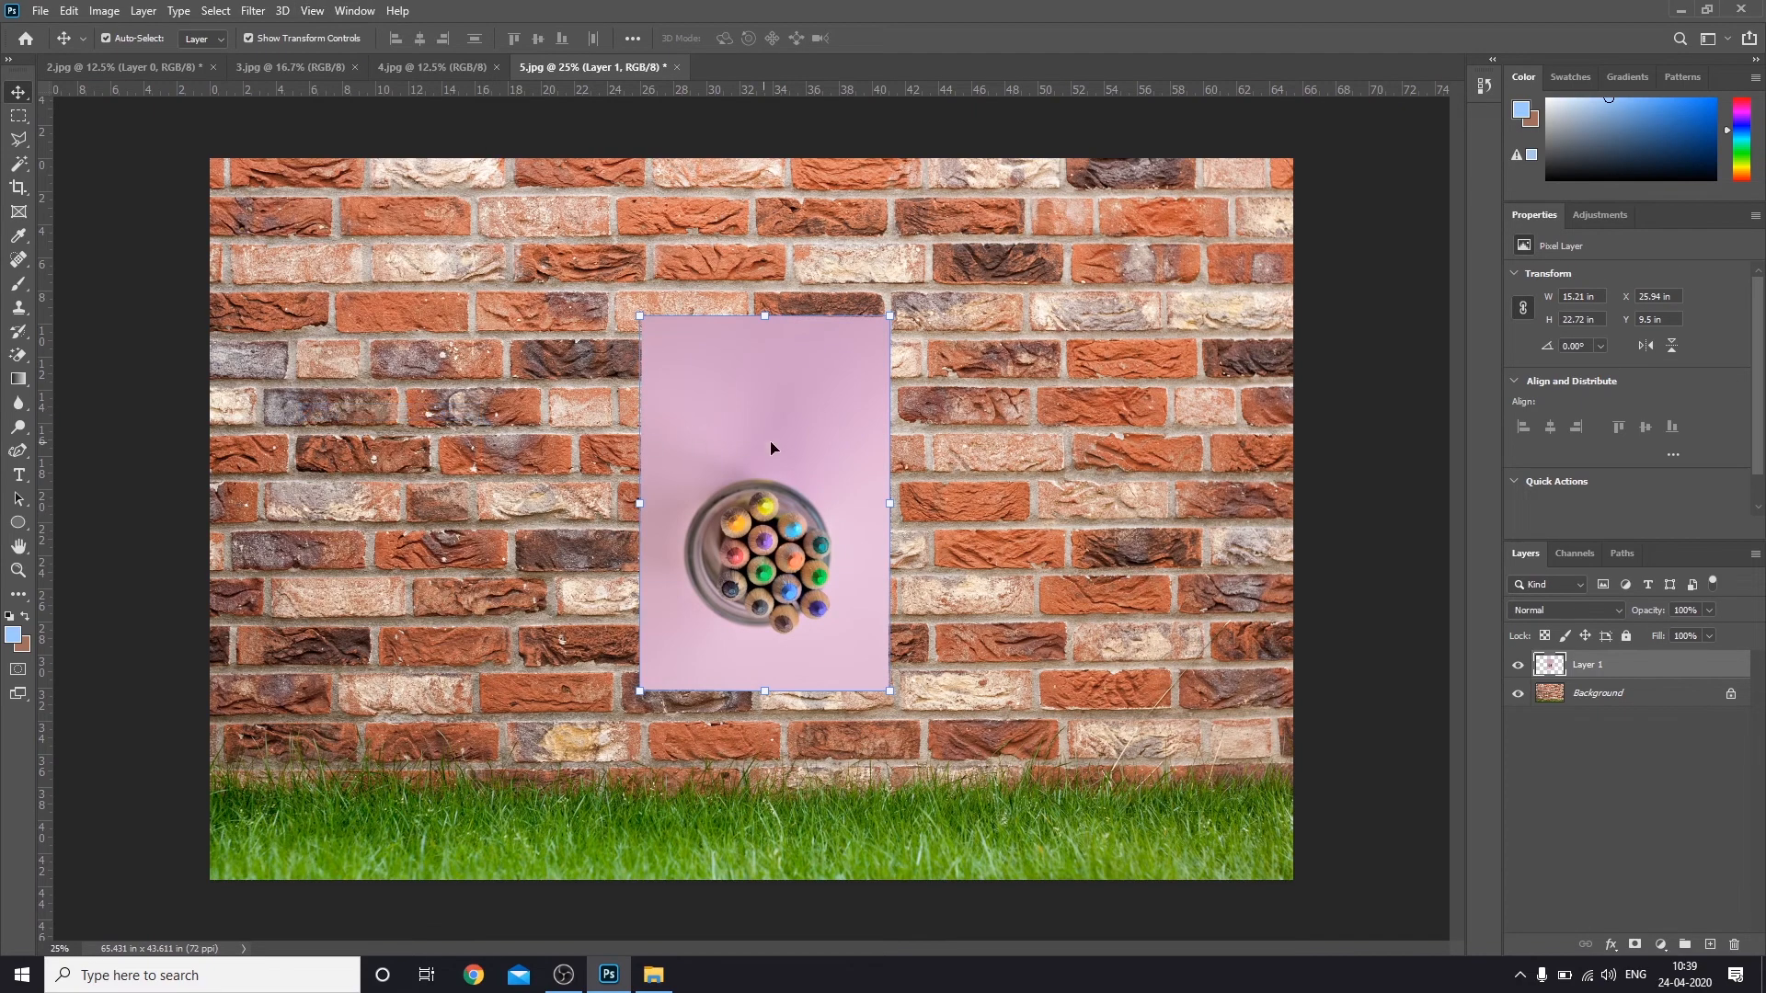
pyautogui.moveTo(787, 466)
pyautogui.mouseDown()
pyautogui.moveTo(692, 479)
pyautogui.moveTo(608, 308)
pyautogui.moveTo(730, 308)
pyautogui.moveTo(711, 395)
pyautogui.moveTo(568, 524)
pyautogui.moveTo(810, 538)
pyautogui.moveTo(548, 386)
pyautogui.moveTo(529, 547)
pyautogui.moveTo(1011, 488)
pyautogui.moveTo(693, 354)
pyautogui.mouseUp()
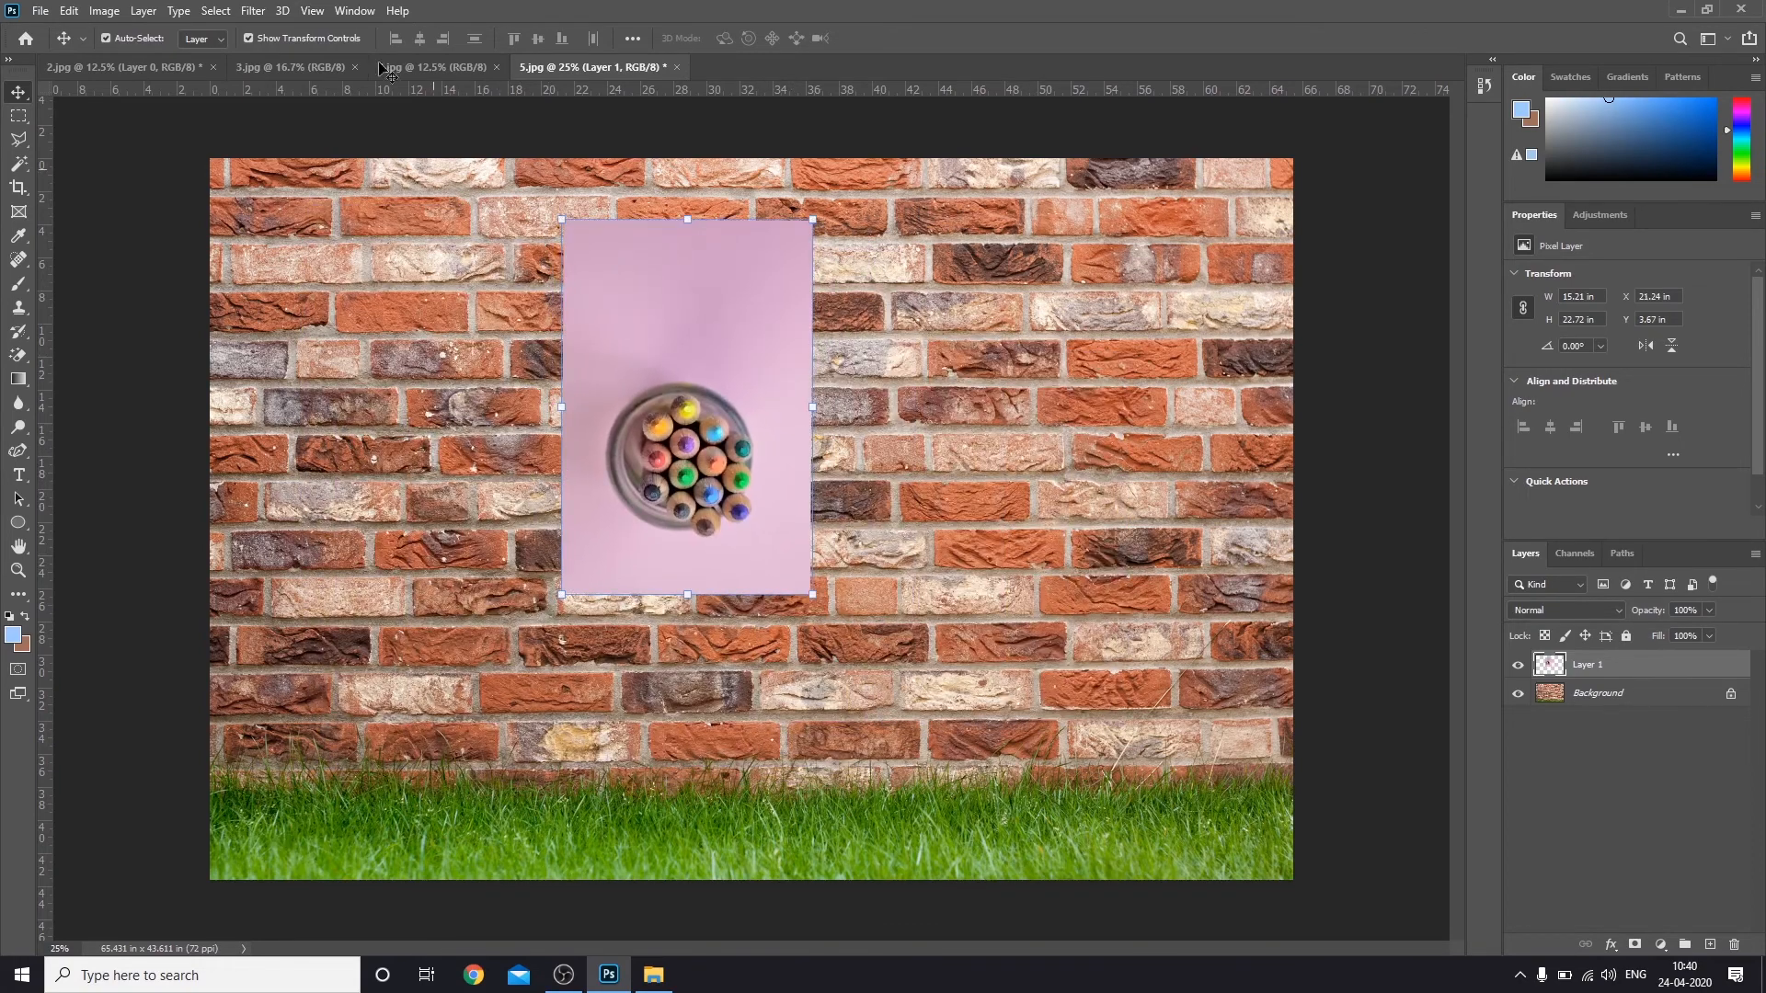
# Step: Turn Snap back on and move the pencil layer down to about X 21.68 in, Y 11.89 in
pyautogui.click(311, 10)
pyautogui.click(366, 411)
pyautogui.moveTo(666, 385); pyautogui.dragTo(671, 516)
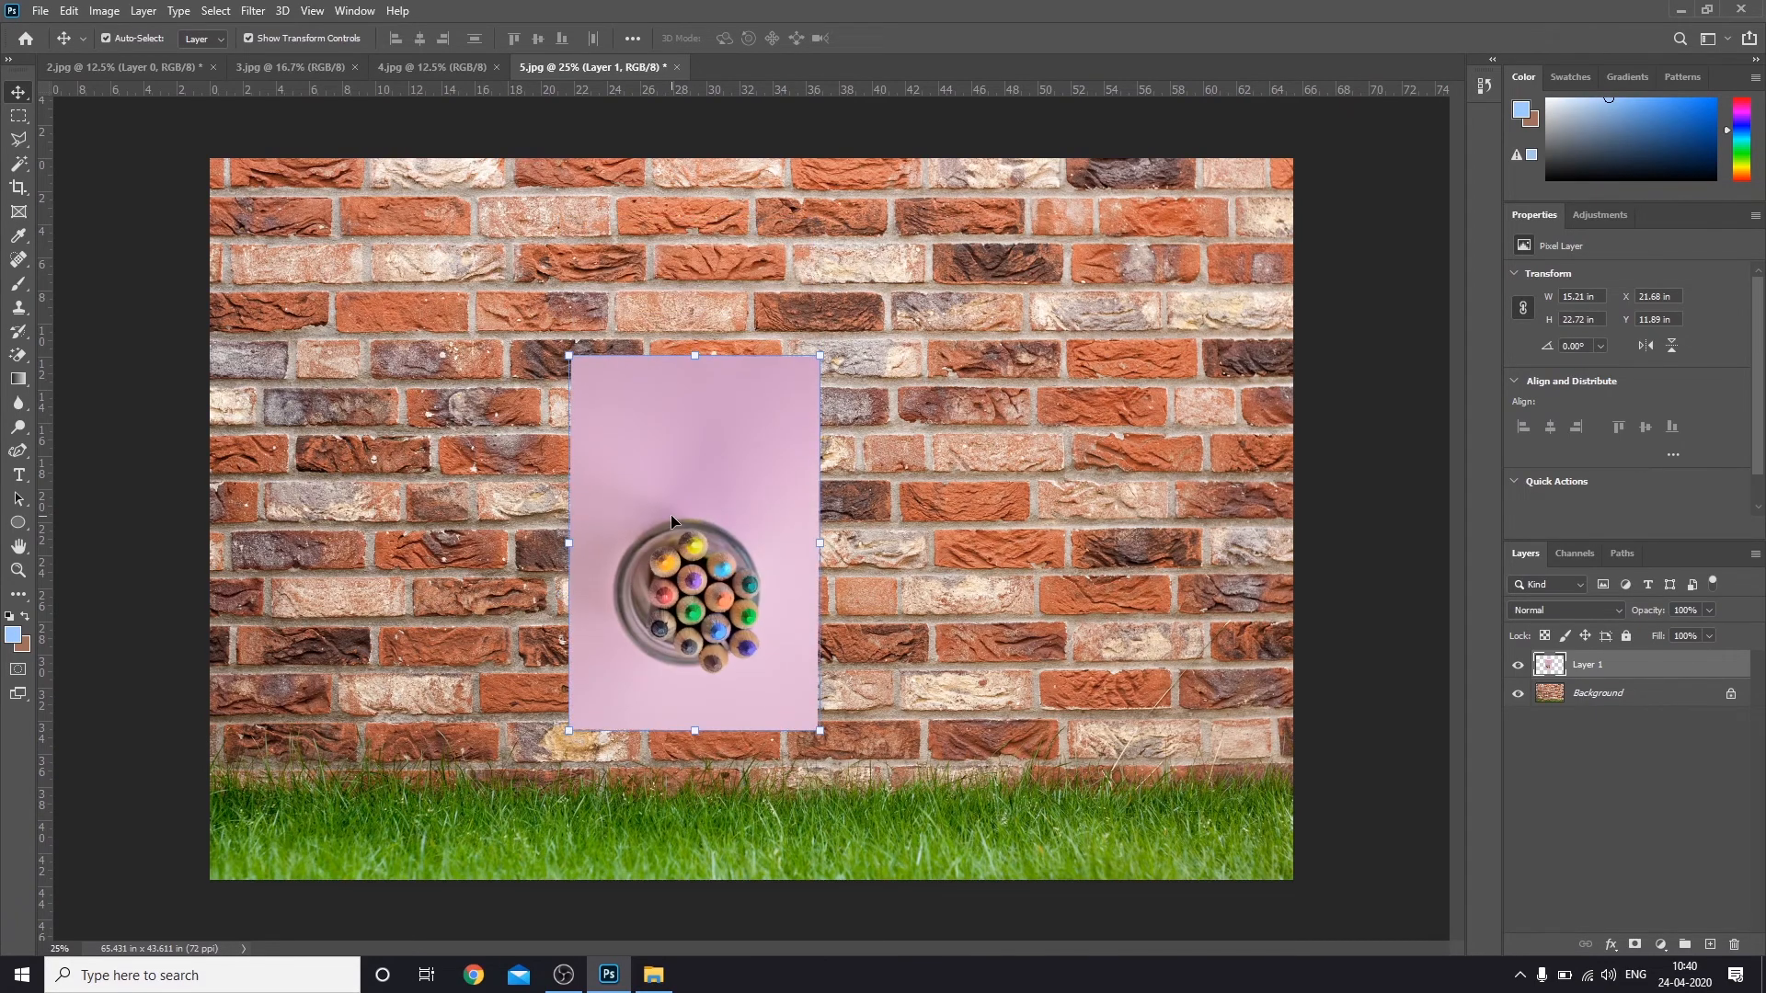
# Step: Inspect 5.jpg at 200% magnification, from the wall's upper-right corner across the bricks to the pencil tips
pyautogui.scroll(6, 670, 515)
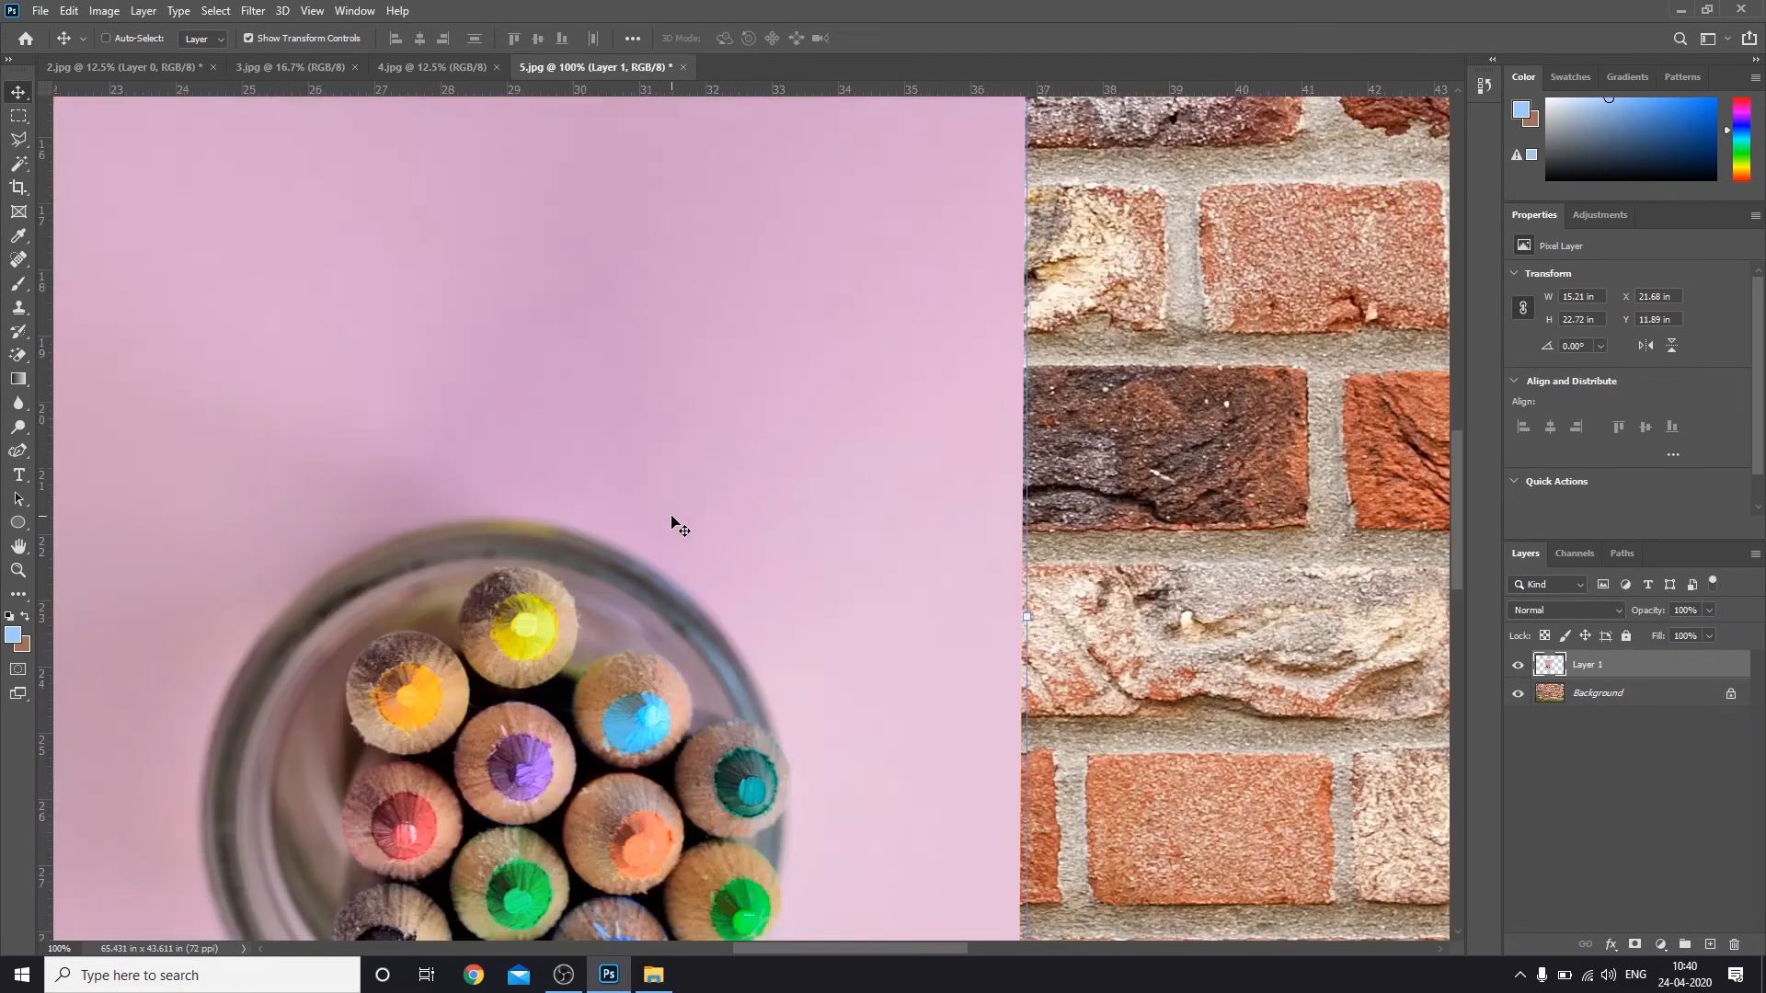
pyautogui.scroll(-1, 672, 522)
pyautogui.scroll(1, 672, 522)
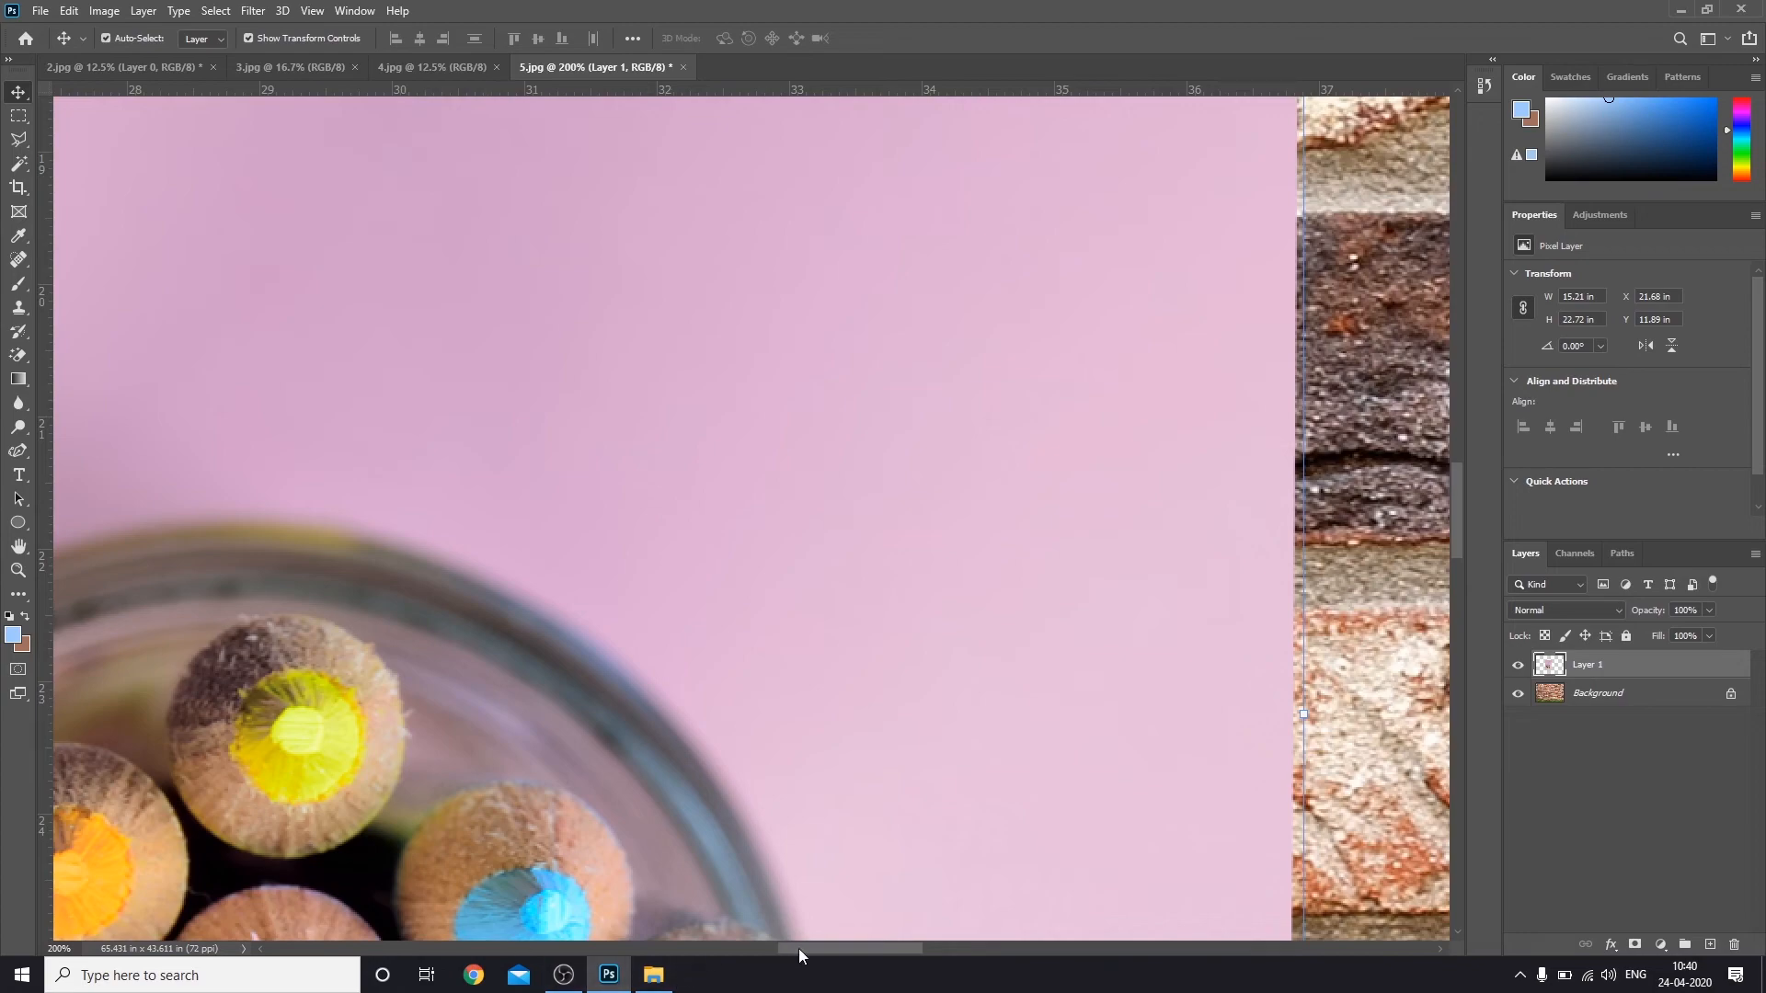
pyautogui.moveTo(799, 947)
pyautogui.mouseDown()
pyautogui.moveTo(559, 955)
pyautogui.moveTo(1188, 947)
pyautogui.mouseUp()
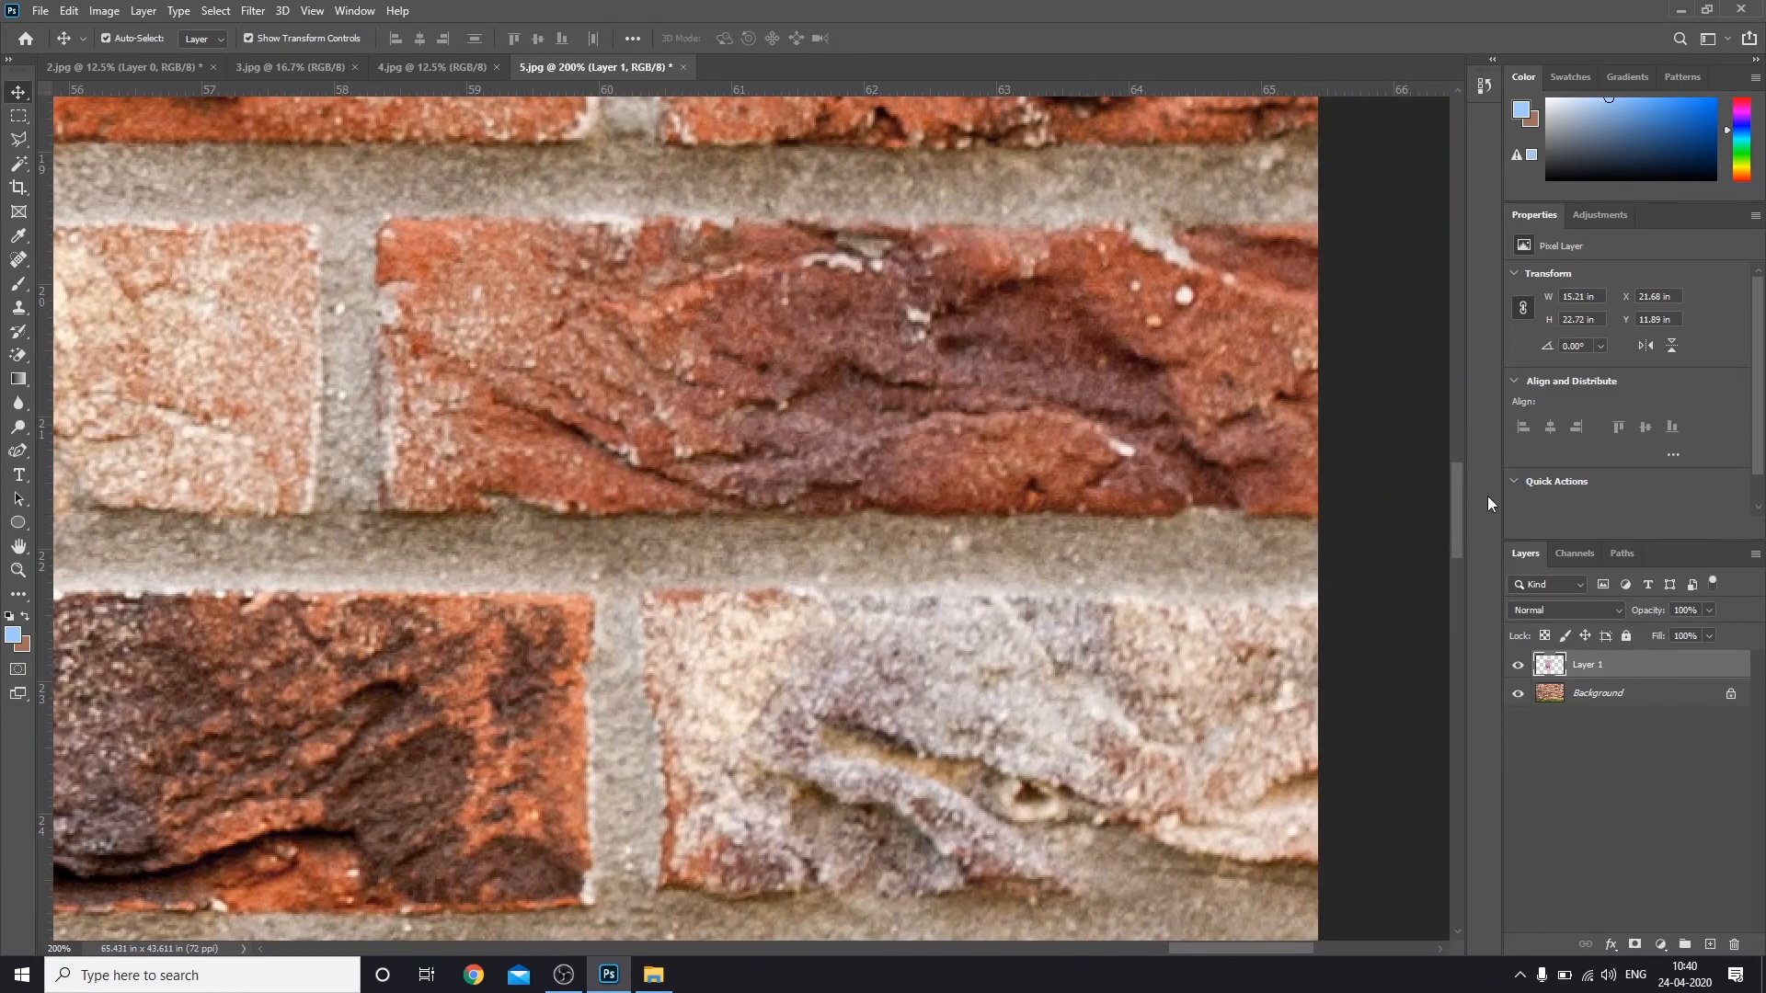
pyautogui.moveTo(1461, 512); pyautogui.dragTo(1470, 213)
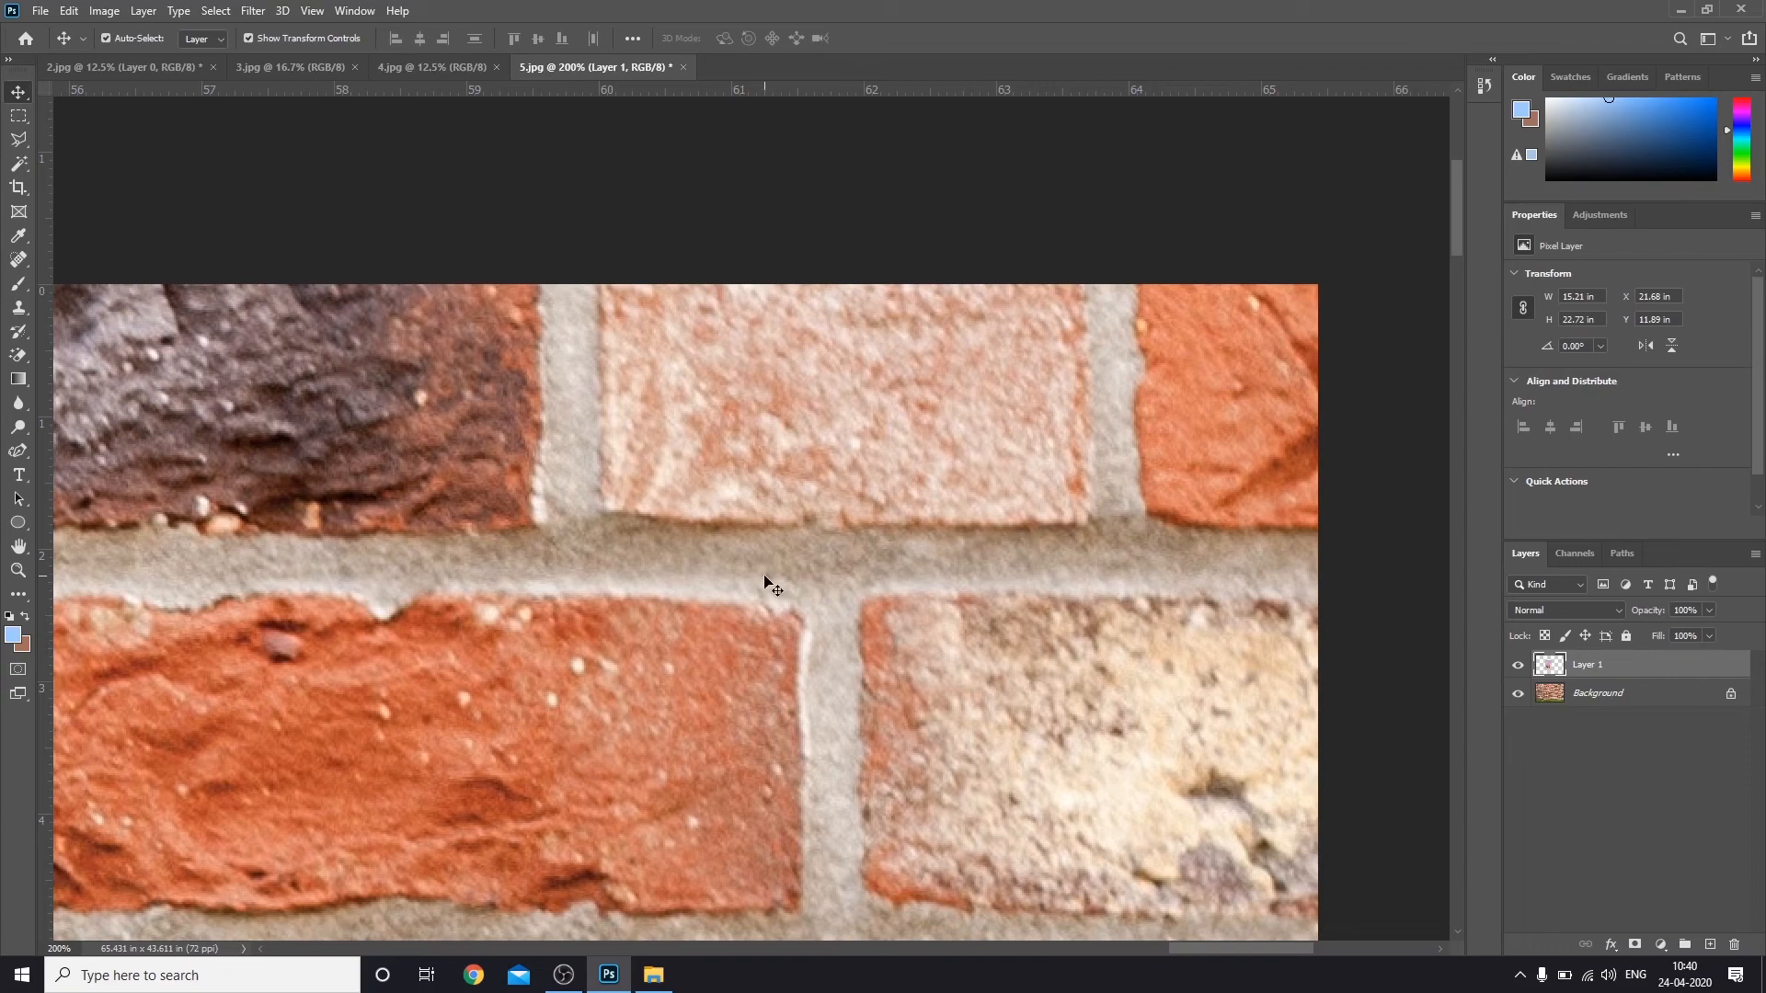
pyautogui.moveTo(315, 807); pyautogui.dragTo(713, 449)
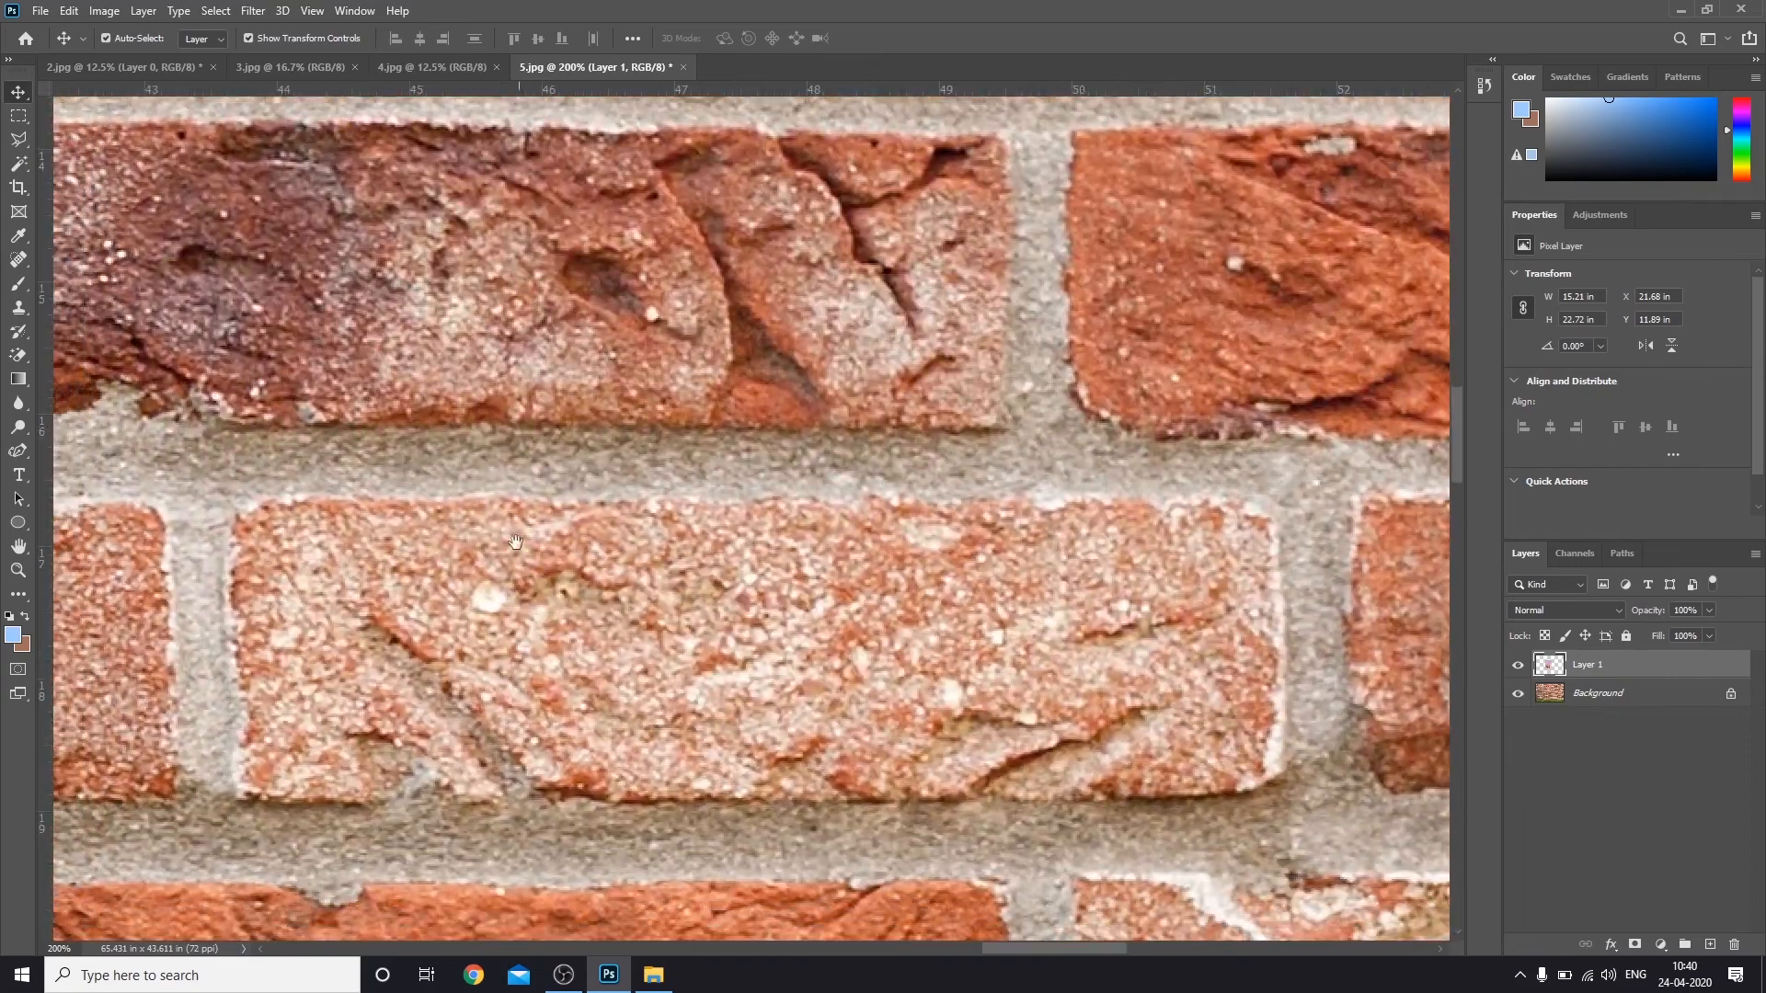
pyautogui.moveTo(516, 542); pyautogui.dragTo(819, 293)
pyautogui.moveTo(821, 567)
pyautogui.mouseDown()
pyautogui.moveTo(1012, 368)
pyautogui.moveTo(1233, 304)
pyautogui.moveTo(883, 607)
pyautogui.mouseUp()
pyautogui.moveTo(911, 460)
pyautogui.mouseDown()
pyautogui.moveTo(1117, 652)
pyautogui.moveTo(1301, 433)
pyautogui.mouseUp()
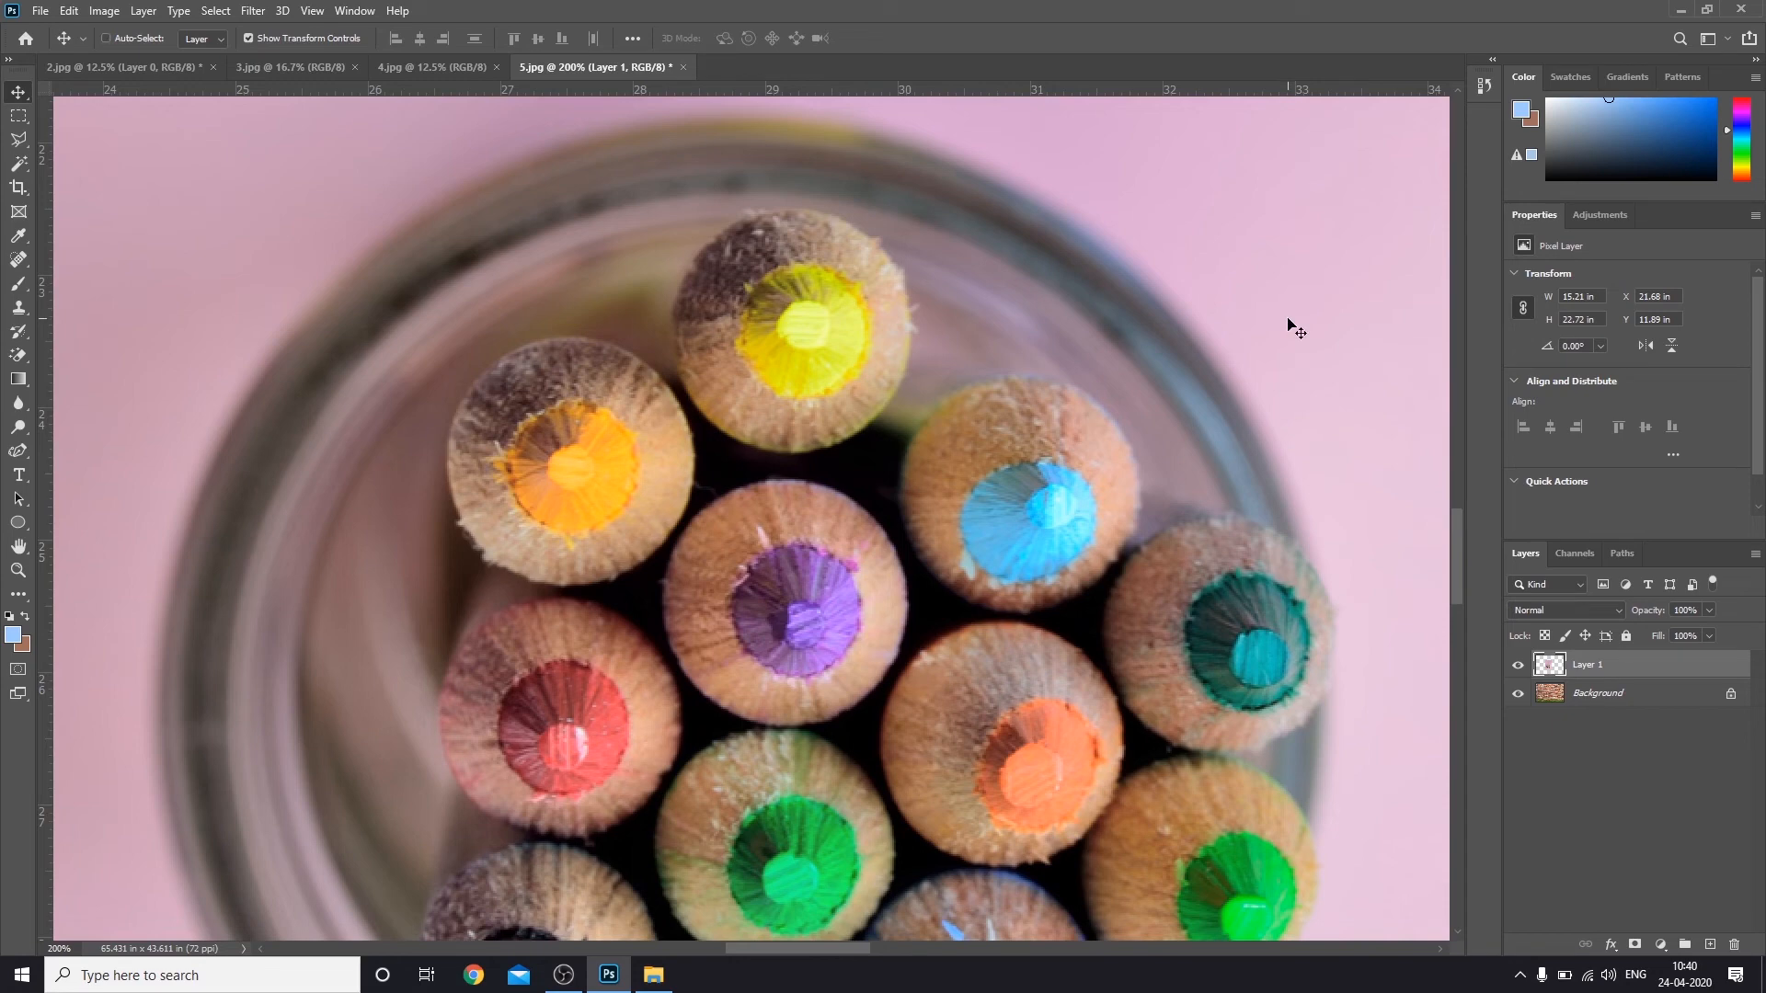
# Step: Examine the pencils at varying magnifications, finishing at the upper edge of the pencil layer at about 70%
pyautogui.press('ctrl')
pyautogui.scroll(-2, 1018, 693)
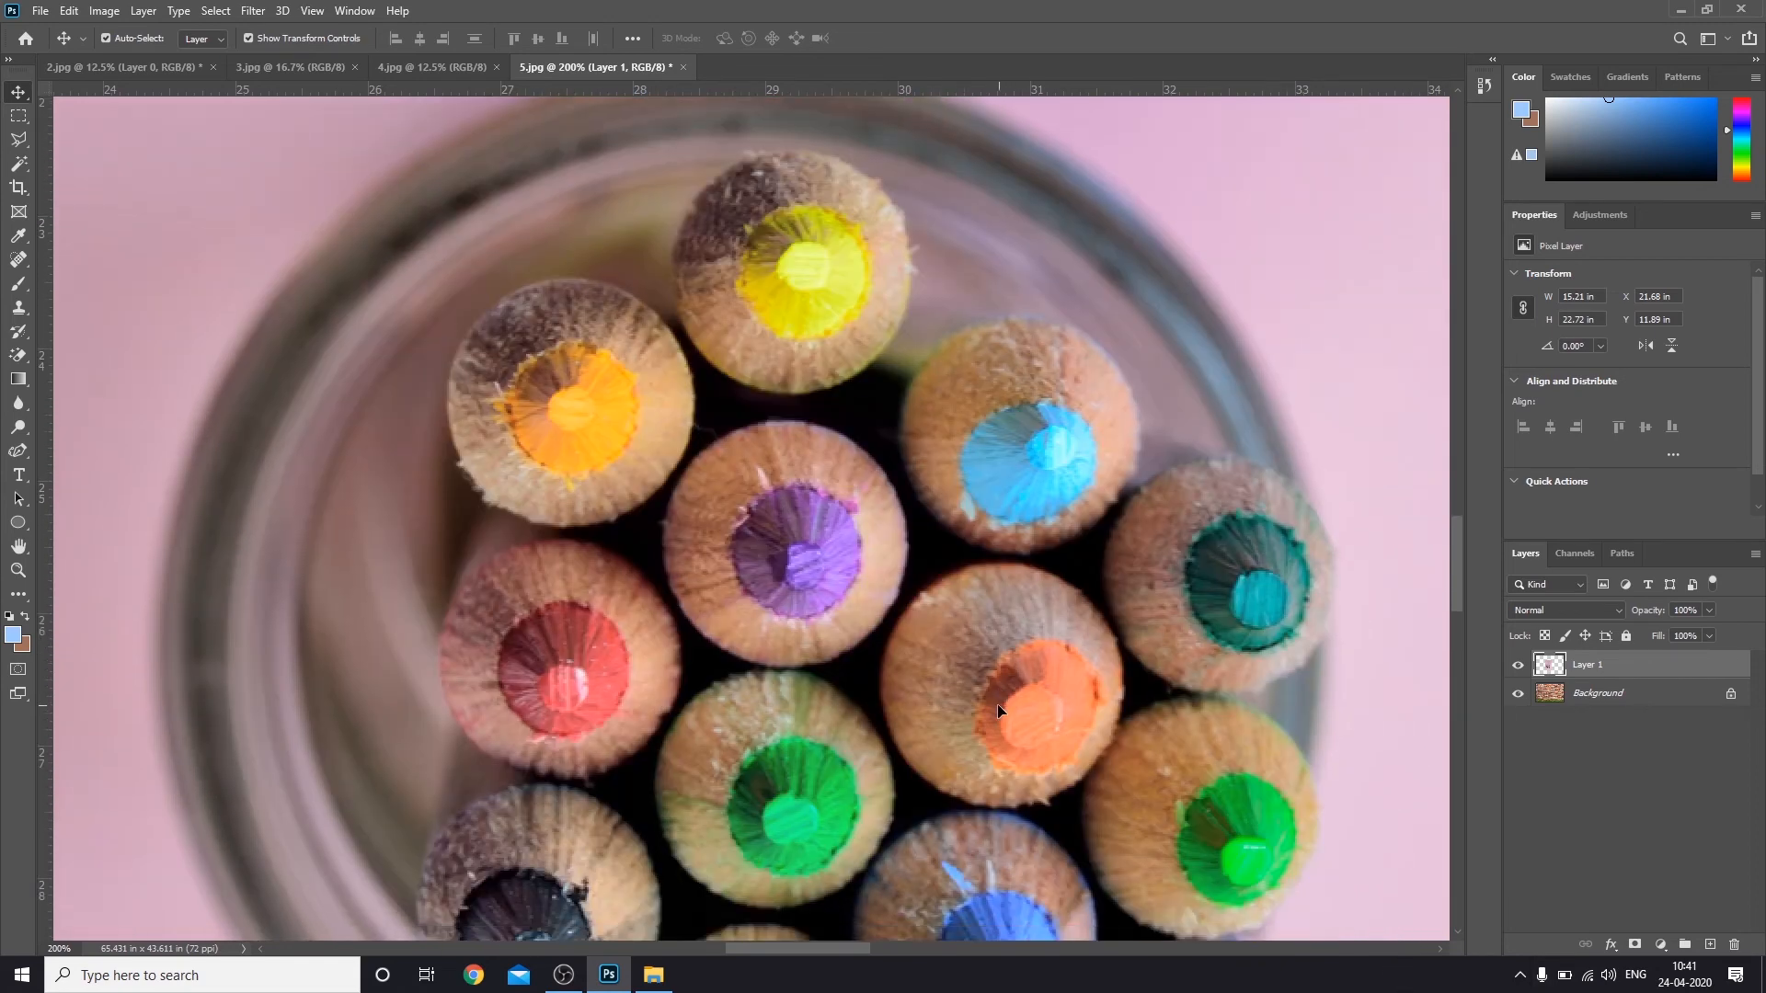
pyautogui.scroll(3, 997, 705)
pyautogui.scroll(-3, 996, 705)
pyautogui.scroll(-4, 958, 567)
pyautogui.scroll(-2, 931, 580)
pyautogui.scroll(2, 931, 580)
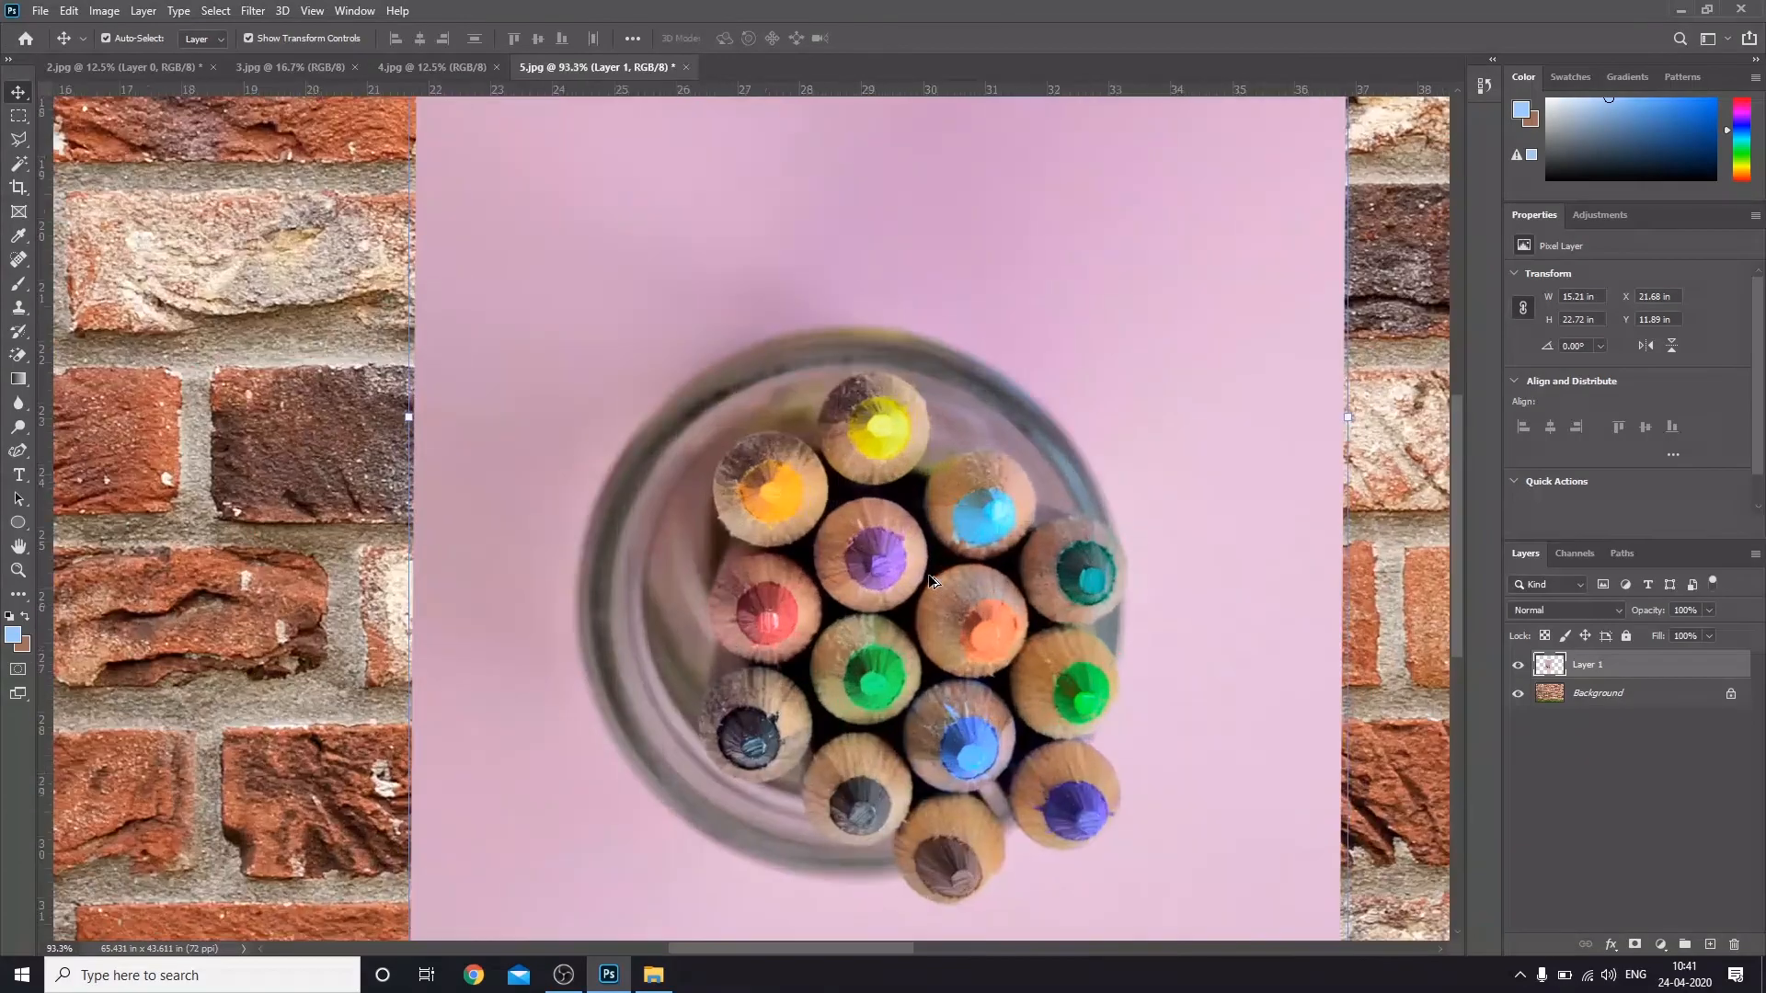
pyautogui.scroll(-3, 931, 580)
pyautogui.scroll(3, 931, 581)
pyautogui.scroll(1, 929, 576)
pyautogui.scroll(-5, 929, 576)
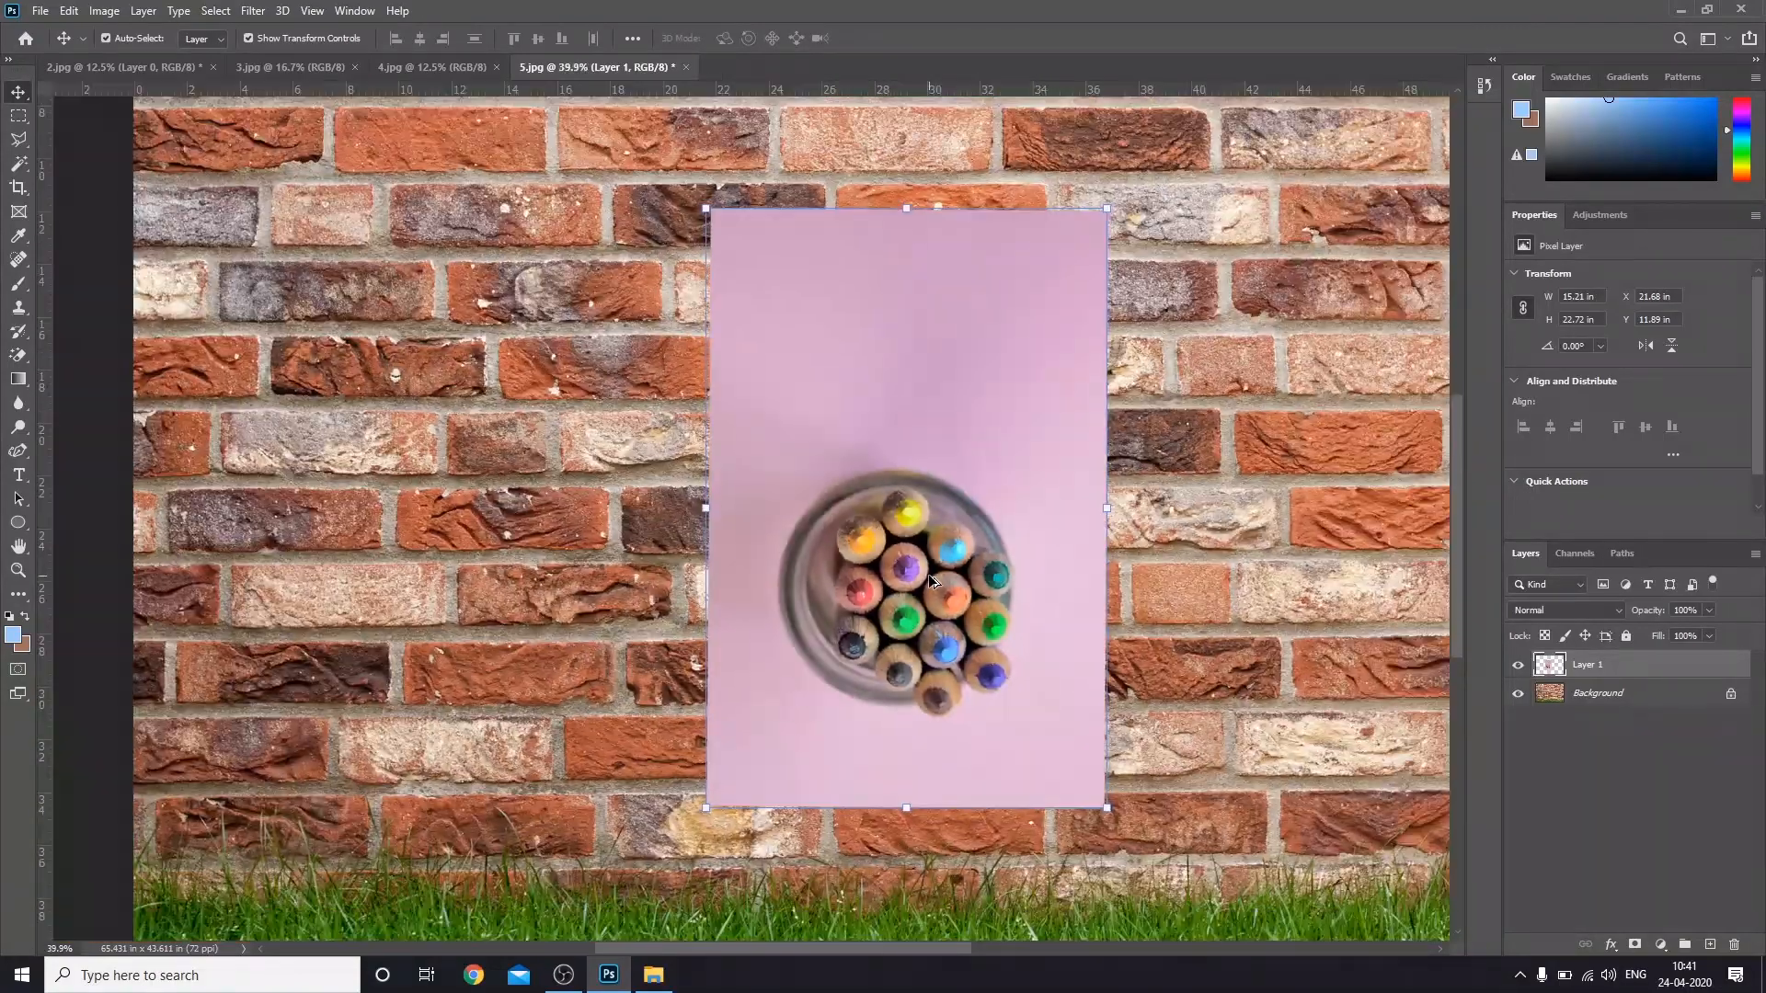
pyautogui.scroll(5, 929, 576)
pyautogui.scroll(2, 929, 574)
pyautogui.scroll(-3, 929, 574)
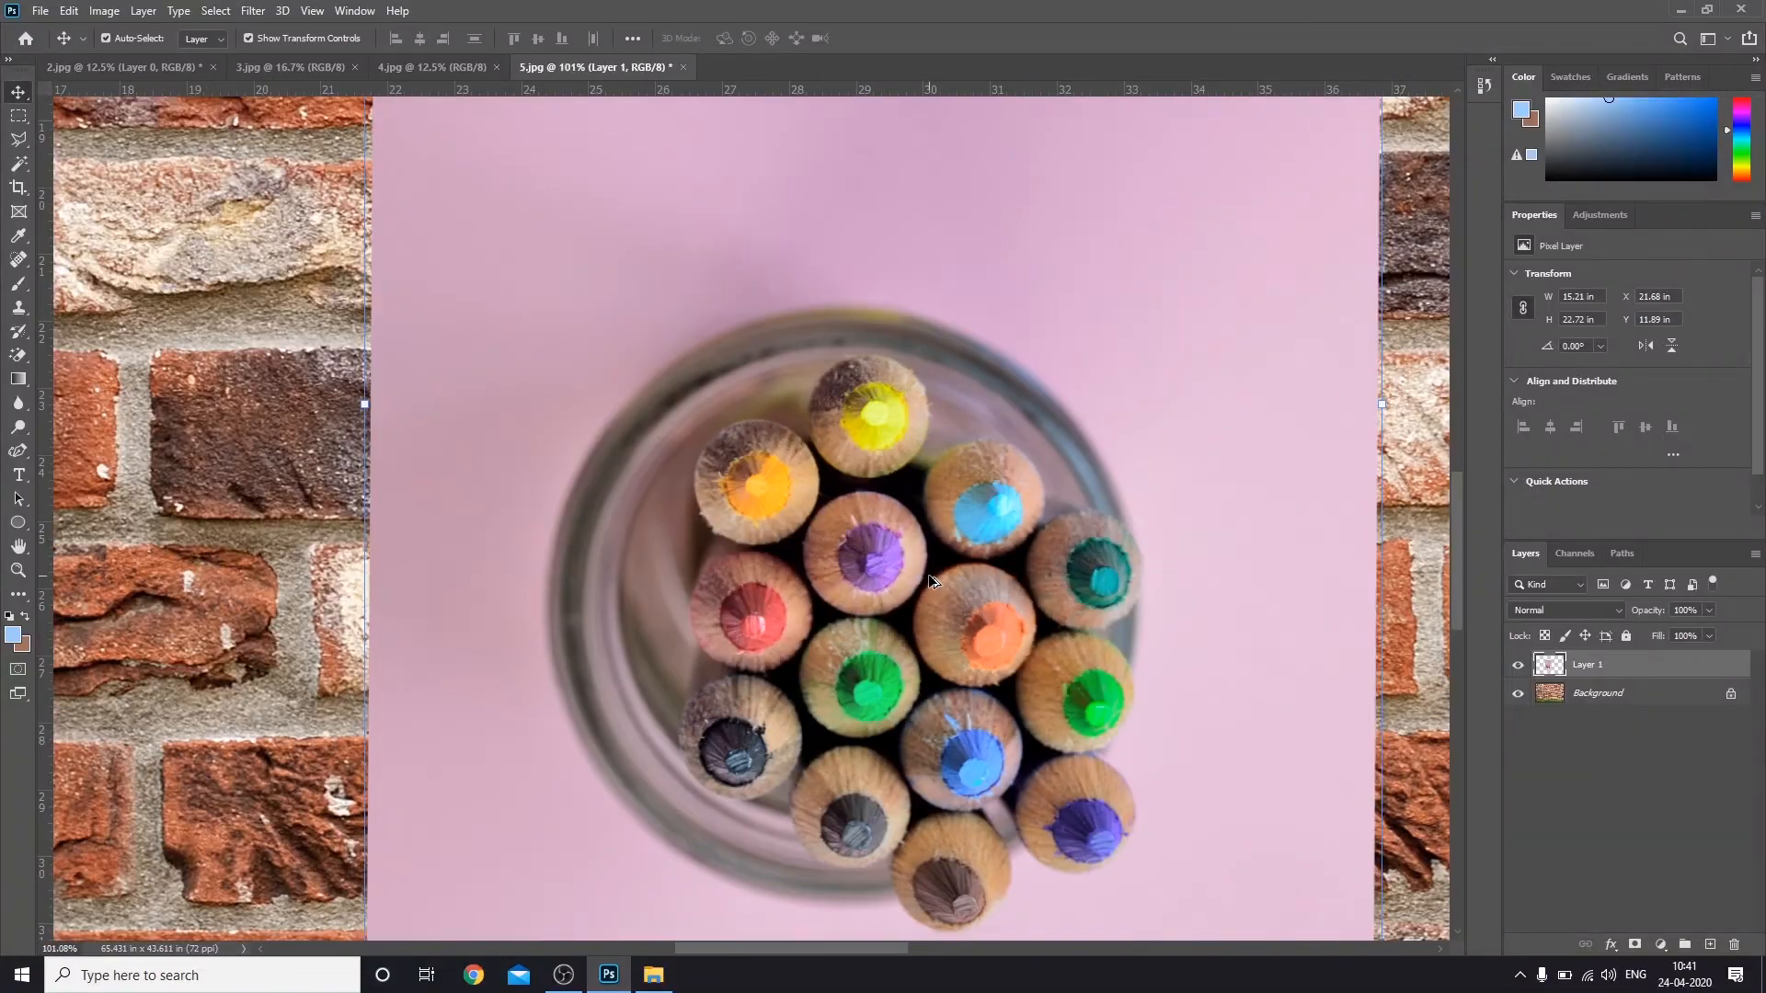
pyautogui.scroll(1, 929, 574)
pyautogui.scroll(-1, 929, 581)
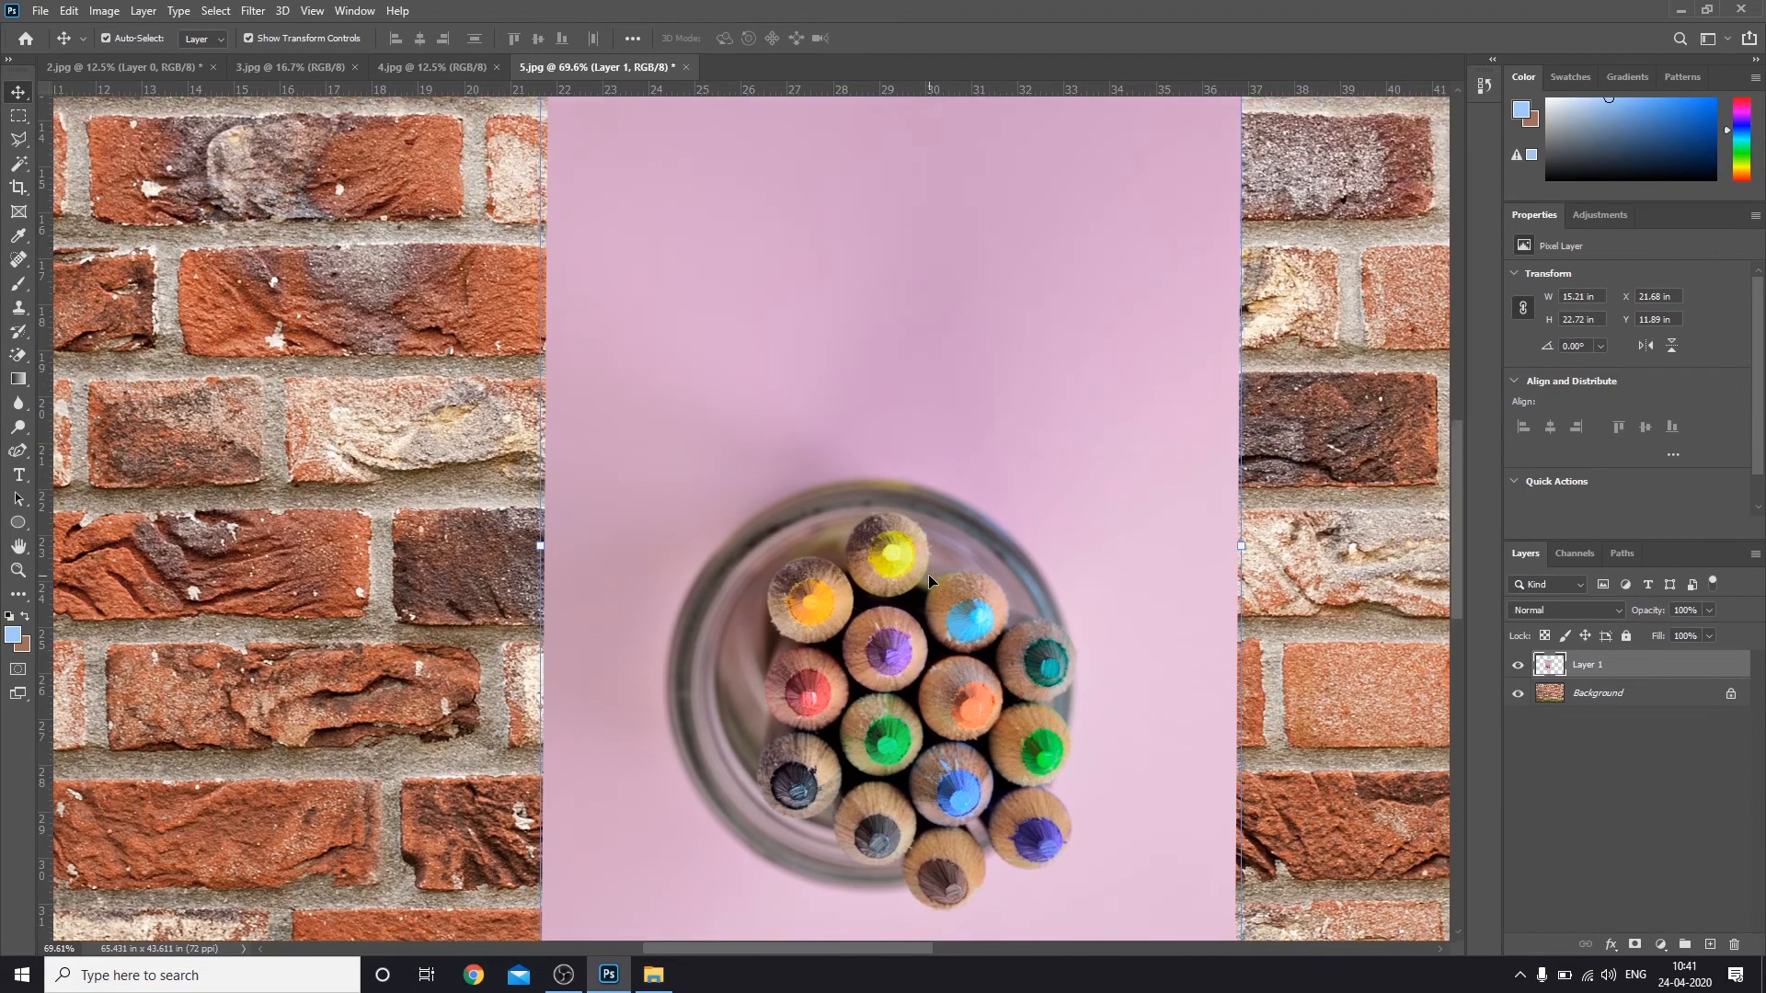
pyautogui.scroll(5, 929, 580)
pyautogui.scroll(2, 929, 580)
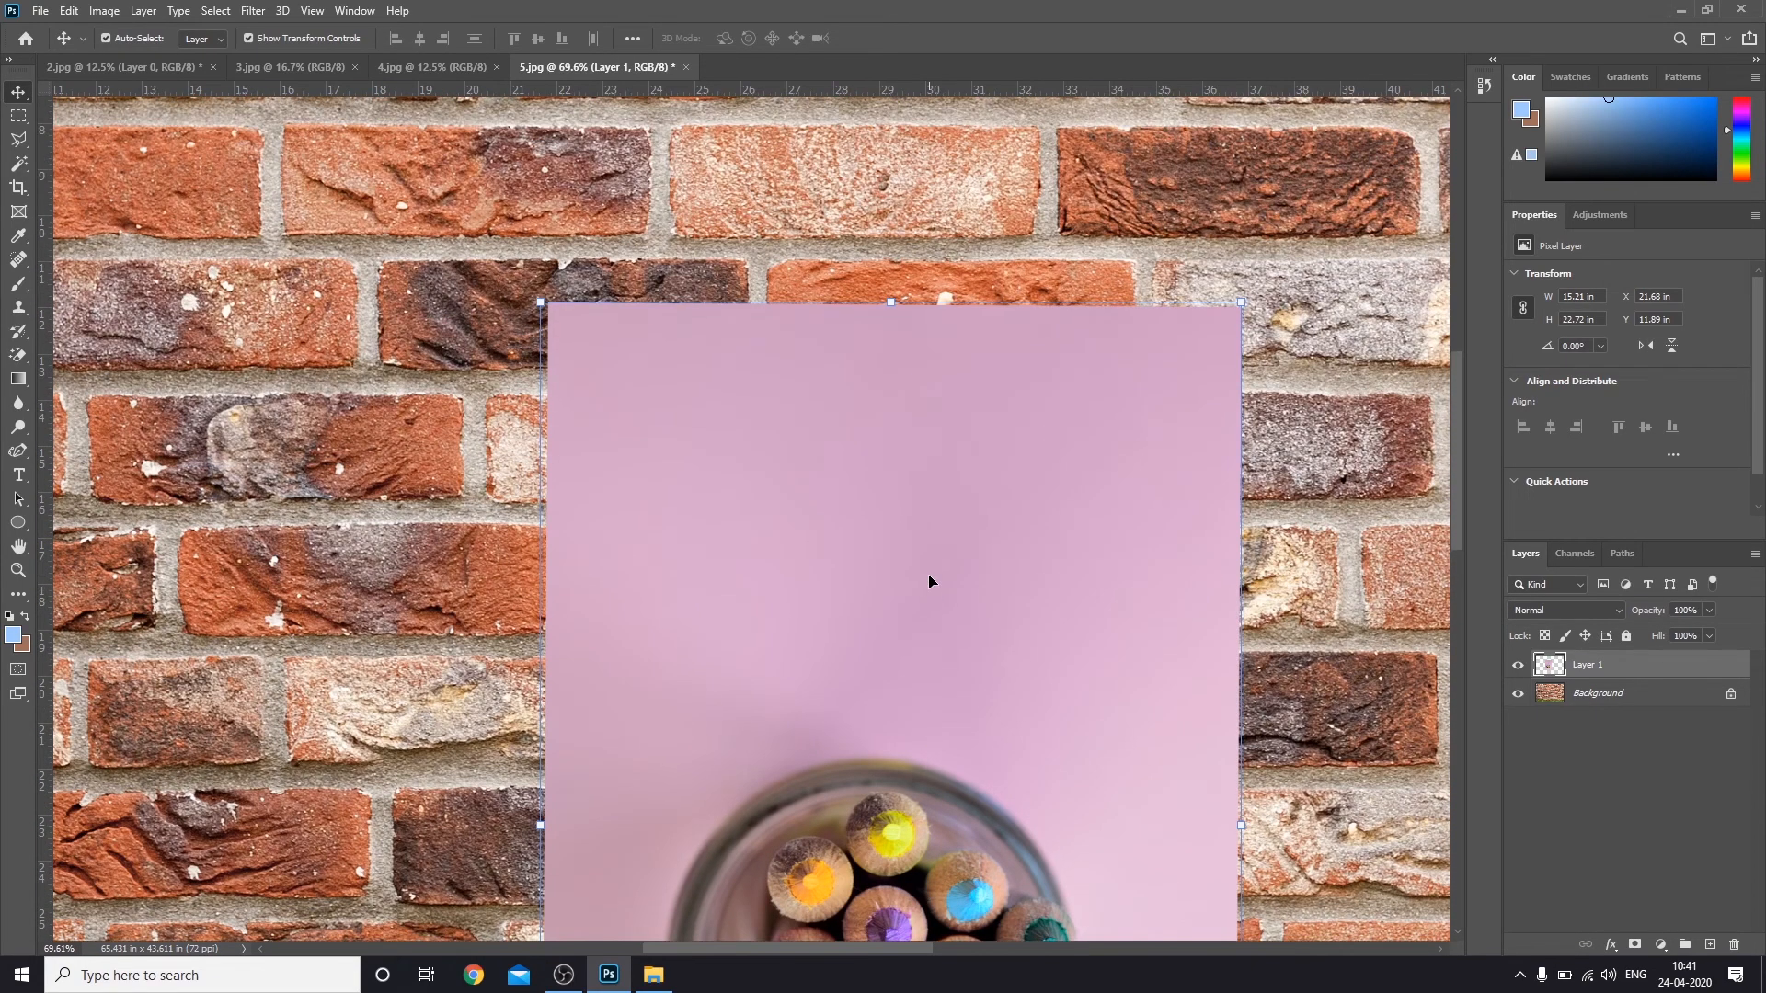
# Step: Examine the pencil layer and the bricks beside it at about 70% magnification, from the layer's upper edge to its lower edge
pyautogui.hscroll(6, 929, 581)
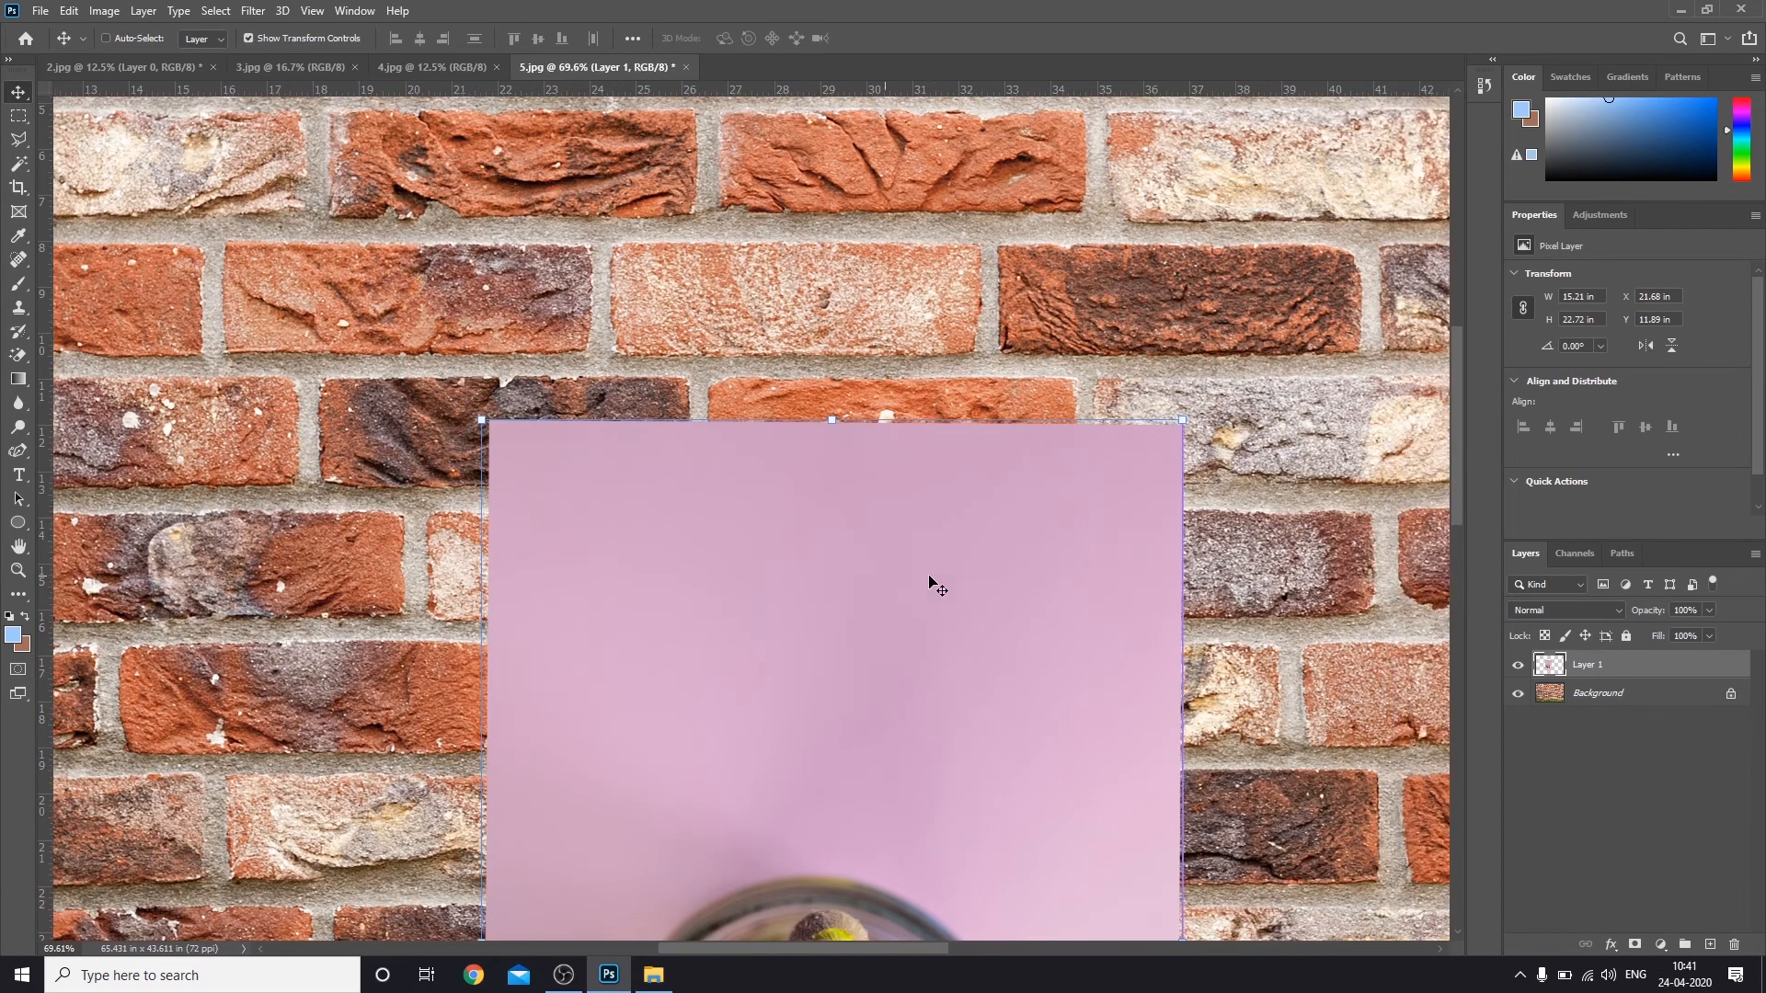
pyautogui.hscroll(2, 929, 580)
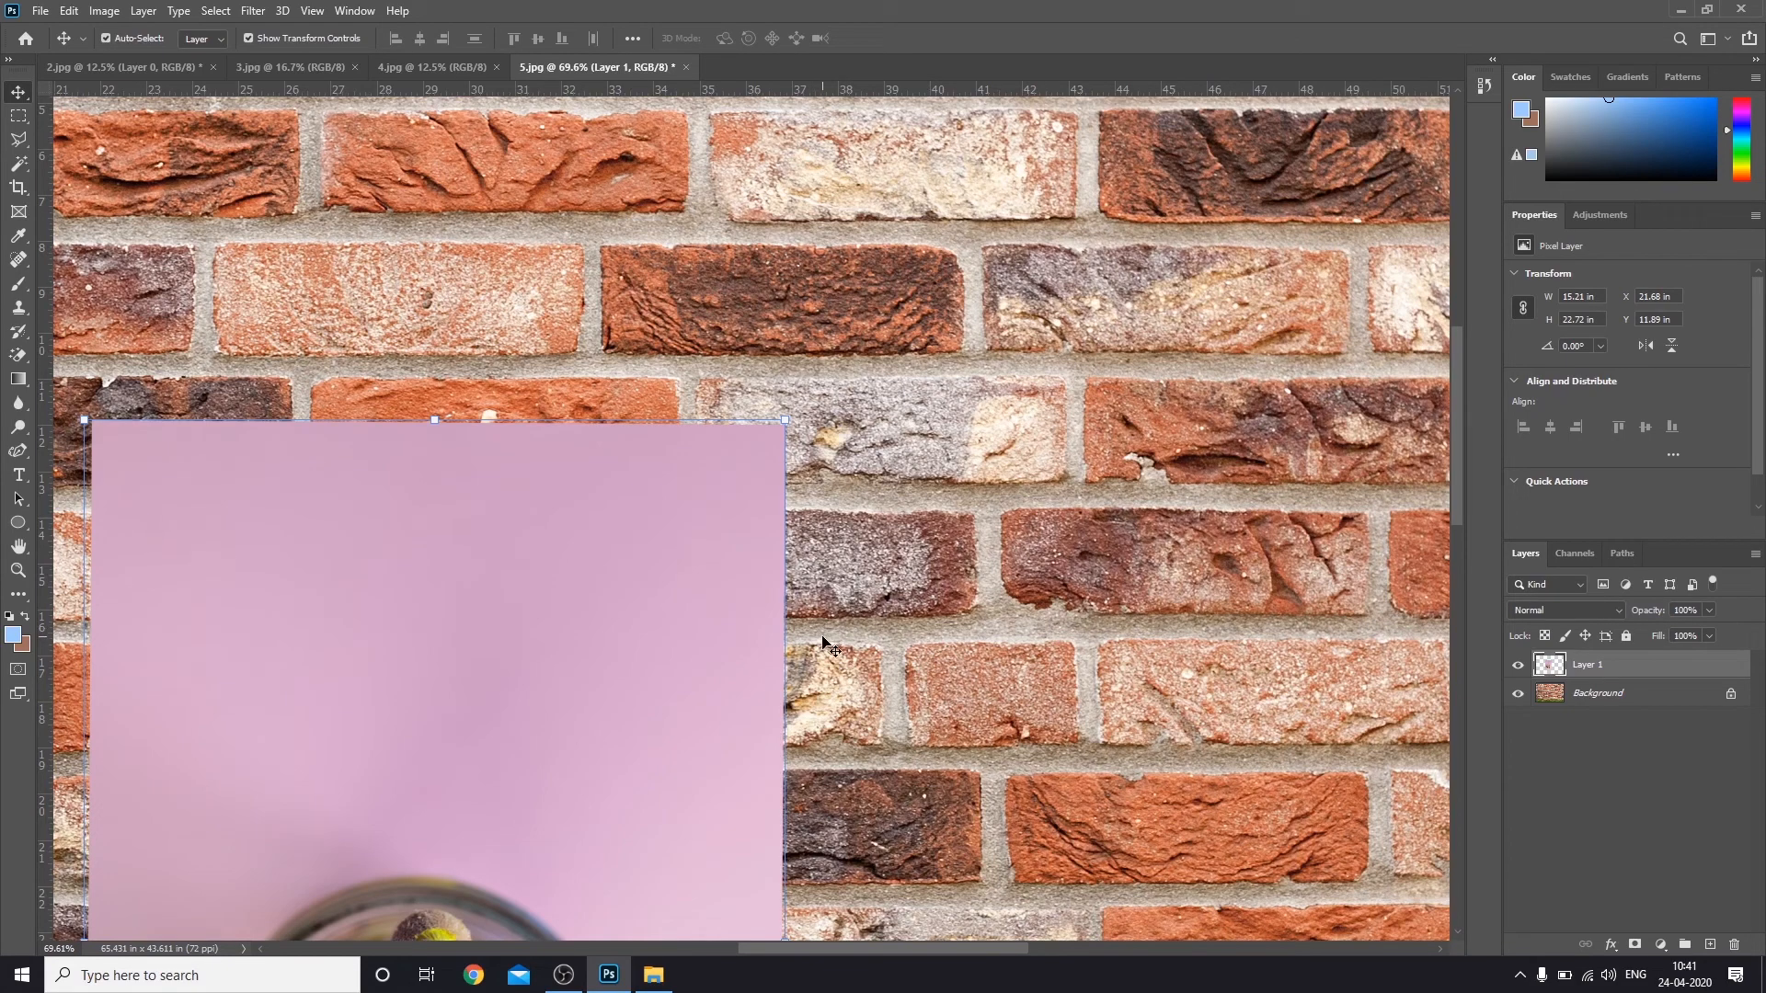
pyautogui.scroll(-4, 824, 644)
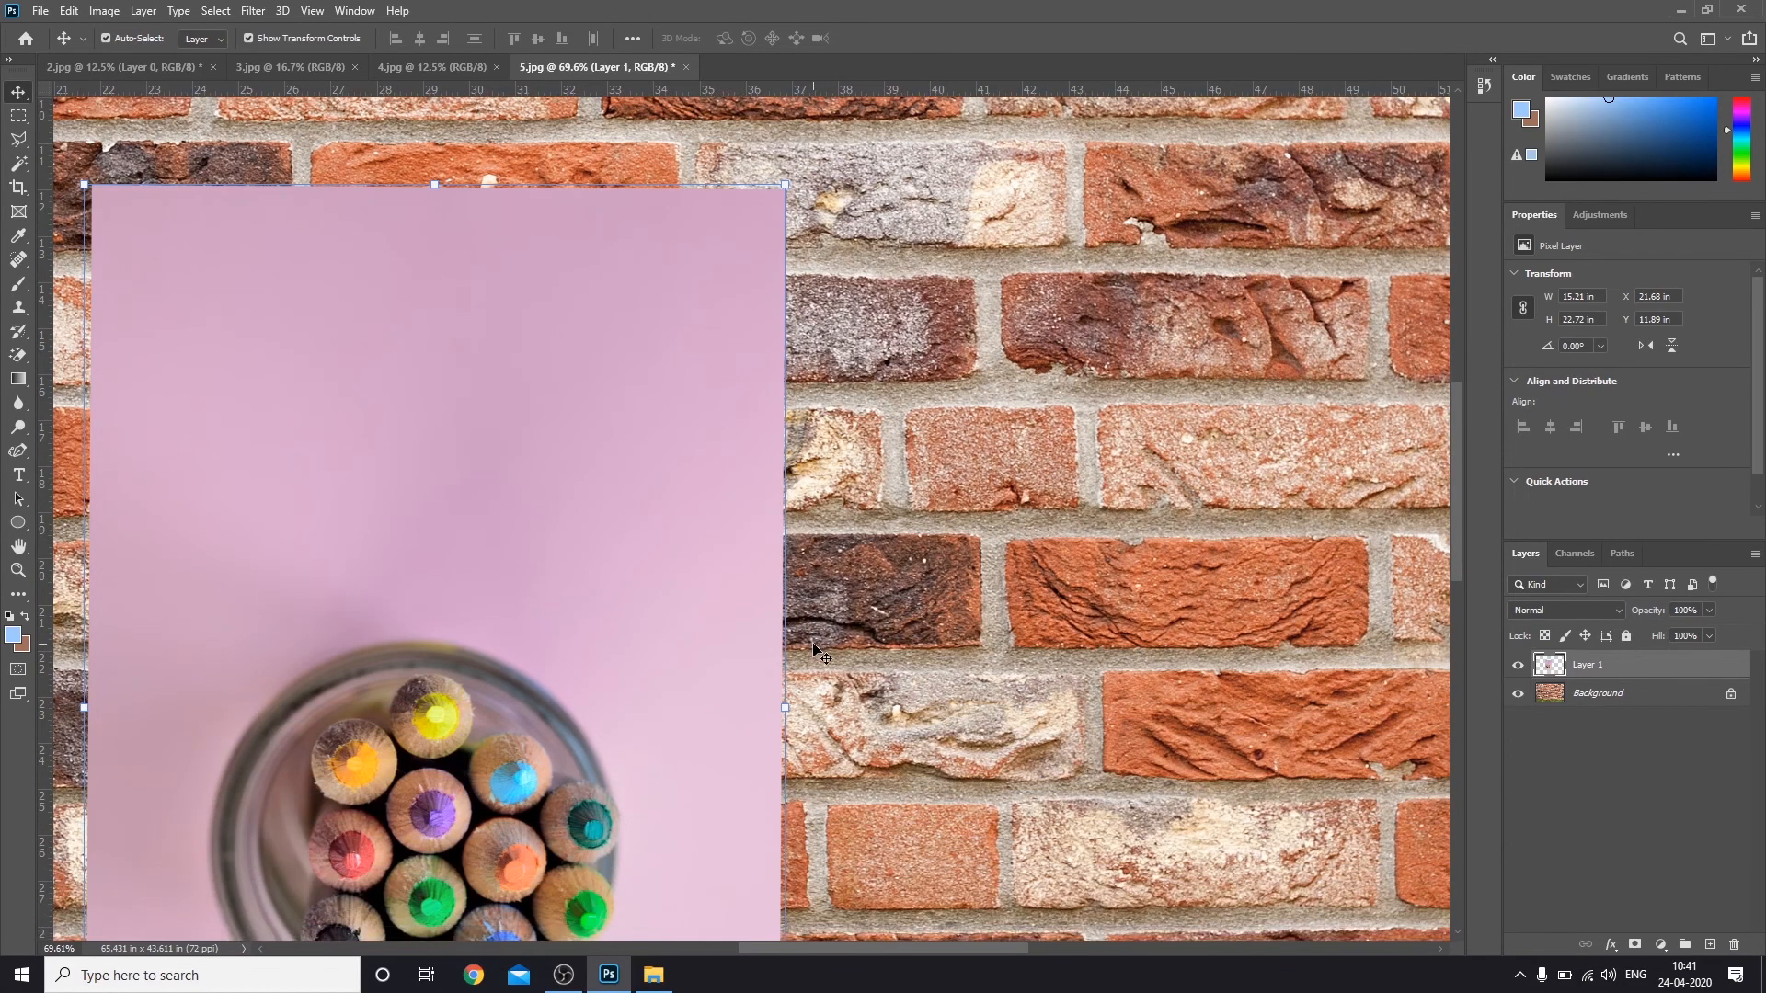
pyautogui.scroll(4, 813, 648)
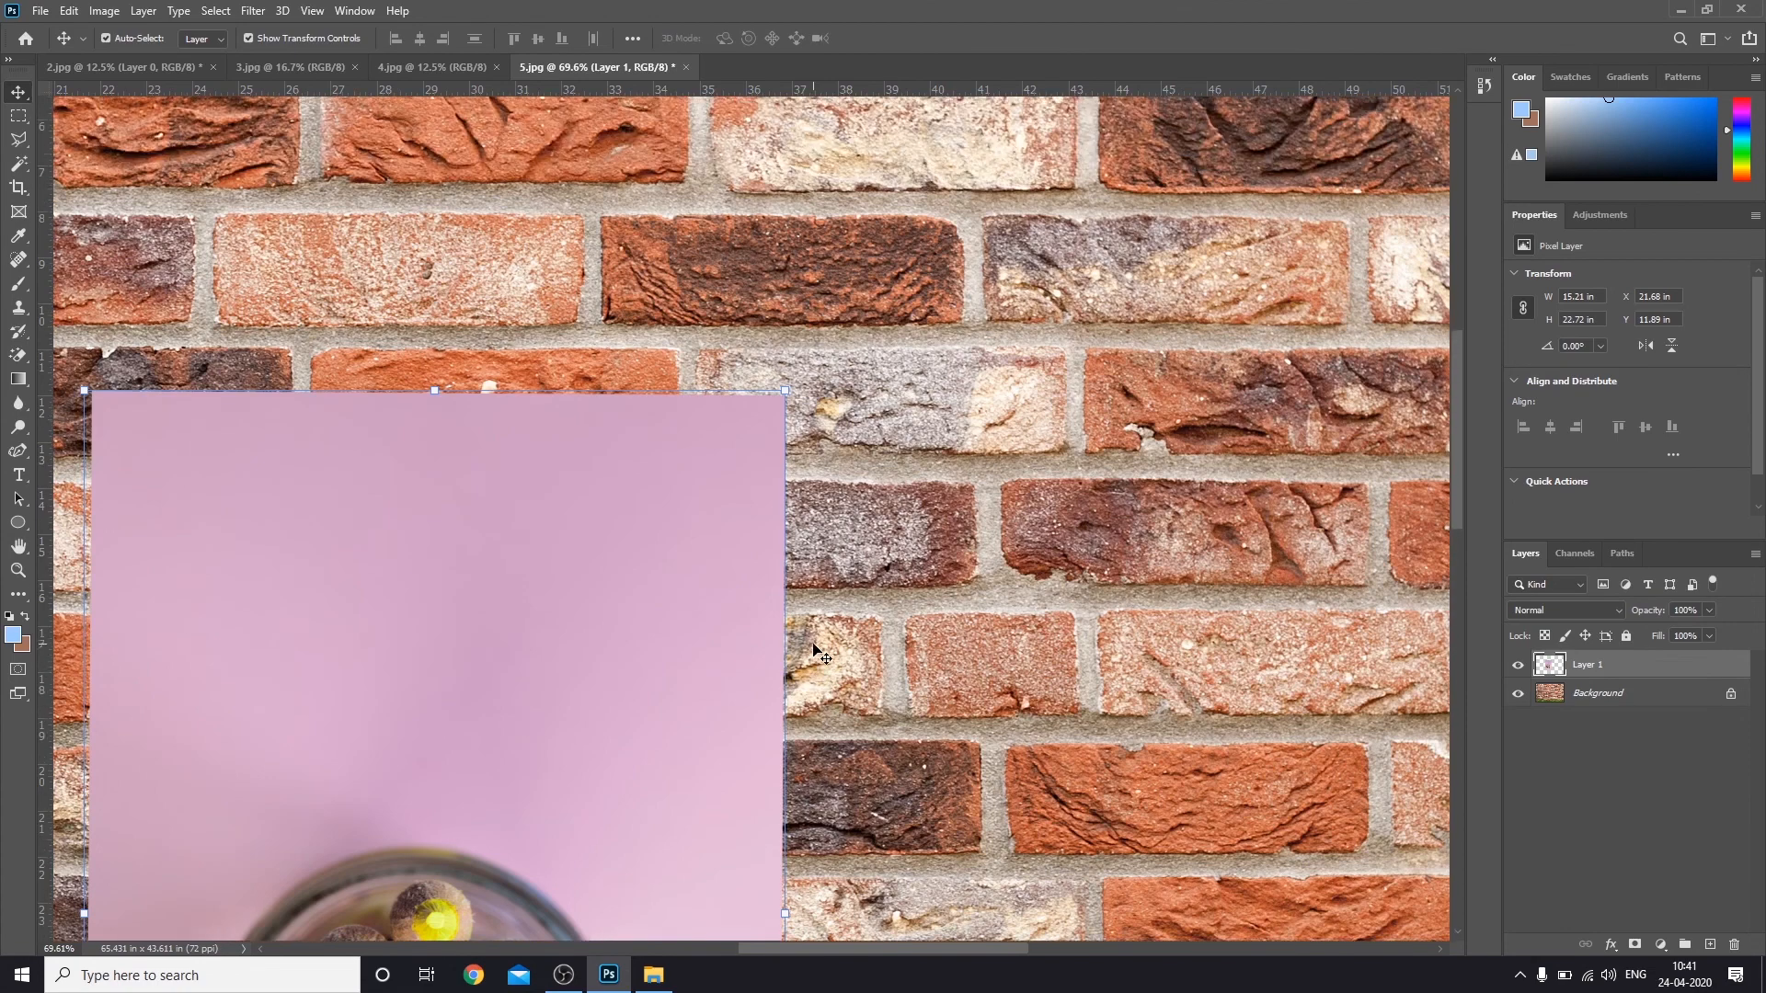
pyautogui.scroll(-10, 813, 651)
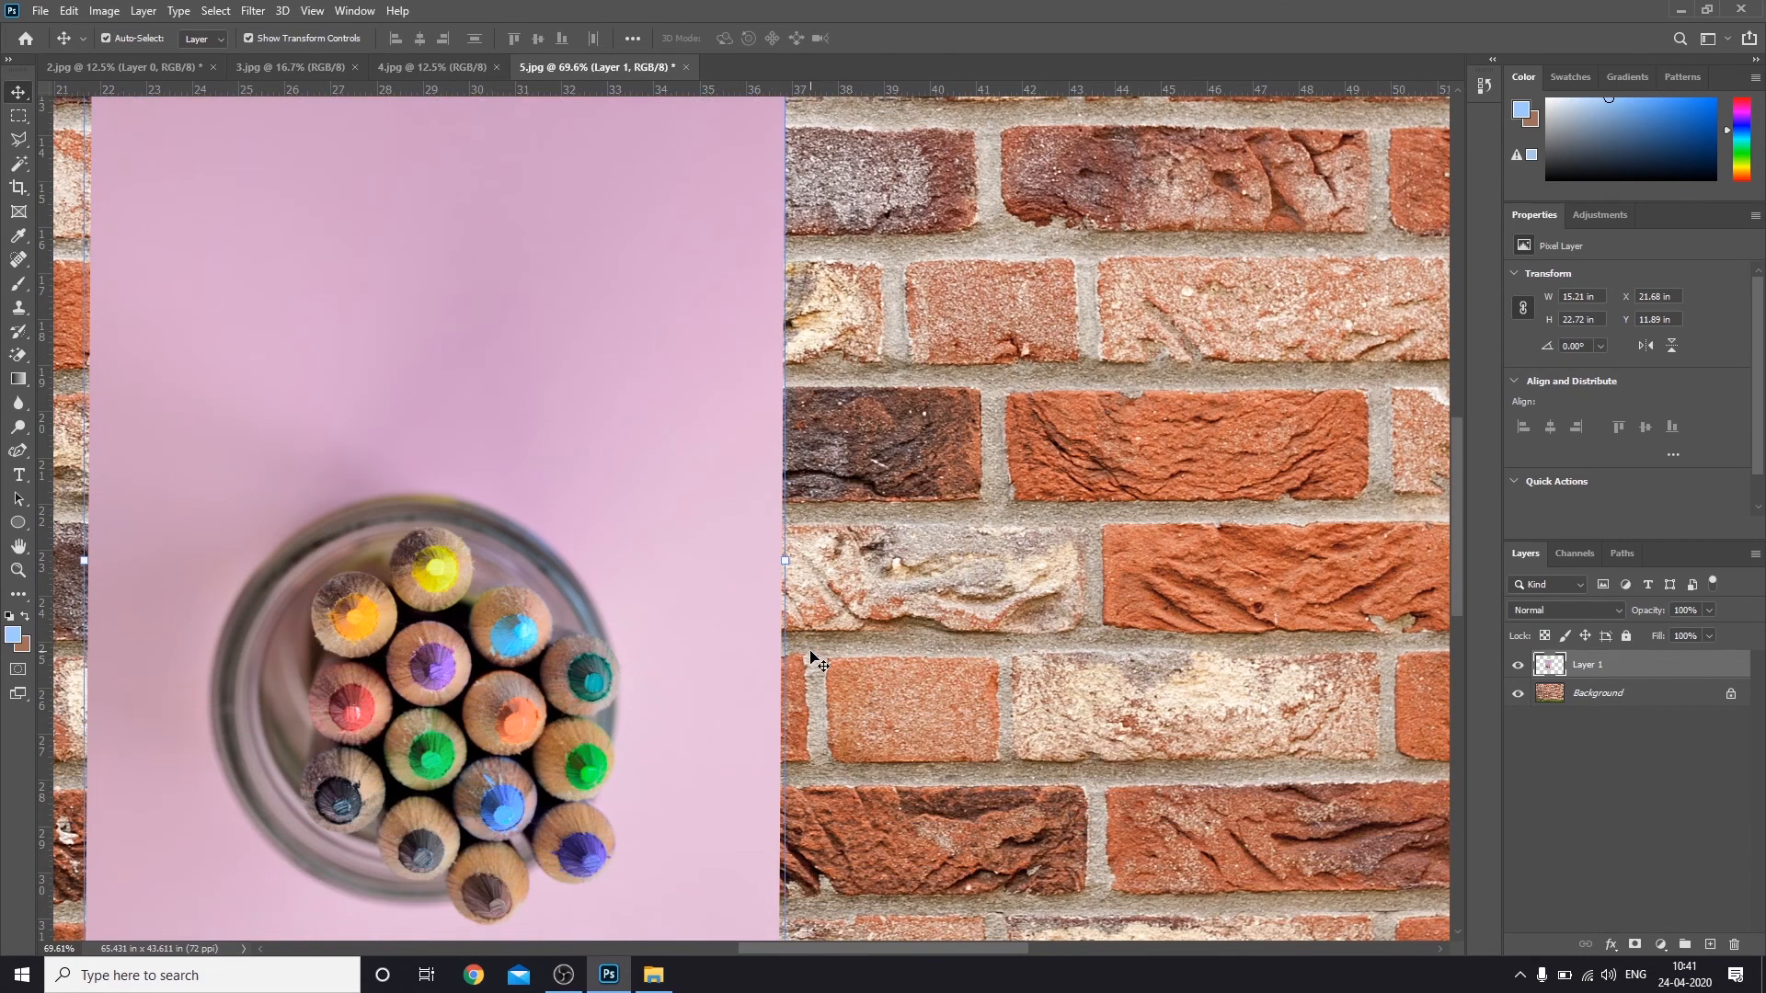
pyautogui.scroll(-4, 814, 662)
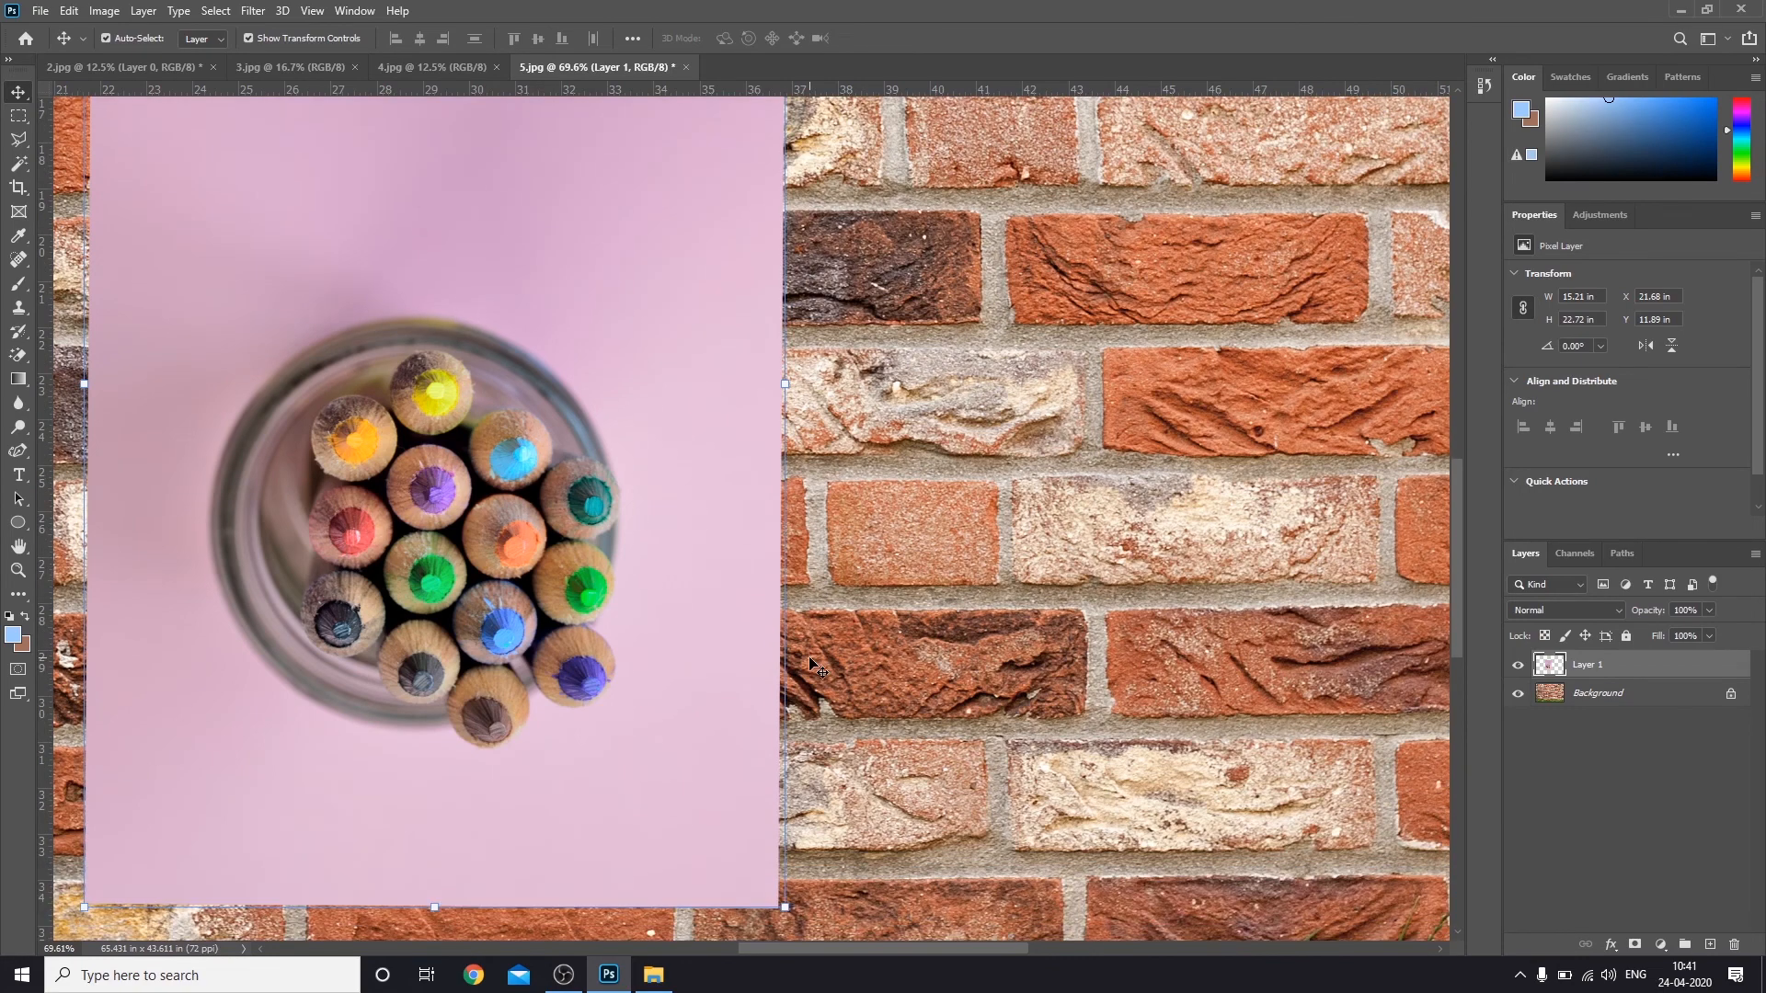
pyautogui.press('ctrl')
pyautogui.hscroll(-5, 814, 670)
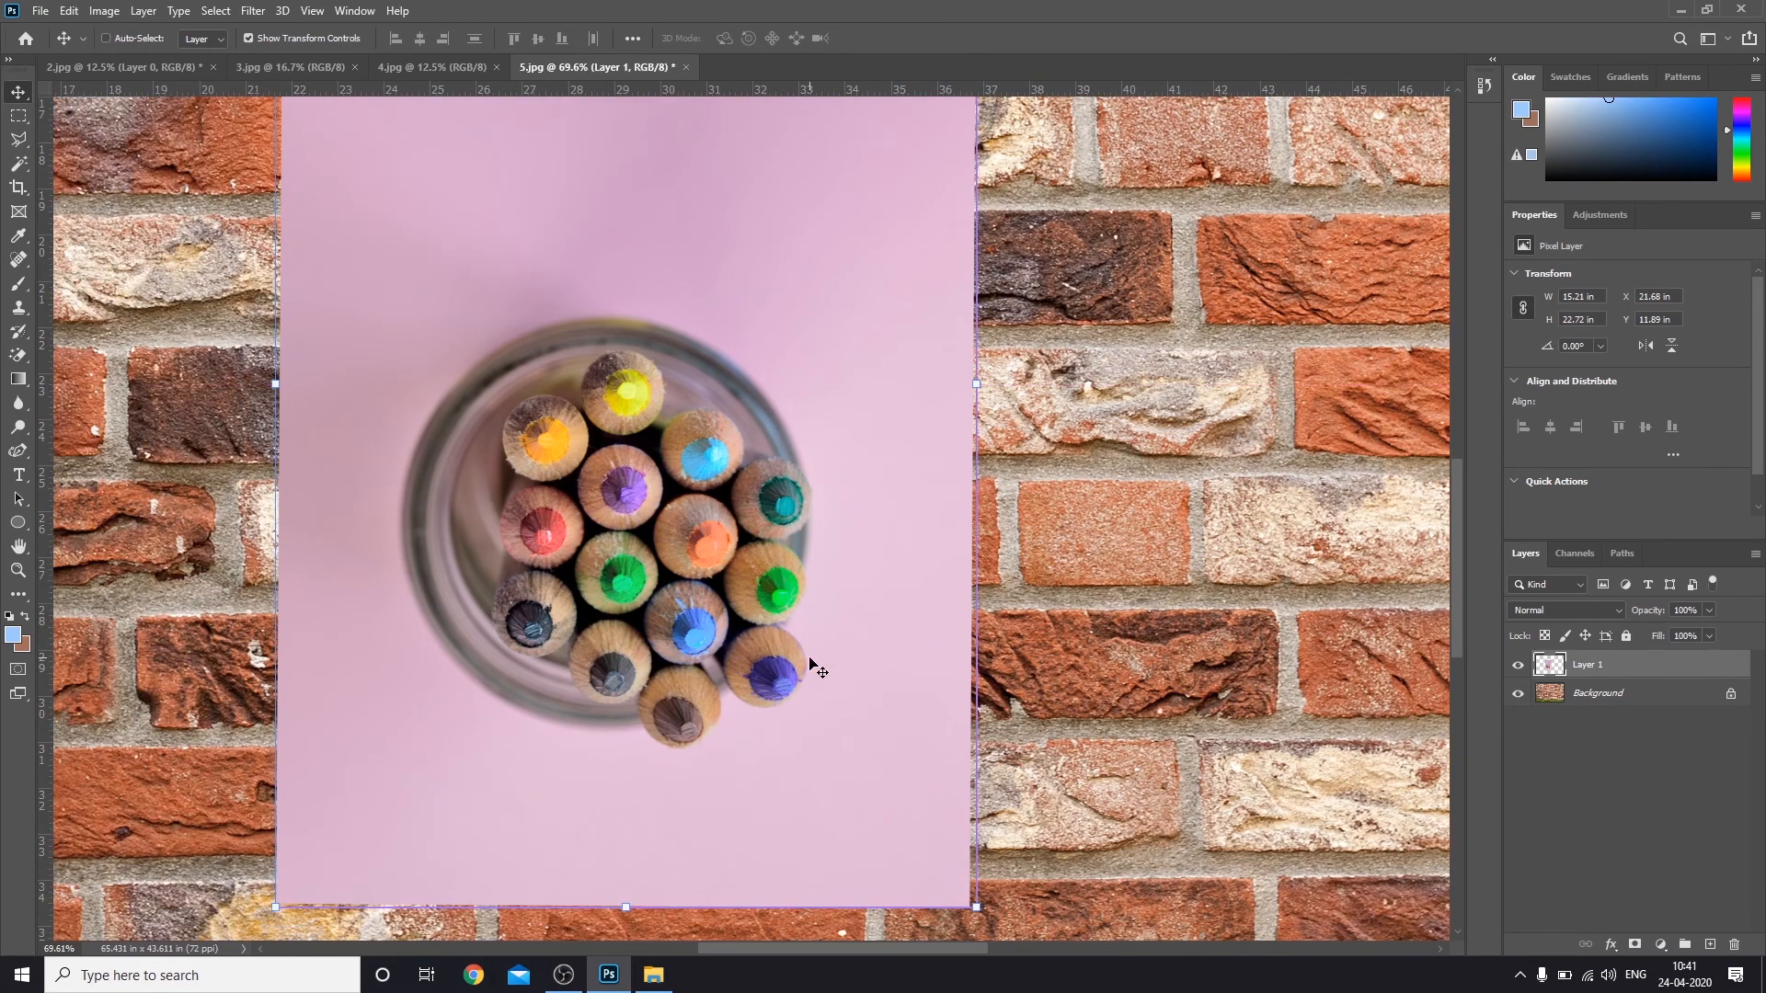
pyautogui.hscroll(5, 813, 670)
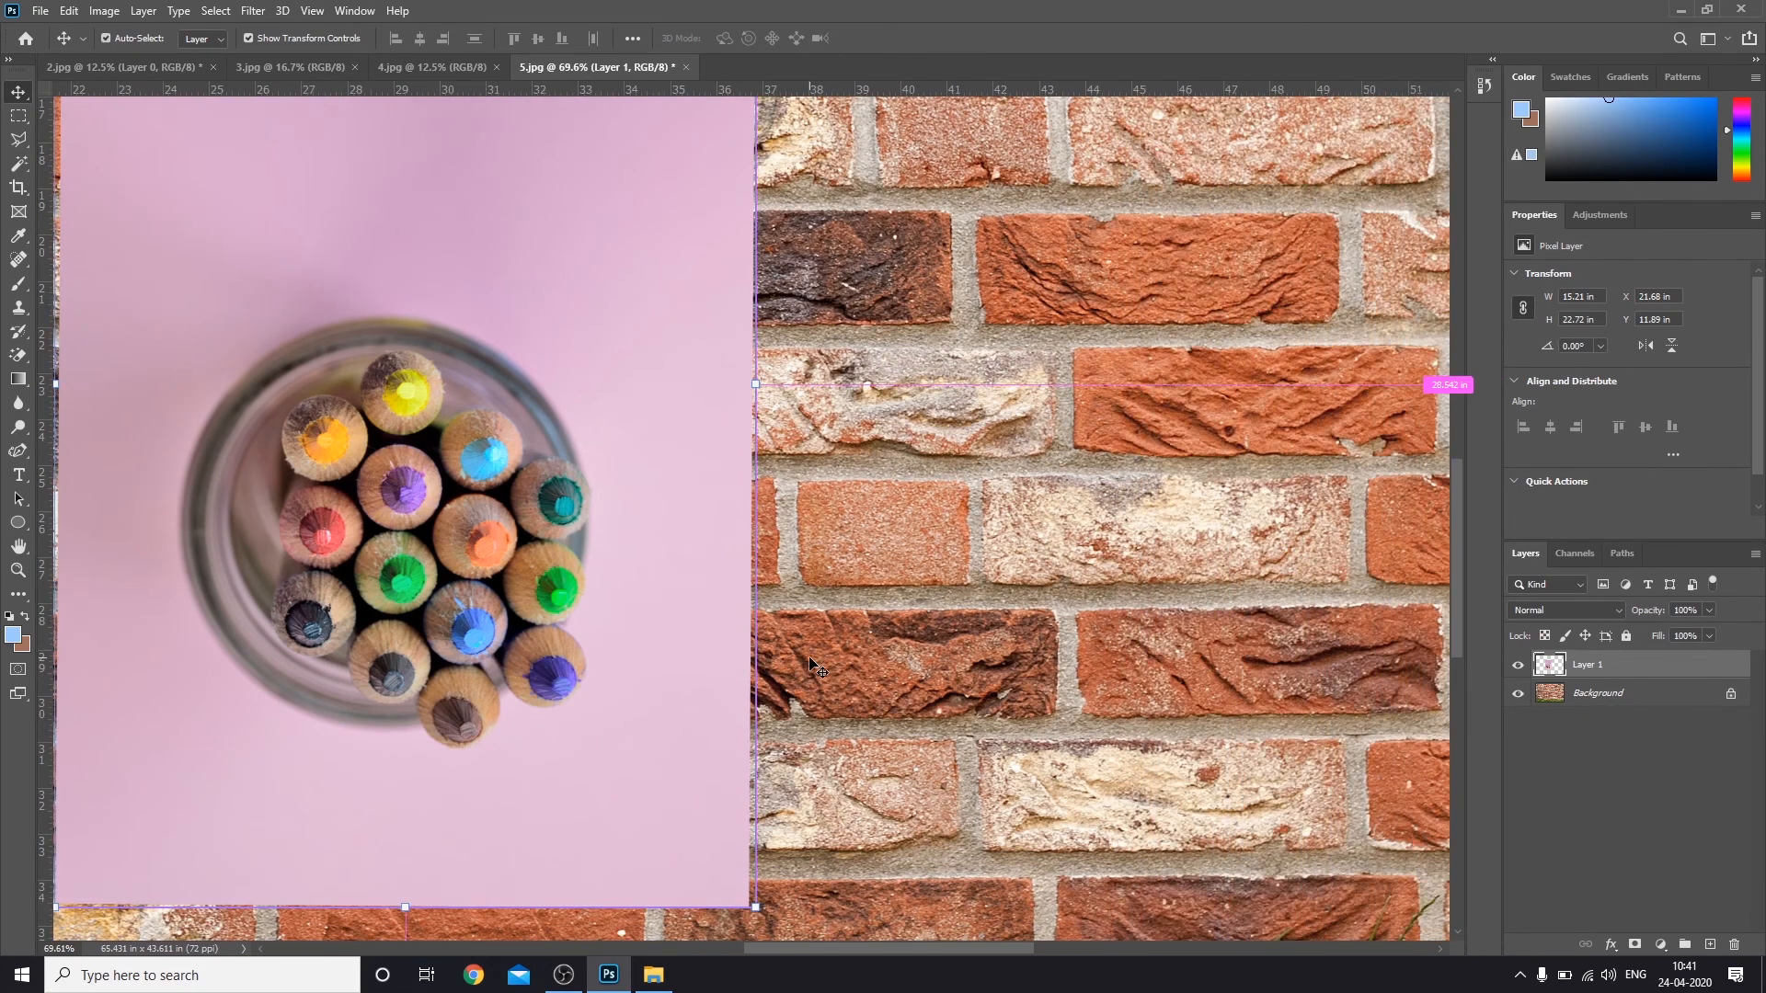
# Step: Inspect the pencil layer's right edge and the pencil tips at magnifications from about 32% to 256%
pyautogui.scroll(3, 813, 670)
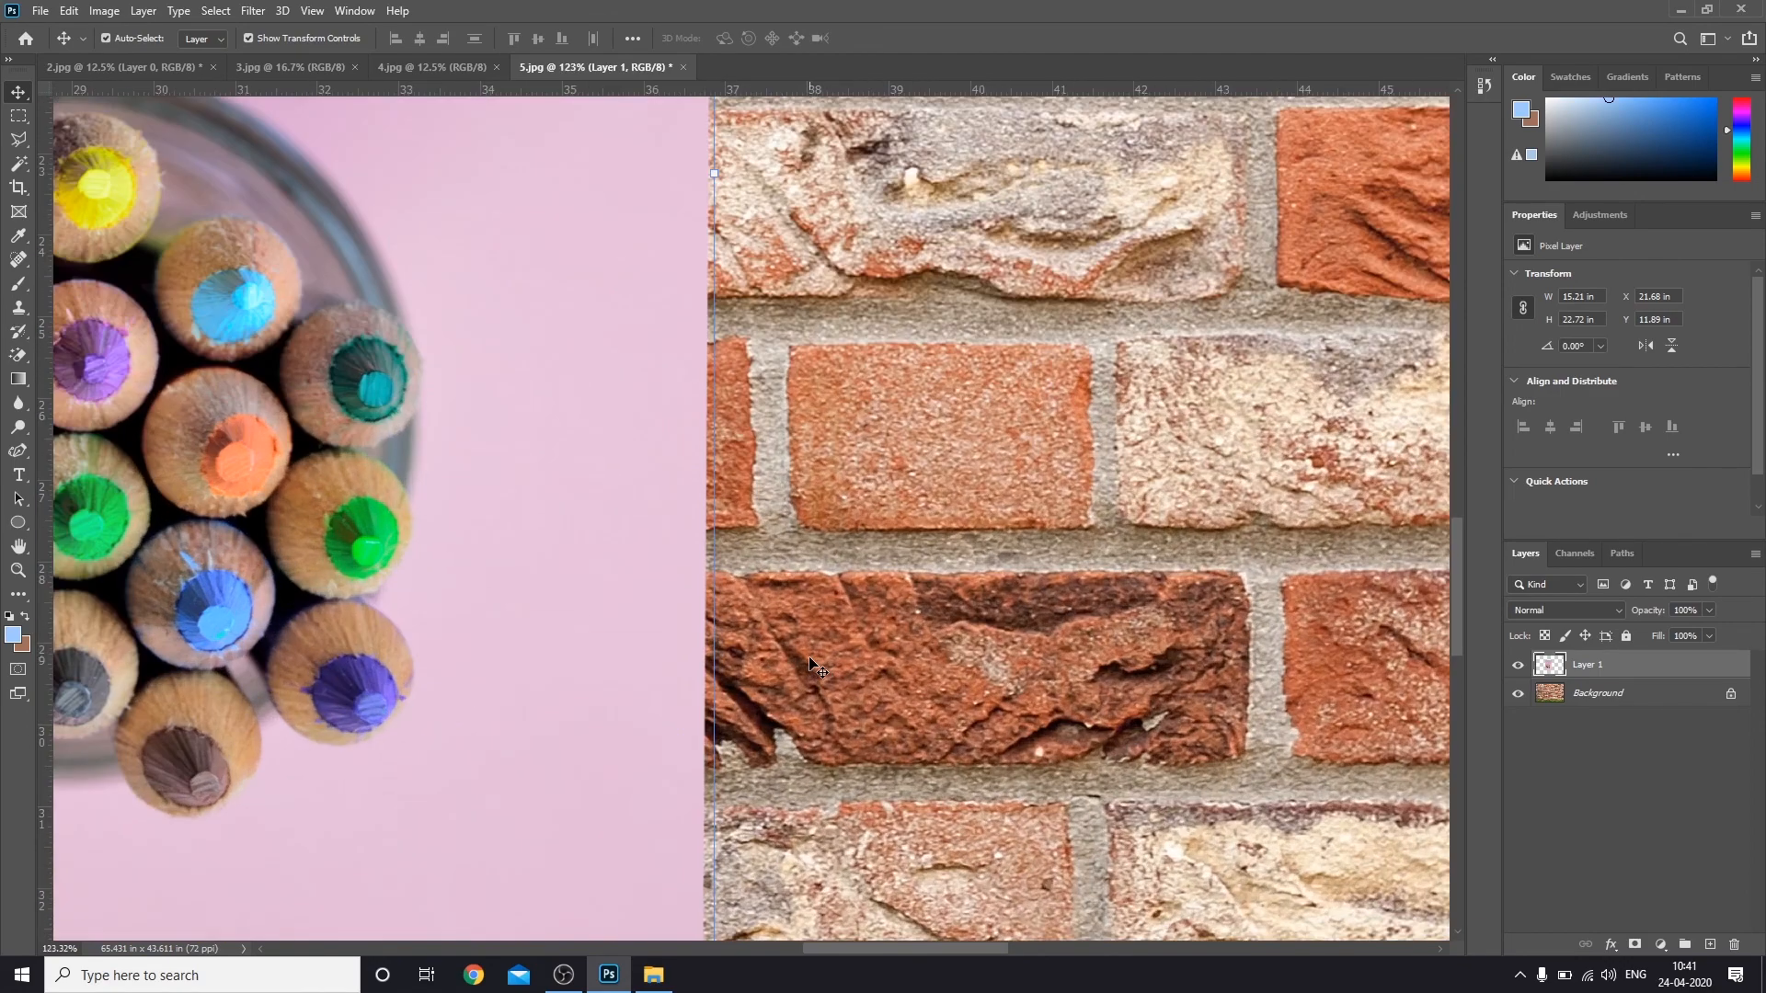
pyautogui.scroll(-4, 814, 669)
pyautogui.scroll(5, 814, 670)
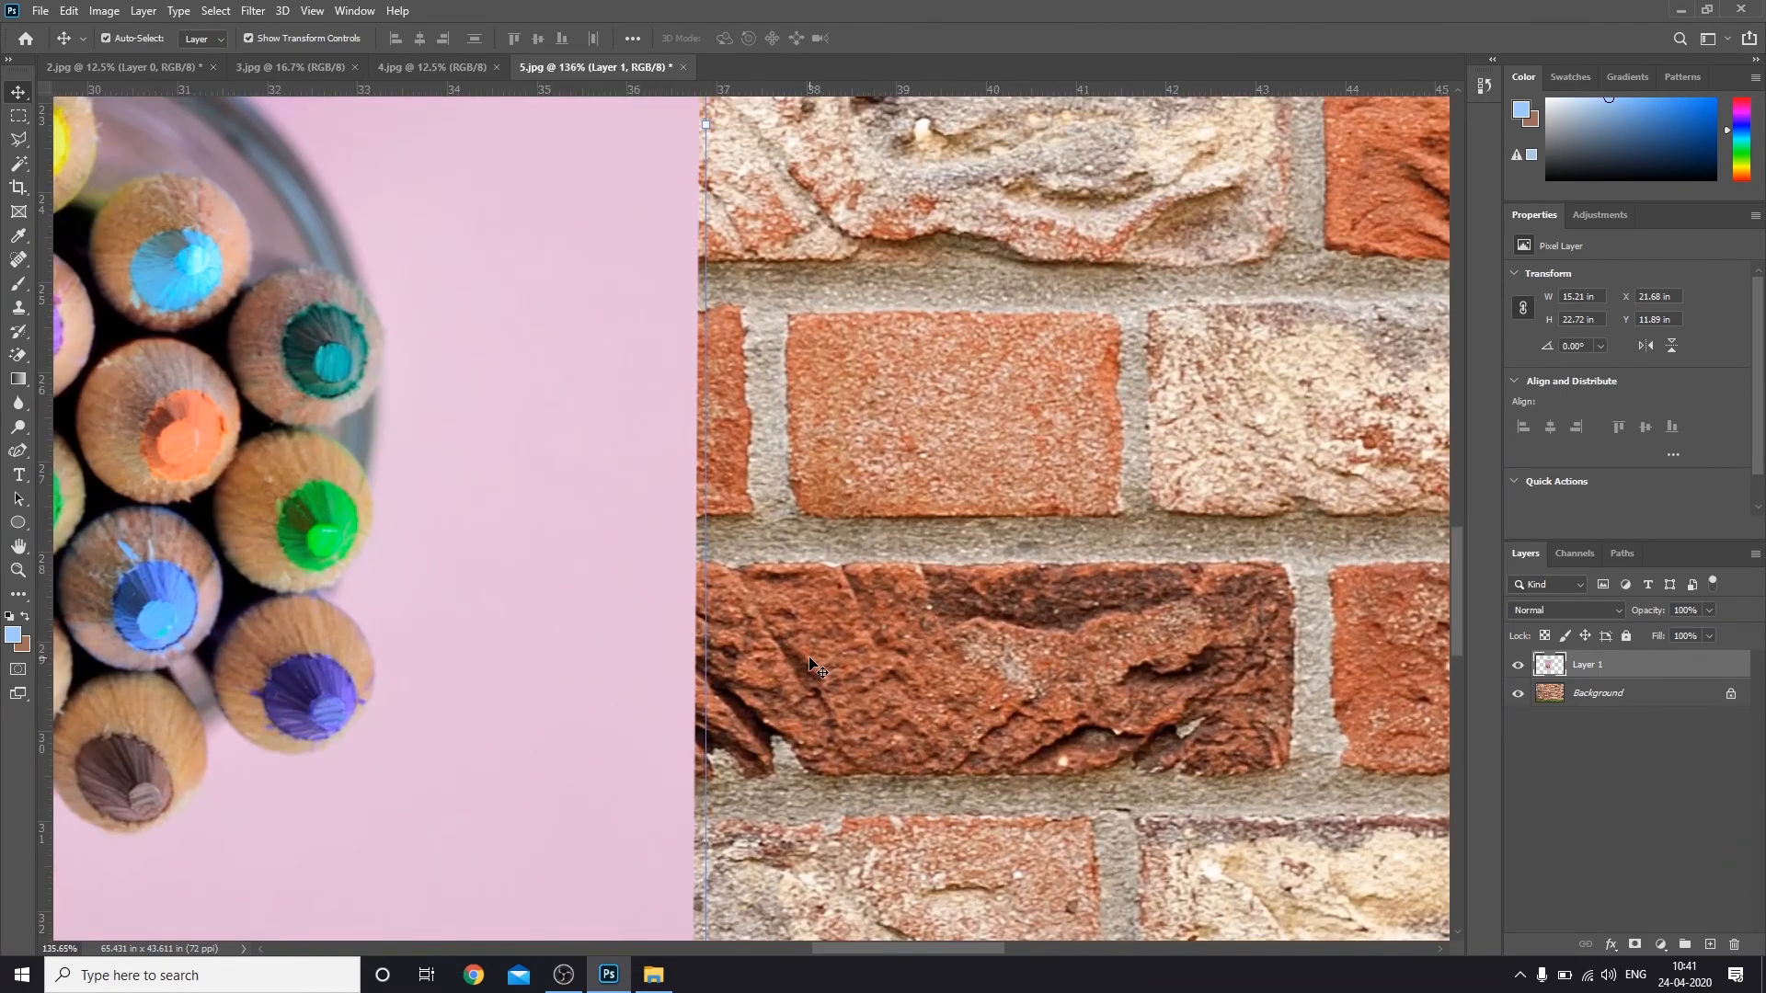
pyautogui.scroll(-8, 814, 670)
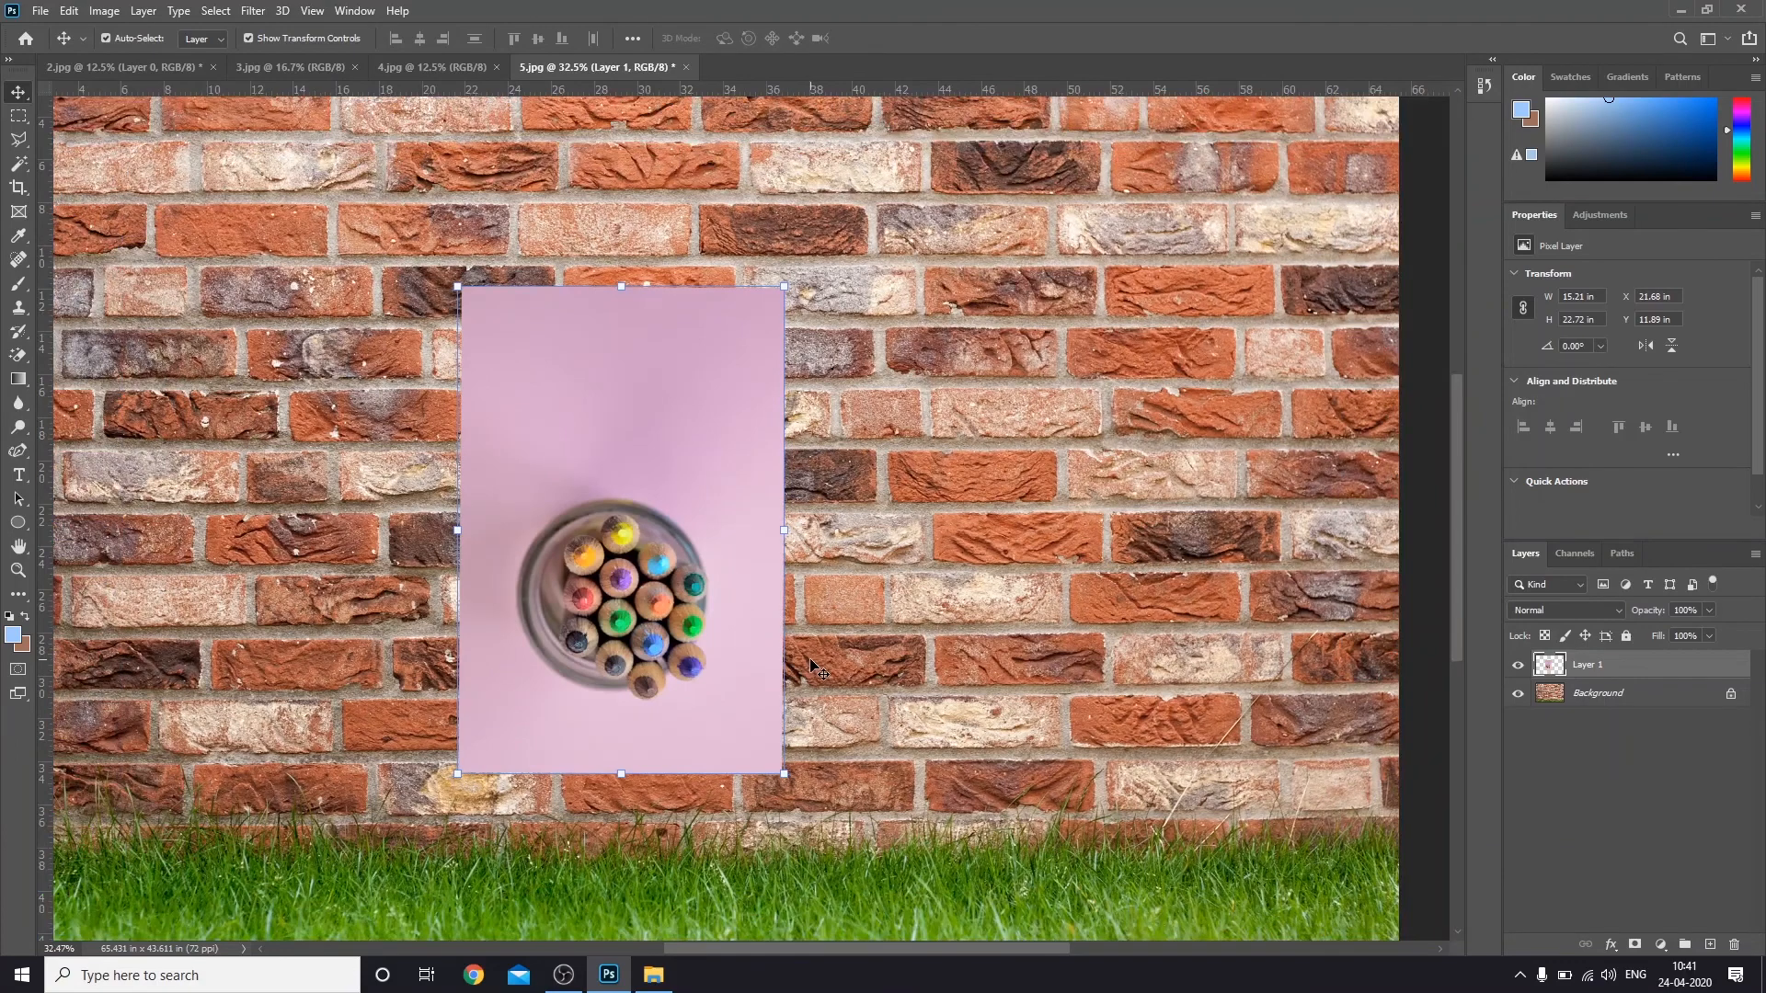
pyautogui.scroll(4, 839, 627)
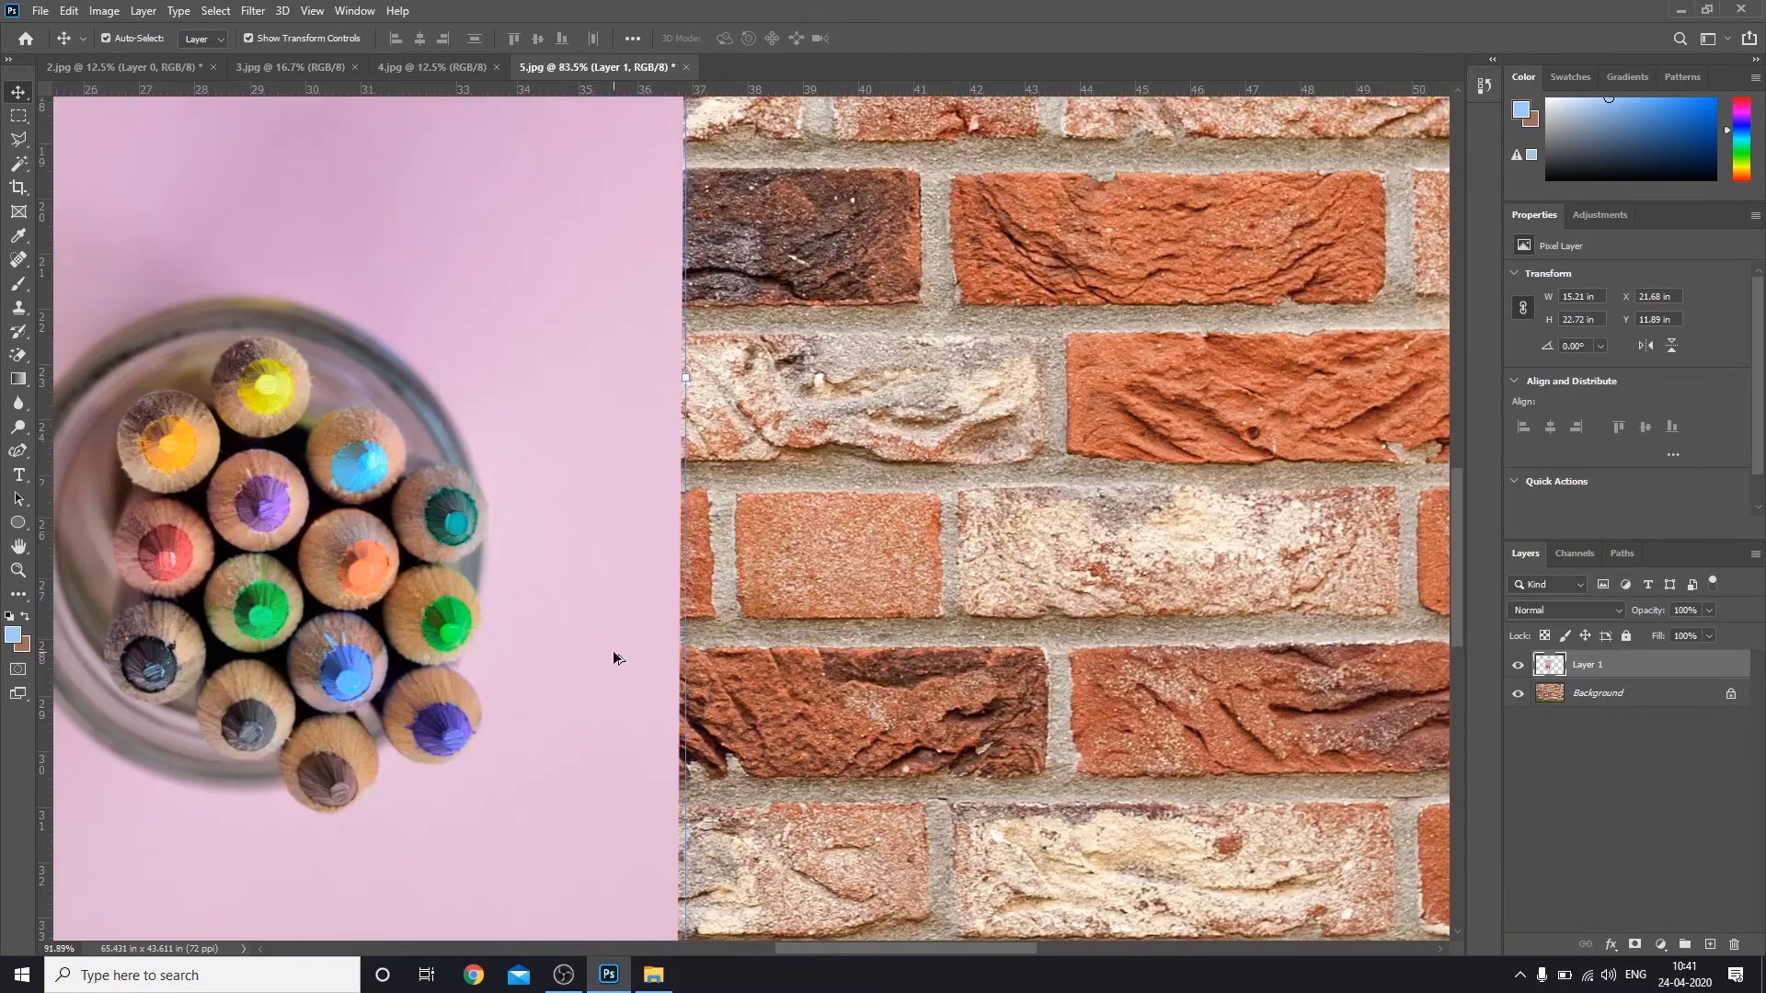
pyautogui.hscroll(-5, 534, 644)
pyautogui.scroll(3, 525, 628)
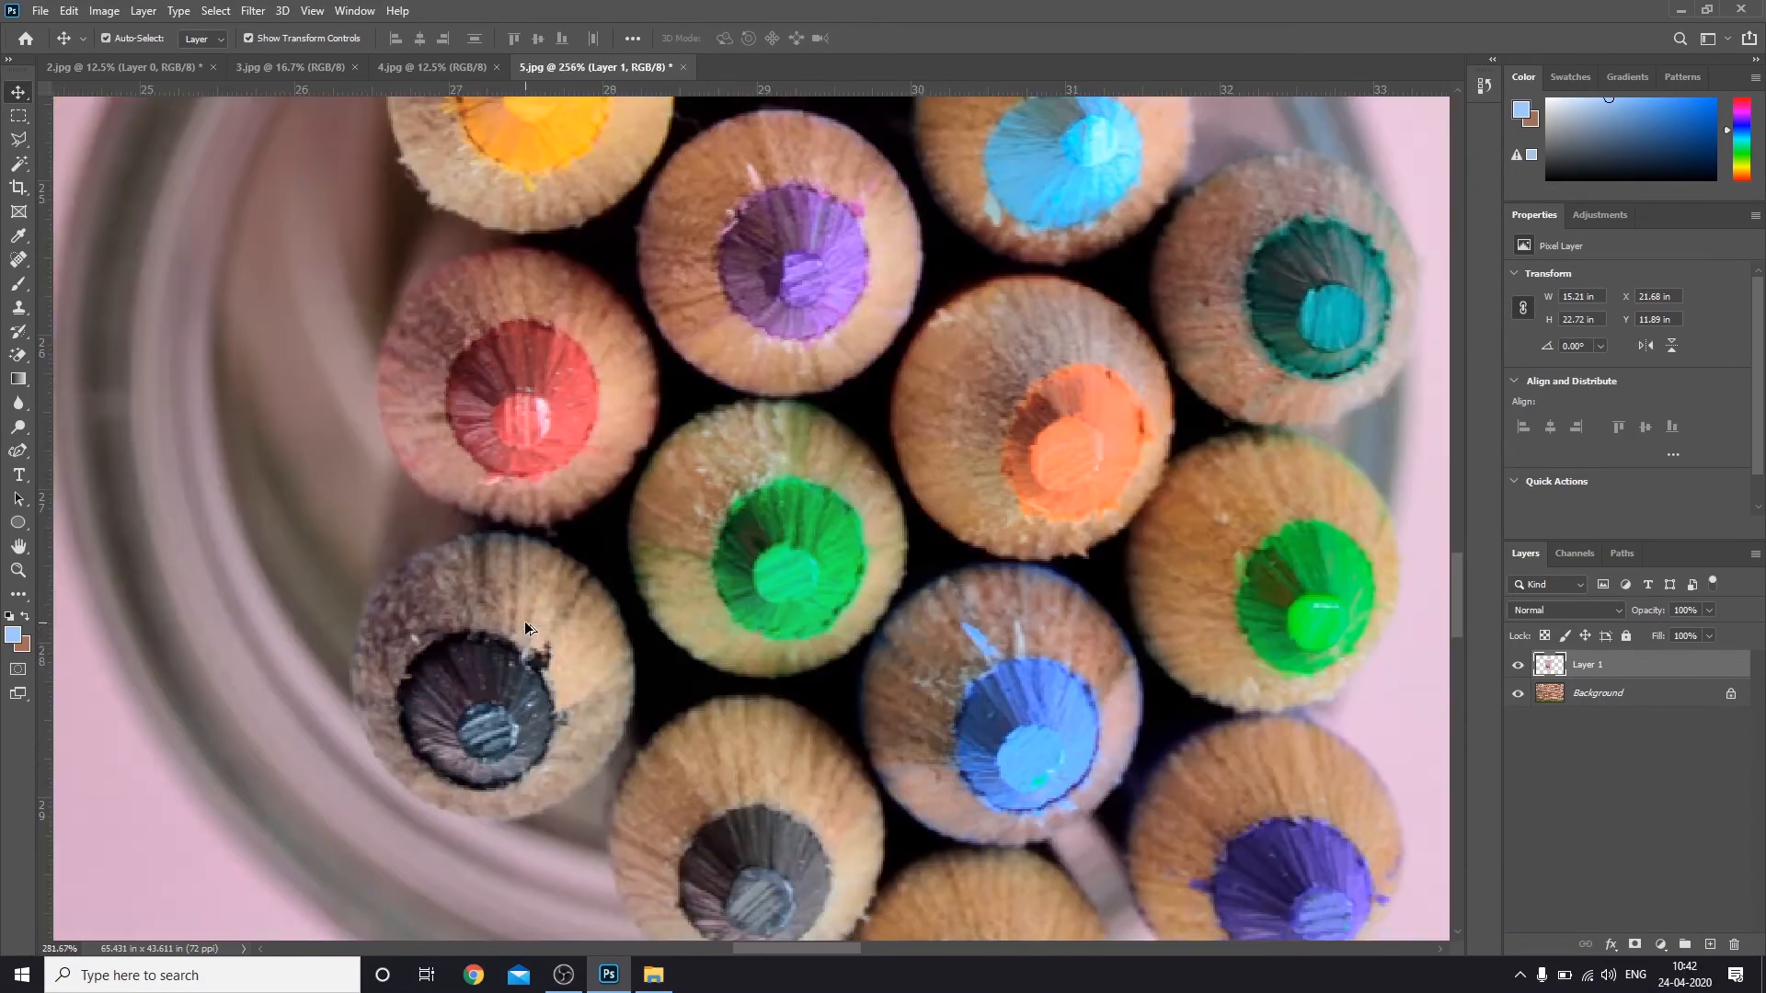
pyautogui.scroll(-3, 526, 628)
pyautogui.hscroll(4, 637, 600)
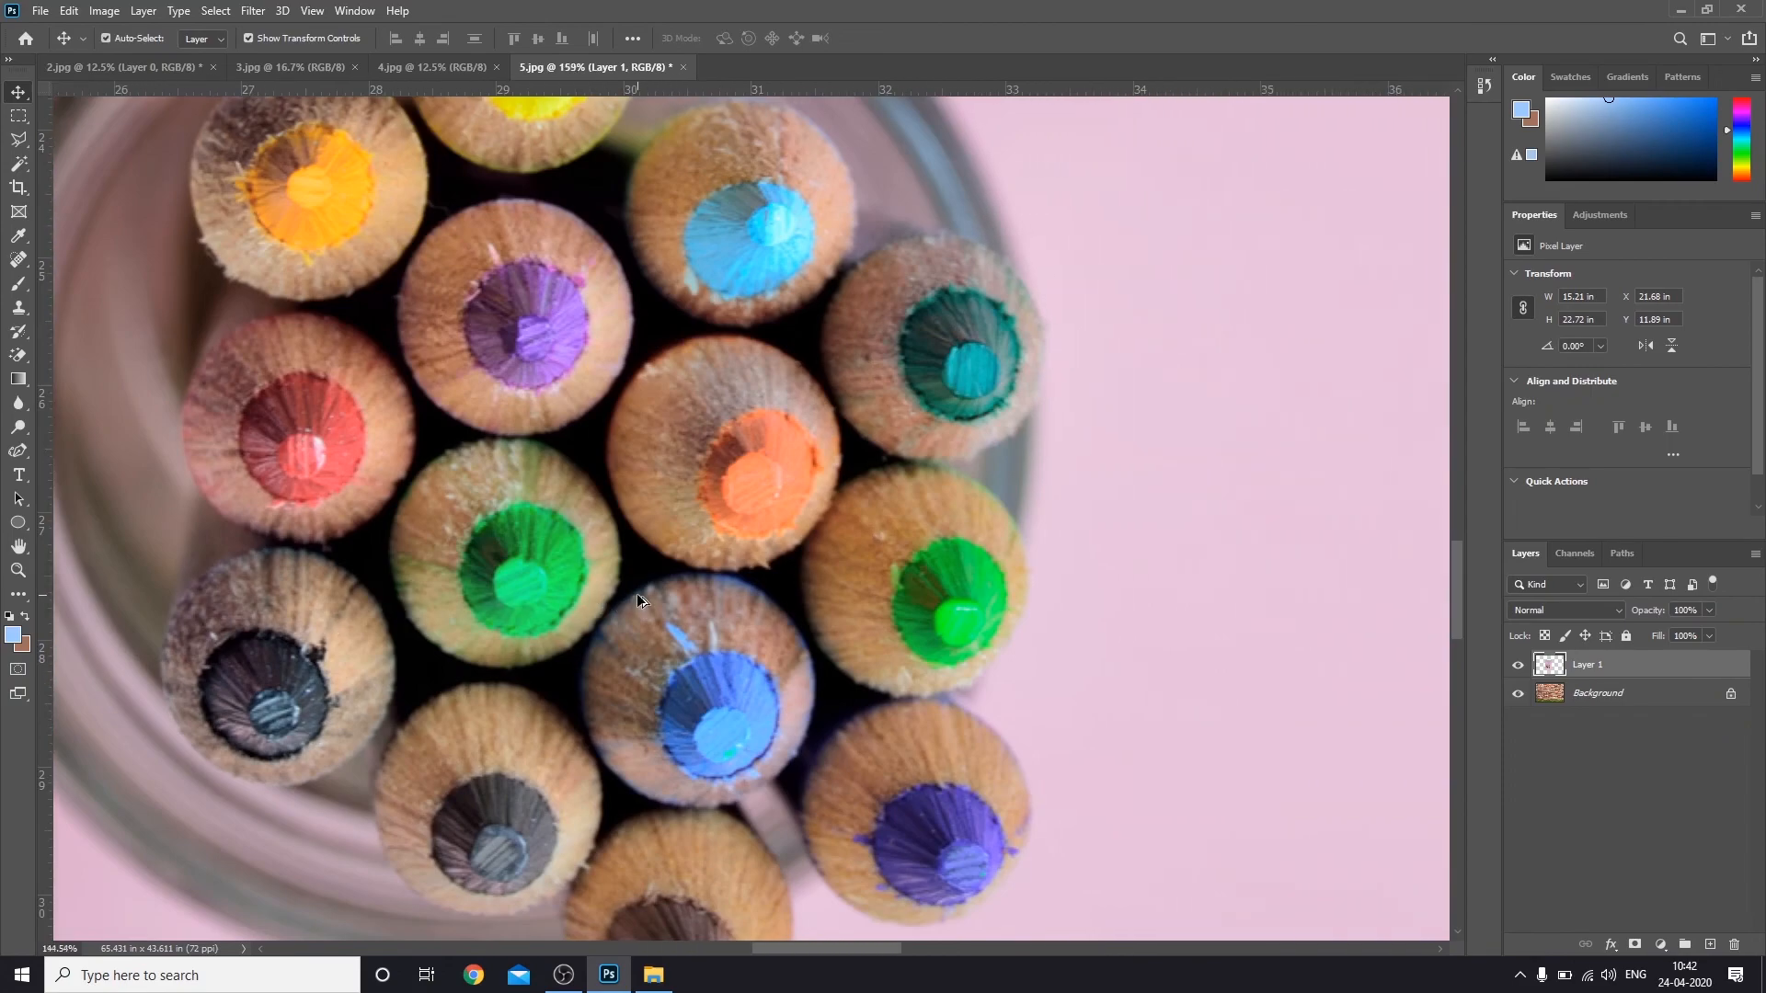
# Step: Inspect the bricks right of the pencil layer at about 93%, finishing with the whole layer centred in view at about 29.5%
pyautogui.scroll(-5, 655, 593)
pyautogui.hscroll(3, 1305, 477)
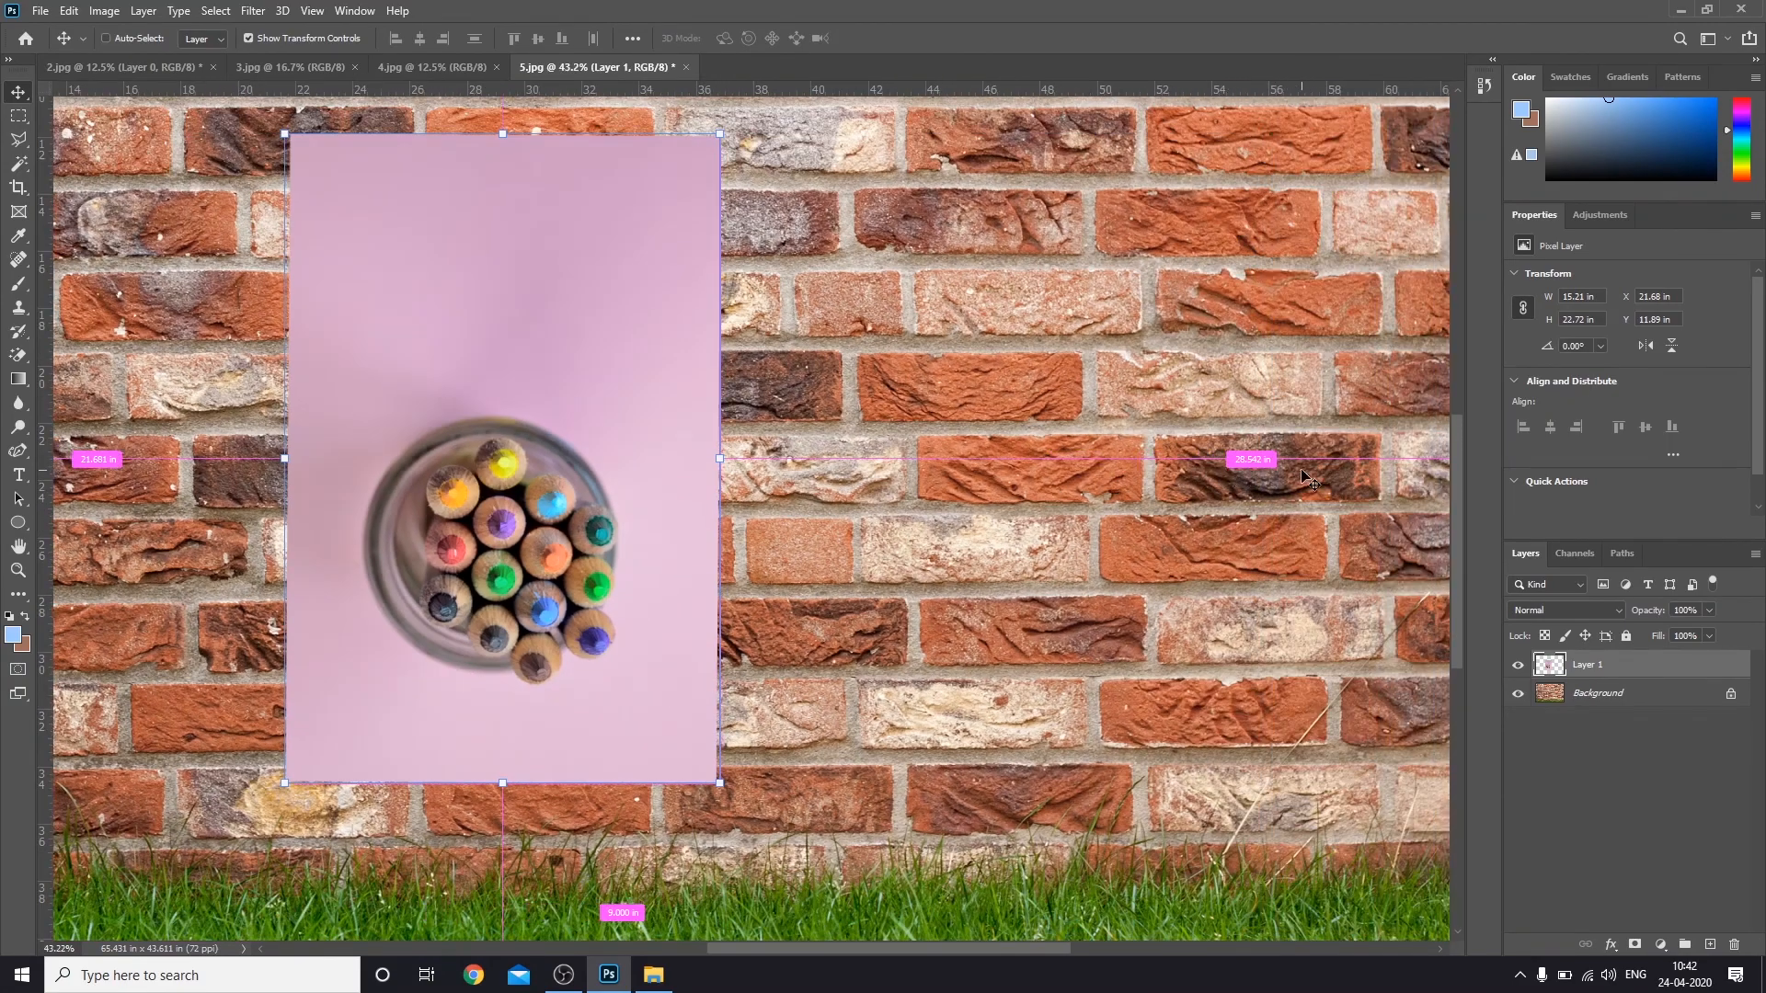
pyautogui.hscroll(2, 1304, 477)
pyautogui.scroll(4, 1292, 479)
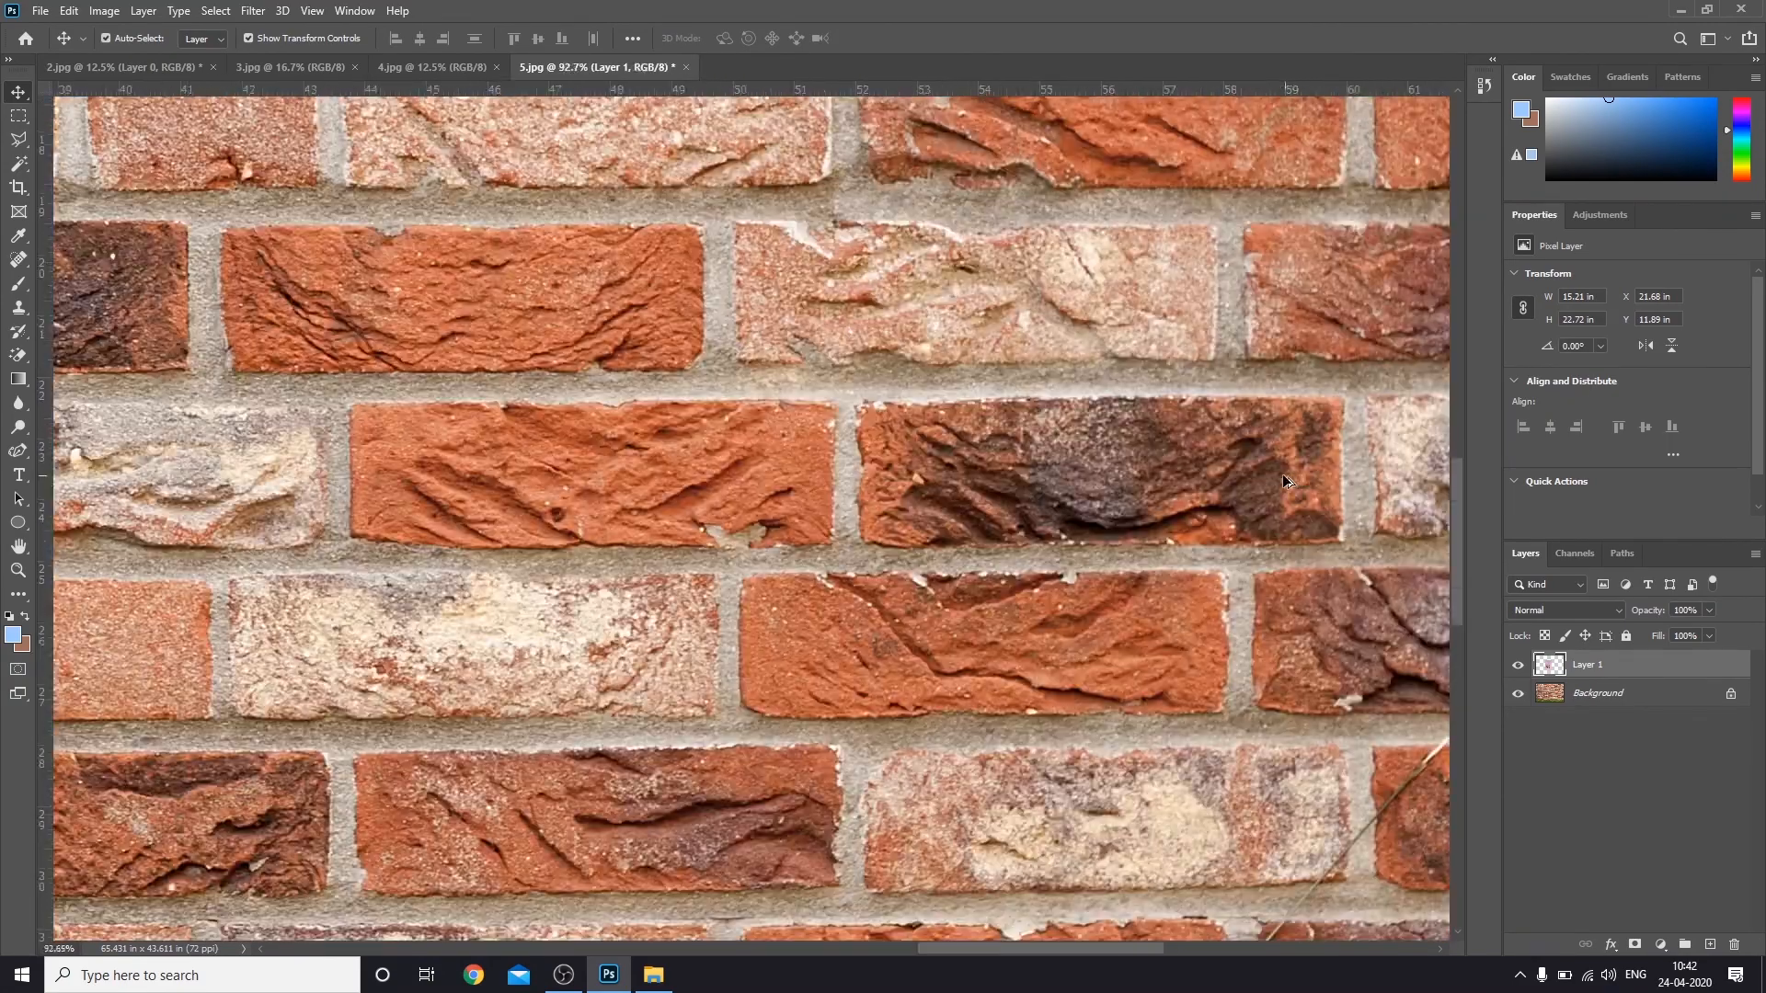
pyautogui.scroll(-5, 797, 550)
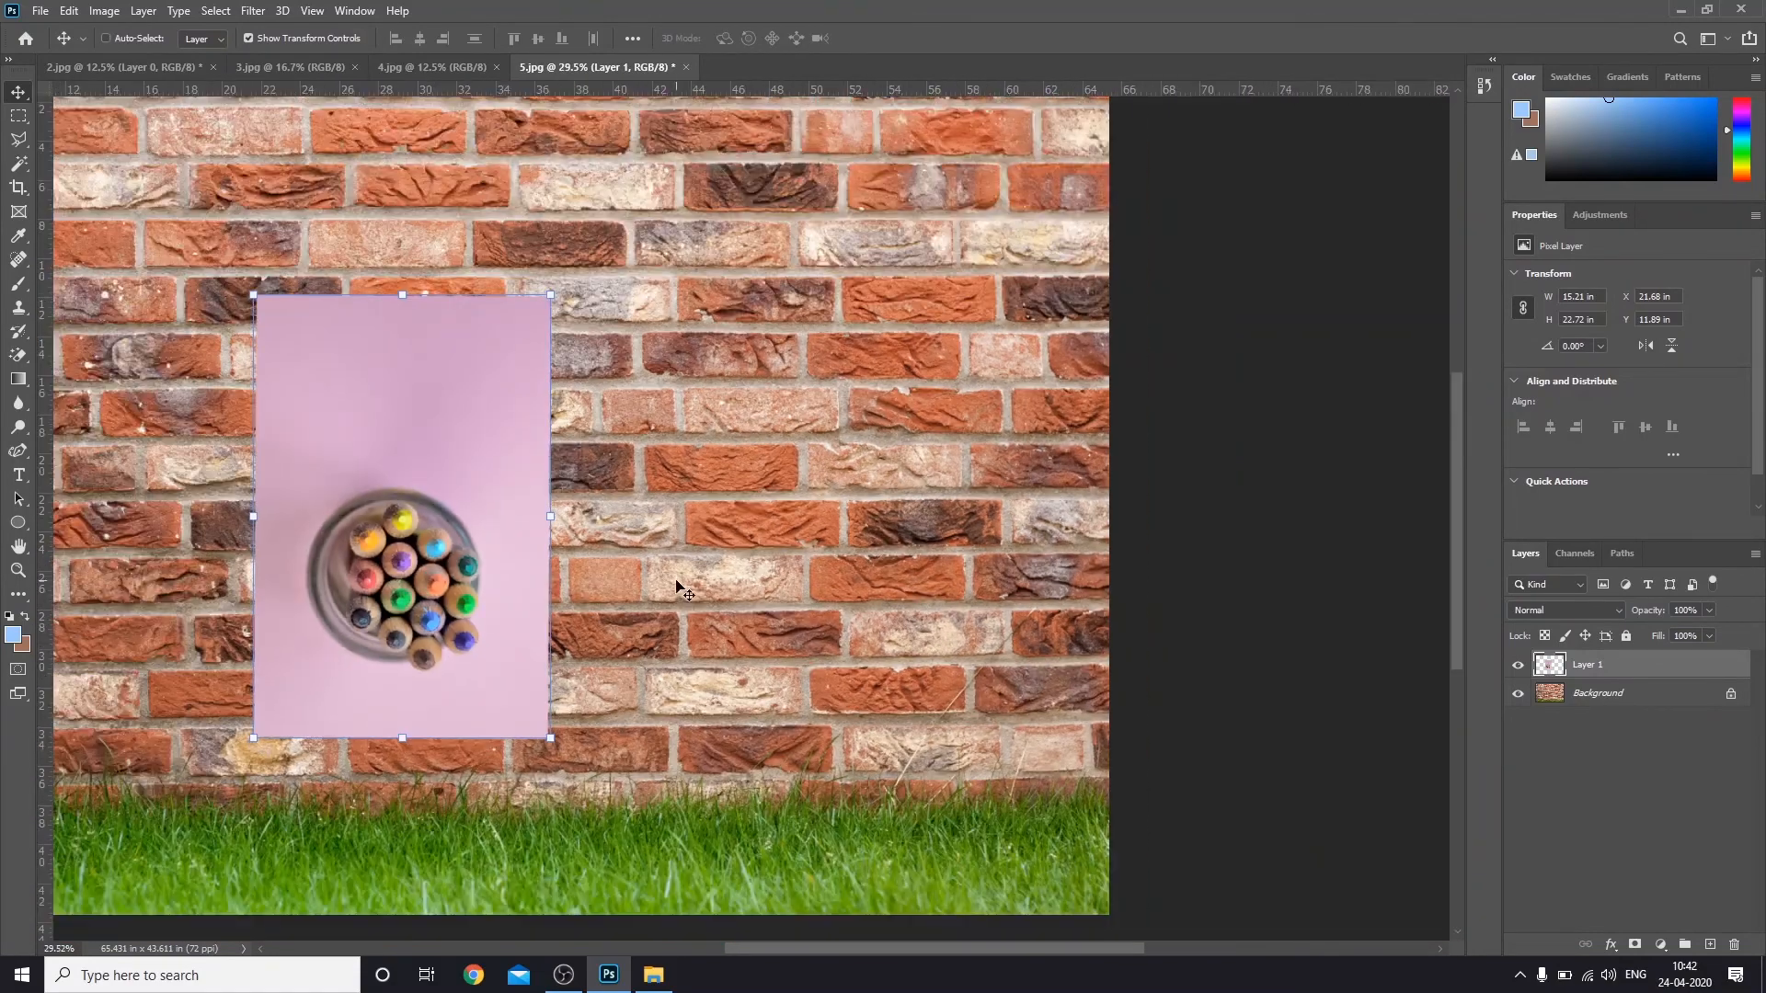
pyautogui.hscroll(-4, 684, 589)
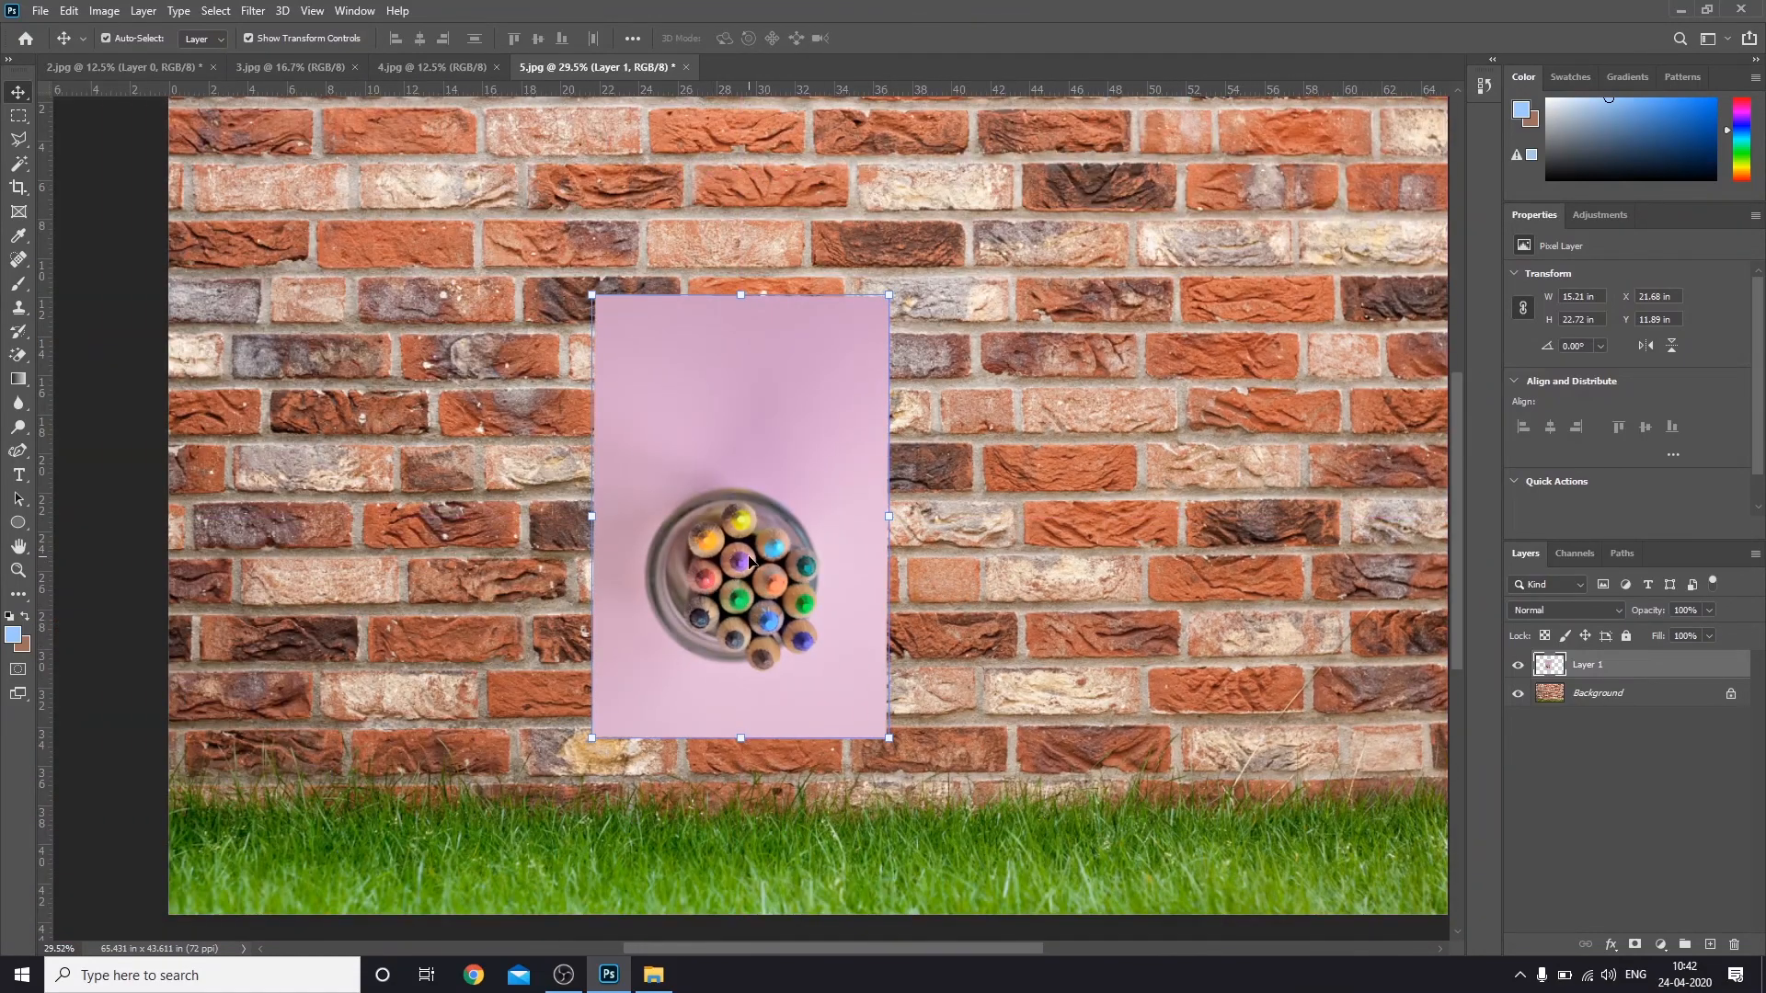